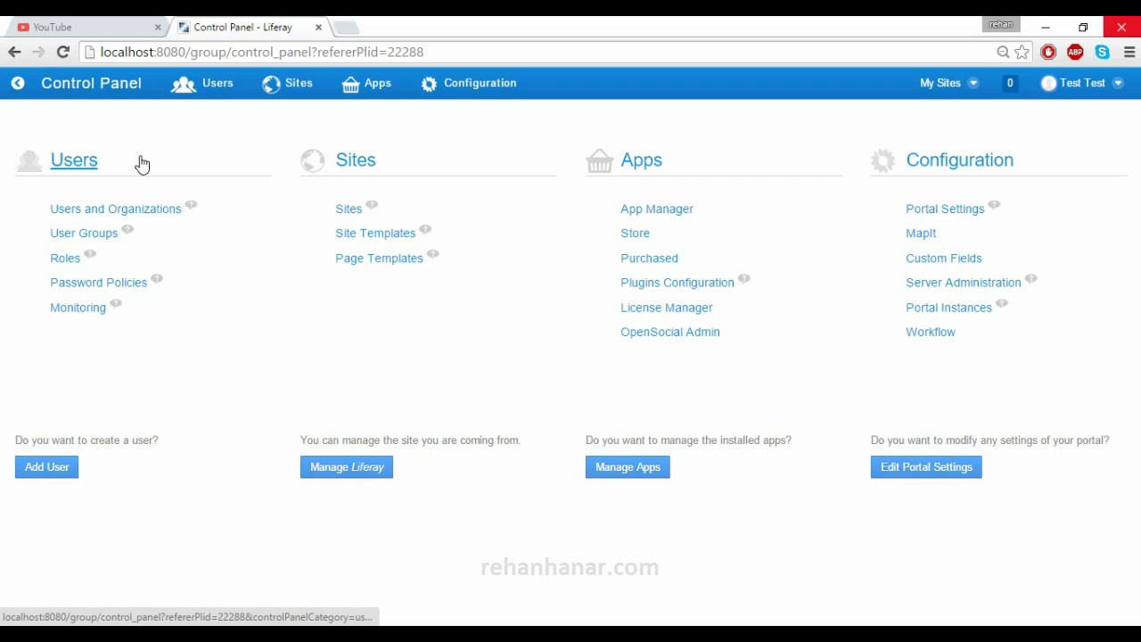
Open the Users section and examine the top-level organizations and the users without an organization
{"action": "left_click", "coordinate": [88, 169]}
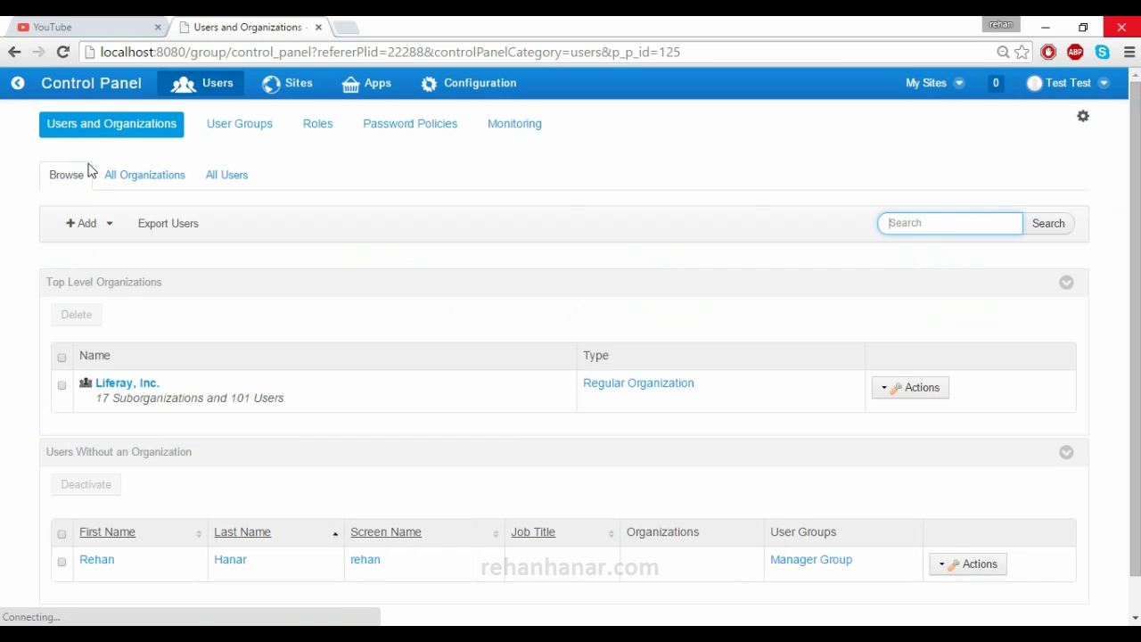
{"action": "scroll", "coordinate": [198, 311], "scroll_direction": "down", "scroll_amount": 1}
{"action": "scroll", "coordinate": [199, 311], "scroll_direction": "up", "scroll_amount": 1}
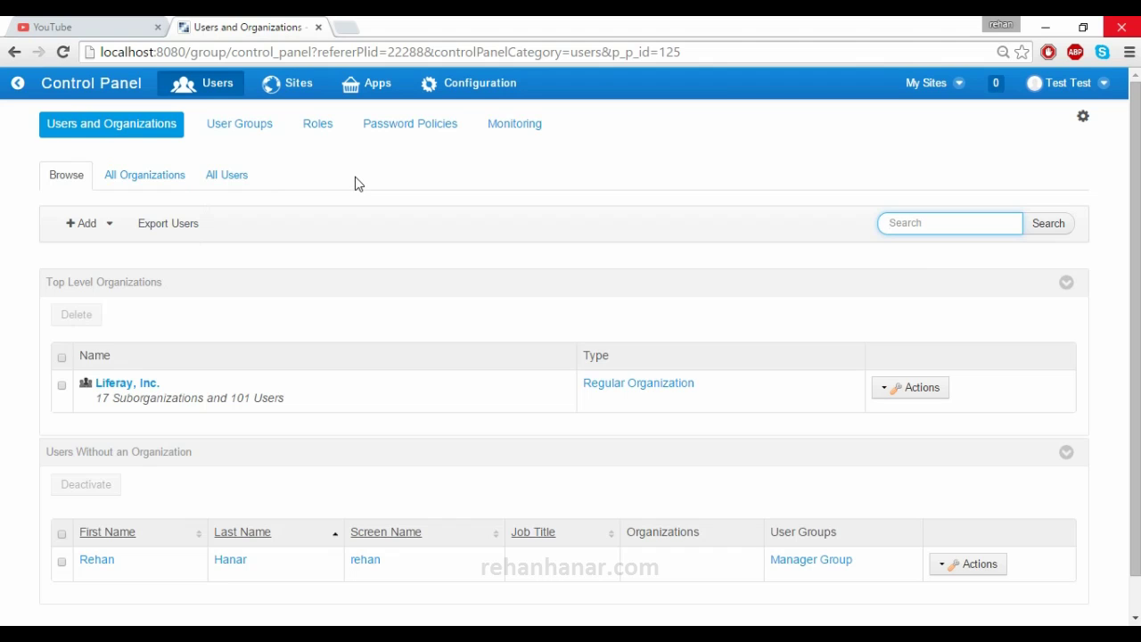
{"action": "scroll", "coordinate": [101, 420], "scroll_direction": "down", "scroll_amount": 1}
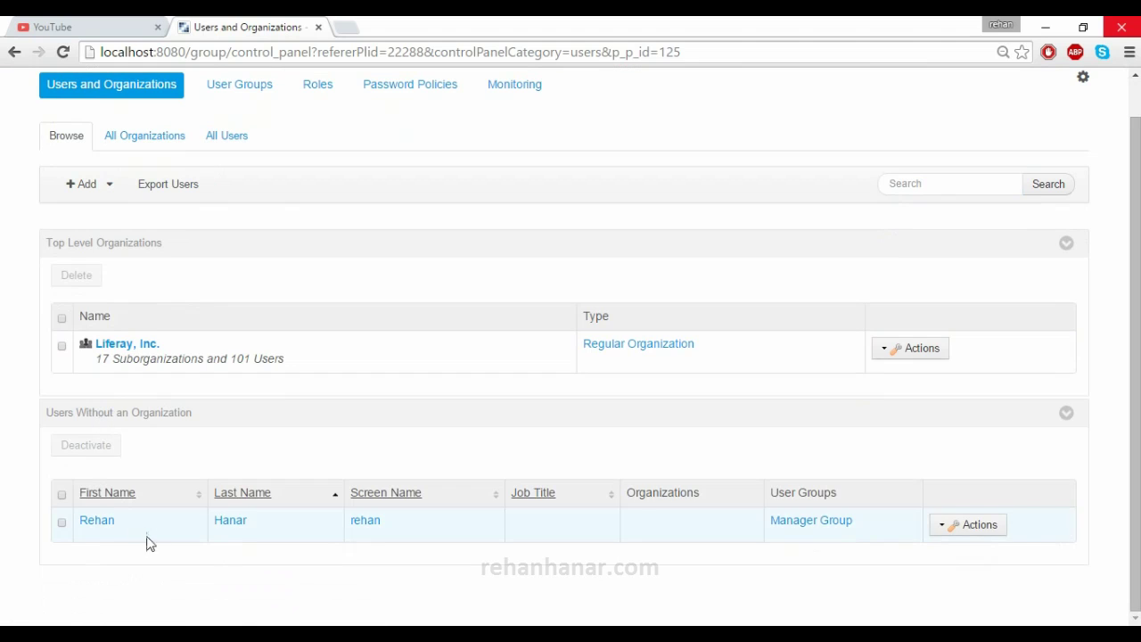
{"action": "scroll", "coordinate": [134, 517], "scroll_direction": "up", "scroll_amount": 1}
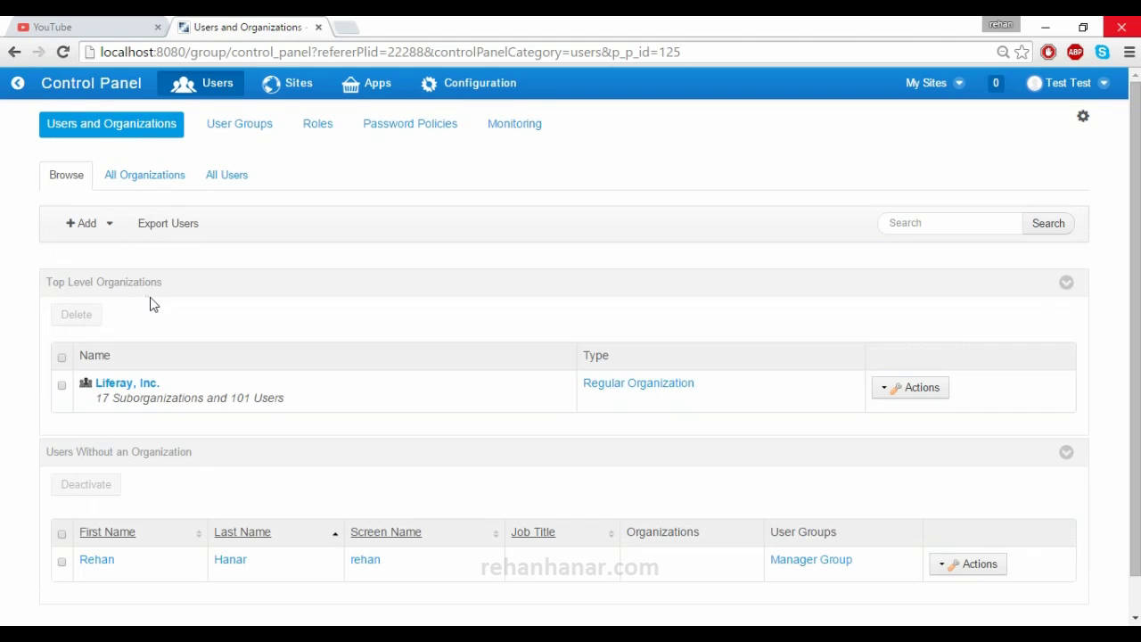
{"action": "scroll", "coordinate": [178, 432], "scroll_direction": "down", "scroll_amount": 1}
{"action": "scroll", "coordinate": [134, 321], "scroll_direction": "up", "scroll_amount": 1}
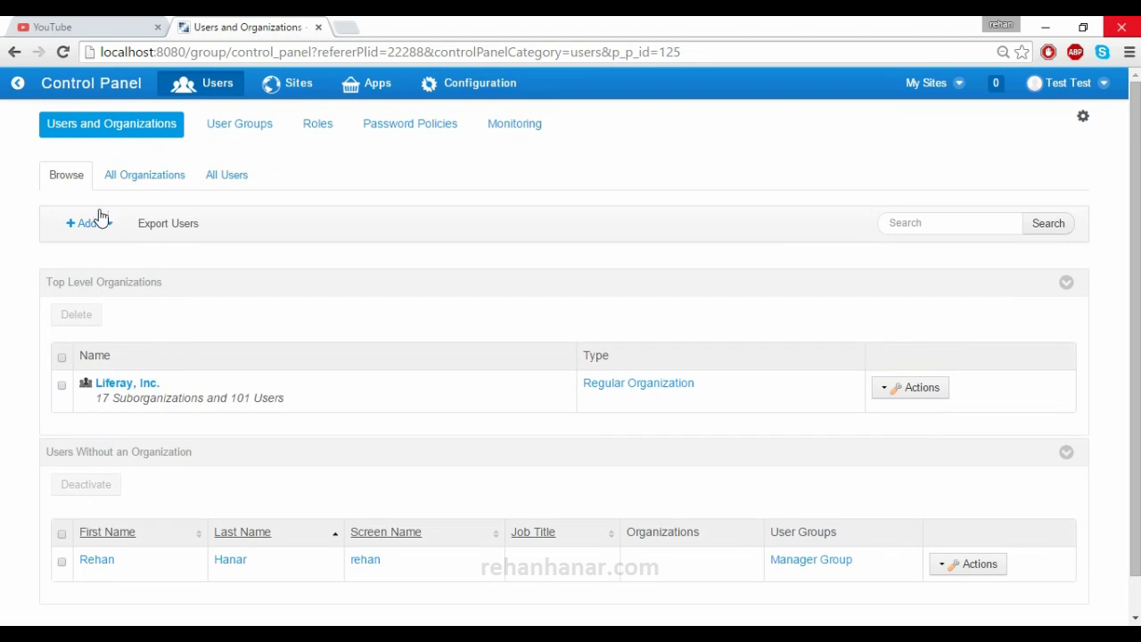
Examine the complete list of organizations
{"action": "left_click", "coordinate": [135, 177]}
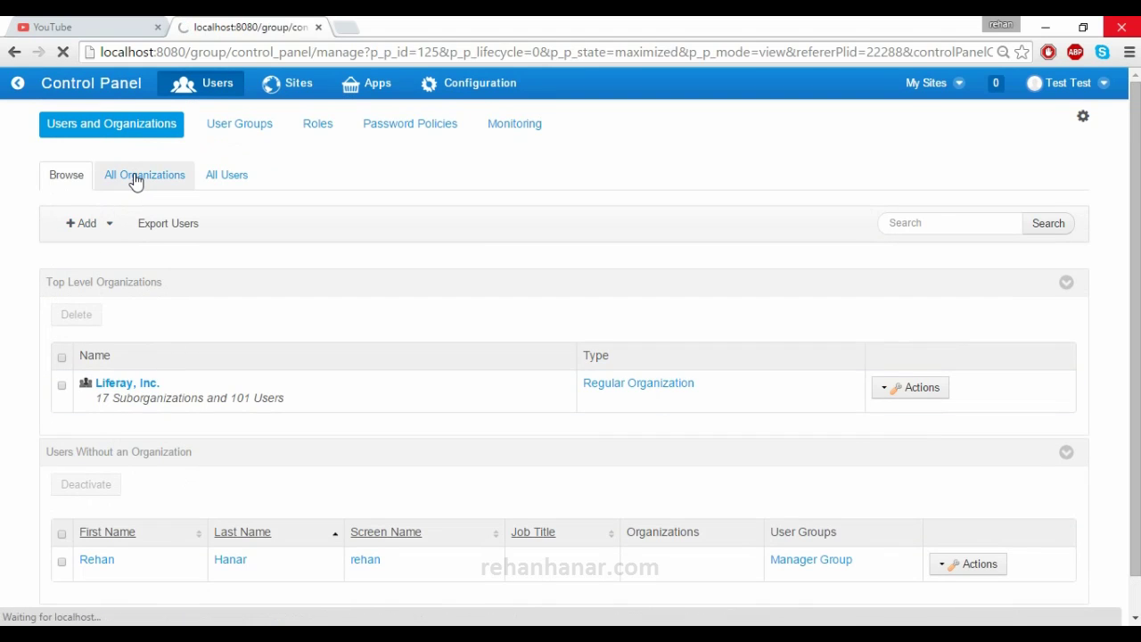
{"action": "scroll", "coordinate": [170, 294], "scroll_direction": "down", "scroll_amount": 1}
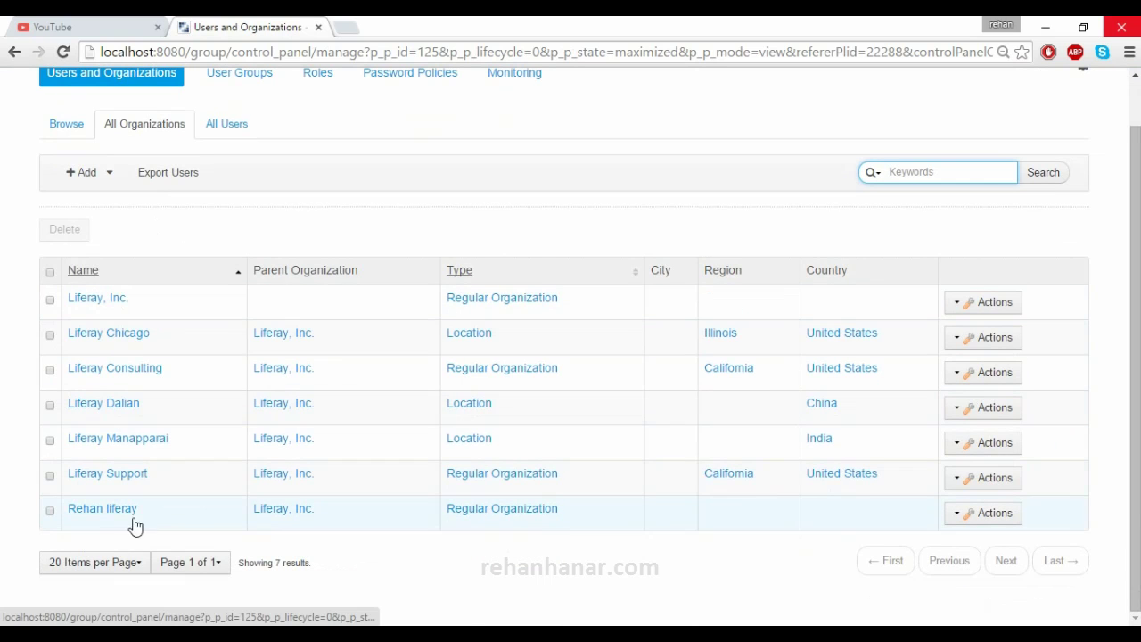
{"action": "left_click", "coordinate": [119, 301]}
{"action": "scroll", "coordinate": [117, 300], "scroll_direction": "up", "scroll_amount": 1}
Examine the first page of the list of all portal users
{"action": "left_click", "coordinate": [231, 183]}
{"action": "scroll", "coordinate": [214, 374], "scroll_direction": "down", "scroll_amount": 1}
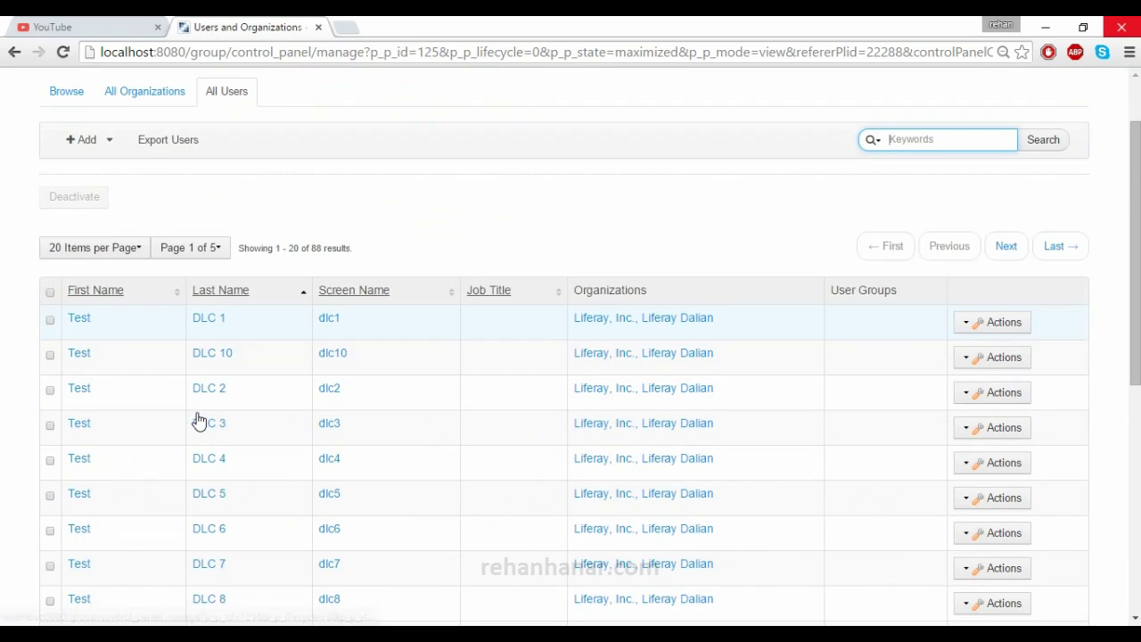
{"action": "scroll", "coordinate": [200, 420], "scroll_direction": "down", "scroll_amount": 5}
{"action": "scroll", "coordinate": [200, 419], "scroll_direction": "up", "scroll_amount": 6}
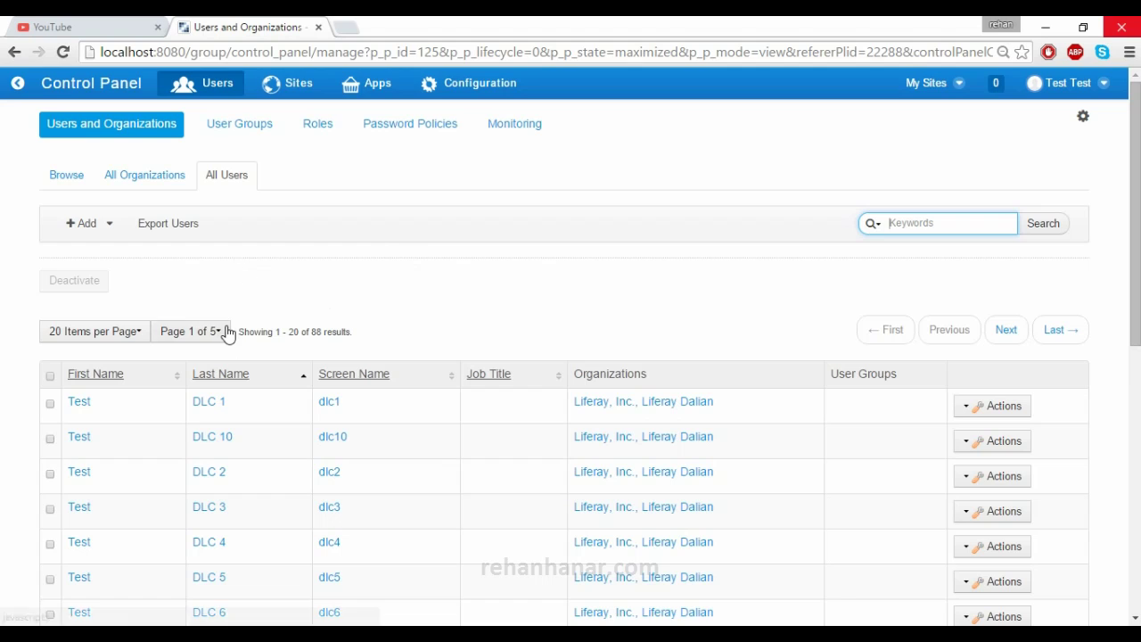
{"action": "scroll", "coordinate": [227, 337], "scroll_direction": "down", "scroll_amount": 3}
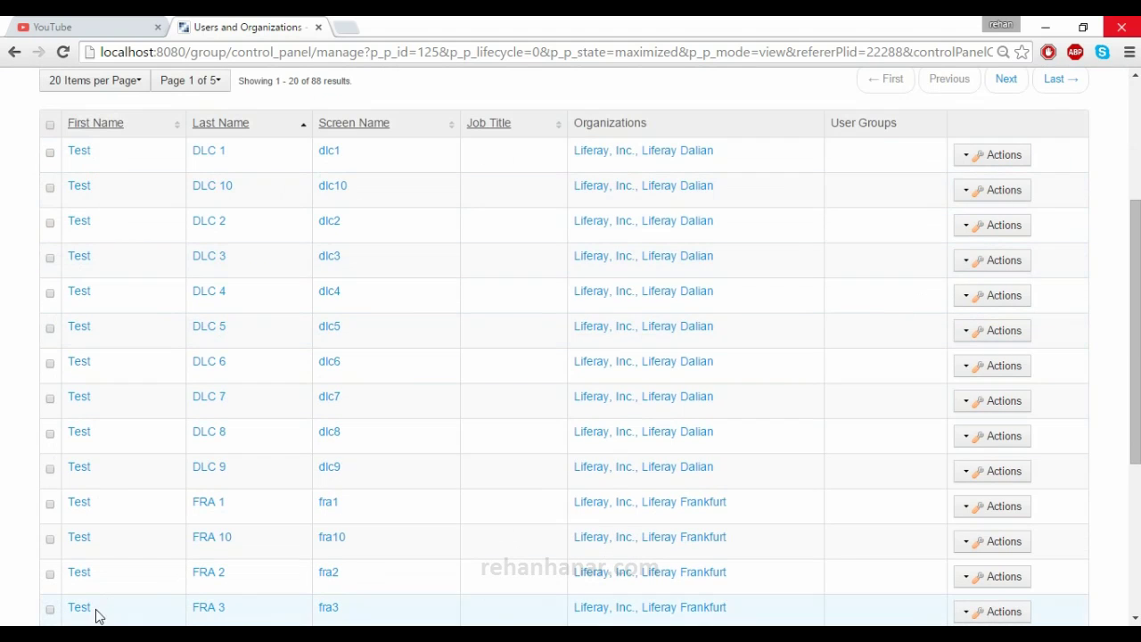
{"action": "scroll", "coordinate": [163, 553], "scroll_direction": "up", "scroll_amount": 3}
Start adding a new user and fill in the required screen name and email address
{"action": "left_click", "coordinate": [187, 187]}
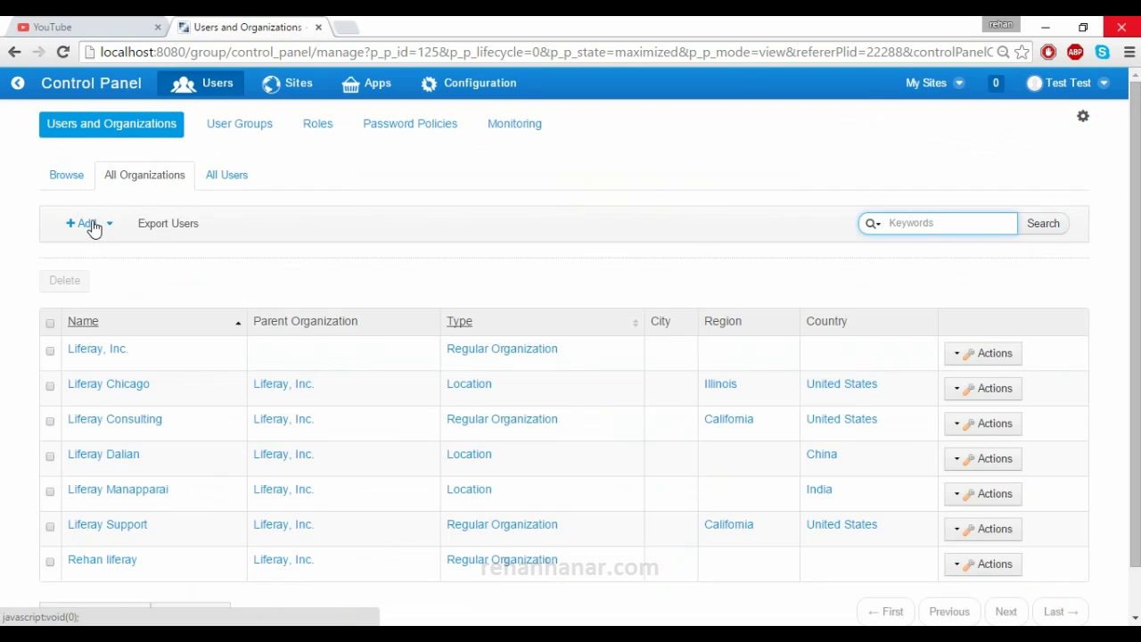
{"action": "left_click", "coordinate": [93, 225]}
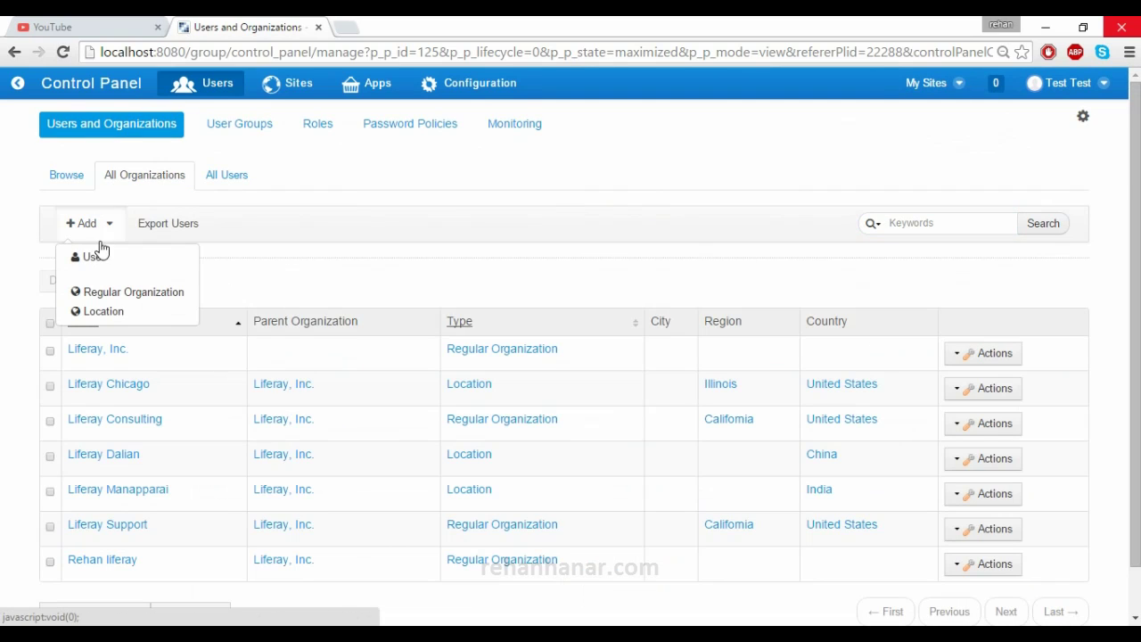
{"action": "left_click", "coordinate": [105, 258]}
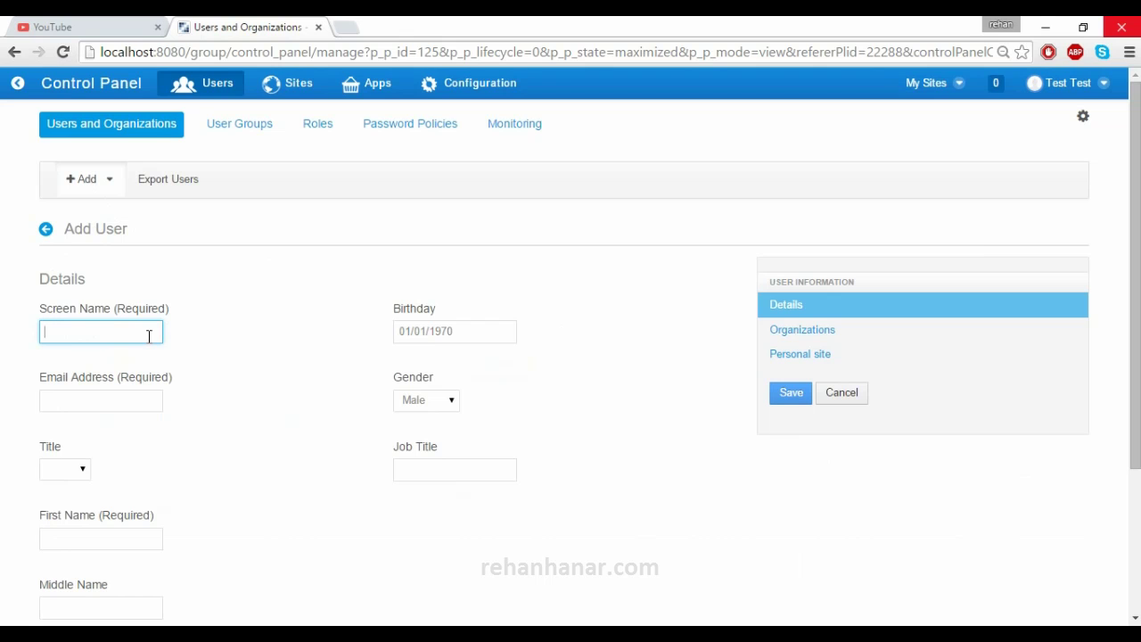
{"action": "key", "text": "Tab"}
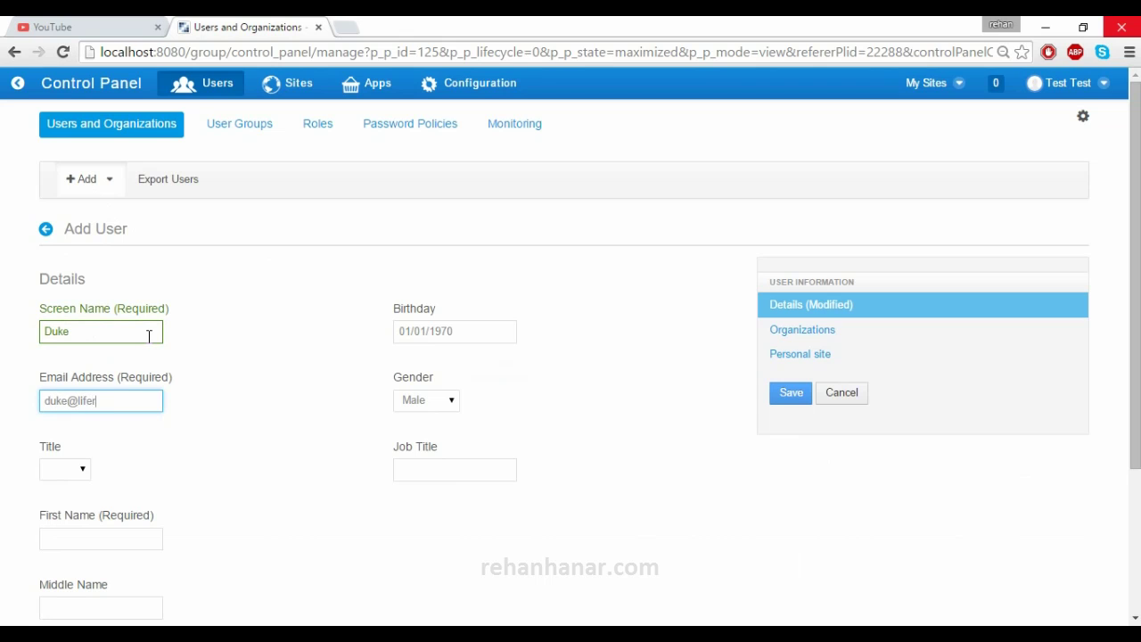
{"action": "key", "text": "Tab"}
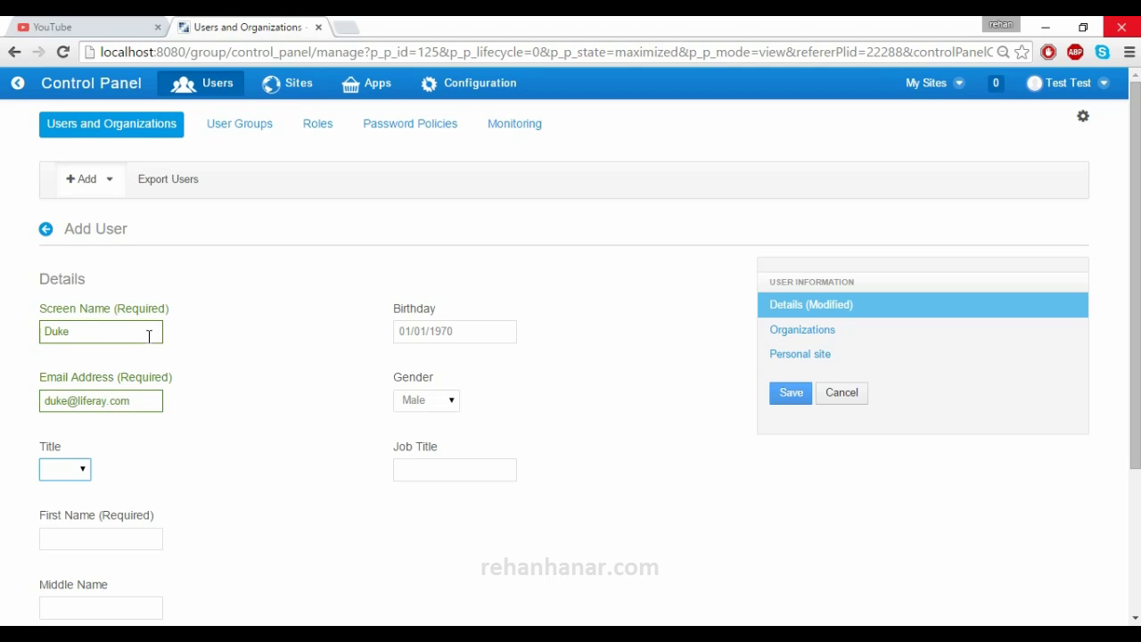
Set the new user's title to Mr., enter the first name, and set the job title to Developer
{"action": "left_click", "coordinate": [82, 474]}
{"action": "left_click", "coordinate": [83, 517]}
{"action": "left_click", "coordinate": [104, 538]}
{"action": "scroll", "coordinate": [109, 542], "scroll_direction": "down", "scroll_amount": 1}
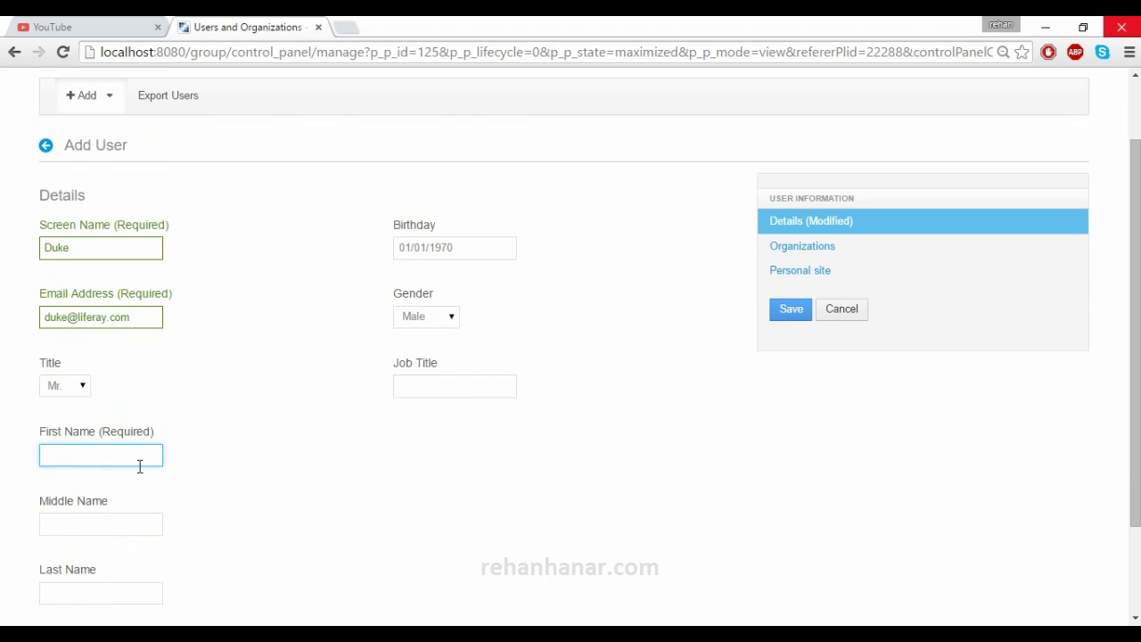
{"action": "key", "text": "Tab"}
{"action": "key", "text": "Tab"}
{"action": "key", "text": "Tab"}
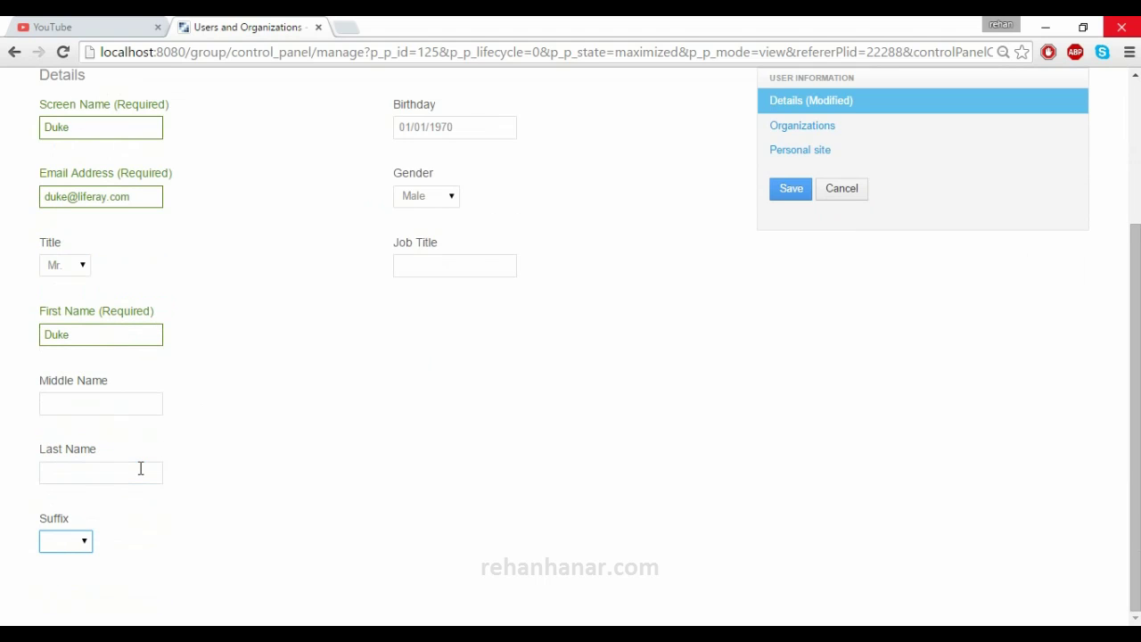
{"action": "scroll", "coordinate": [488, 234], "scroll_direction": "up", "scroll_amount": 1}
{"action": "left_click", "coordinate": [457, 351]}
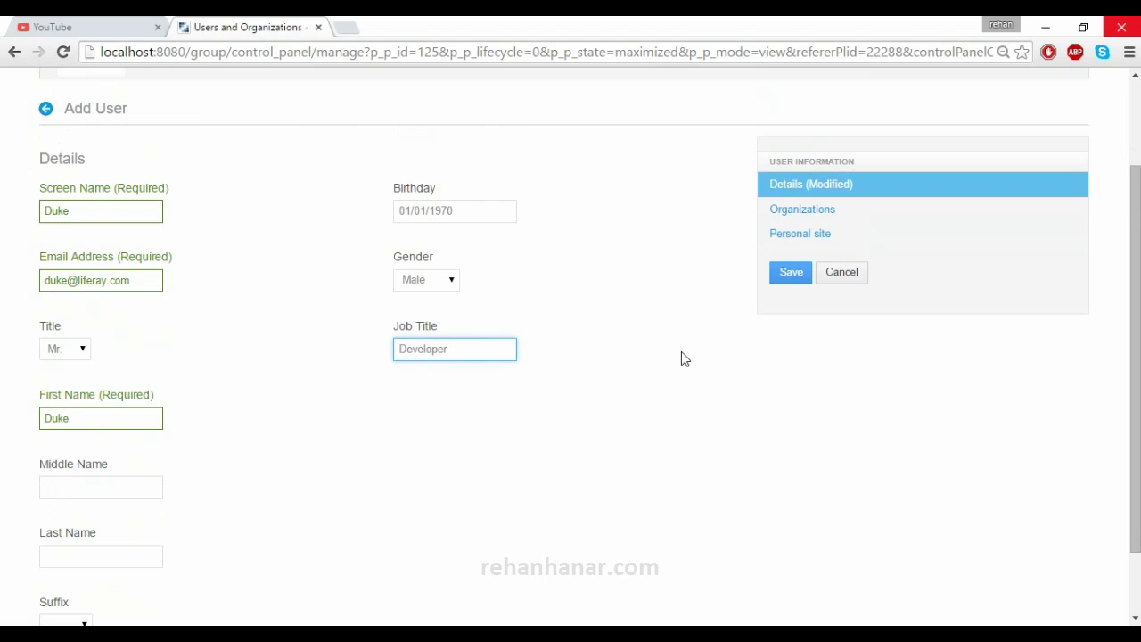
Assign the new user to the Liferay Chicago organization
{"action": "left_click", "coordinate": [854, 212]}
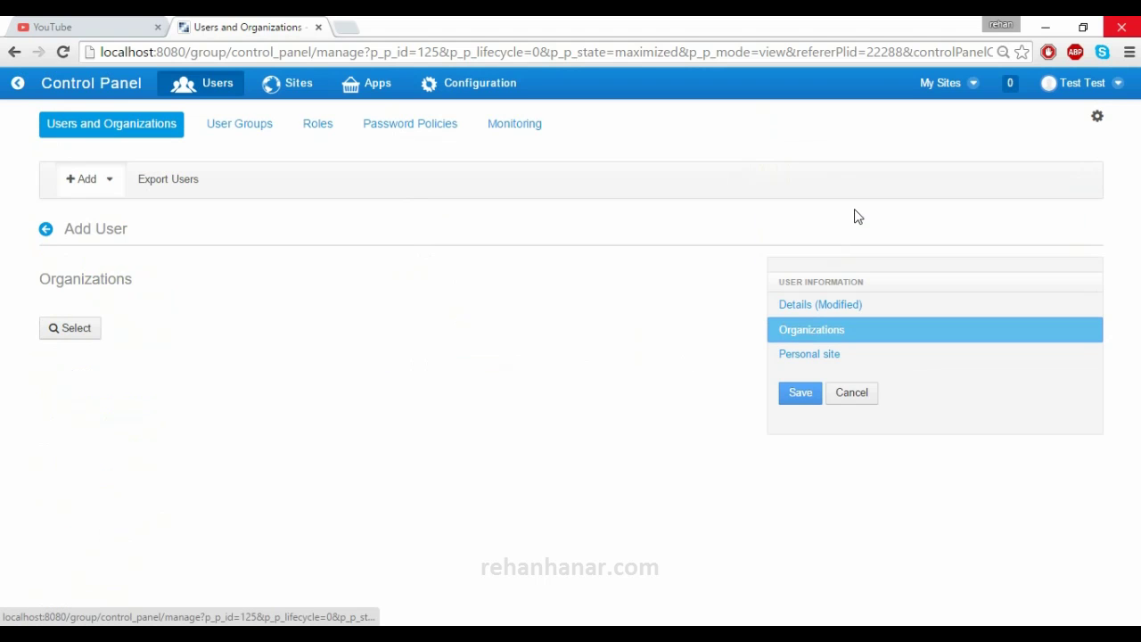
{"action": "left_click", "coordinate": [74, 332]}
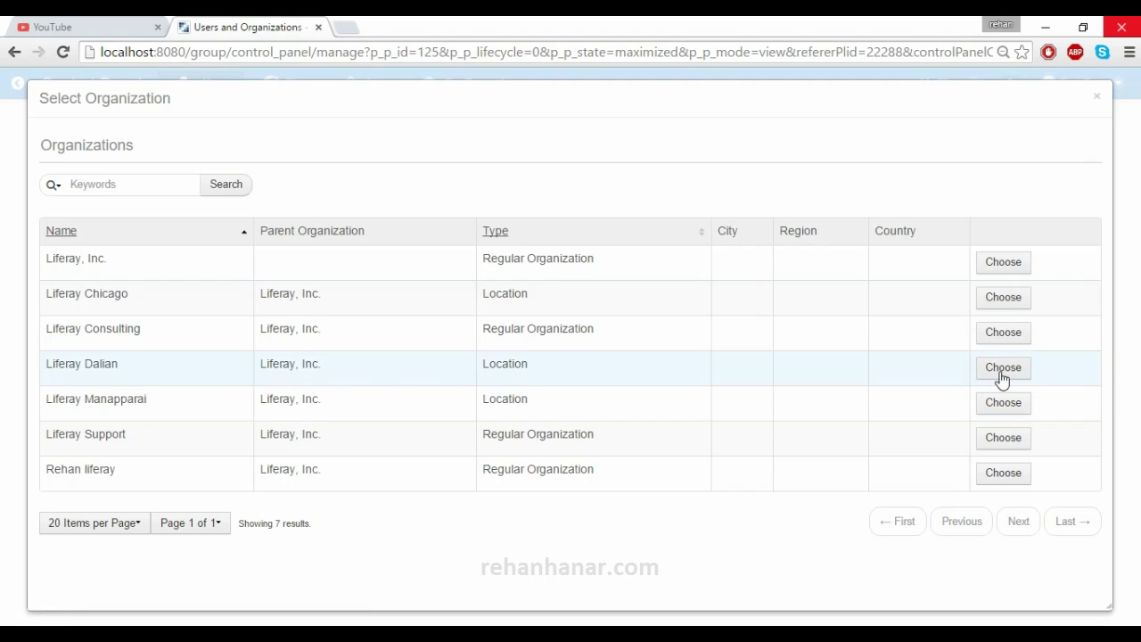
{"action": "left_click", "coordinate": [1001, 298]}
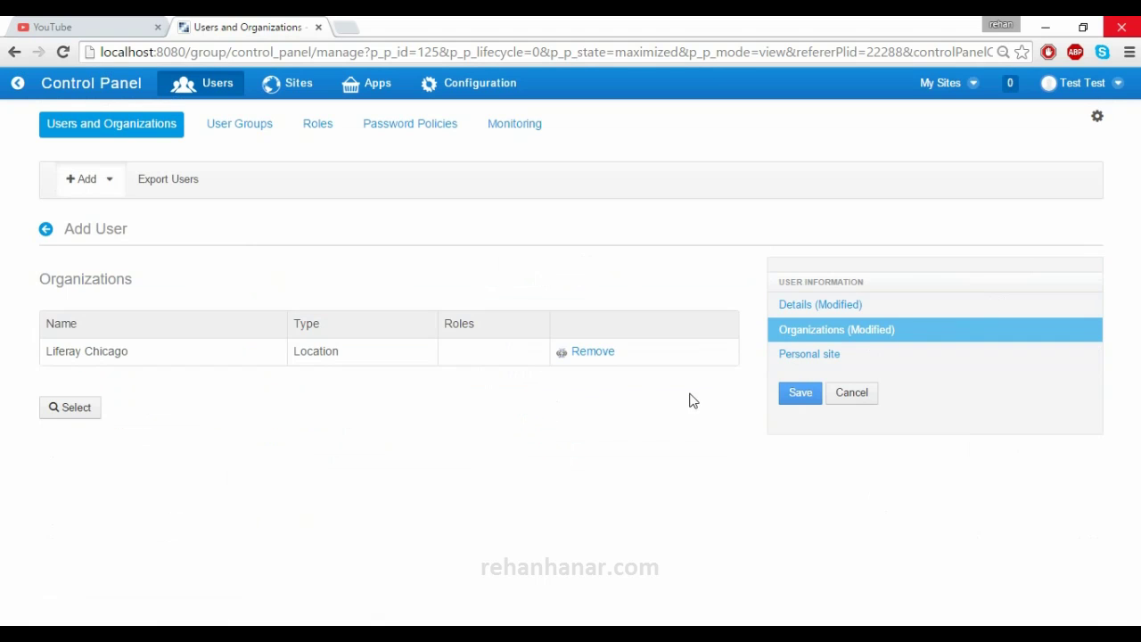
Keep the personal site's public and private pages at None and save the new user
{"action": "left_click", "coordinate": [820, 365]}
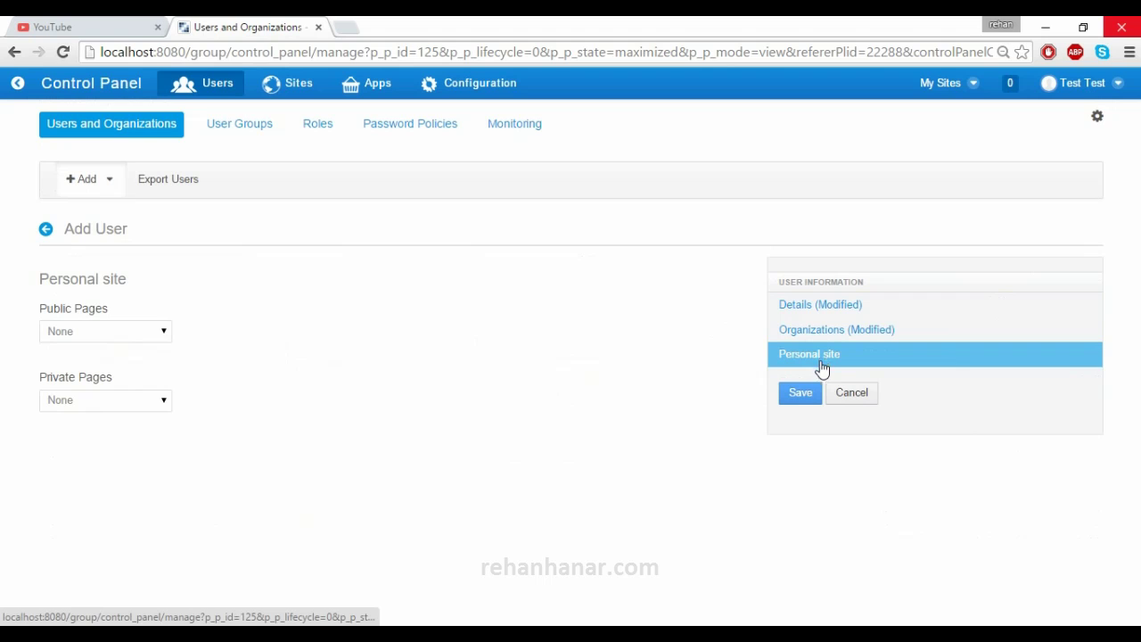
{"action": "left_click", "coordinate": [140, 336]}
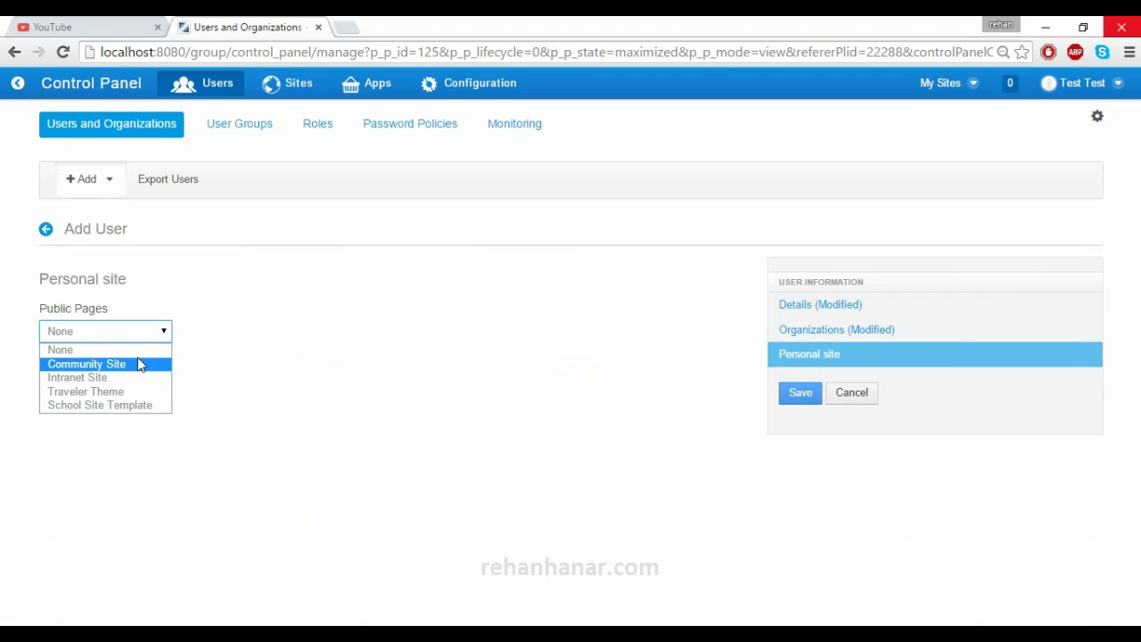
{"action": "left_click", "coordinate": [158, 349]}
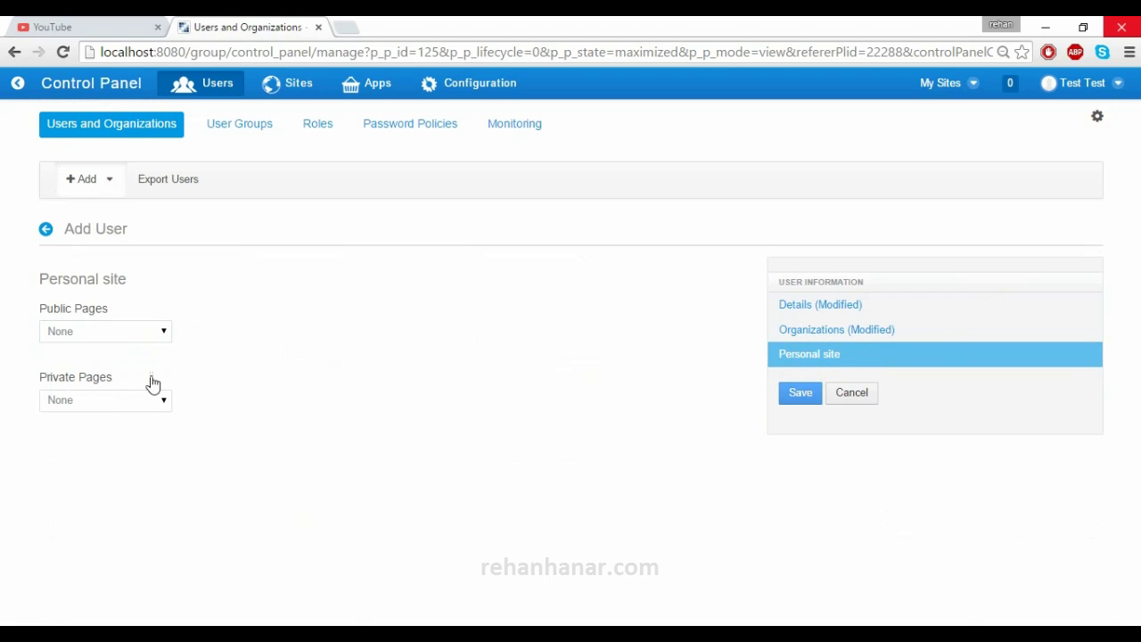
{"action": "left_click", "coordinate": [139, 403]}
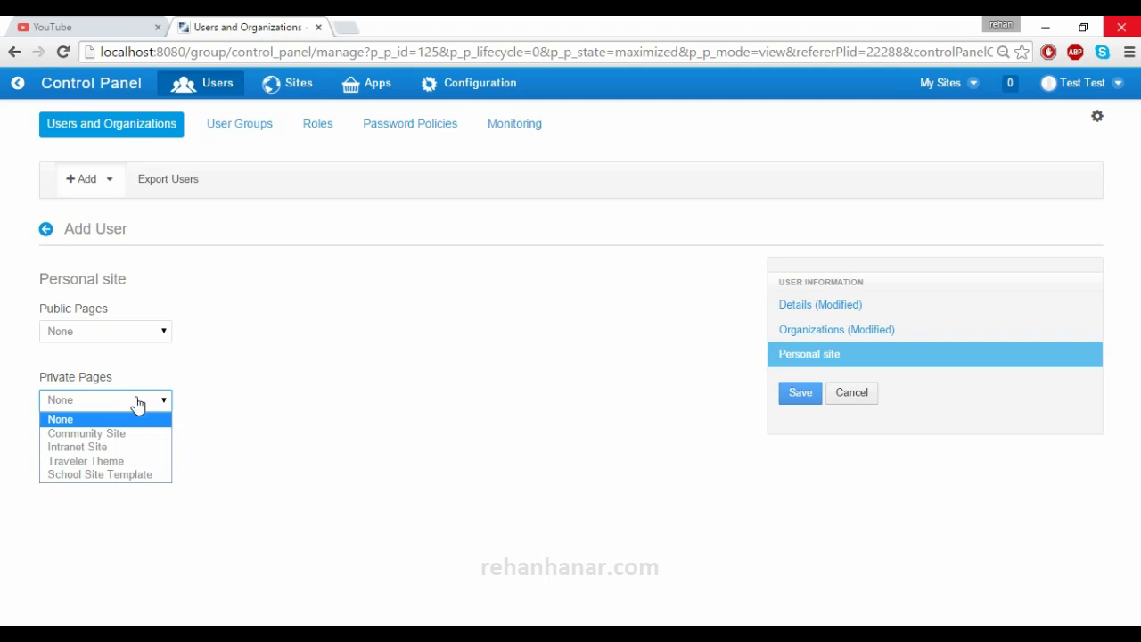
{"action": "left_click", "coordinate": [317, 386]}
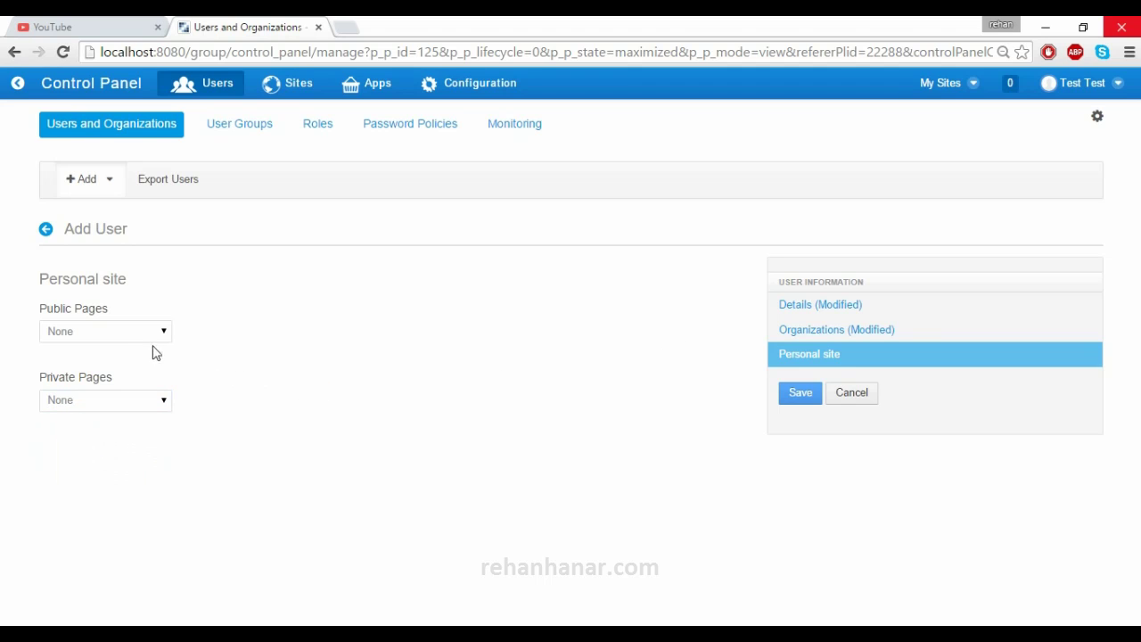
{"action": "left_click", "coordinate": [801, 400]}
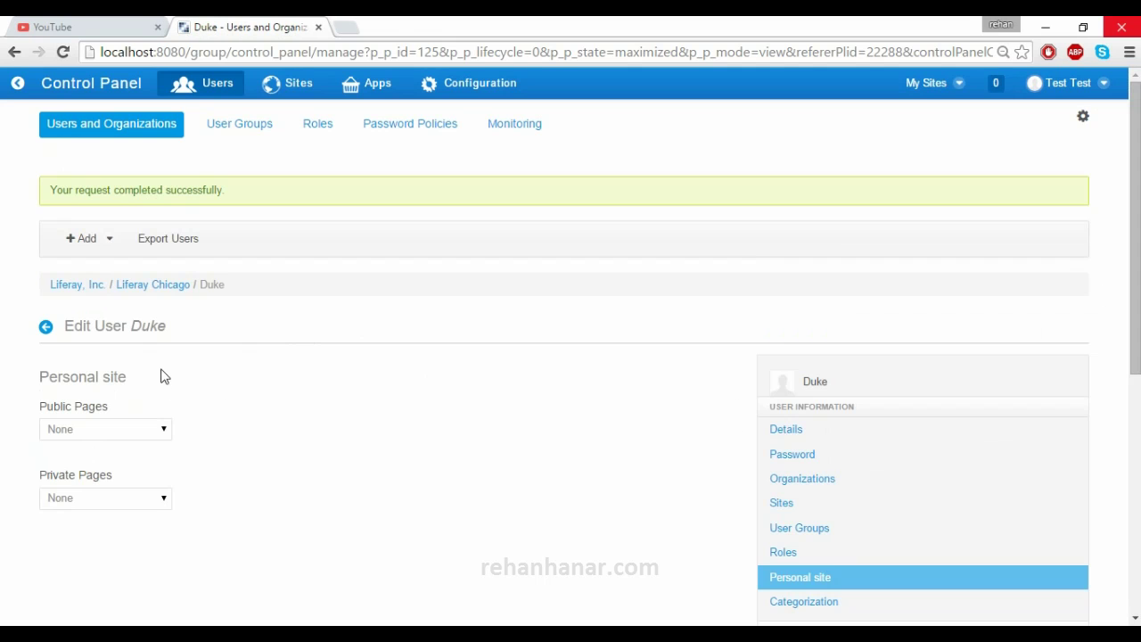
Review the available settings sections and the account details of the newly saved user
{"action": "scroll", "coordinate": [139, 361], "scroll_direction": "down", "scroll_amount": 1}
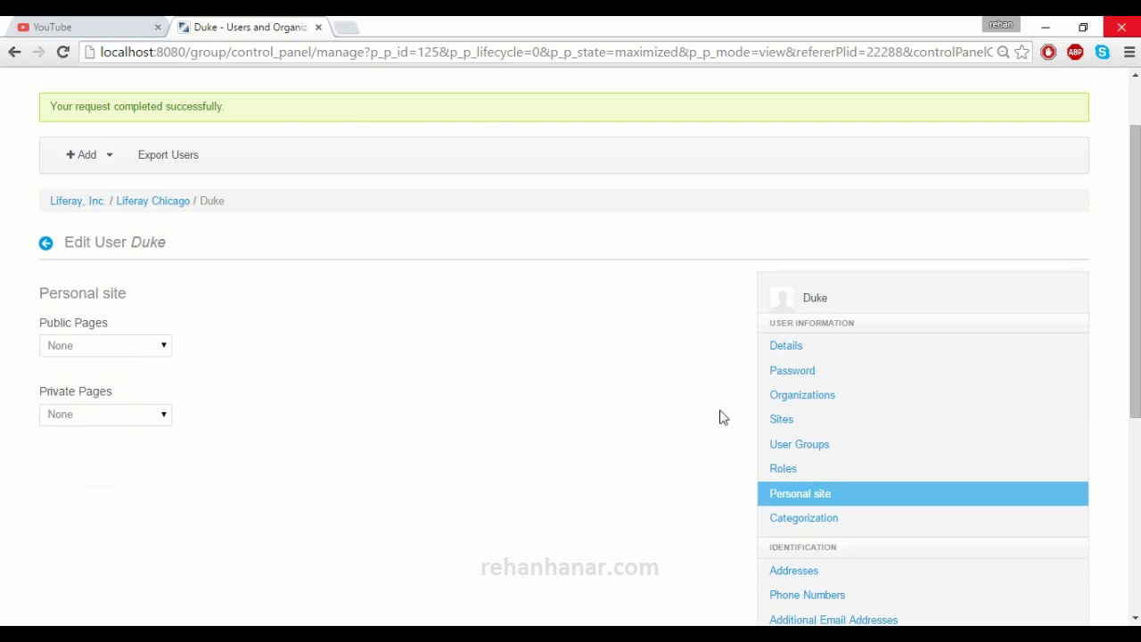
{"action": "scroll", "coordinate": [809, 357], "scroll_direction": "down", "scroll_amount": 4}
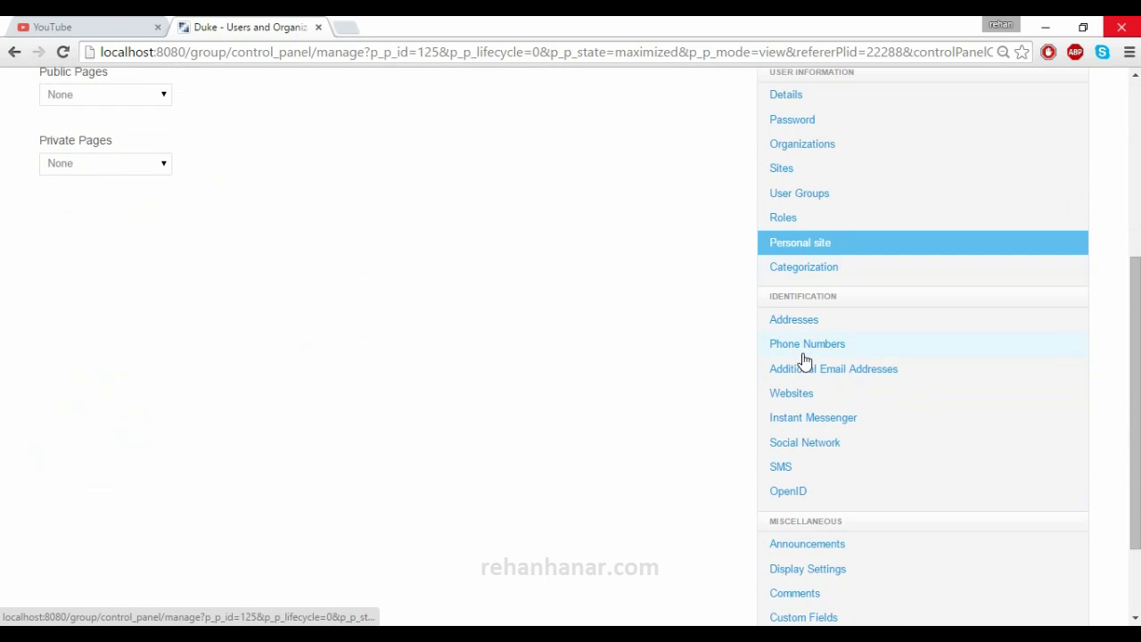
{"action": "scroll", "coordinate": [813, 414], "scroll_direction": "up", "scroll_amount": 5}
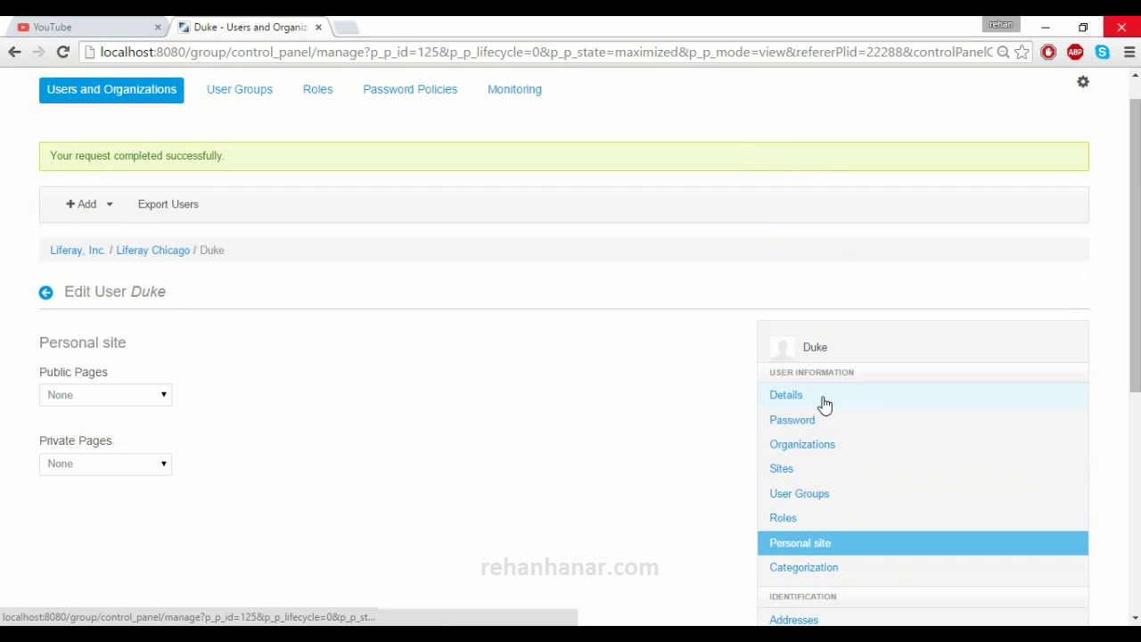
{"action": "left_click", "coordinate": [823, 401]}
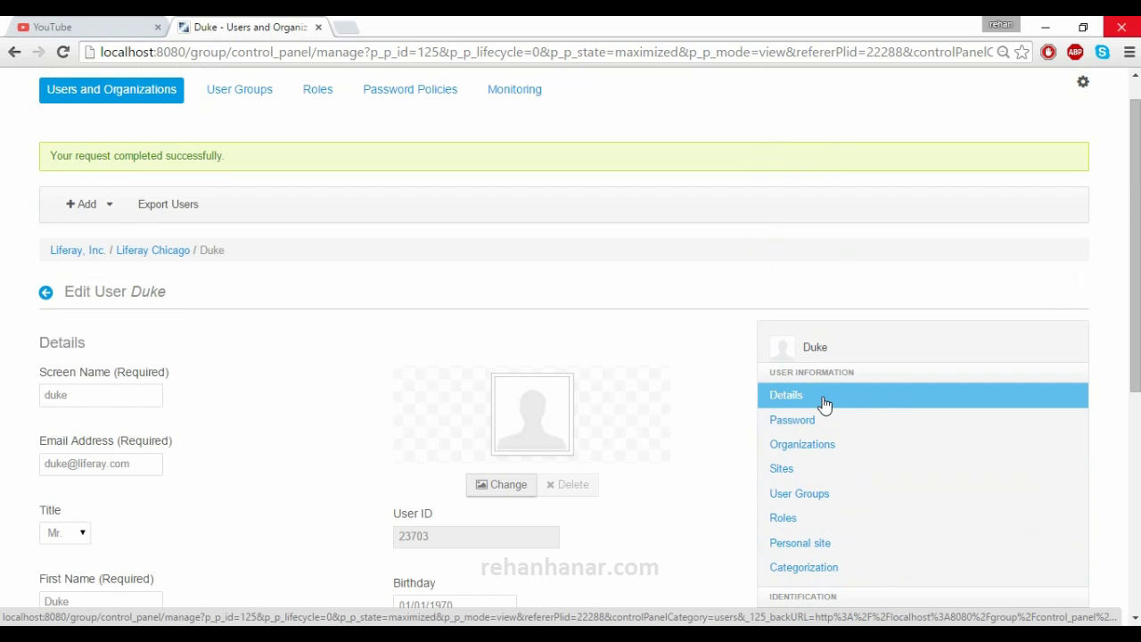
{"action": "scroll", "coordinate": [163, 401], "scroll_direction": "down", "scroll_amount": 2}
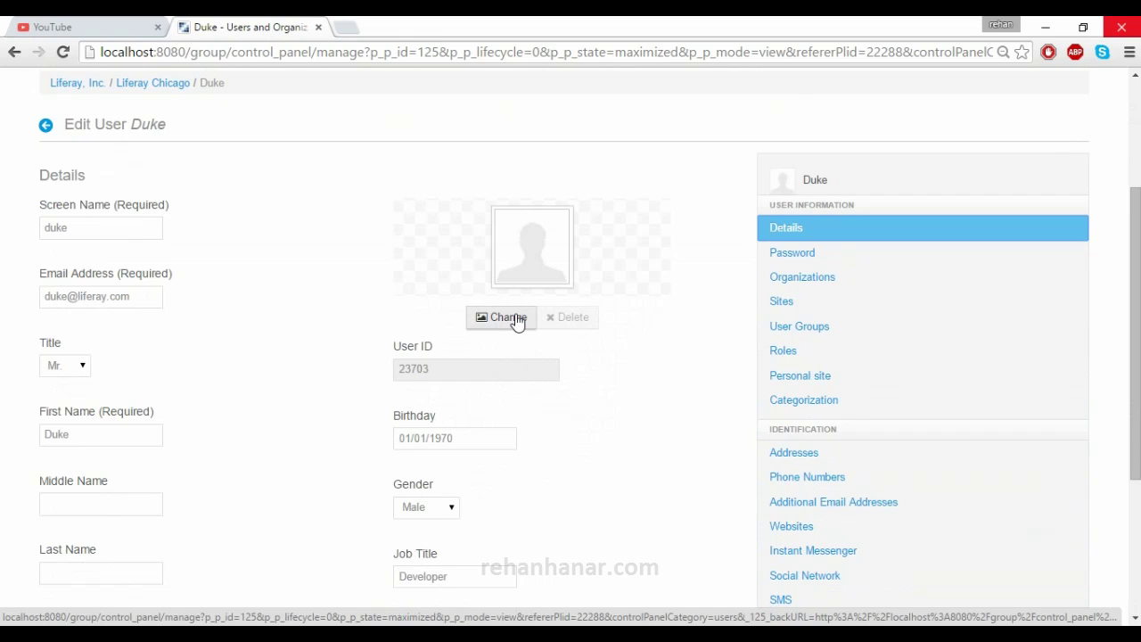
{"action": "scroll", "coordinate": [143, 368], "scroll_direction": "down", "scroll_amount": 2}
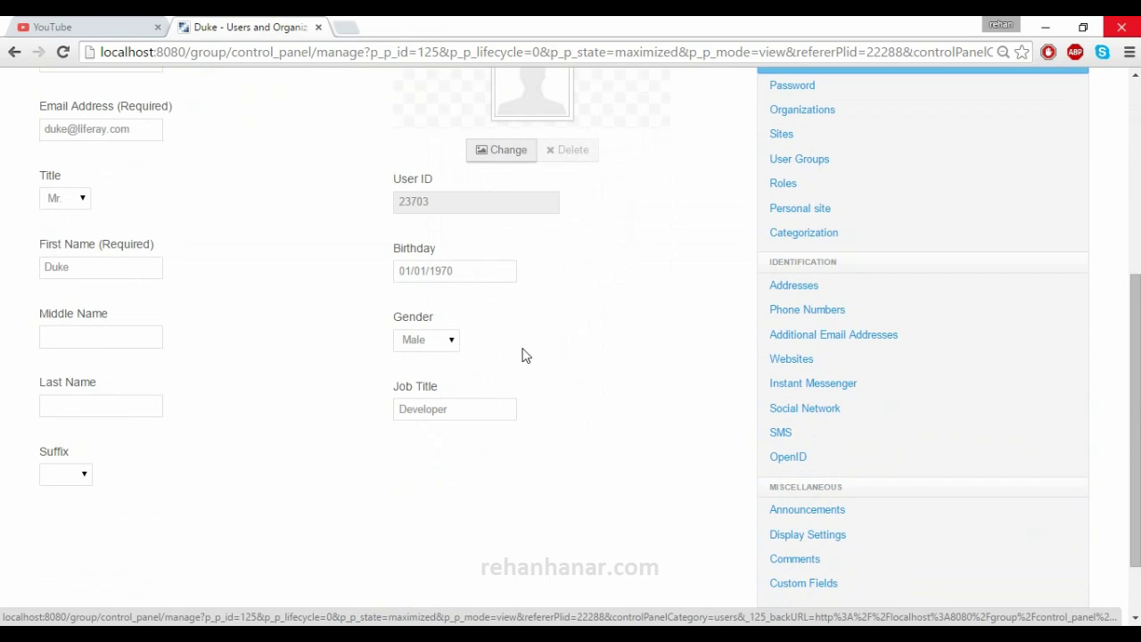
{"action": "scroll", "coordinate": [522, 356], "scroll_direction": "up", "scroll_amount": 2}
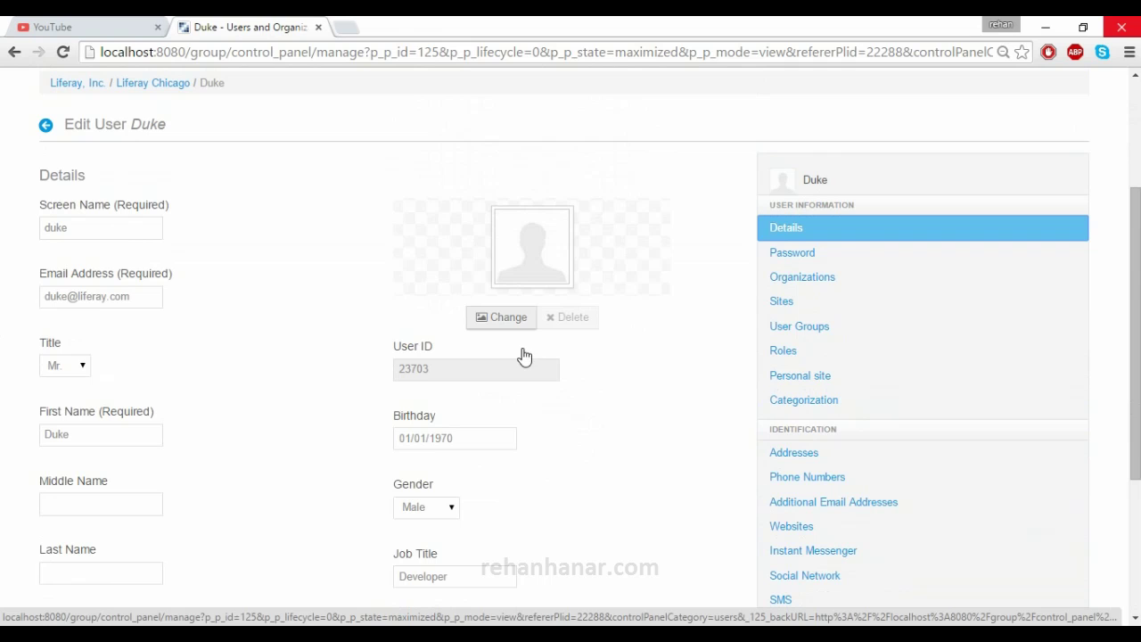
Look over the user's password settings and organization assignments
{"action": "left_click", "coordinate": [858, 255]}
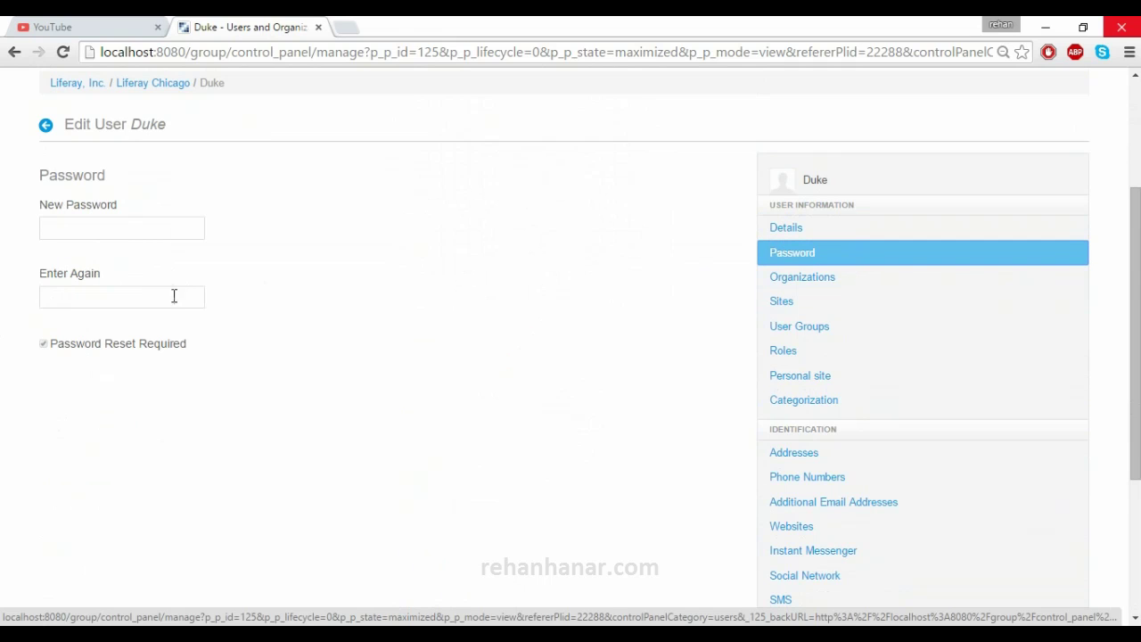
{"action": "left_click", "coordinate": [125, 232]}
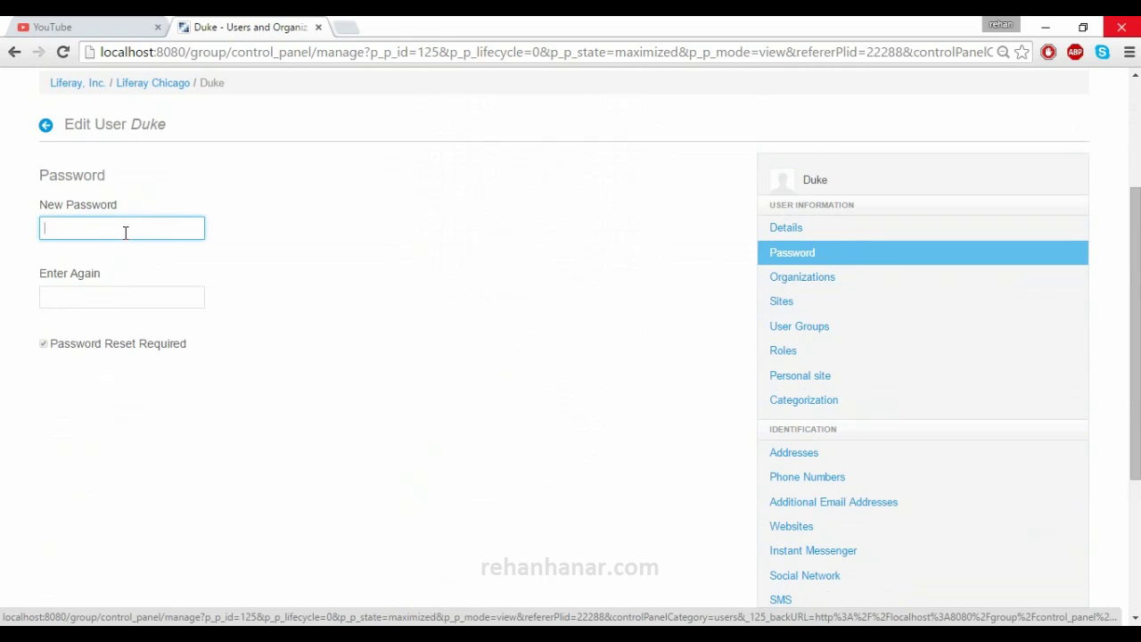
{"action": "scroll", "coordinate": [656, 356], "scroll_direction": "up", "scroll_amount": 1}
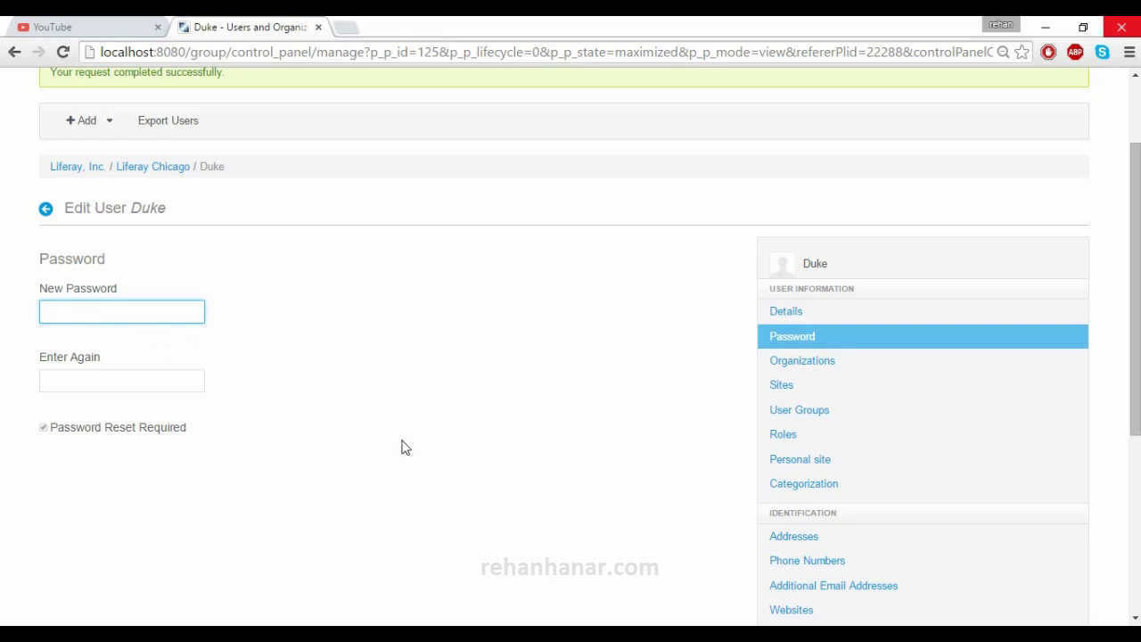
{"action": "left_click", "coordinate": [838, 371]}
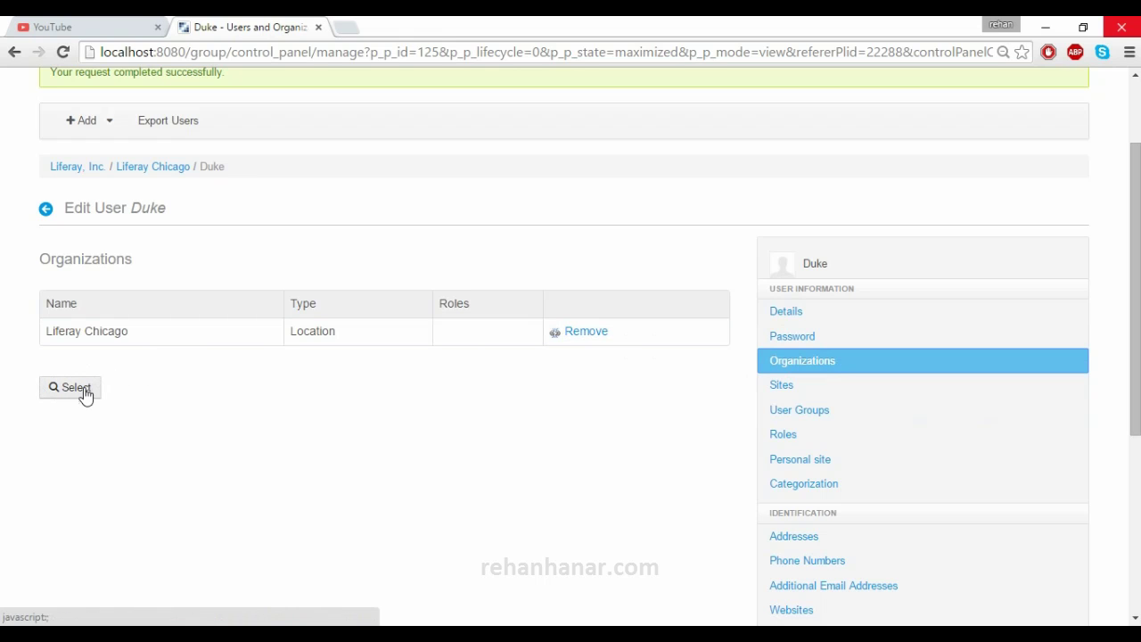
Assign the user to the Liferay site
{"action": "left_click", "coordinate": [781, 387]}
{"action": "left_click", "coordinate": [75, 298]}
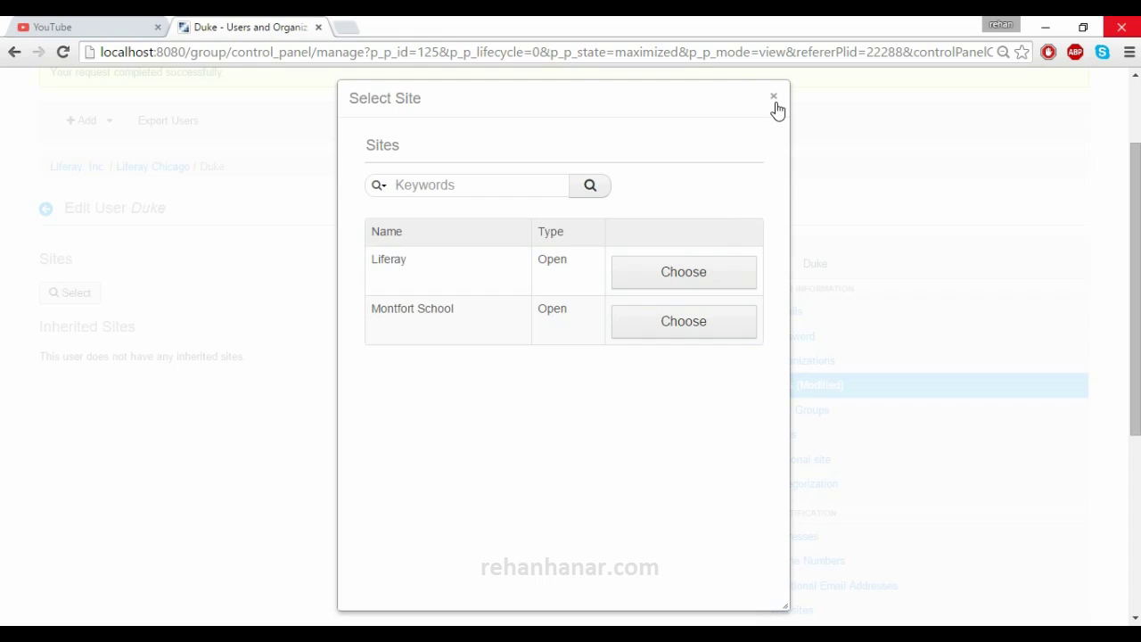
{"action": "left_click", "coordinate": [700, 279]}
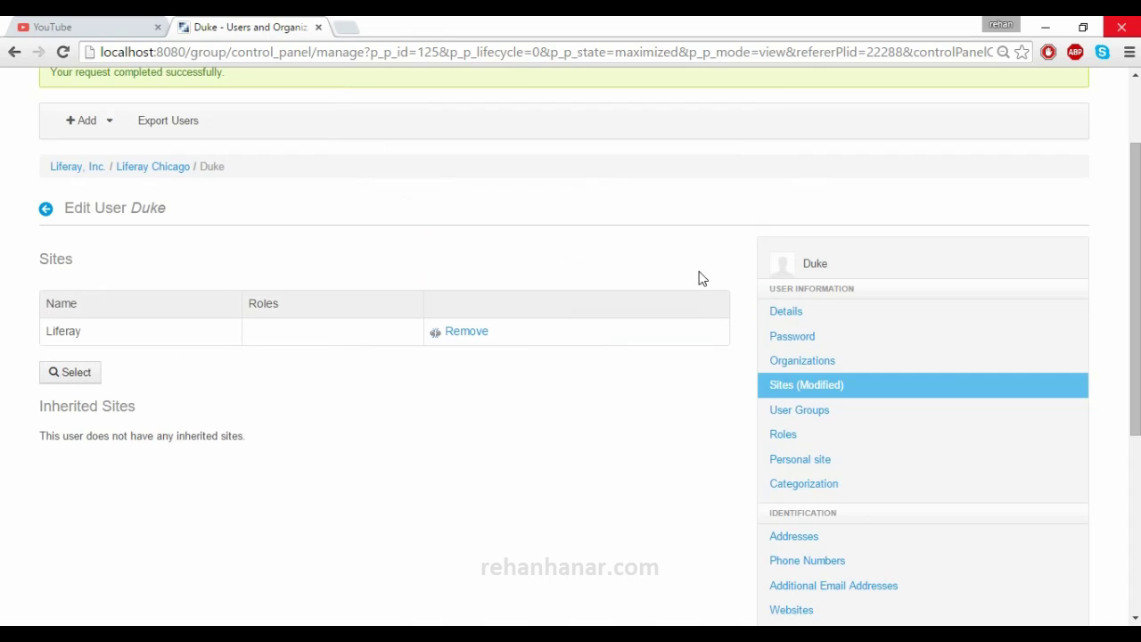
Add the user to the Manager Group user group
{"action": "left_click", "coordinate": [891, 421]}
{"action": "scroll", "coordinate": [330, 402], "scroll_direction": "up", "scroll_amount": 2}
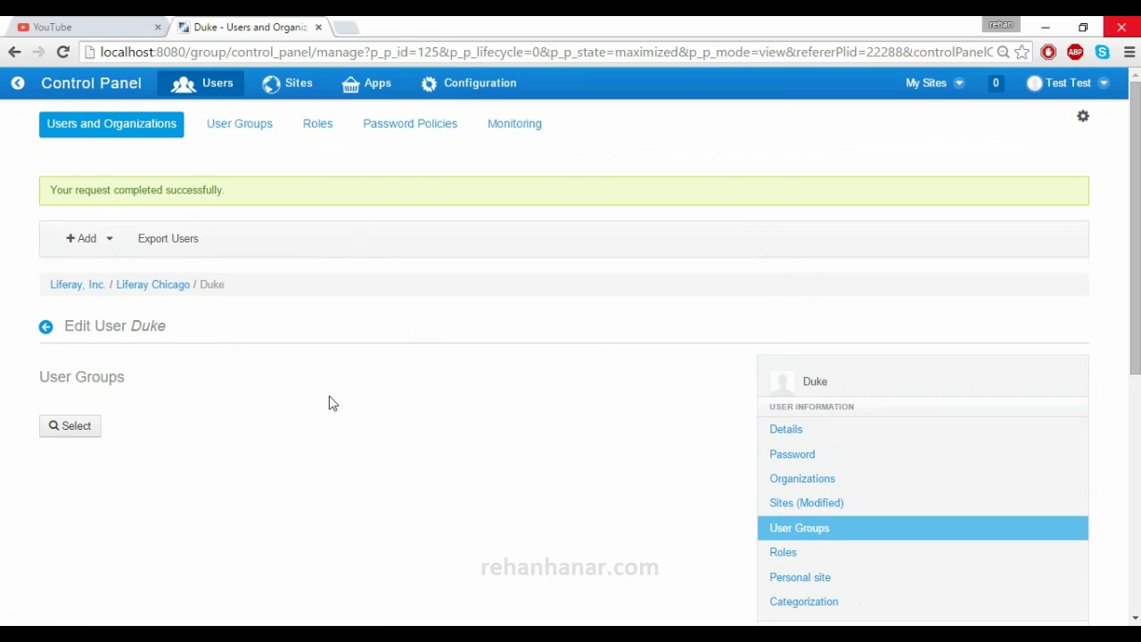
{"action": "scroll", "coordinate": [463, 459], "scroll_direction": "down", "scroll_amount": 1}
{"action": "scroll", "coordinate": [346, 471], "scroll_direction": "up", "scroll_amount": 1}
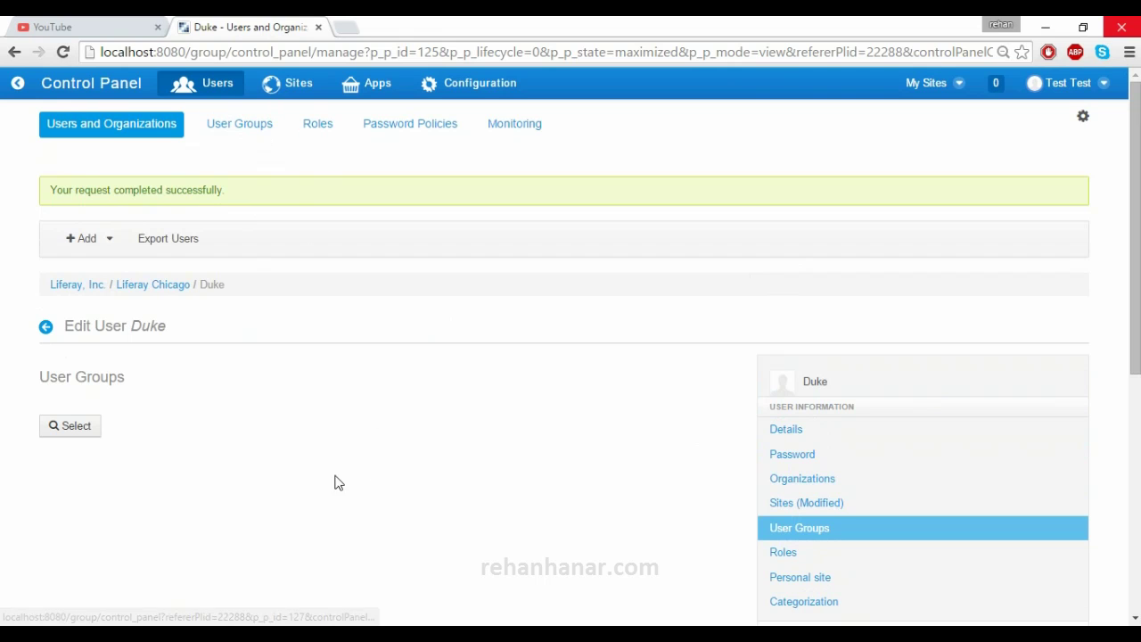
{"action": "left_click", "coordinate": [85, 432]}
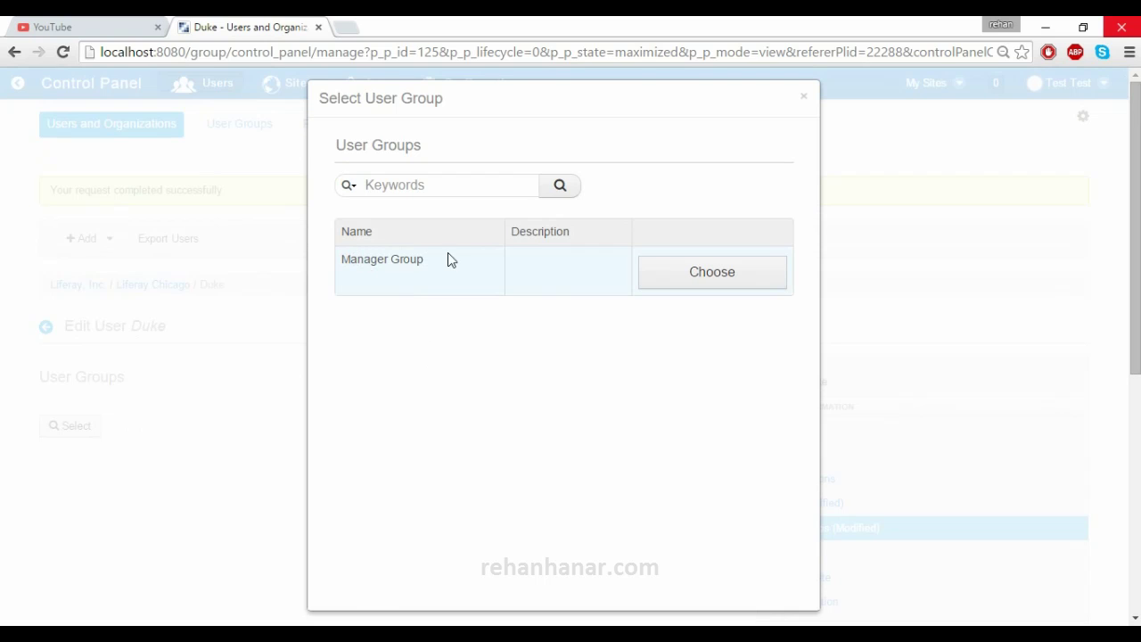
{"action": "left_click", "coordinate": [720, 278]}
Assign the Content Developer regular role to the user
{"action": "scroll", "coordinate": [409, 510], "scroll_direction": "down", "scroll_amount": 2}
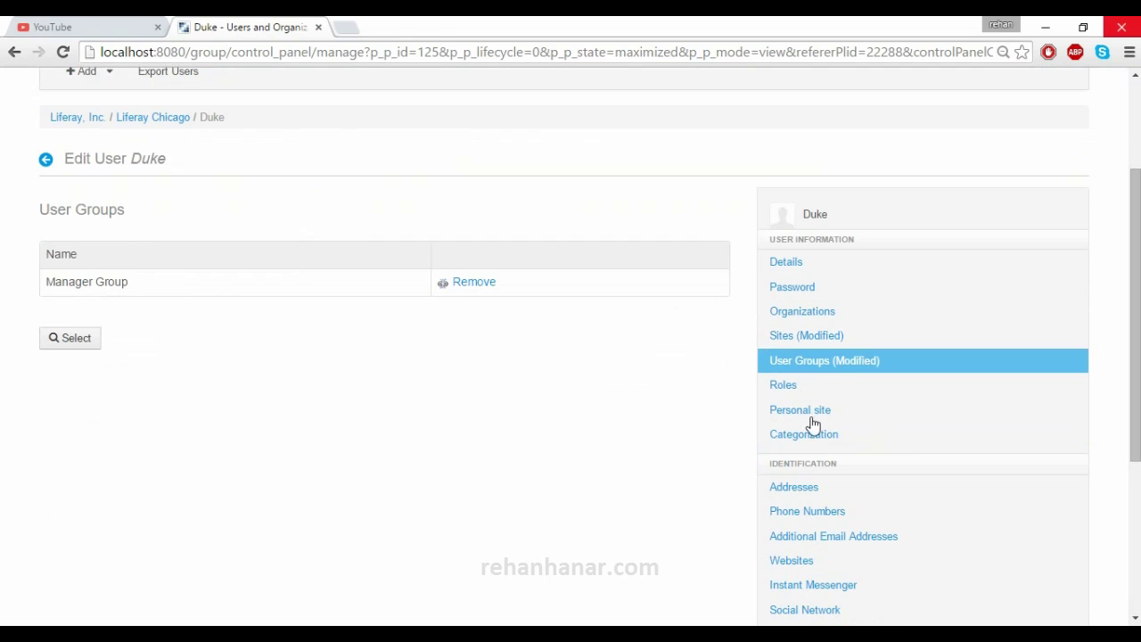
{"action": "left_click", "coordinate": [835, 395]}
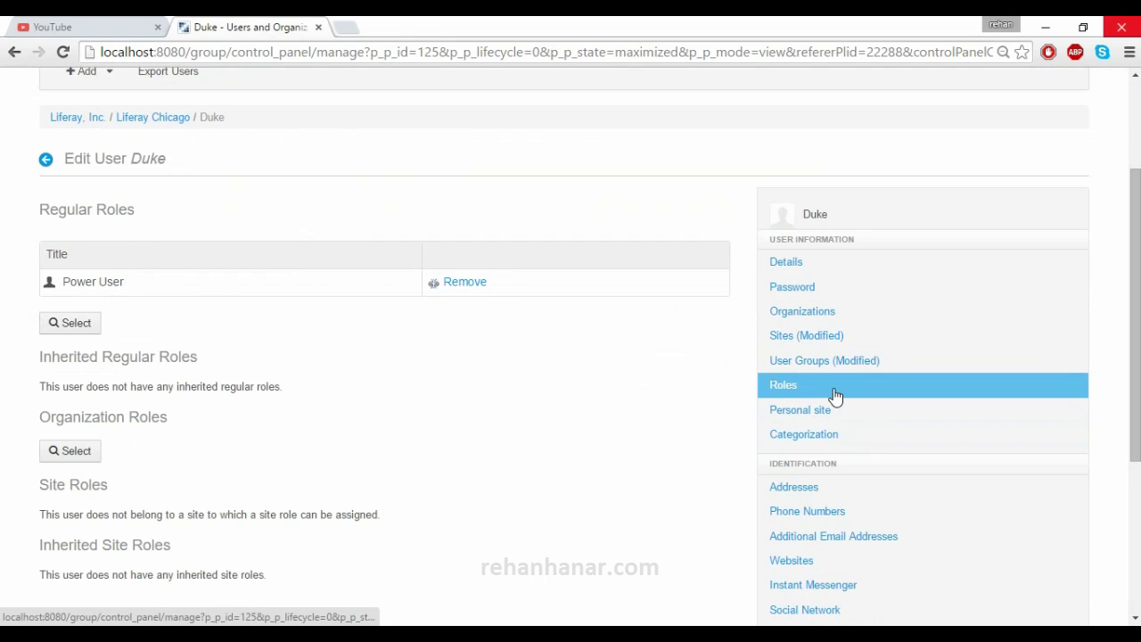
{"action": "left_click", "coordinate": [78, 325]}
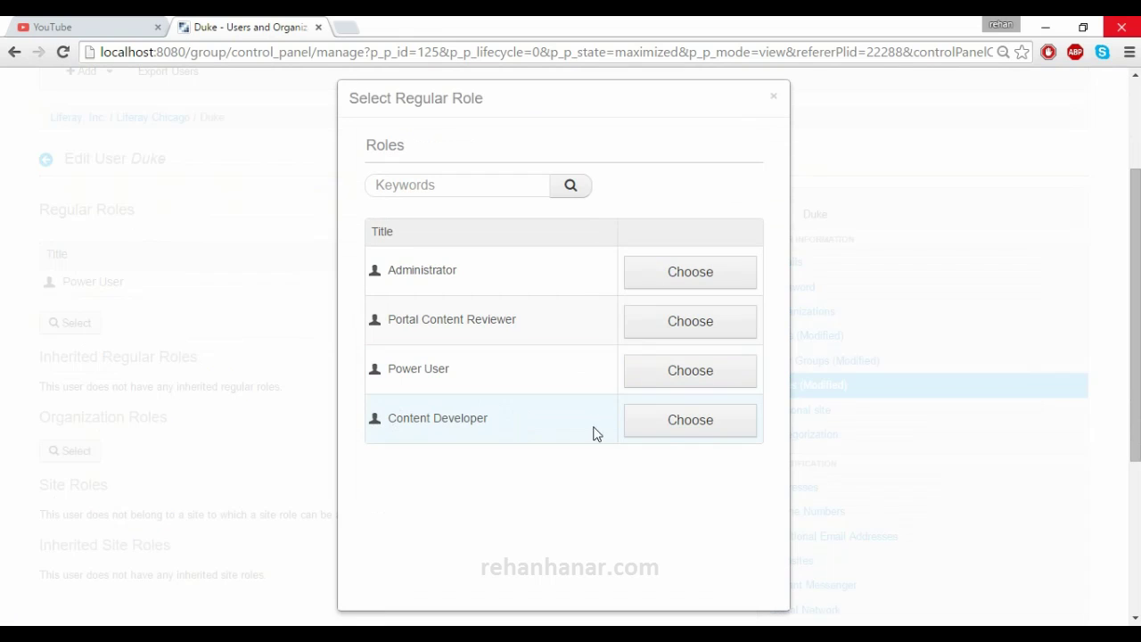
{"action": "left_click_drag", "start_coordinate": [386, 423], "coordinate": [523, 428]}
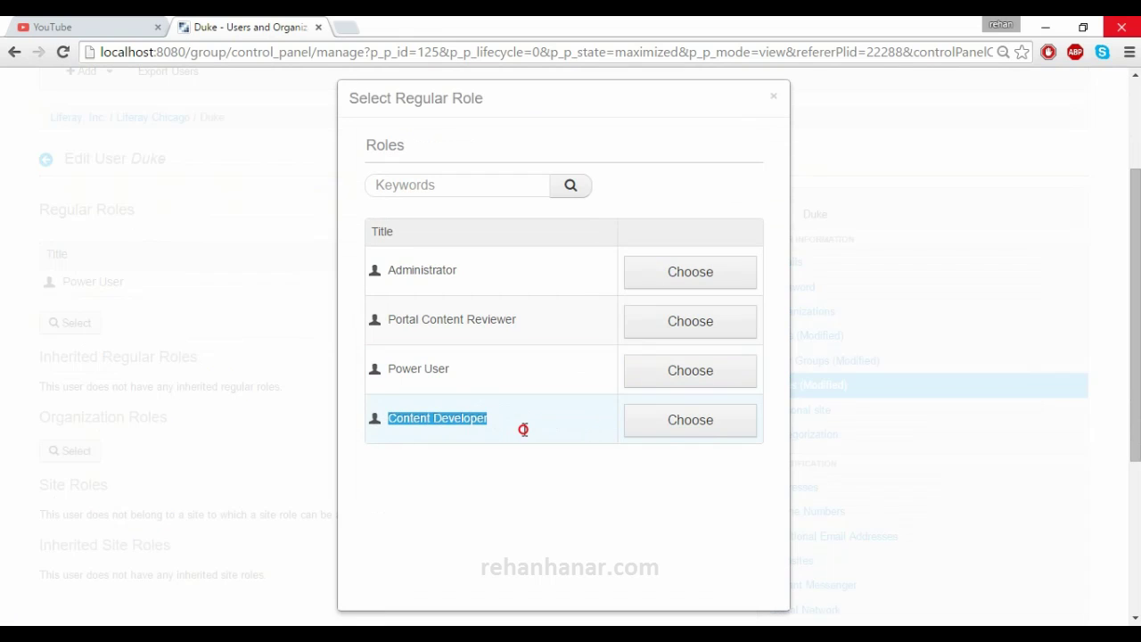
{"action": "left_click", "coordinate": [690, 420]}
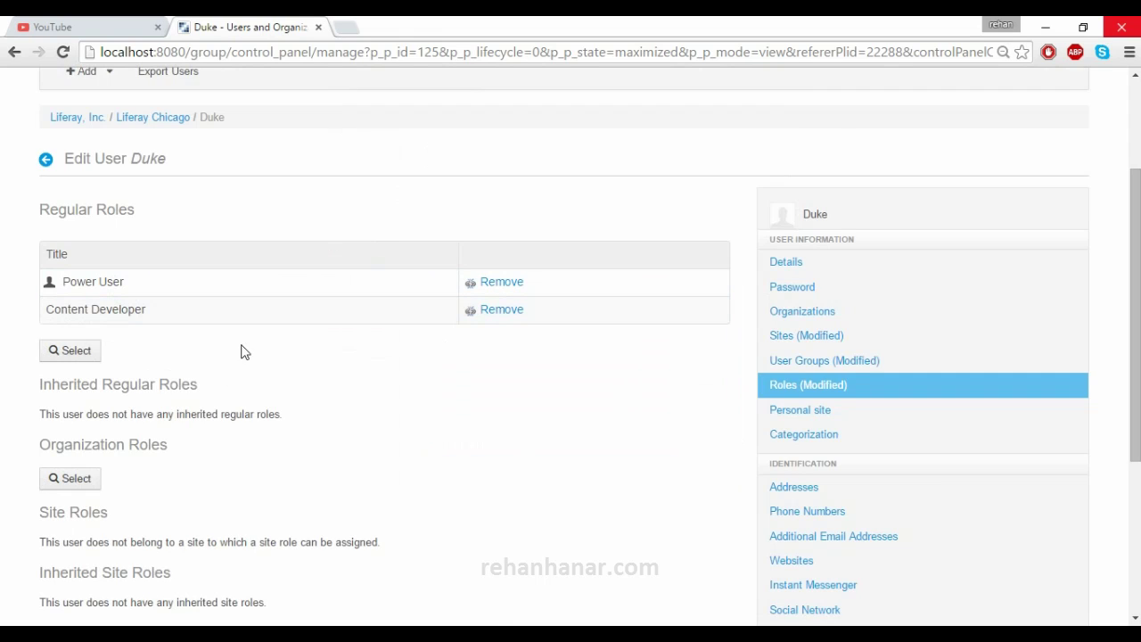
Set the public pages of the user's personal site to the Traveler Theme template
{"action": "left_click", "coordinate": [793, 412]}
{"action": "left_click", "coordinate": [161, 267]}
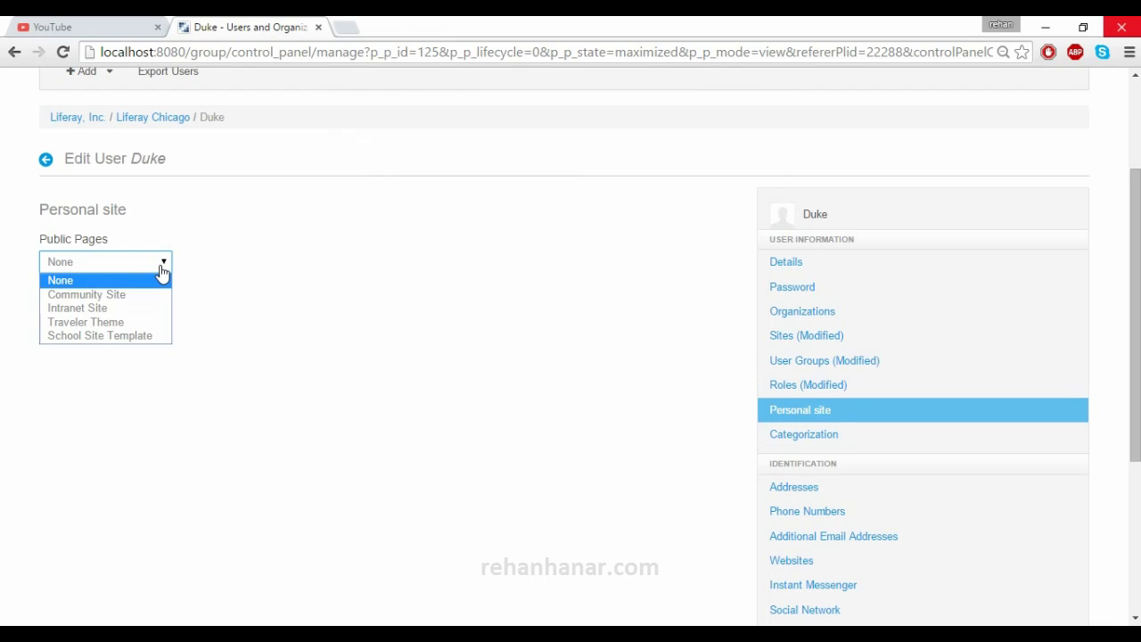
{"action": "left_click", "coordinate": [276, 274]}
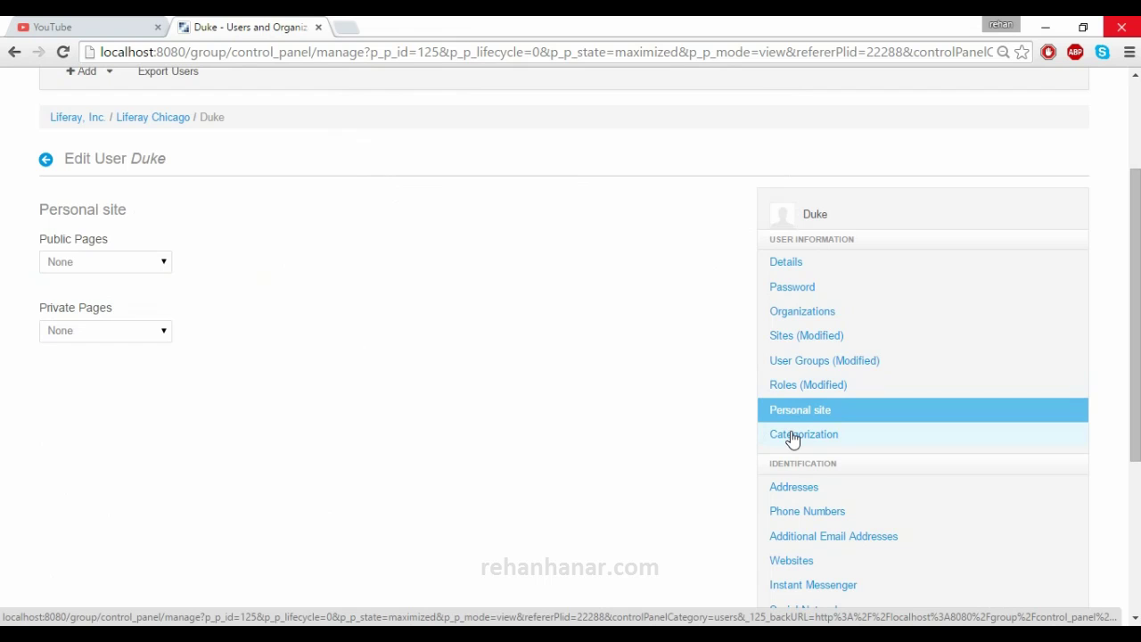
{"action": "left_click", "coordinate": [128, 266]}
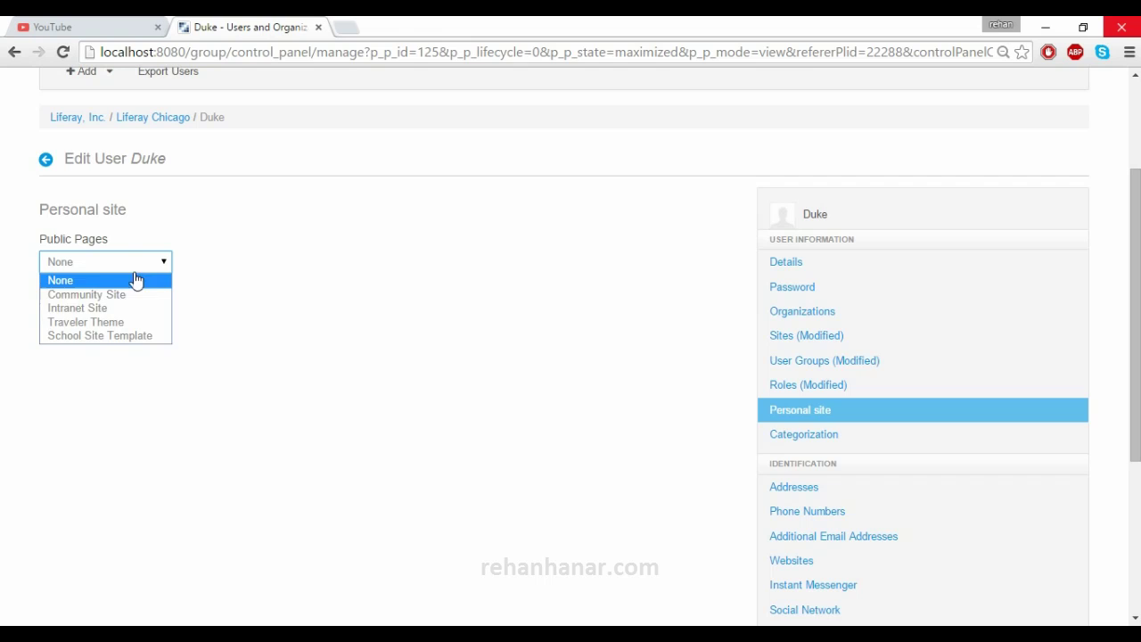
{"action": "left_click", "coordinate": [135, 322]}
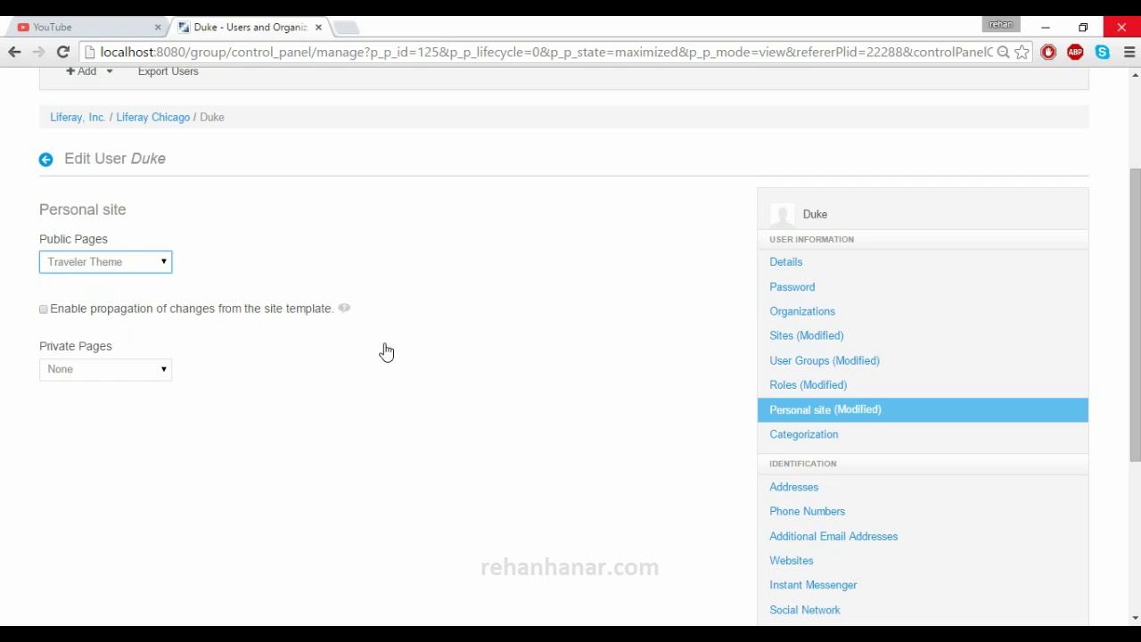
Add the user's lowercase first name as a tag in the categorization settings
{"action": "left_click", "coordinate": [841, 440]}
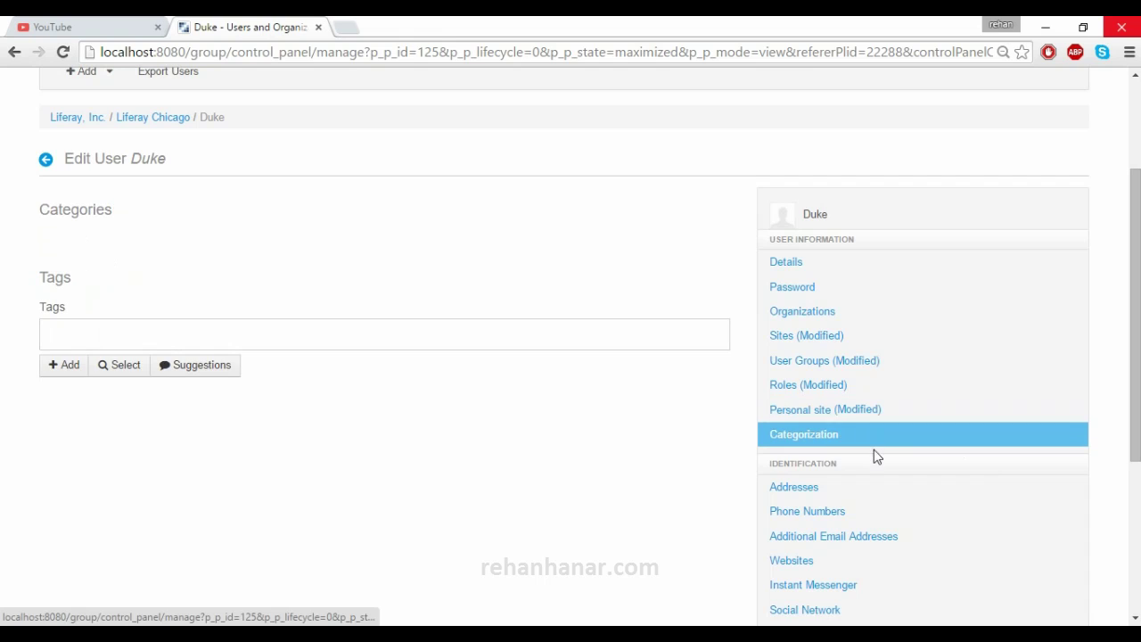
{"action": "left_click", "coordinate": [347, 345]}
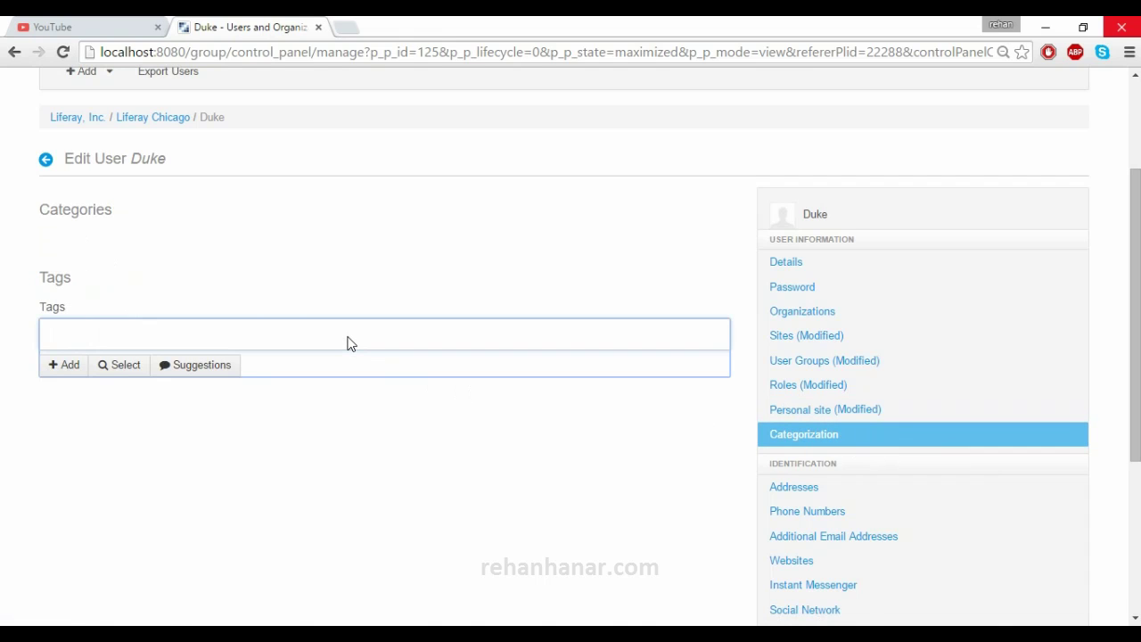
{"action": "left_click", "coordinate": [82, 329]}
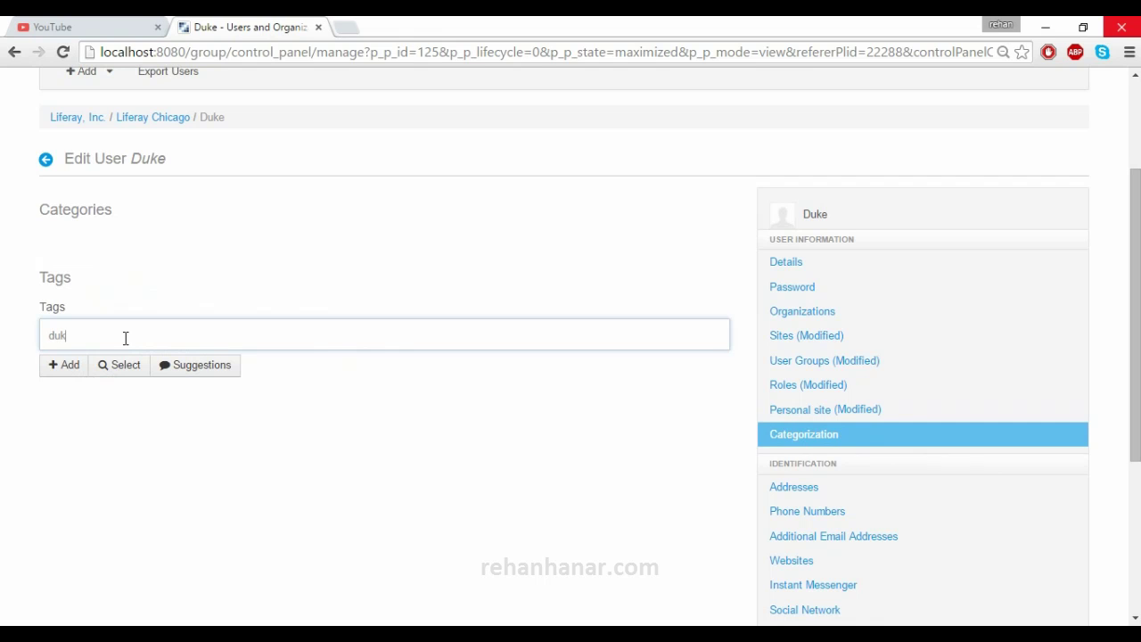
{"action": "left_click", "coordinate": [71, 366]}
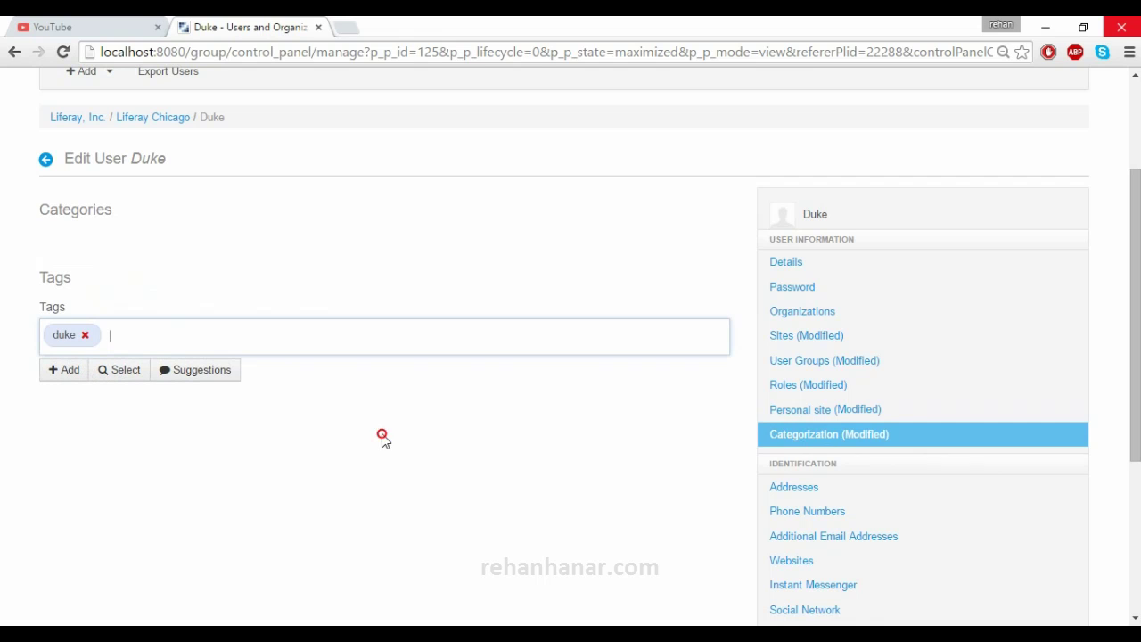
Add a second blank address entry for the user and check the available address types
{"action": "left_click", "coordinate": [853, 492]}
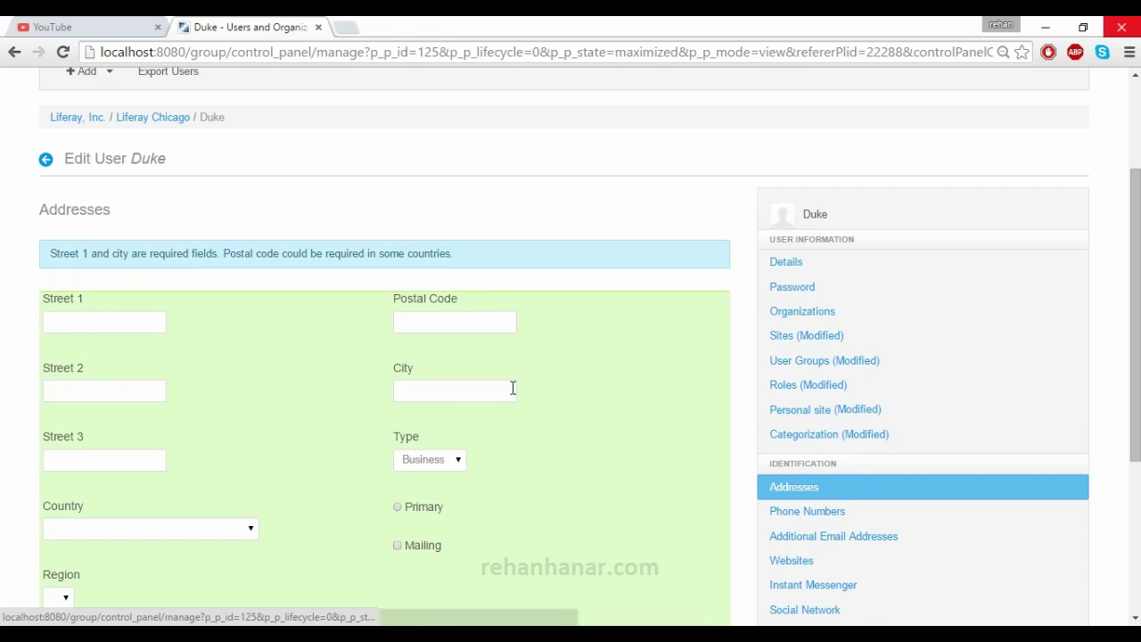
{"action": "scroll", "coordinate": [179, 408], "scroll_direction": "down", "scroll_amount": 3}
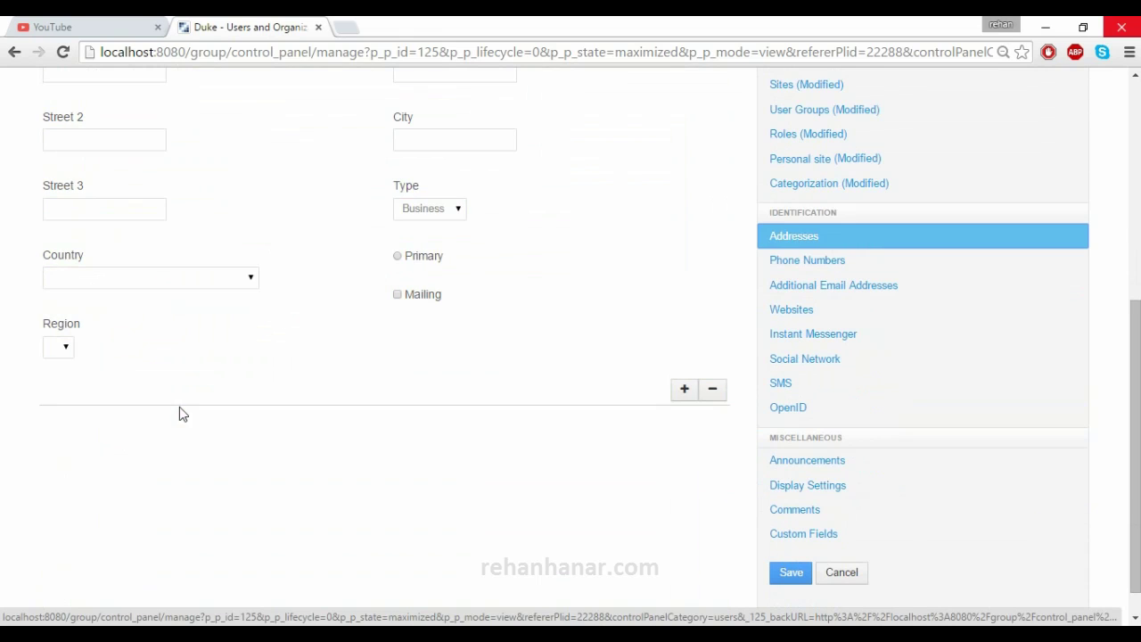
{"action": "scroll", "coordinate": [504, 435], "scroll_direction": "up", "scroll_amount": 2}
{"action": "scroll", "coordinate": [504, 435], "scroll_direction": "down", "scroll_amount": 1}
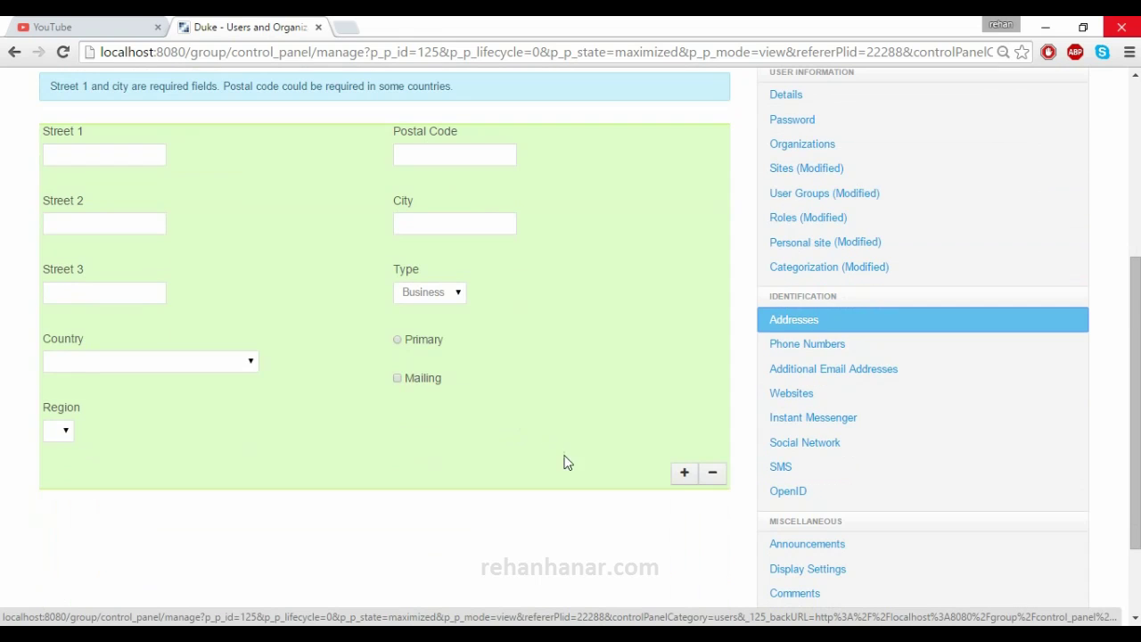
{"action": "left_click", "coordinate": [683, 475]}
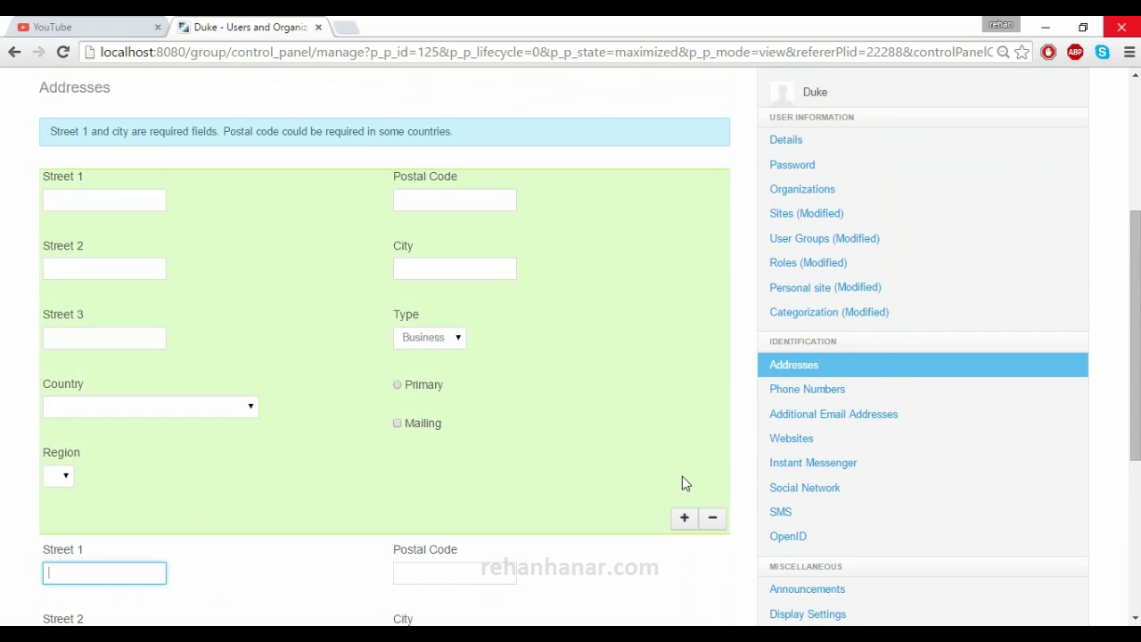
{"action": "scroll", "coordinate": [681, 483], "scroll_direction": "down", "scroll_amount": 2}
{"action": "left_click", "coordinate": [429, 170]}
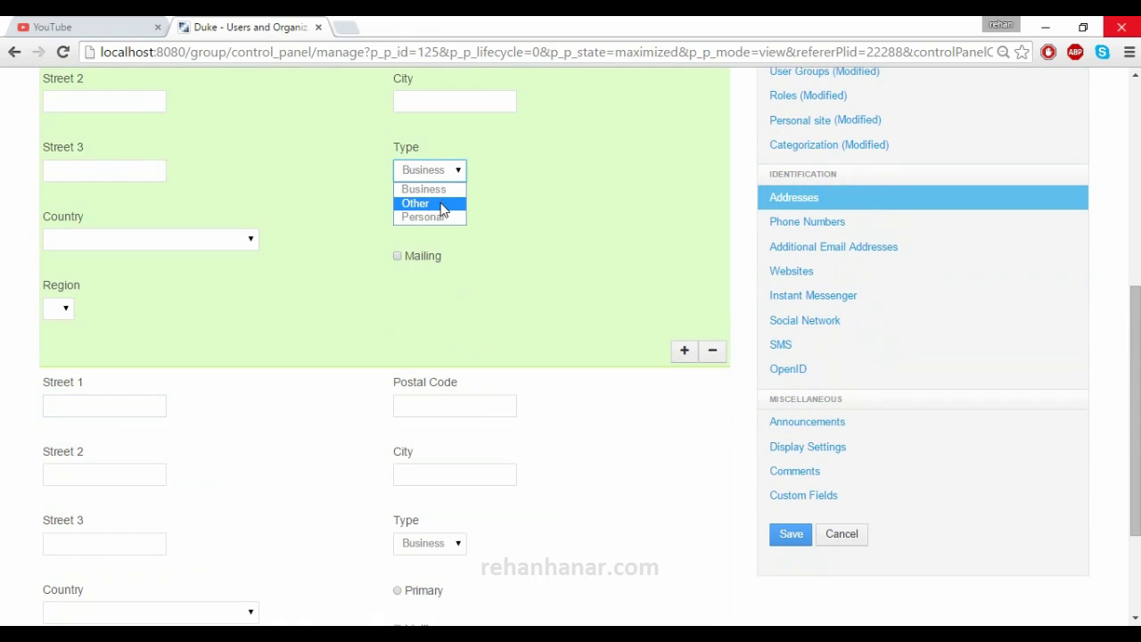
{"action": "scroll", "coordinate": [542, 361], "scroll_direction": "down", "scroll_amount": 2}
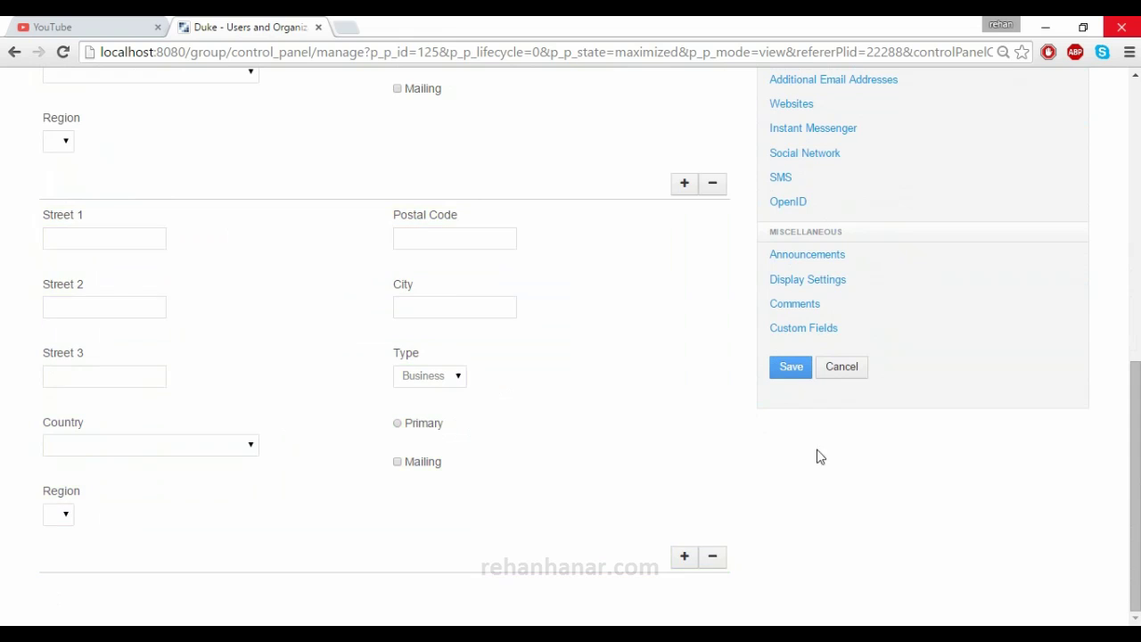
Review the user's phone number, additional email address and website settings, including the website type options
{"action": "scroll", "coordinate": [868, 468], "scroll_direction": "up", "scroll_amount": 1}
{"action": "left_click", "coordinate": [838, 308]}
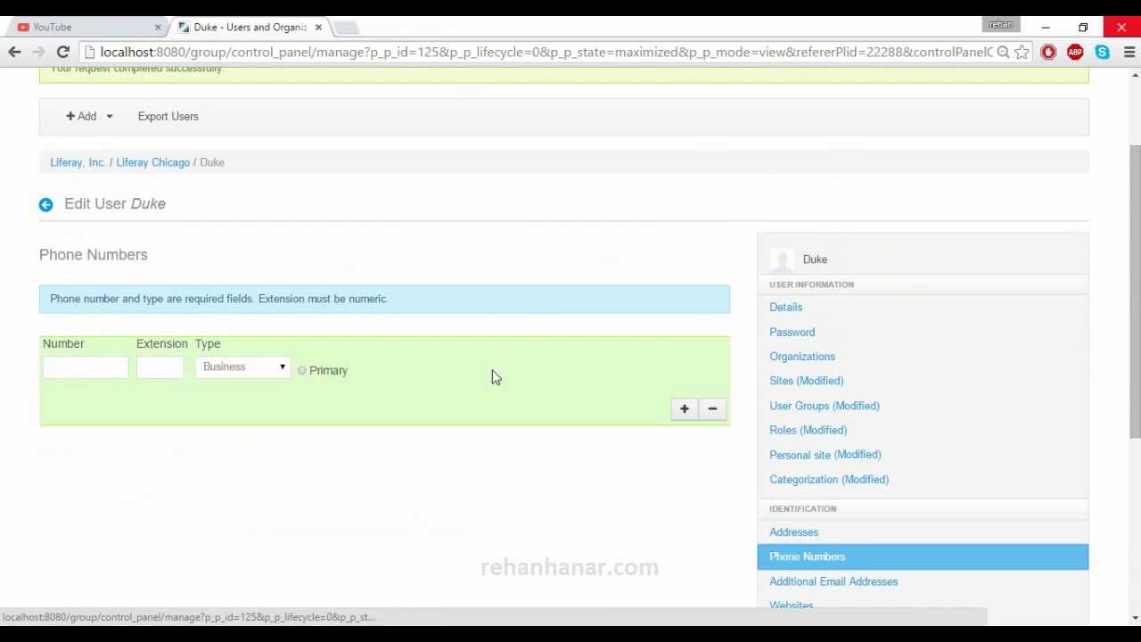
{"action": "scroll", "coordinate": [665, 372], "scroll_direction": "down", "scroll_amount": 2}
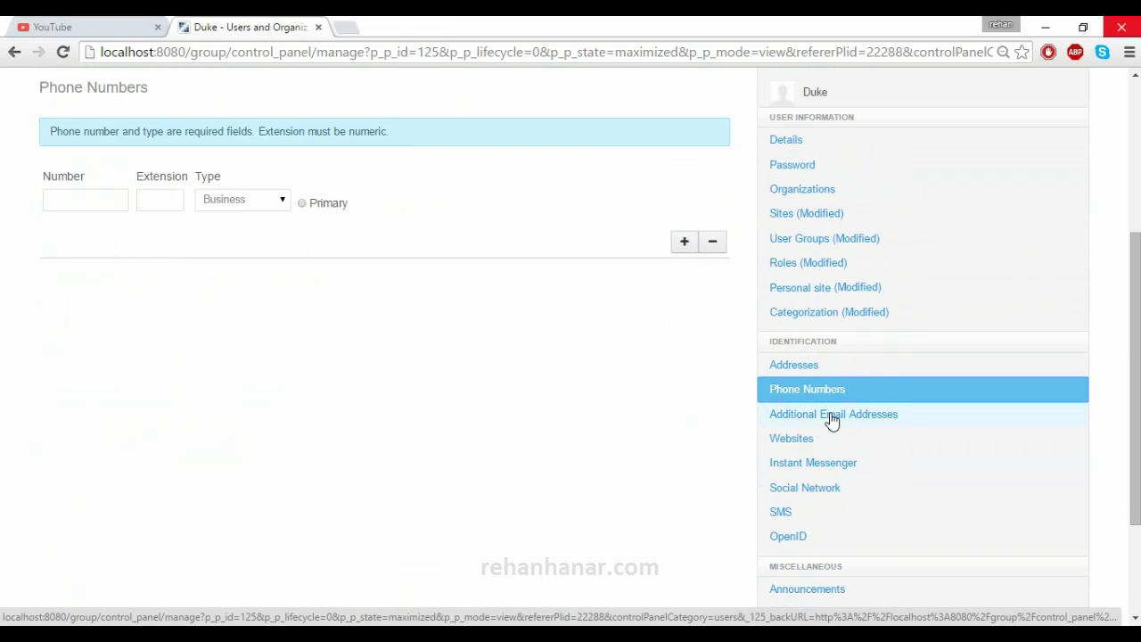
{"action": "left_click", "coordinate": [831, 419]}
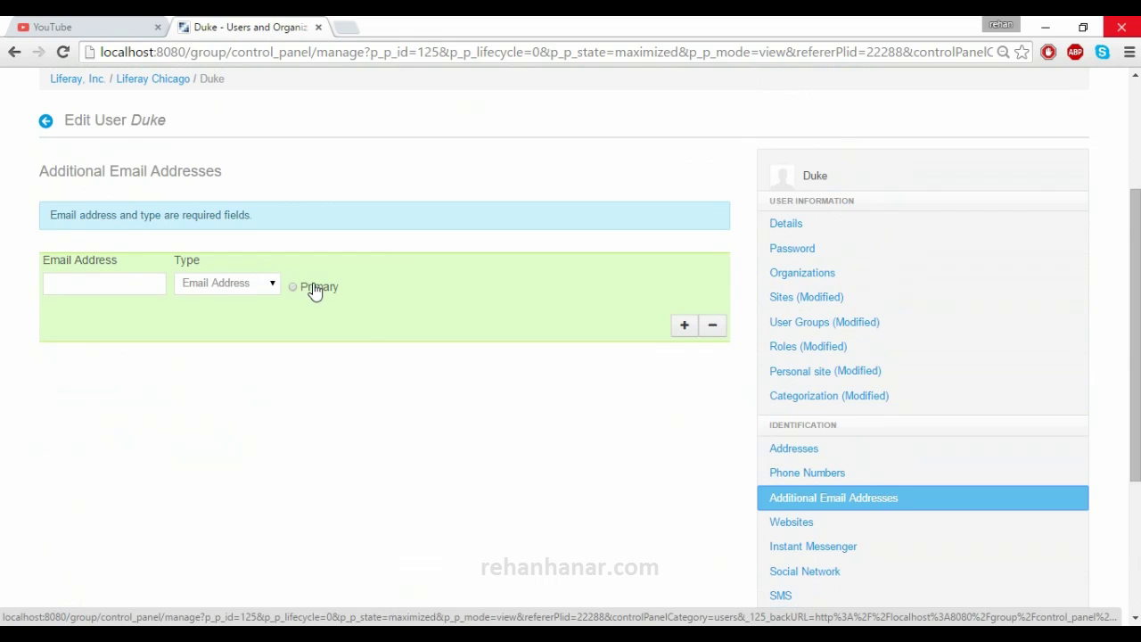
{"action": "scroll", "coordinate": [853, 453], "scroll_direction": "down", "scroll_amount": 1}
{"action": "left_click", "coordinate": [858, 440]}
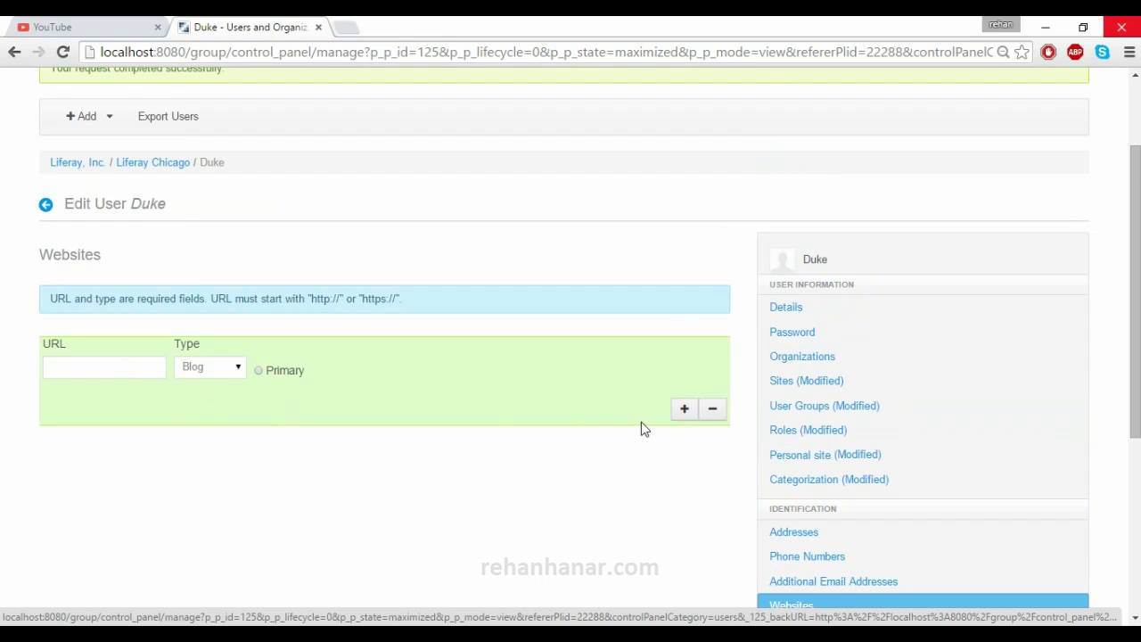
{"action": "left_click", "coordinate": [238, 367]}
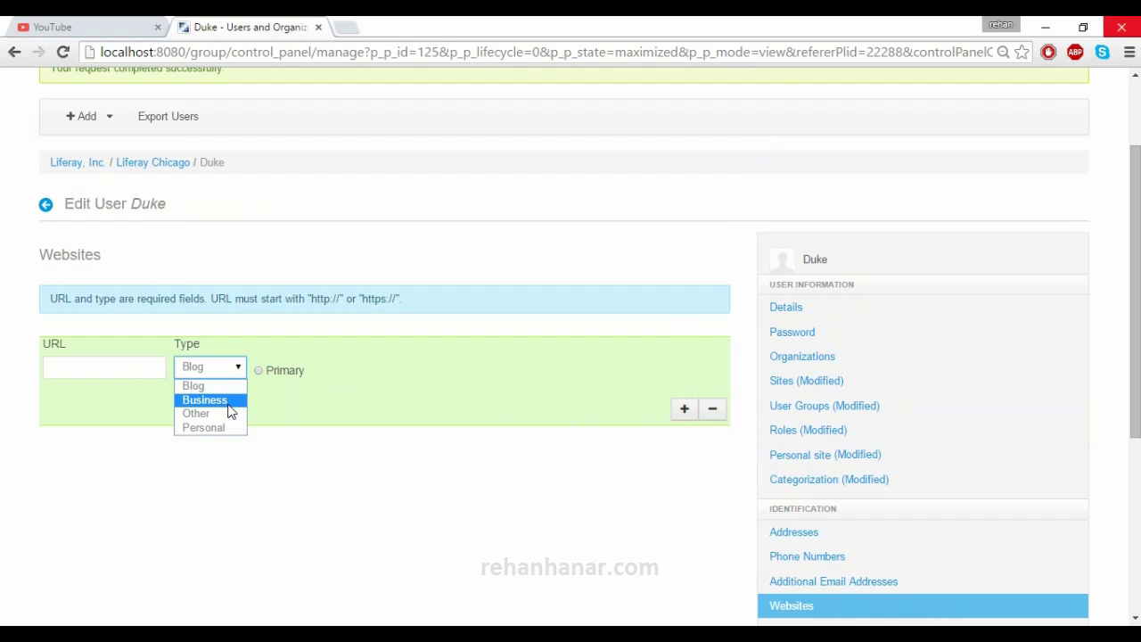
{"action": "left_click", "coordinate": [382, 472]}
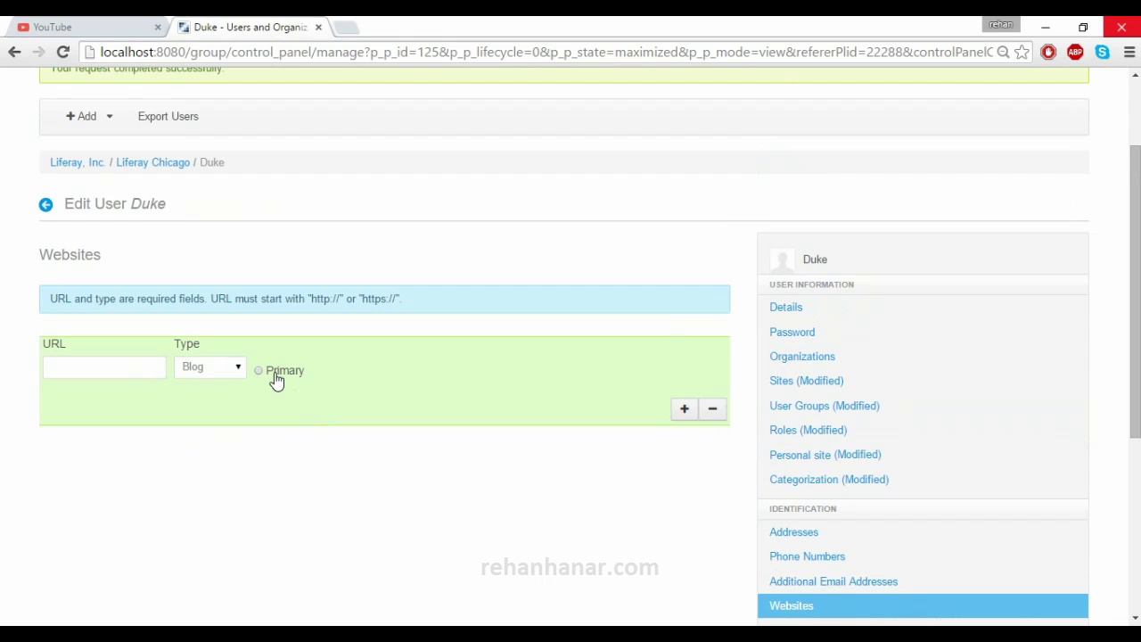
{"action": "left_click", "coordinate": [451, 520]}
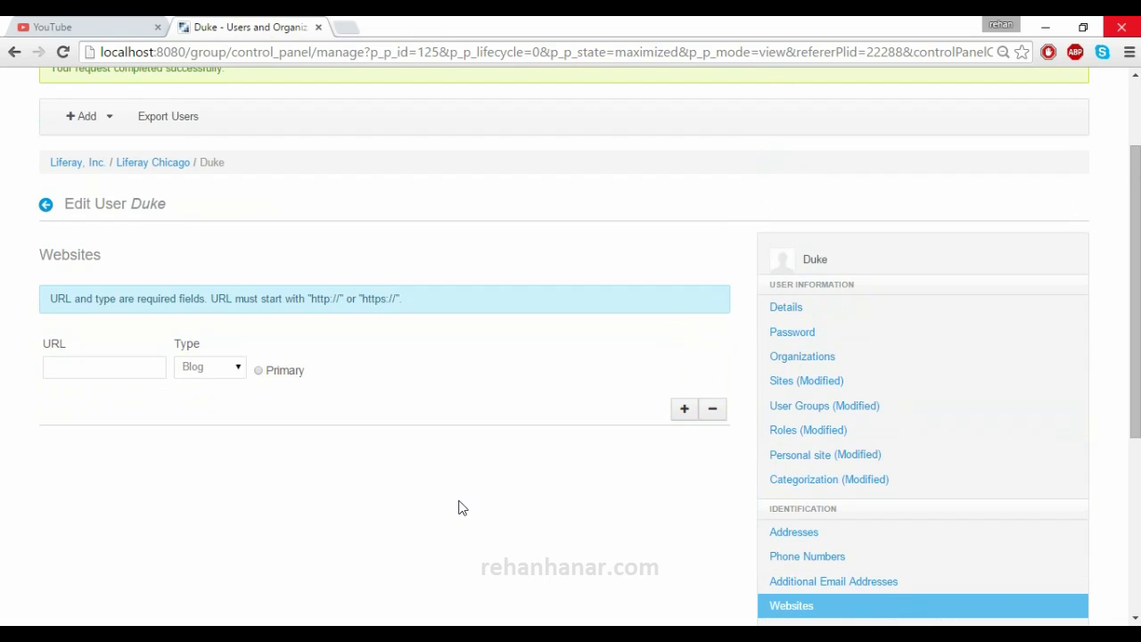
Check the user's website URL field and review the Instant Messenger settings
{"action": "left_click", "coordinate": [130, 362]}
{"action": "scroll", "coordinate": [736, 573], "scroll_direction": "down", "scroll_amount": 2}
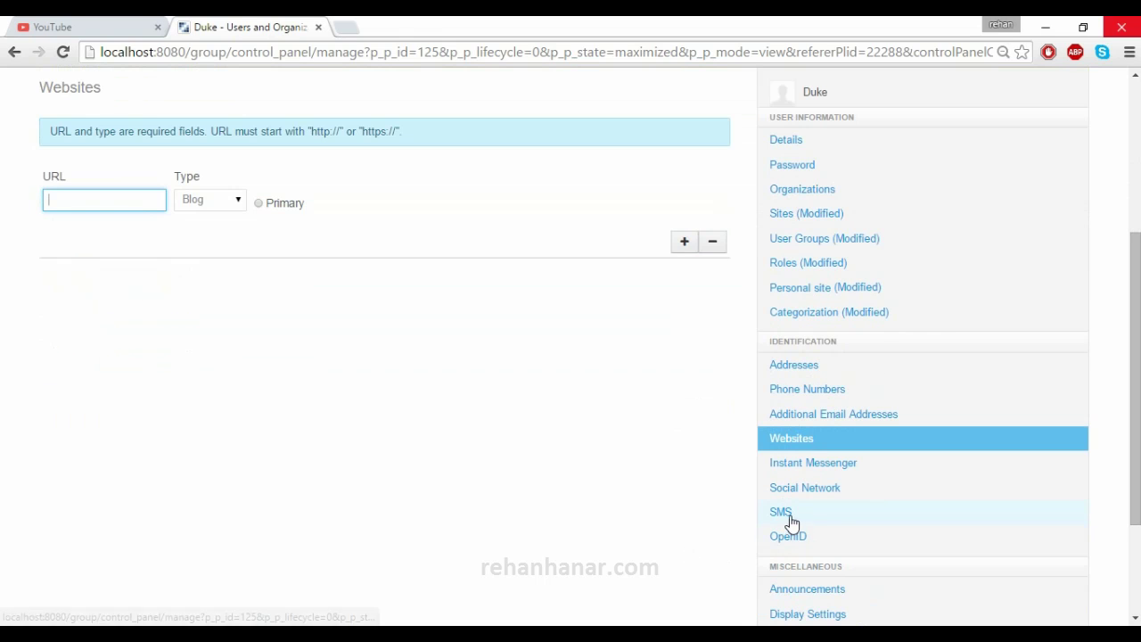
{"action": "left_click", "coordinate": [812, 470]}
{"action": "scroll", "coordinate": [540, 542], "scroll_direction": "up", "scroll_amount": 2}
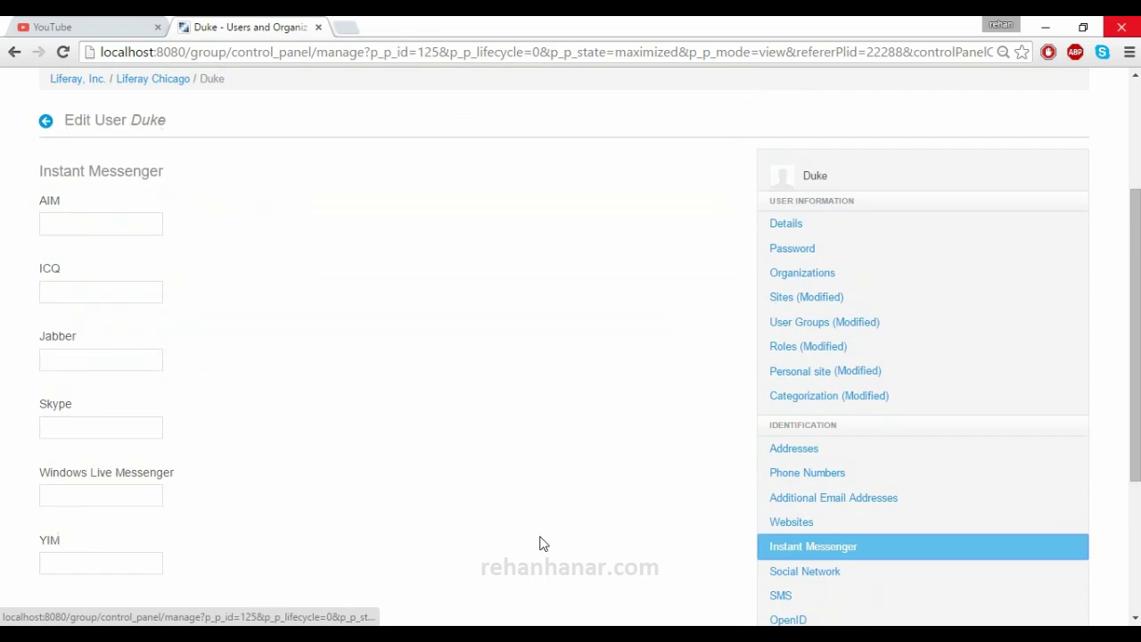
{"action": "scroll", "coordinate": [82, 428], "scroll_direction": "down", "scroll_amount": 1}
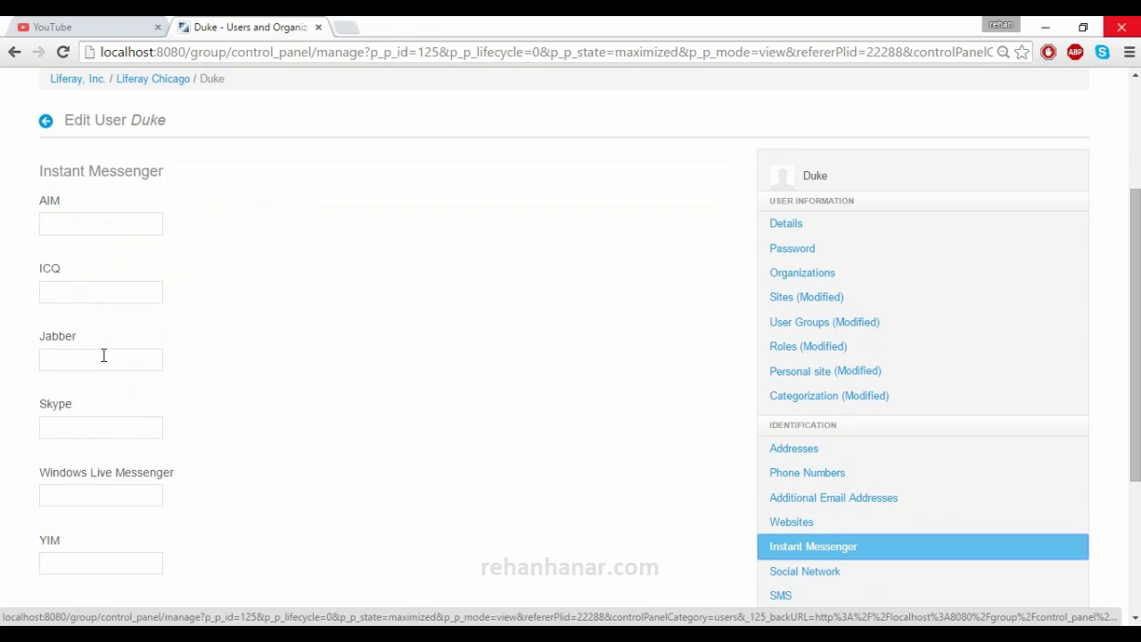
{"action": "scroll", "coordinate": [130, 504], "scroll_direction": "down", "scroll_amount": 3}
{"action": "scroll", "coordinate": [133, 502], "scroll_direction": "up", "scroll_amount": 2}
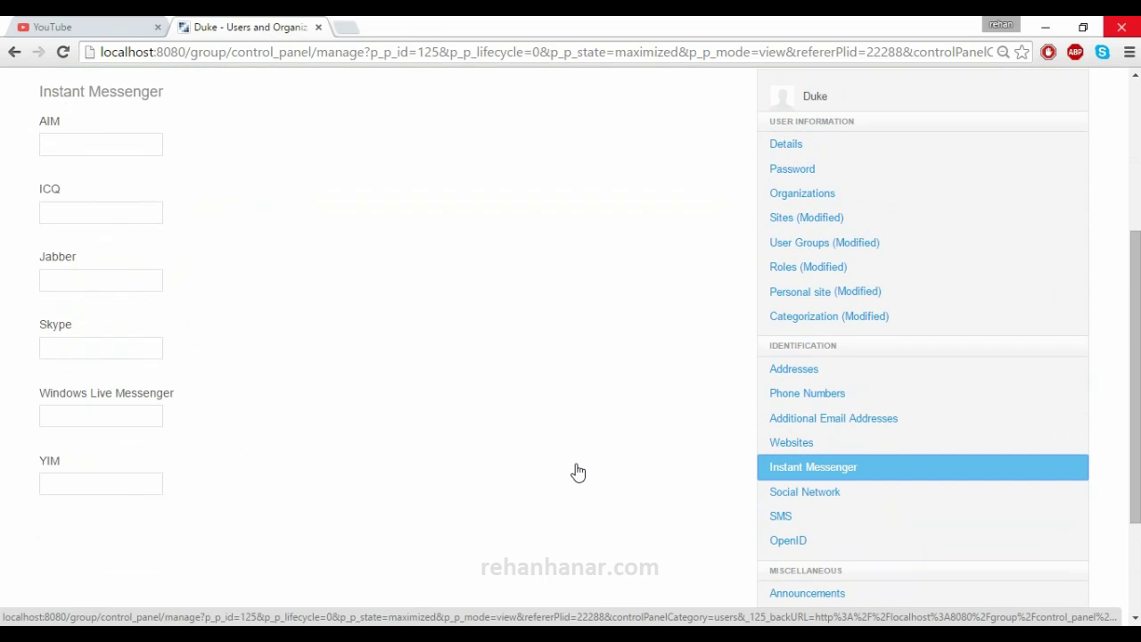
Review the user's Social Network, SMS and OpenID identification fields
{"action": "left_click", "coordinate": [824, 497]}
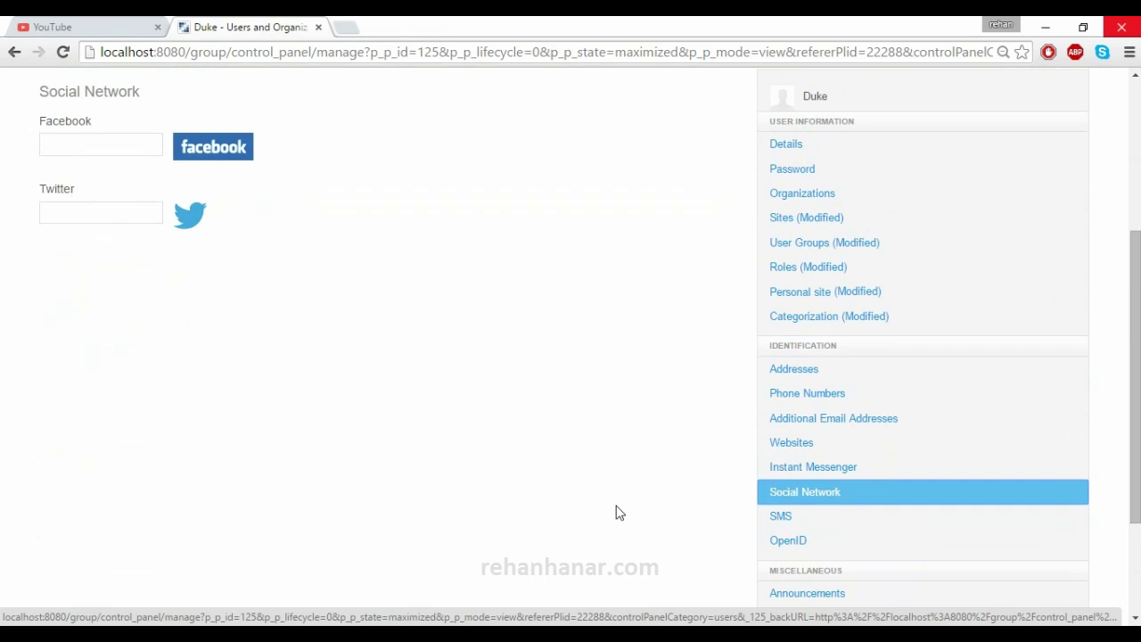
{"action": "scroll", "coordinate": [612, 510], "scroll_direction": "up", "scroll_amount": 2}
{"action": "left_click", "coordinate": [53, 308]}
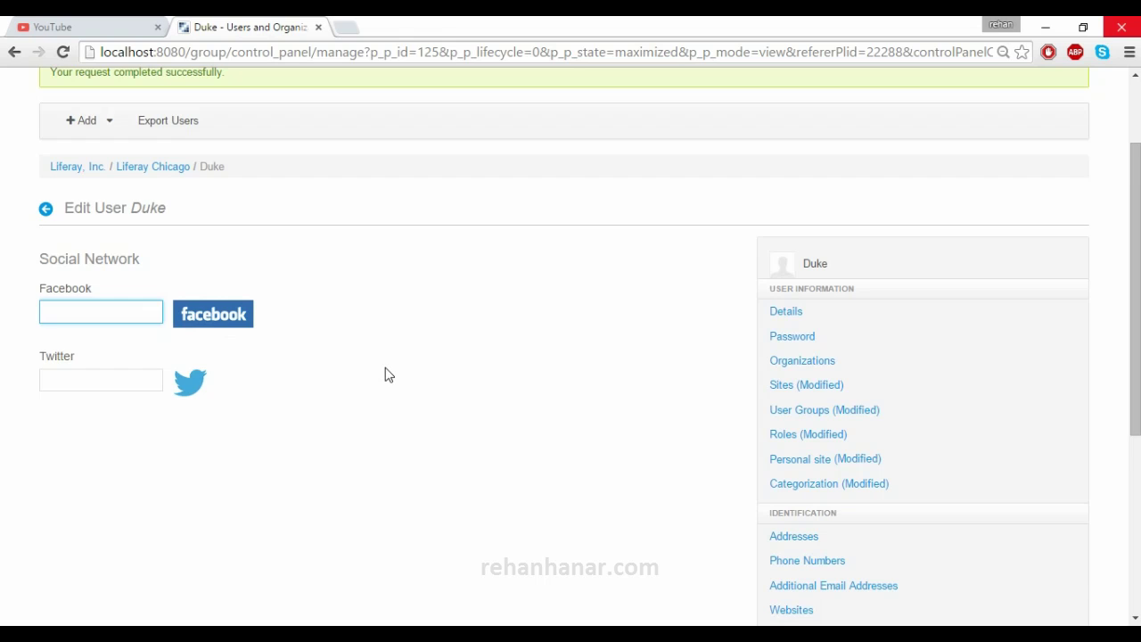
{"action": "scroll", "coordinate": [385, 374], "scroll_direction": "down", "scroll_amount": 2}
{"action": "left_click", "coordinate": [836, 526]}
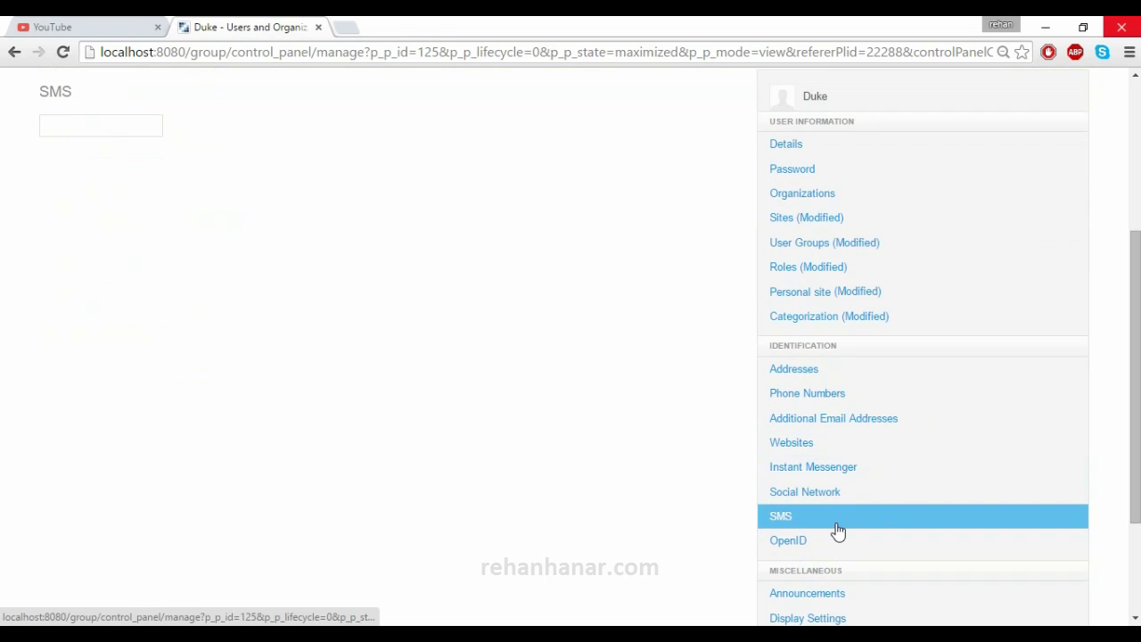
{"action": "scroll", "coordinate": [522, 458], "scroll_direction": "up", "scroll_amount": 2}
{"action": "left_click", "coordinate": [114, 291]}
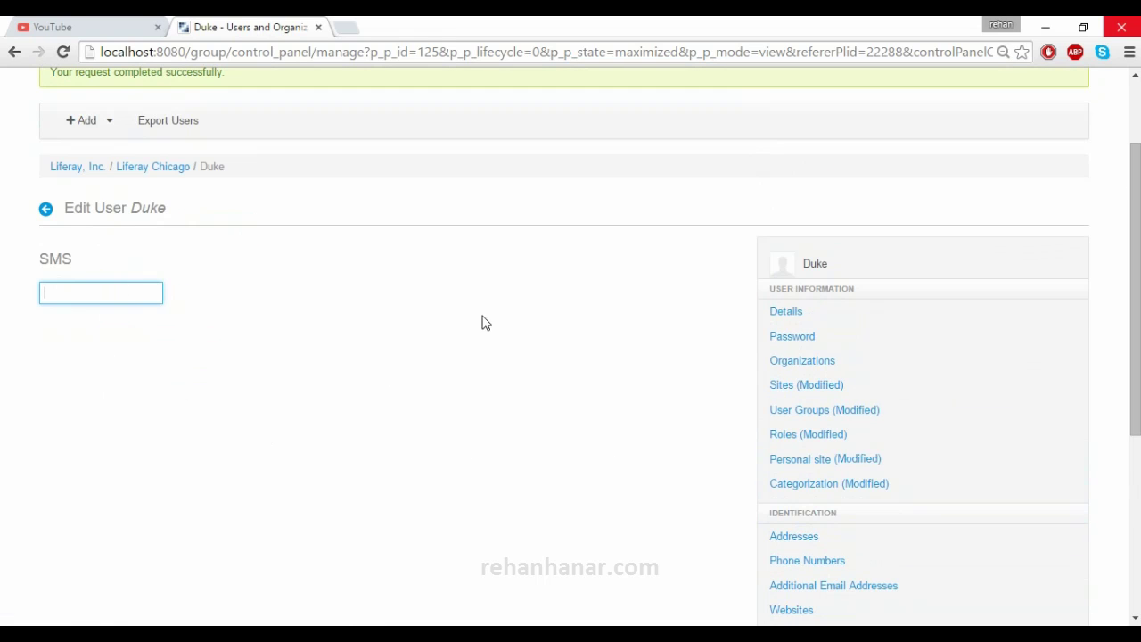
{"action": "scroll", "coordinate": [481, 322], "scroll_direction": "down", "scroll_amount": 2}
{"action": "left_click", "coordinate": [799, 542]}
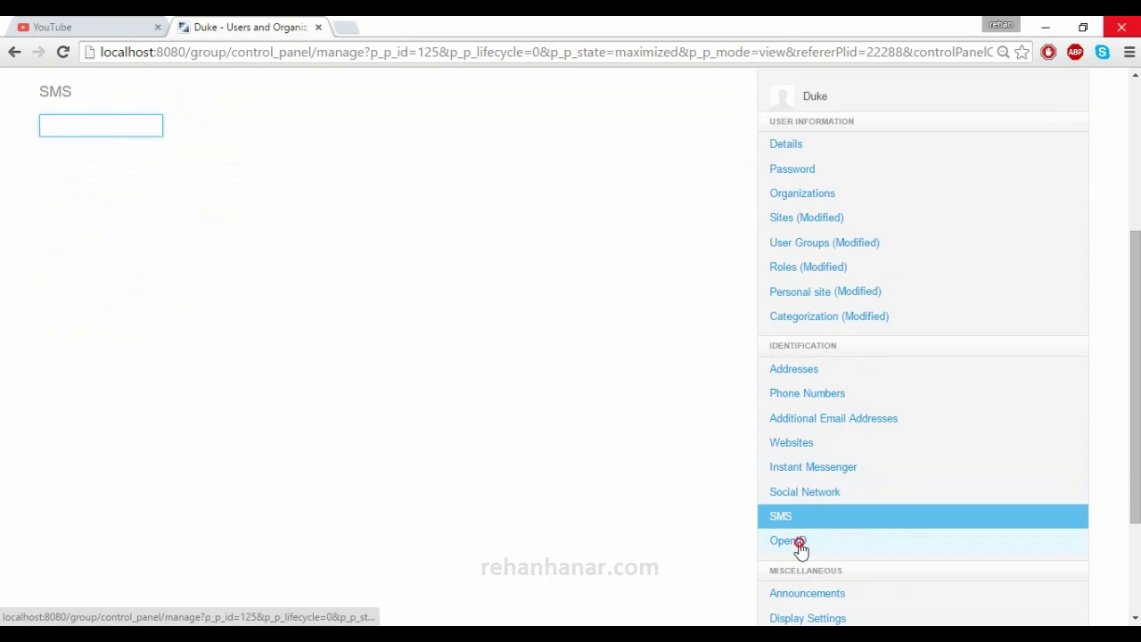
{"action": "scroll", "coordinate": [223, 307], "scroll_direction": "up", "scroll_amount": 2}
{"action": "left_click", "coordinate": [155, 296]}
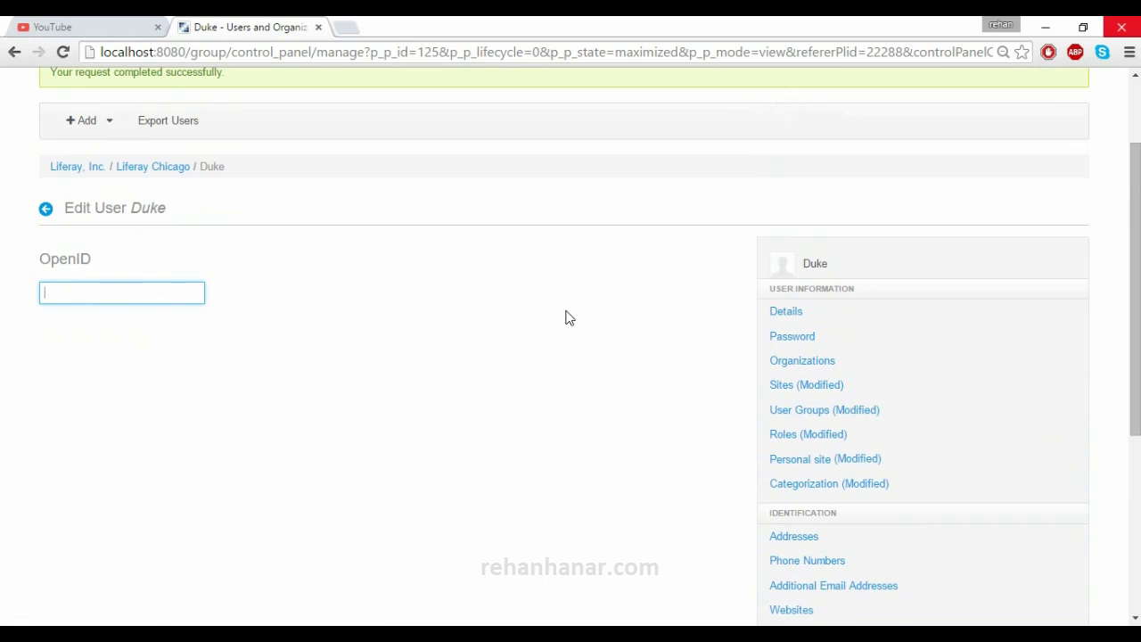
Enable email delivery for General announcements and SMS delivery for Test announcements for this user
{"action": "scroll", "coordinate": [758, 369], "scroll_direction": "down", "scroll_amount": 4}
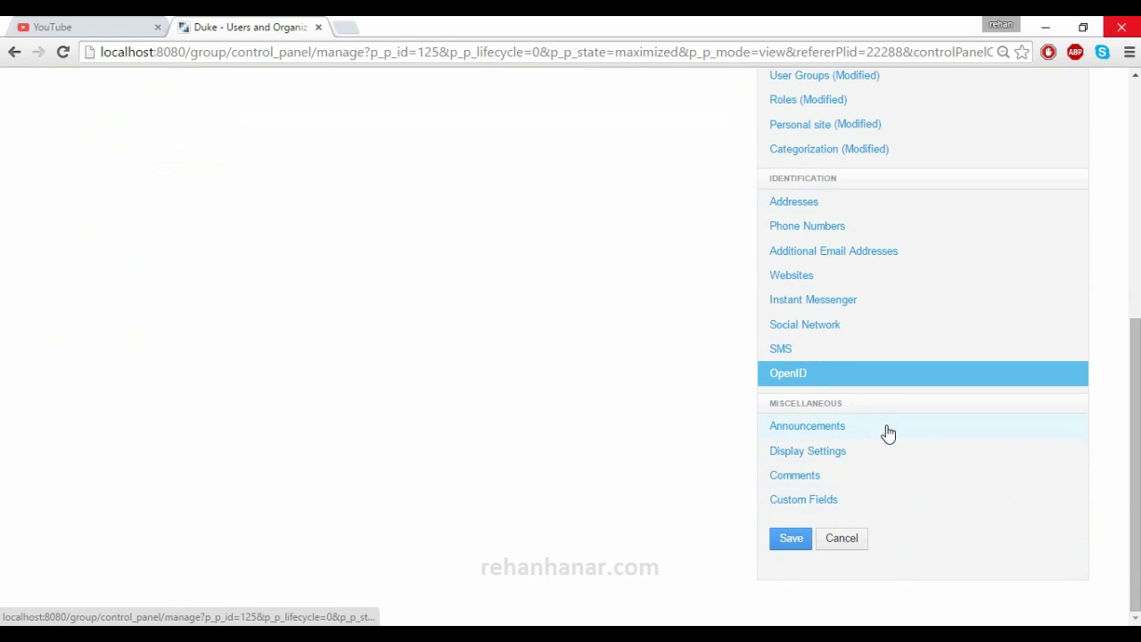
{"action": "left_click", "coordinate": [884, 431]}
{"action": "scroll", "coordinate": [413, 505], "scroll_direction": "up", "scroll_amount": 3}
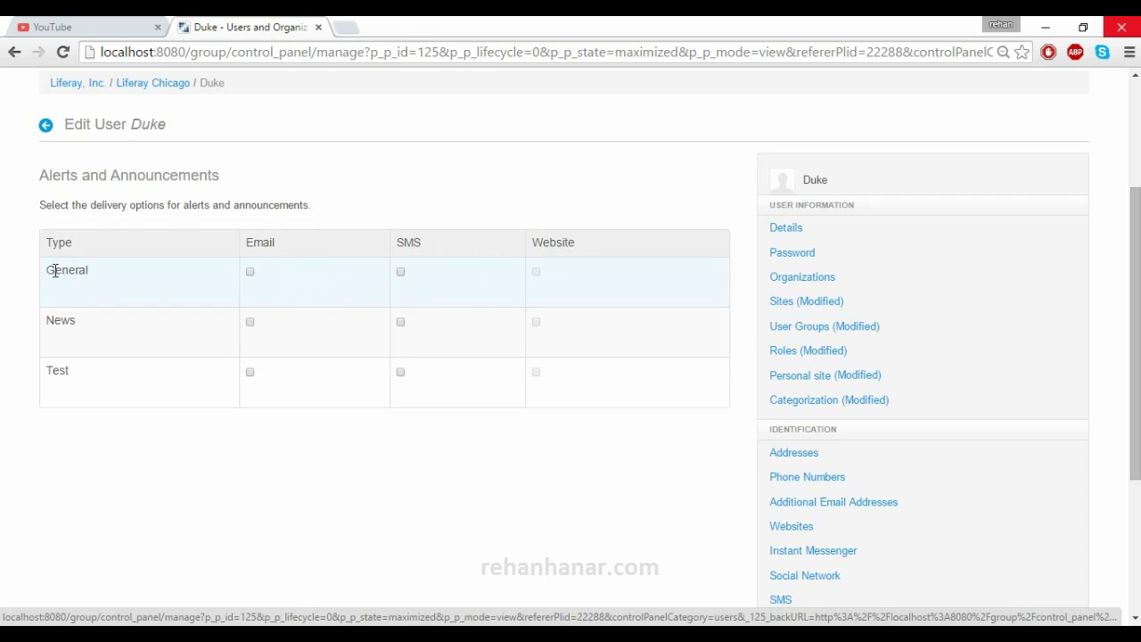
{"action": "left_click_drag", "start_coordinate": [45, 269], "coordinate": [104, 281]}
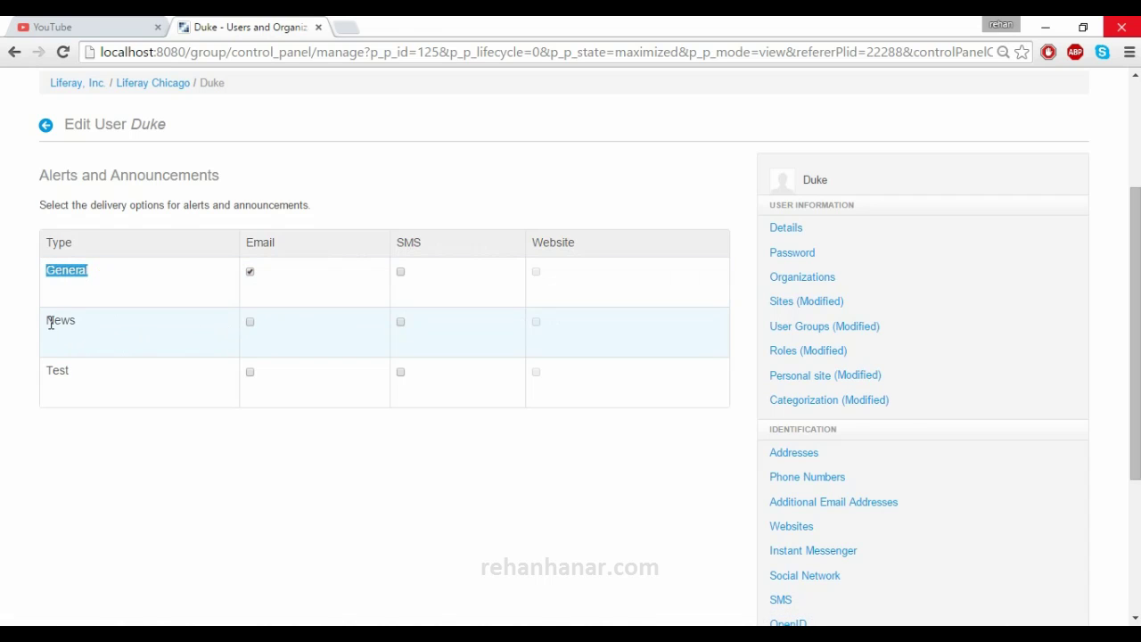
{"action": "left_click_drag", "start_coordinate": [46, 322], "coordinate": [69, 323]}
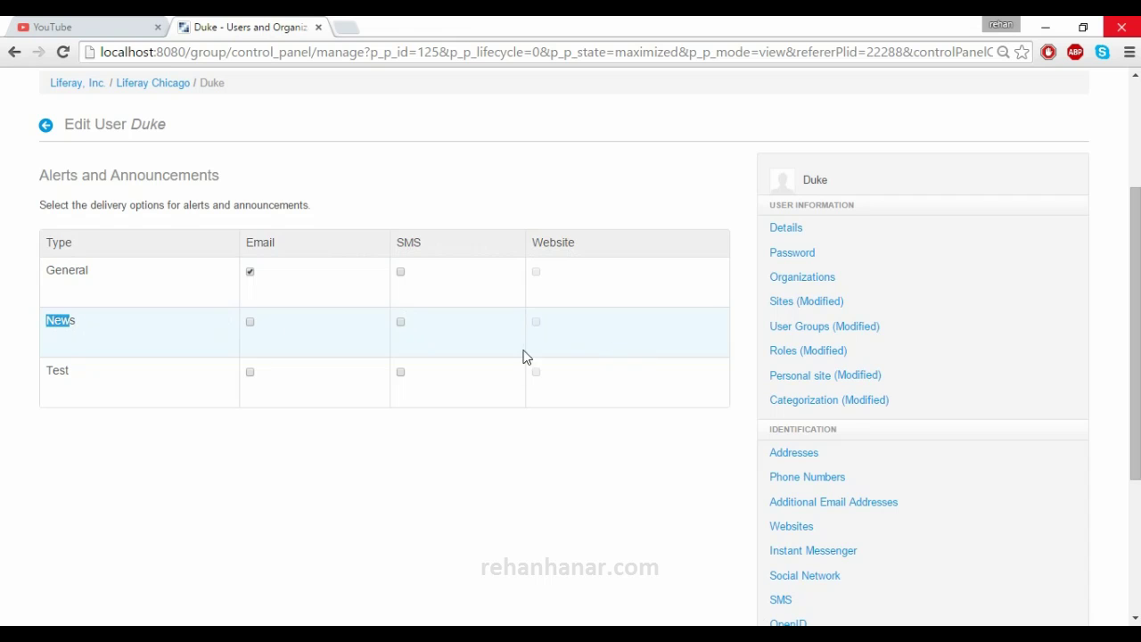
{"action": "left_click", "coordinate": [57, 313]}
{"action": "left_click_drag", "start_coordinate": [51, 323], "coordinate": [86, 325]}
{"action": "scroll", "coordinate": [250, 433], "scroll_direction": "up", "scroll_amount": 2}
{"action": "scroll", "coordinate": [262, 412], "scroll_direction": "down", "scroll_amount": 2}
{"action": "left_click", "coordinate": [167, 490]}
{"action": "left_click_drag", "start_coordinate": [51, 371], "coordinate": [92, 381]}
{"action": "left_click", "coordinate": [123, 426]}
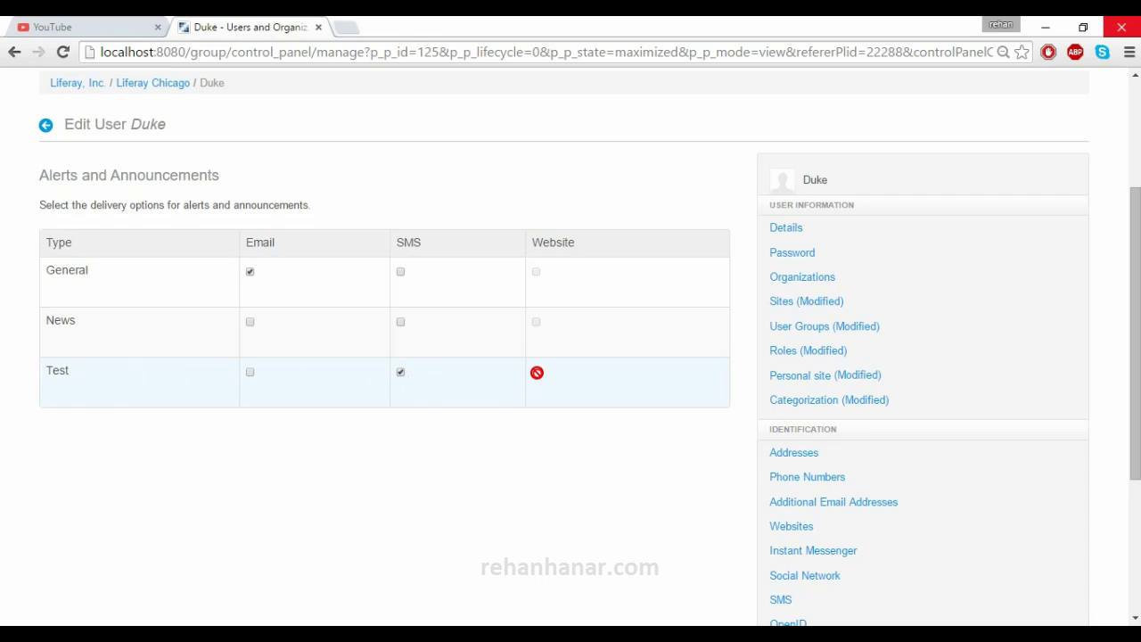
{"action": "scroll", "coordinate": [357, 453], "scroll_direction": "down", "scroll_amount": 3}
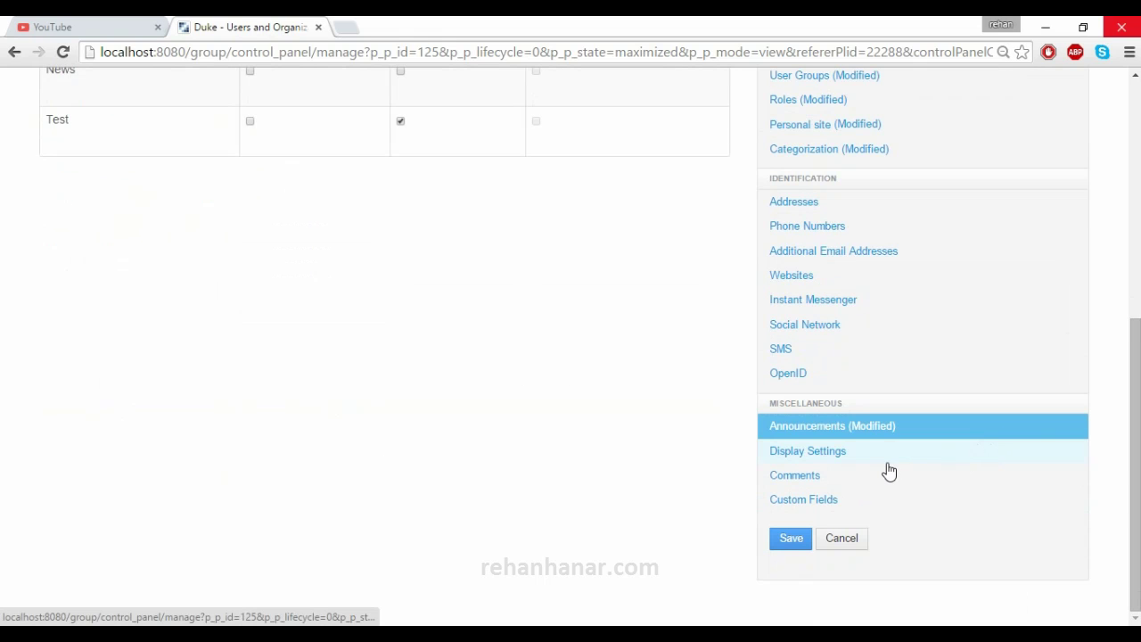
{"action": "left_click", "coordinate": [887, 461]}
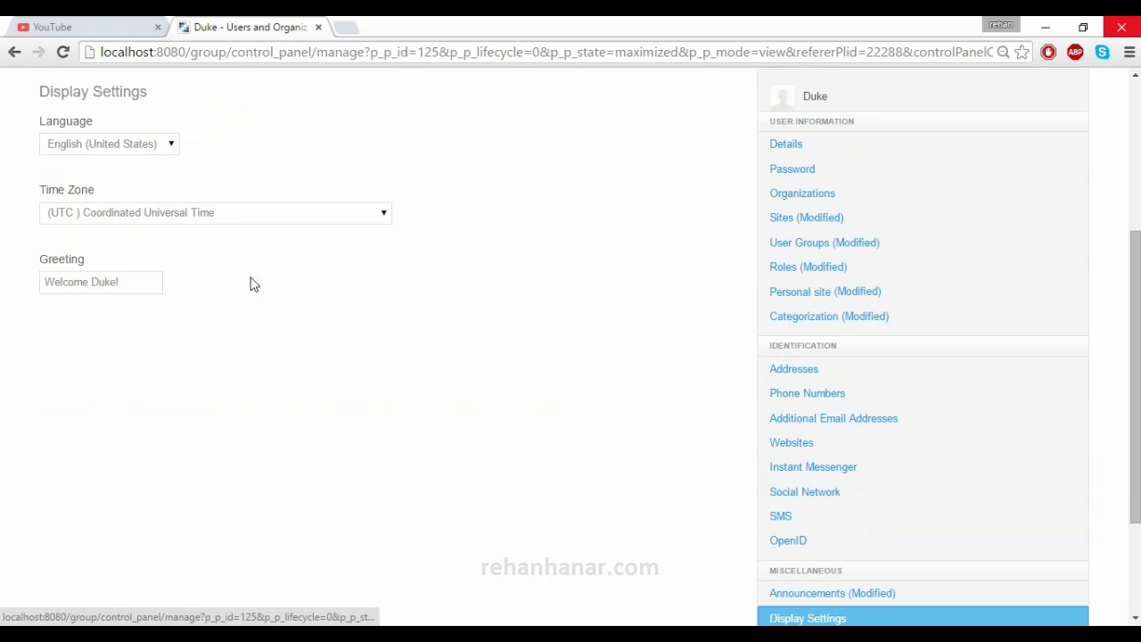
{"action": "left_click", "coordinate": [234, 217]}
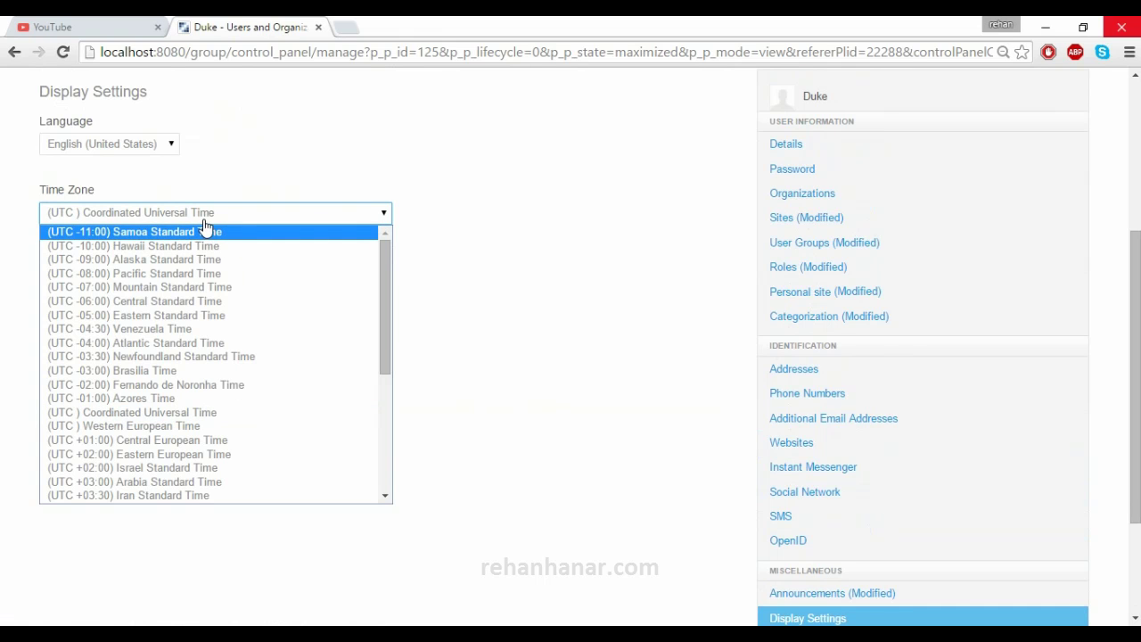
{"action": "scroll", "coordinate": [180, 434], "scroll_direction": "down", "scroll_amount": 5}
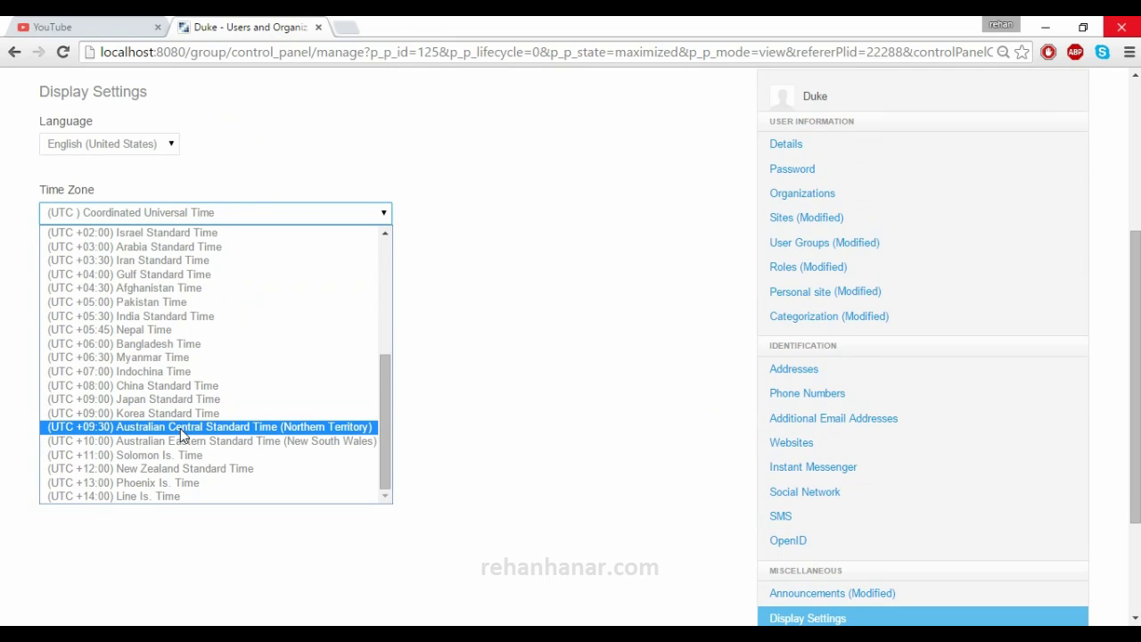
{"action": "left_click", "coordinate": [789, 294]}
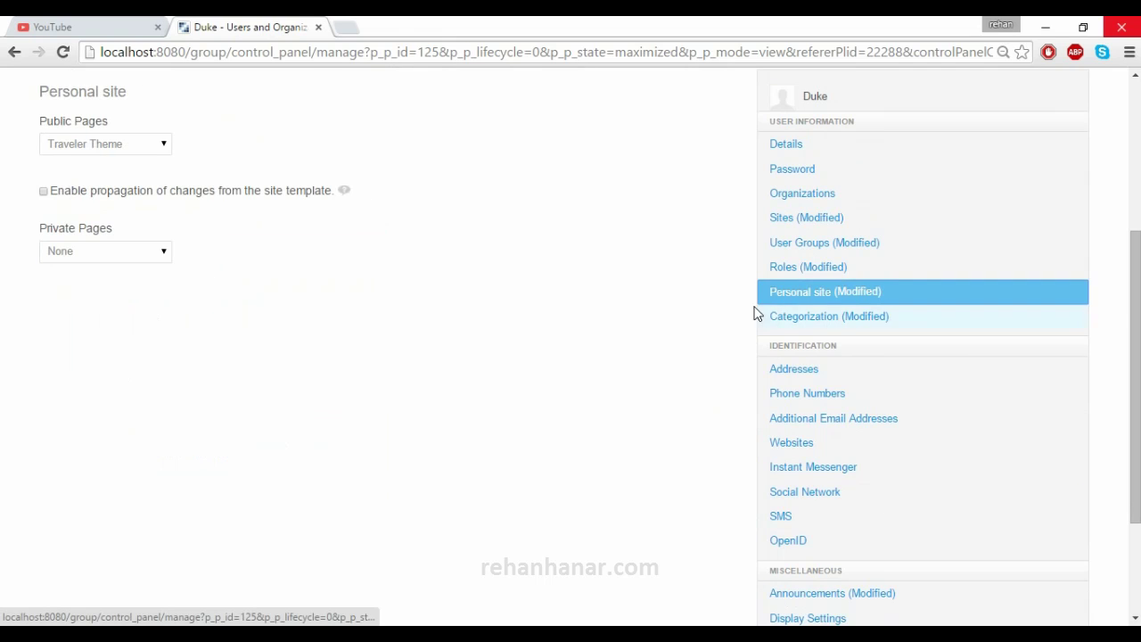
Set the time zone in the user's display settings to (UTC +05:30) India Standard Time
{"action": "scroll", "coordinate": [805, 478], "scroll_direction": "down", "scroll_amount": 2}
{"action": "left_click", "coordinate": [807, 451]}
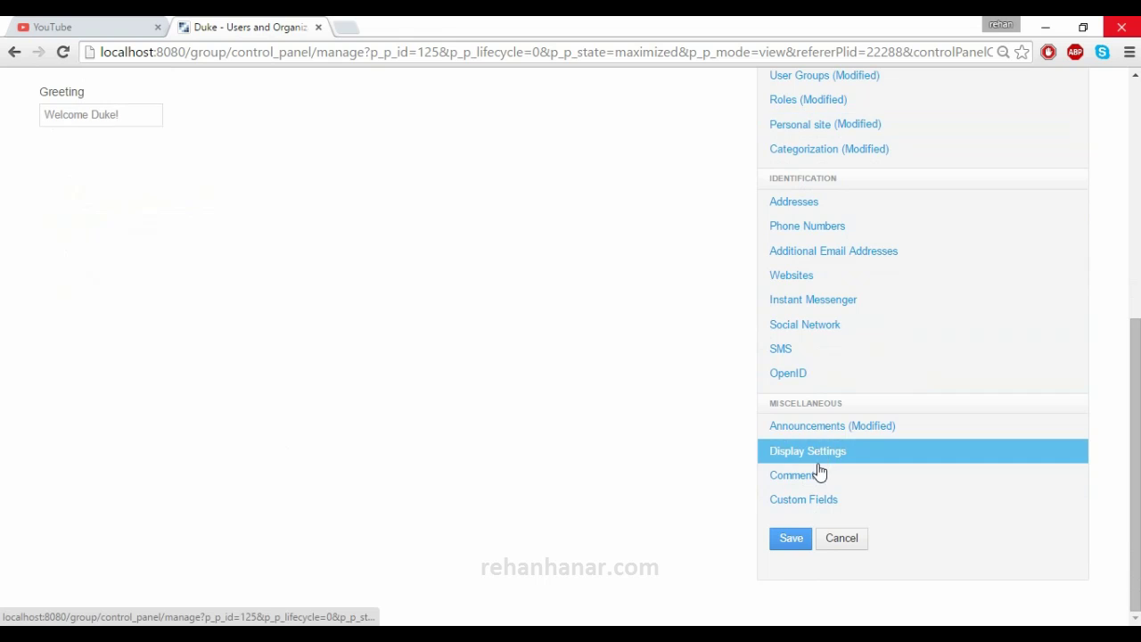
{"action": "scroll", "coordinate": [339, 381], "scroll_direction": "up", "scroll_amount": 3}
{"action": "left_click", "coordinate": [247, 305]}
{"action": "scroll", "coordinate": [224, 453], "scroll_direction": "down", "scroll_amount": 8}
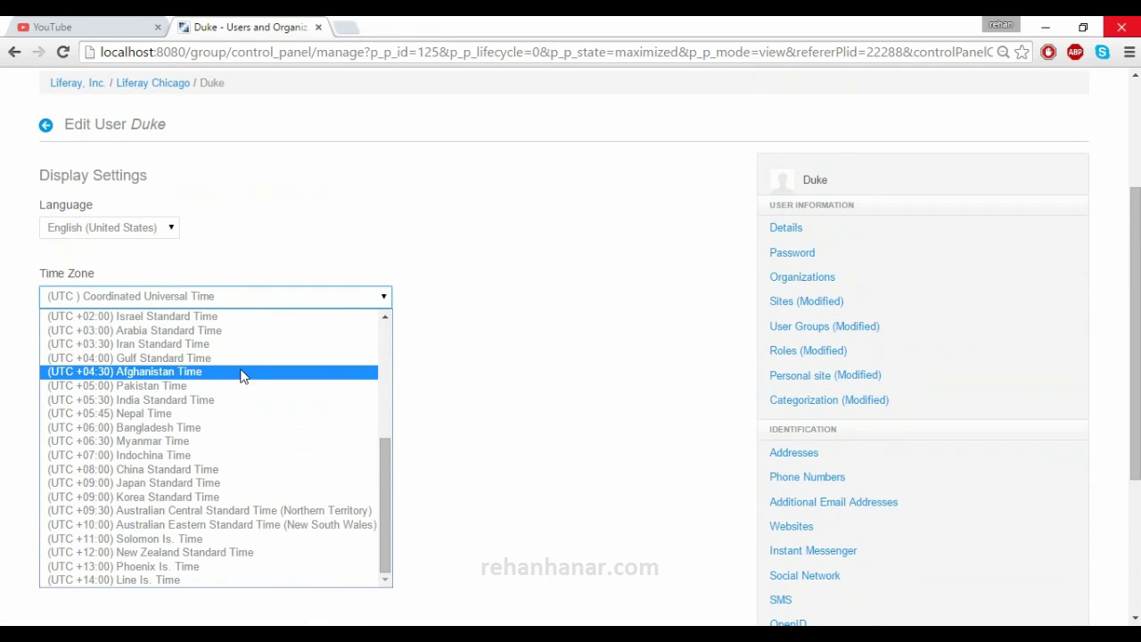
{"action": "left_click", "coordinate": [237, 399]}
{"action": "scroll", "coordinate": [532, 394], "scroll_direction": "up", "scroll_amount": 2}
{"action": "scroll", "coordinate": [532, 395], "scroll_direction": "down", "scroll_amount": 2}
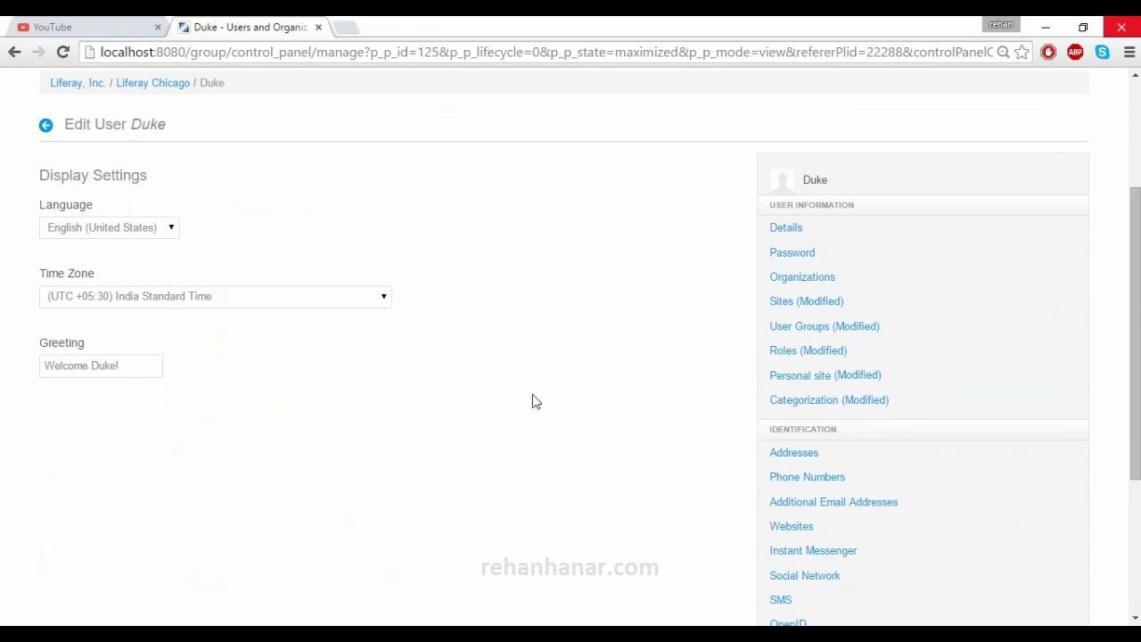
Examine the greeting text in the user's display settings
{"action": "left_click_drag", "start_coordinate": [140, 367], "coordinate": [2, 375]}
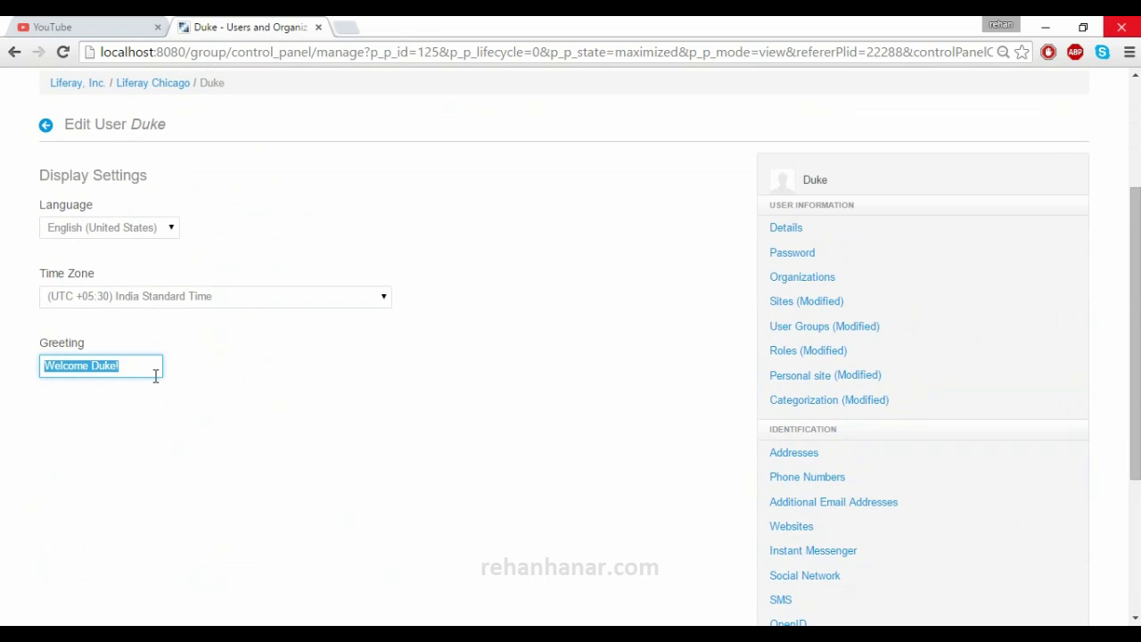
{"action": "left_click", "coordinate": [398, 391]}
{"action": "scroll", "coordinate": [399, 400], "scroll_direction": "up", "scroll_amount": 2}
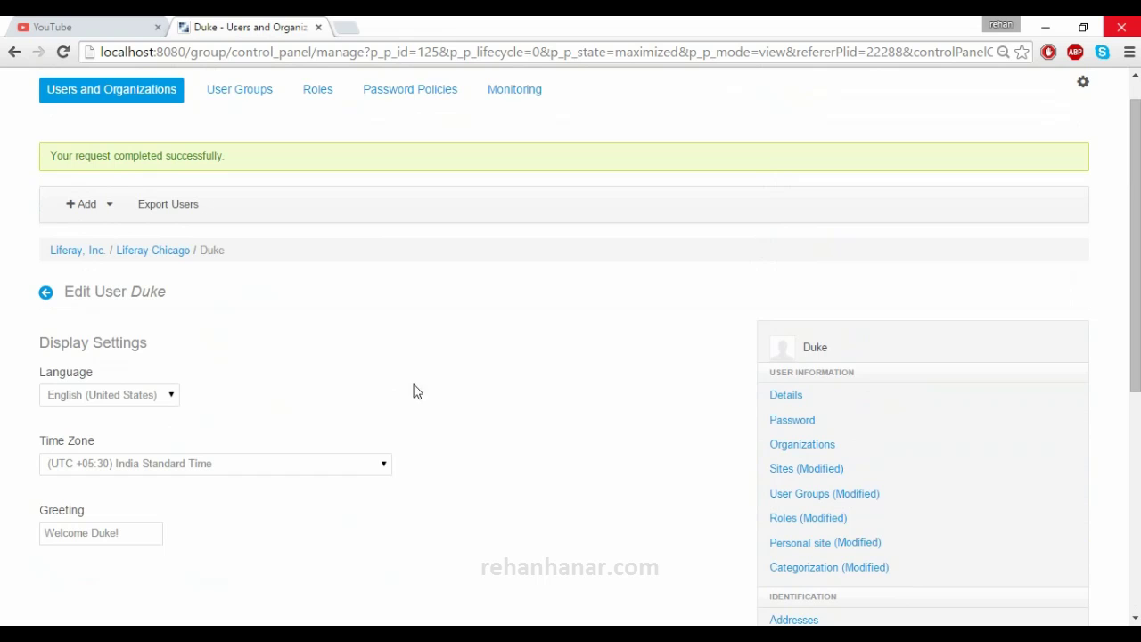
{"action": "scroll", "coordinate": [508, 377], "scroll_direction": "up", "scroll_amount": 1}
{"action": "scroll", "coordinate": [513, 373], "scroll_direction": "down", "scroll_amount": 3}
{"action": "scroll", "coordinate": [678, 495], "scroll_direction": "down", "scroll_amount": 2}
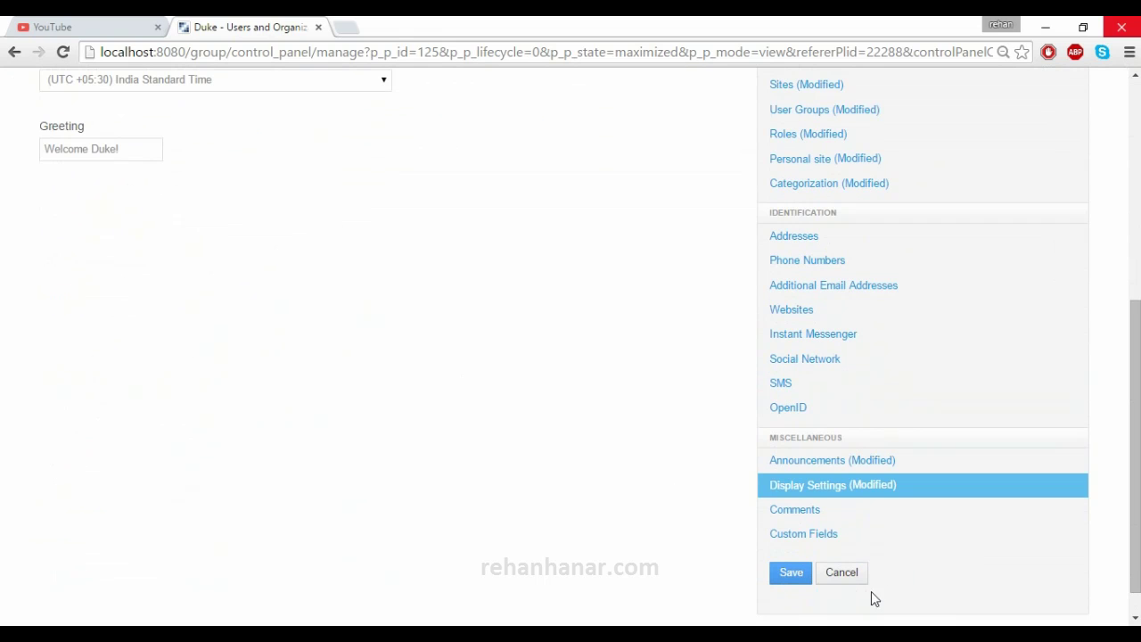
Review the user's Comments and Custom Fields sections
{"action": "left_click", "coordinate": [873, 521]}
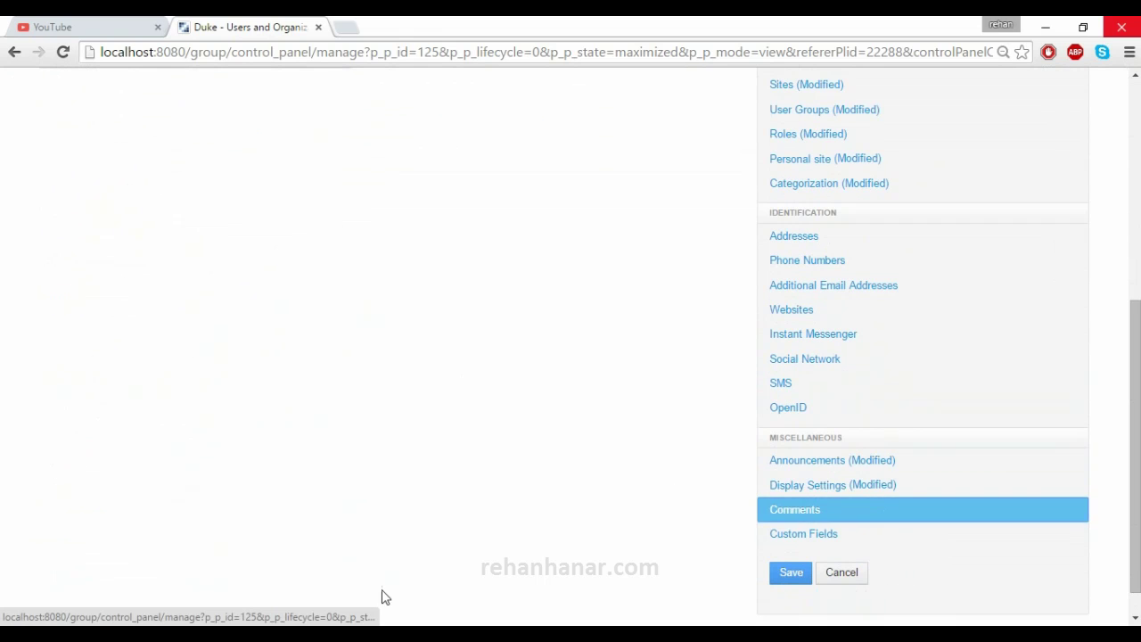
{"action": "scroll", "coordinate": [357, 553], "scroll_direction": "up", "scroll_amount": 3}
{"action": "left_click", "coordinate": [268, 316]}
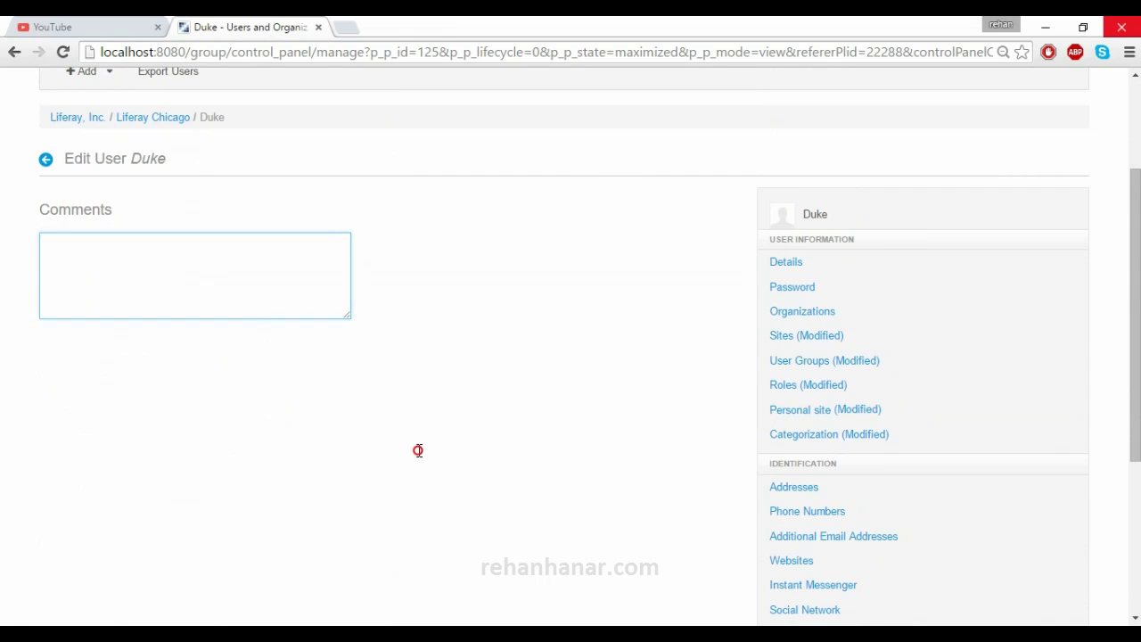
{"action": "scroll", "coordinate": [482, 453], "scroll_direction": "down", "scroll_amount": 3}
{"action": "left_click", "coordinate": [851, 535]}
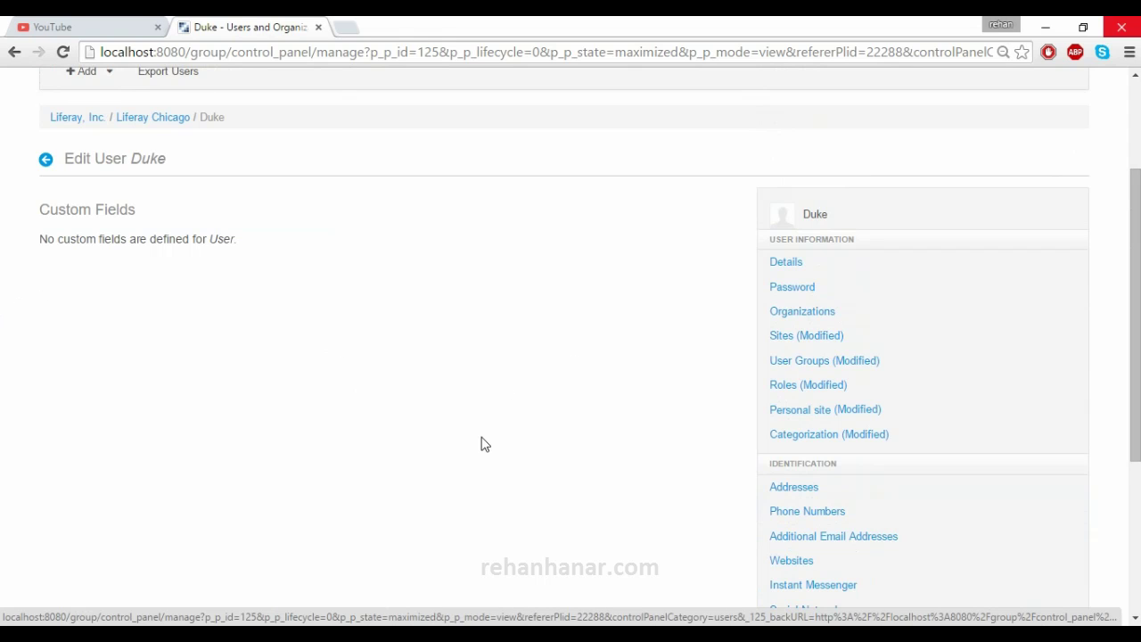
Save all modified settings of the user
{"action": "scroll", "coordinate": [481, 443], "scroll_direction": "down", "scroll_amount": 5}
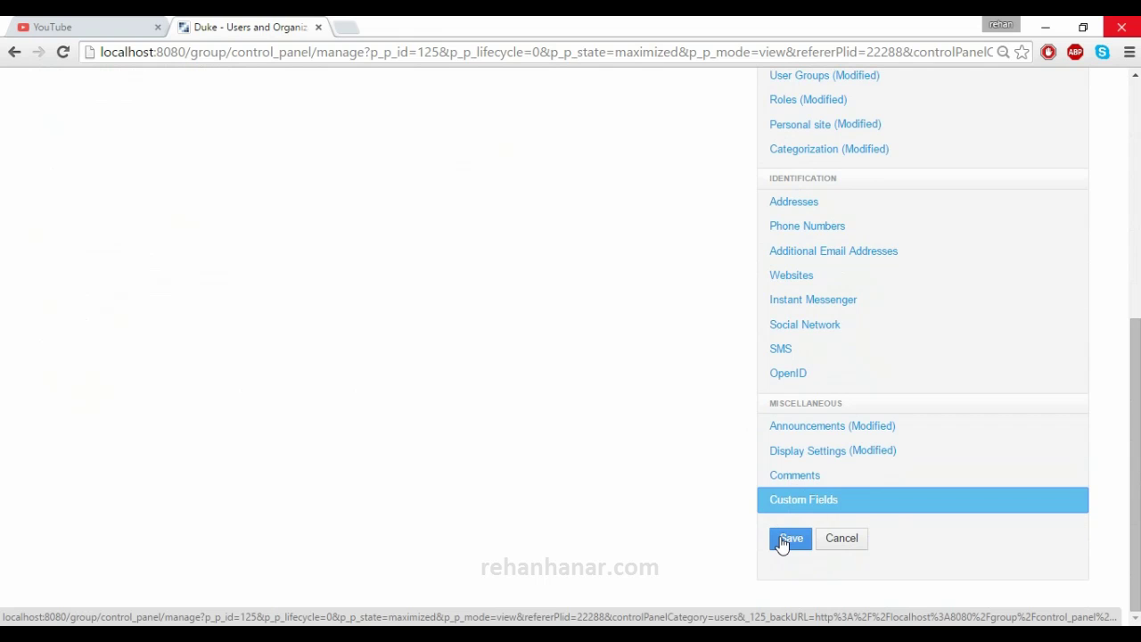
{"action": "scroll", "coordinate": [861, 445], "scroll_direction": "up", "scroll_amount": 3}
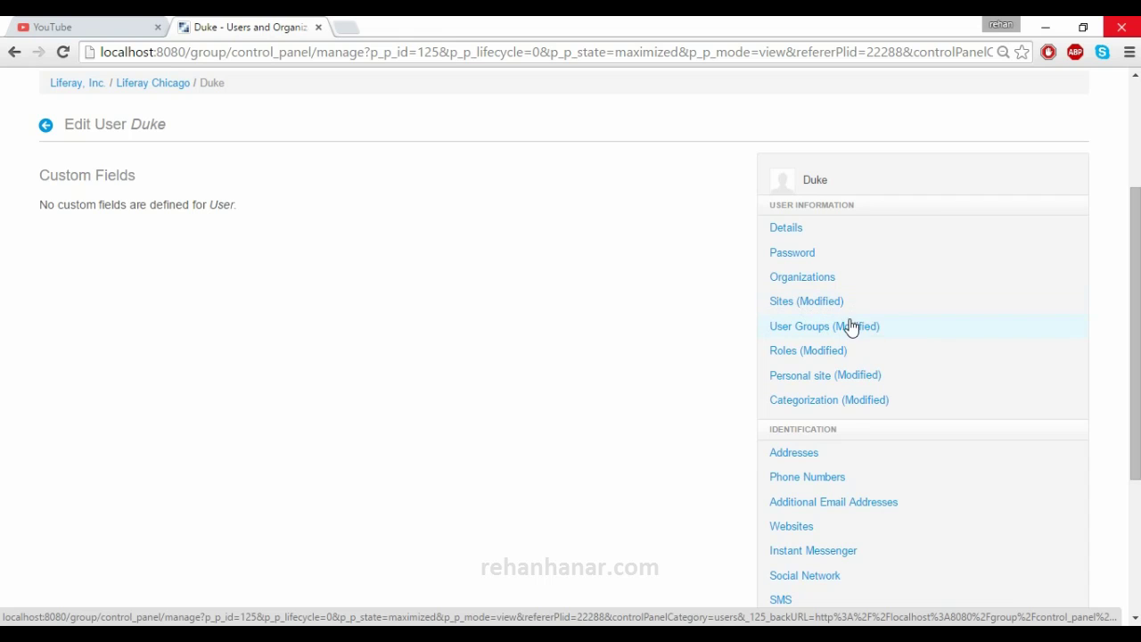
{"action": "scroll", "coordinate": [864, 327], "scroll_direction": "down", "scroll_amount": 3}
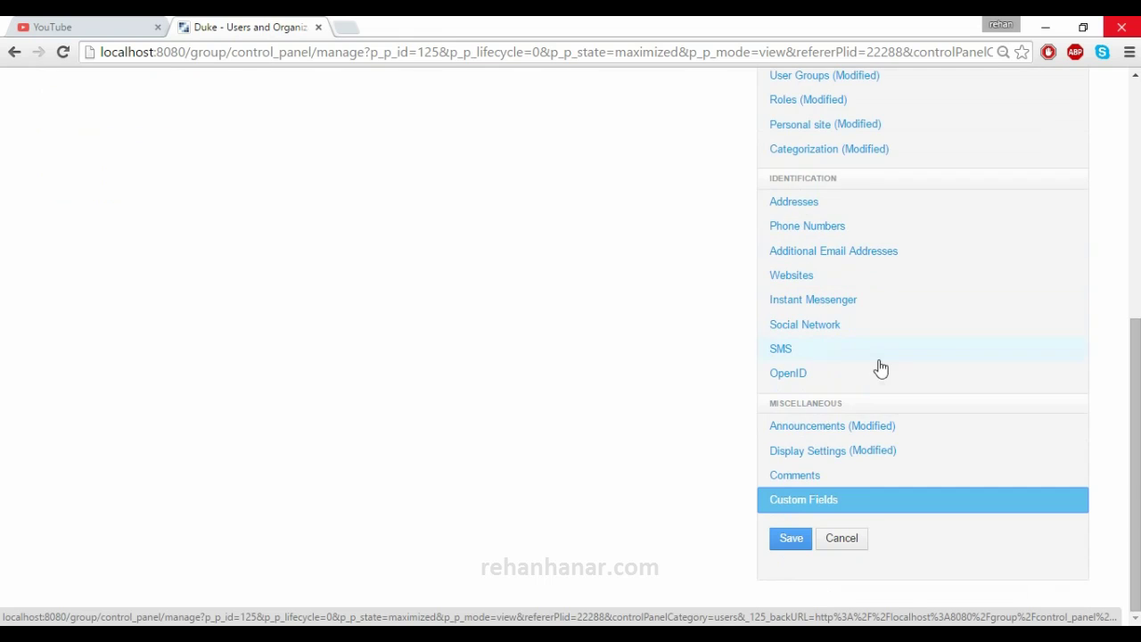
{"action": "left_click", "coordinate": [790, 542]}
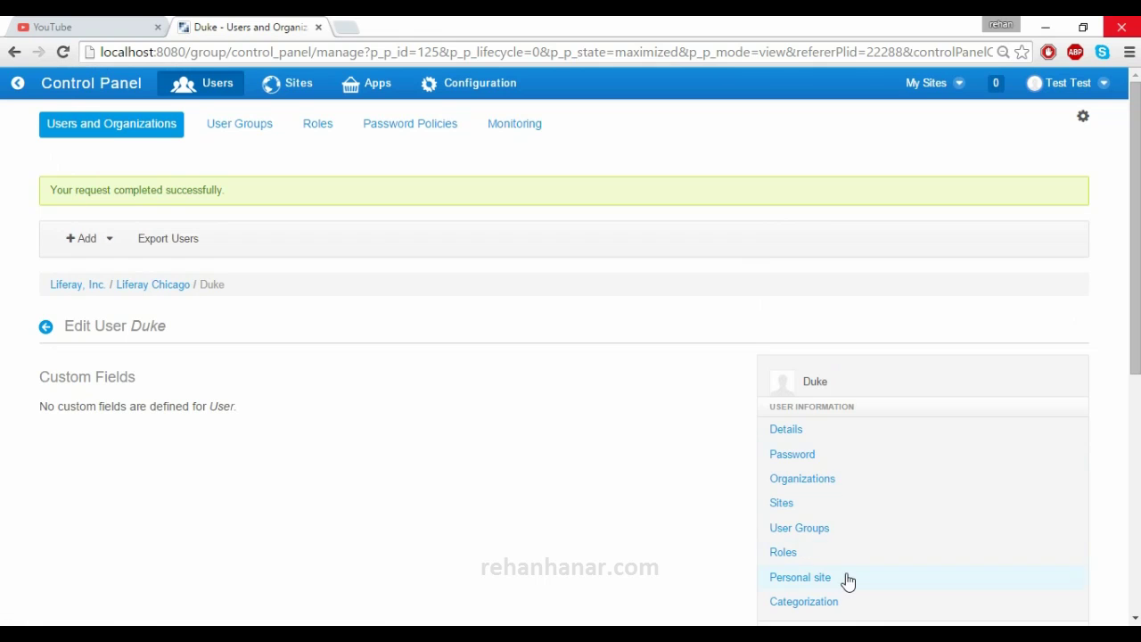
Look over the saved user's sections and check which kinds of entries can be added
{"action": "scroll", "coordinate": [847, 582], "scroll_direction": "down", "scroll_amount": 2}
{"action": "scroll", "coordinate": [848, 575], "scroll_direction": "down", "scroll_amount": 3}
{"action": "scroll", "coordinate": [847, 576], "scroll_direction": "up", "scroll_amount": 5}
{"action": "left_click", "coordinate": [93, 238]}
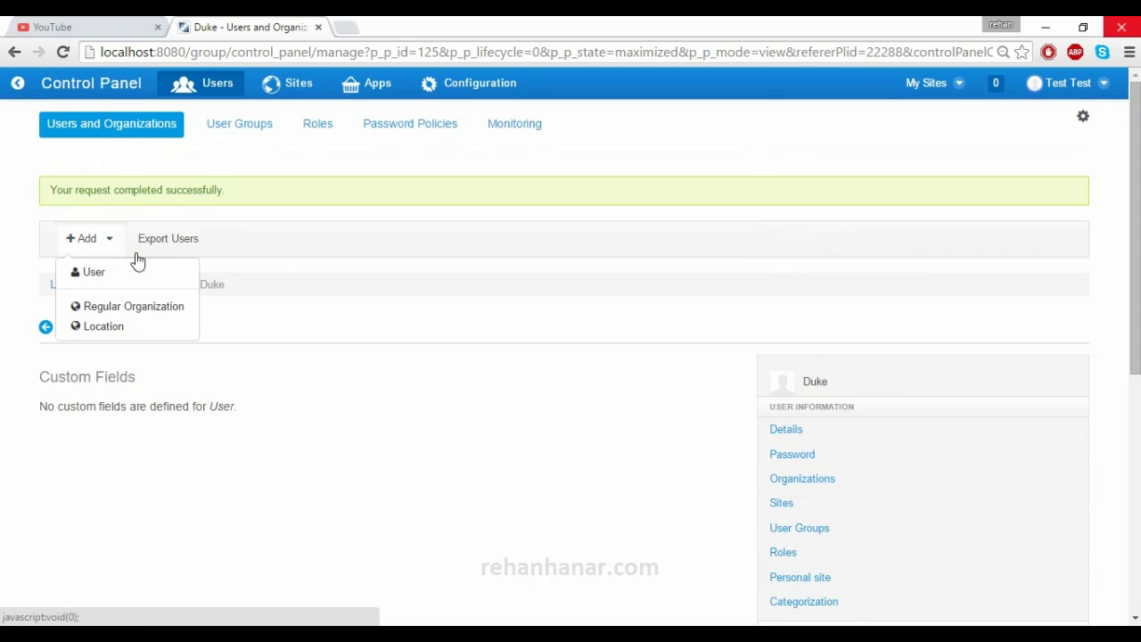
{"action": "left_click", "coordinate": [358, 381]}
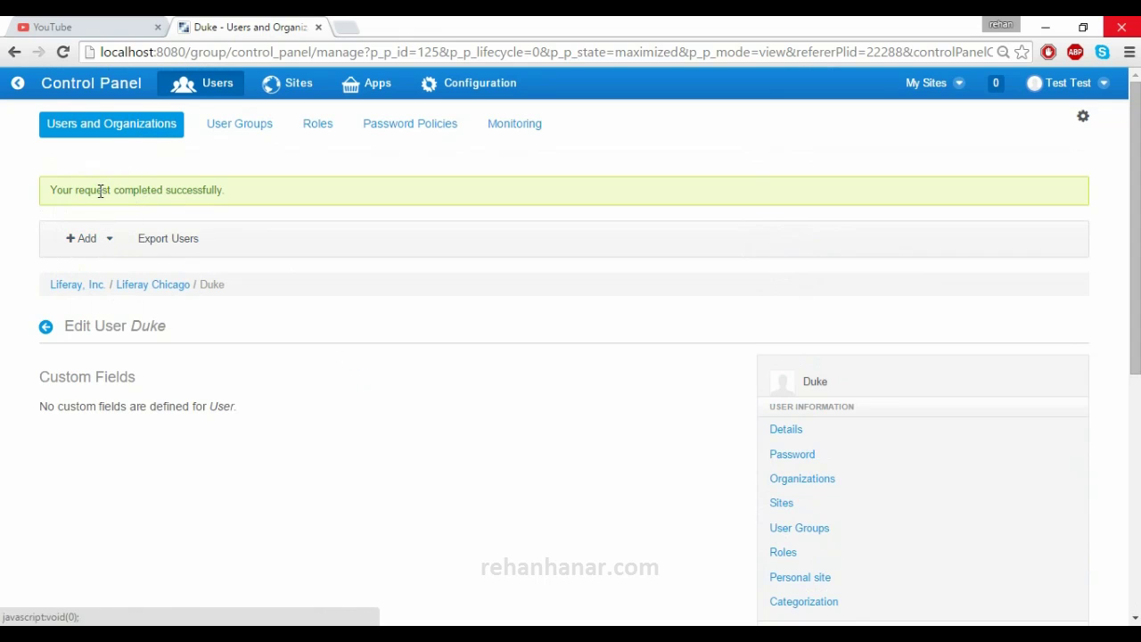
Examine the role permissions of the newly created user in the list of all users
{"action": "left_click", "coordinate": [119, 126]}
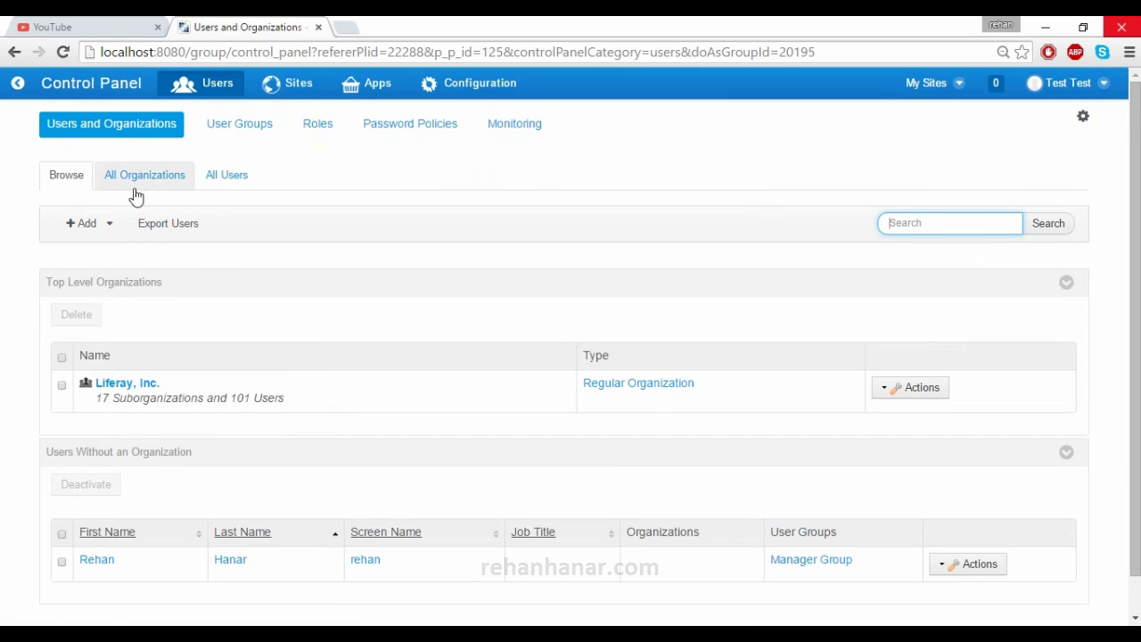
{"action": "left_click", "coordinate": [227, 175]}
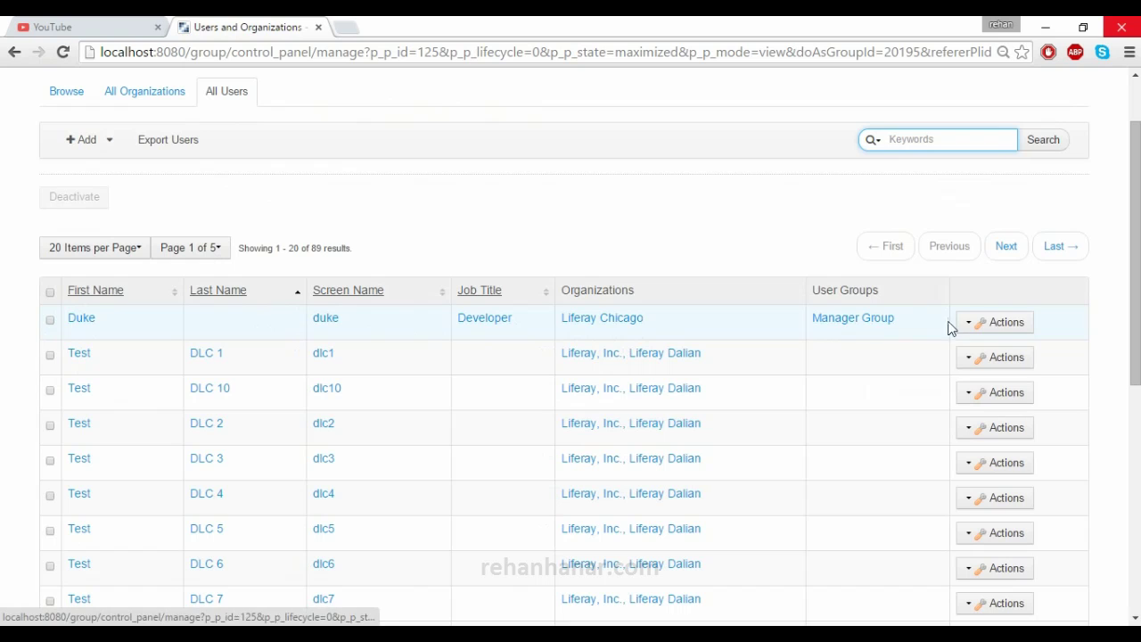
{"action": "left_click", "coordinate": [1022, 323]}
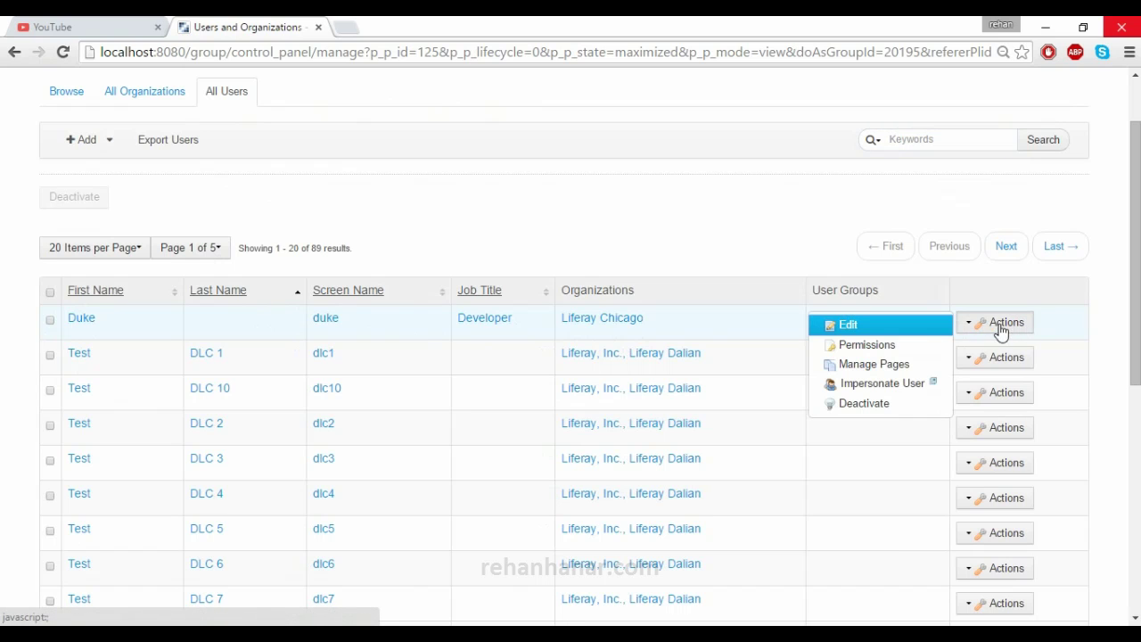
{"action": "left_click", "coordinate": [893, 346]}
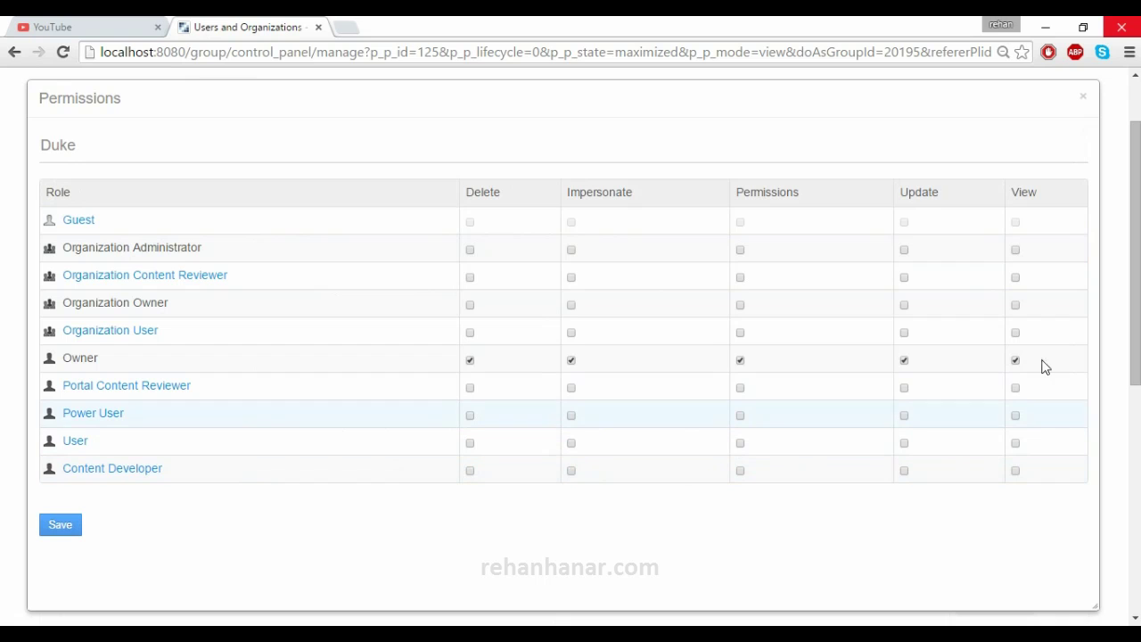
{"action": "left_click", "coordinate": [1086, 99]}
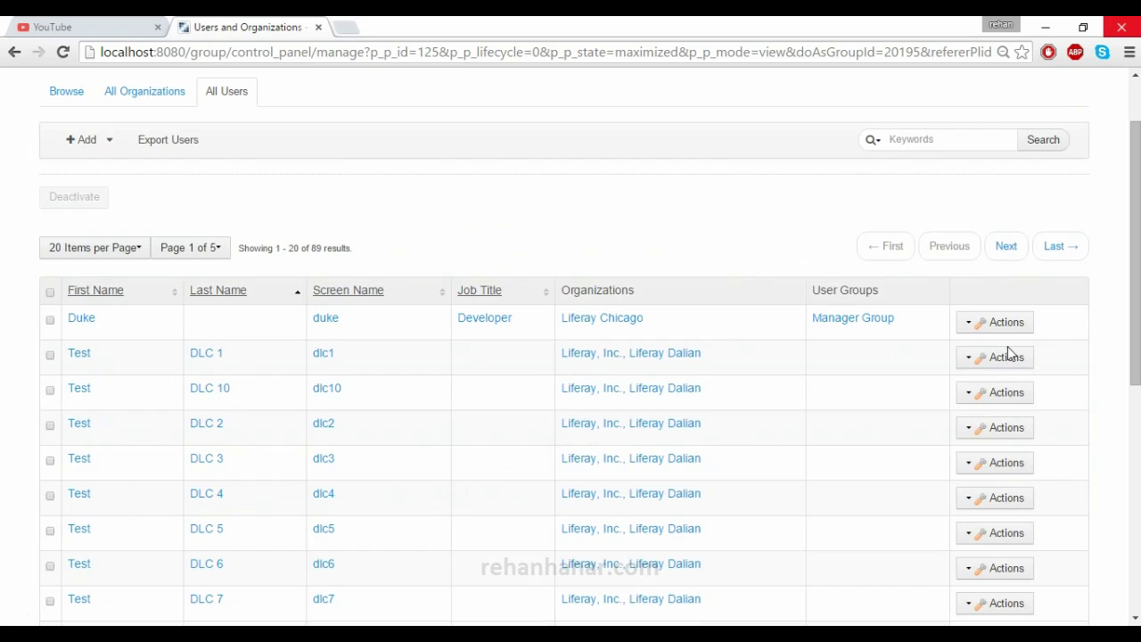
Review the new user's profile pages and theme under Manage Pages, and check the other actions available for this user
{"action": "left_click", "coordinate": [998, 323]}
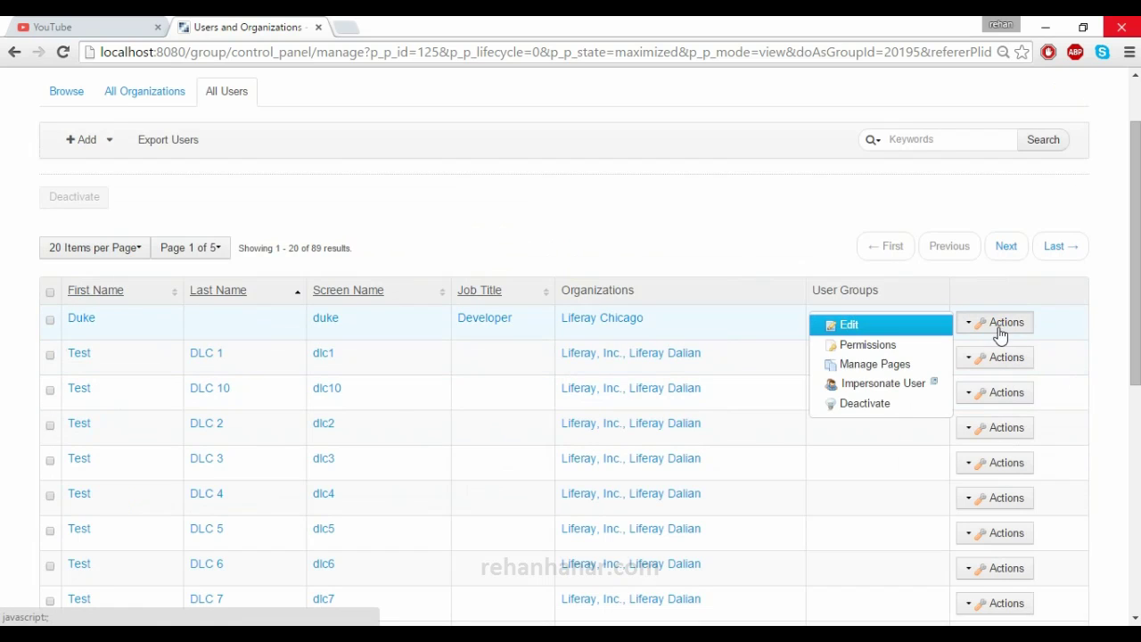
{"action": "left_click", "coordinate": [929, 383]}
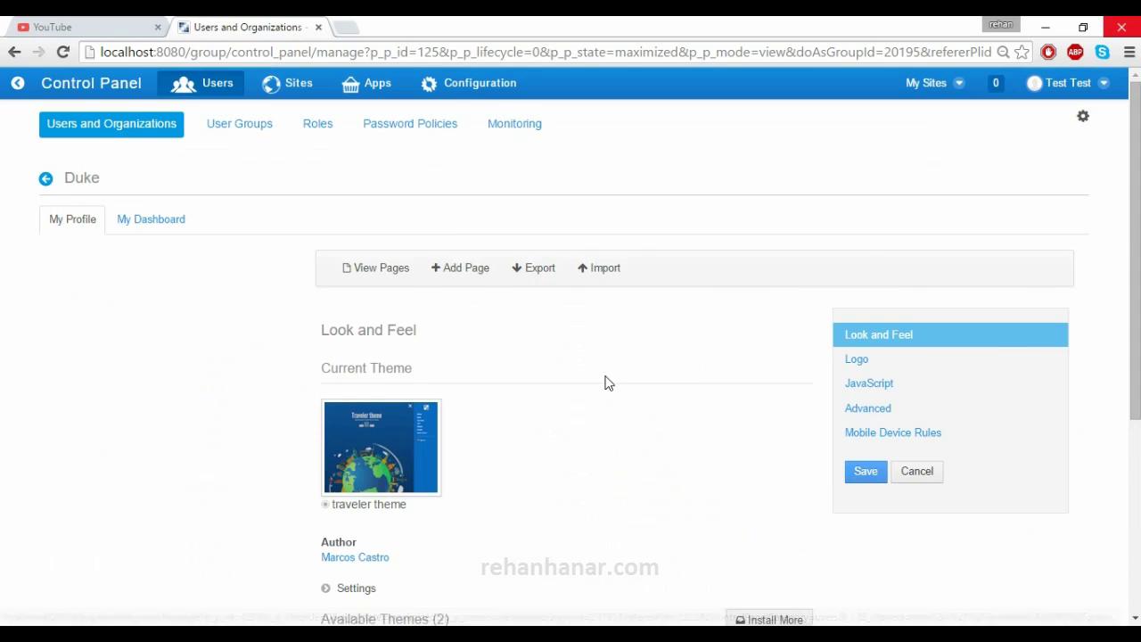
{"action": "scroll", "coordinate": [604, 381], "scroll_direction": "down", "scroll_amount": 3}
{"action": "scroll", "coordinate": [604, 381], "scroll_direction": "up", "scroll_amount": 3}
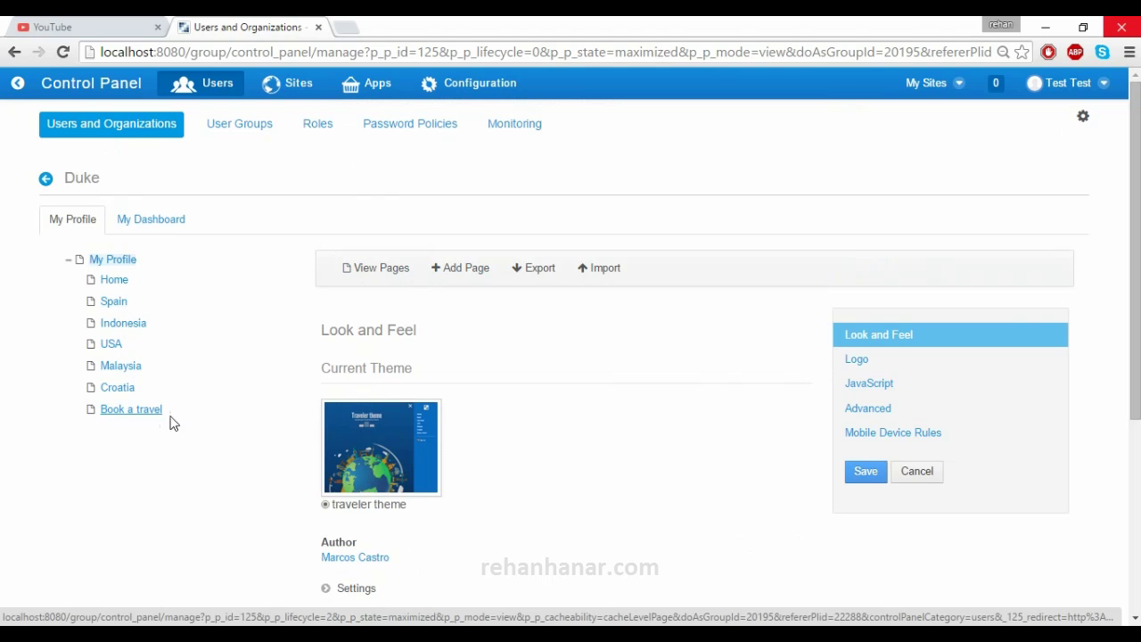
{"action": "scroll", "coordinate": [267, 437], "scroll_direction": "down", "scroll_amount": 1}
{"action": "scroll", "coordinate": [364, 421], "scroll_direction": "up", "scroll_amount": 1}
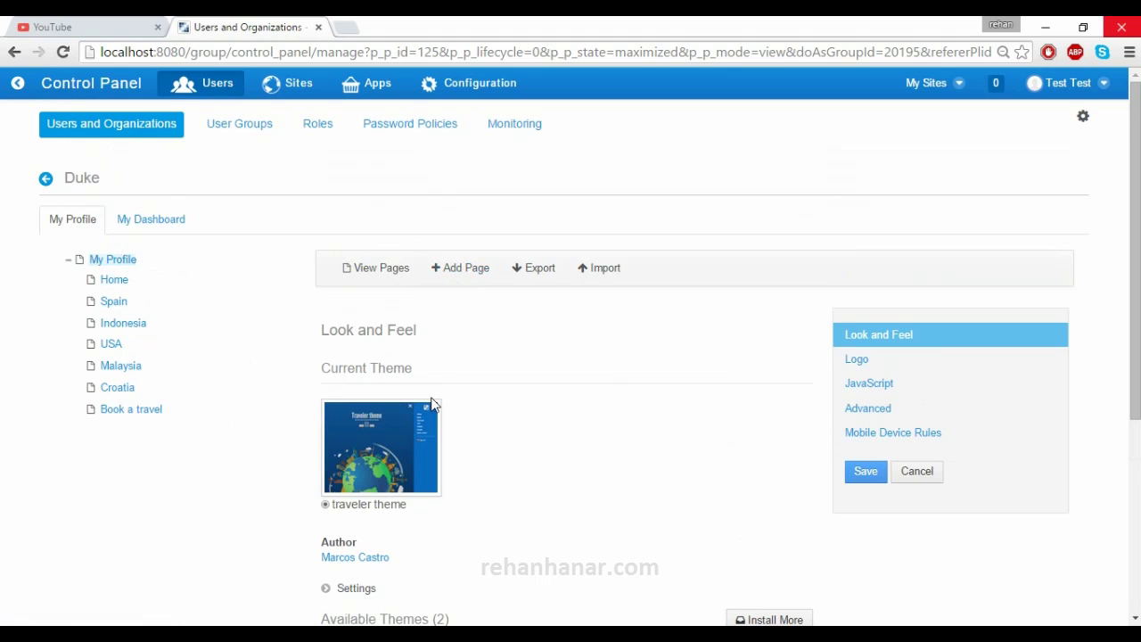
{"action": "scroll", "coordinate": [432, 406], "scroll_direction": "down", "scroll_amount": 1}
{"action": "scroll", "coordinate": [294, 338], "scroll_direction": "up", "scroll_amount": 1}
{"action": "left_click", "coordinate": [14, 52]}
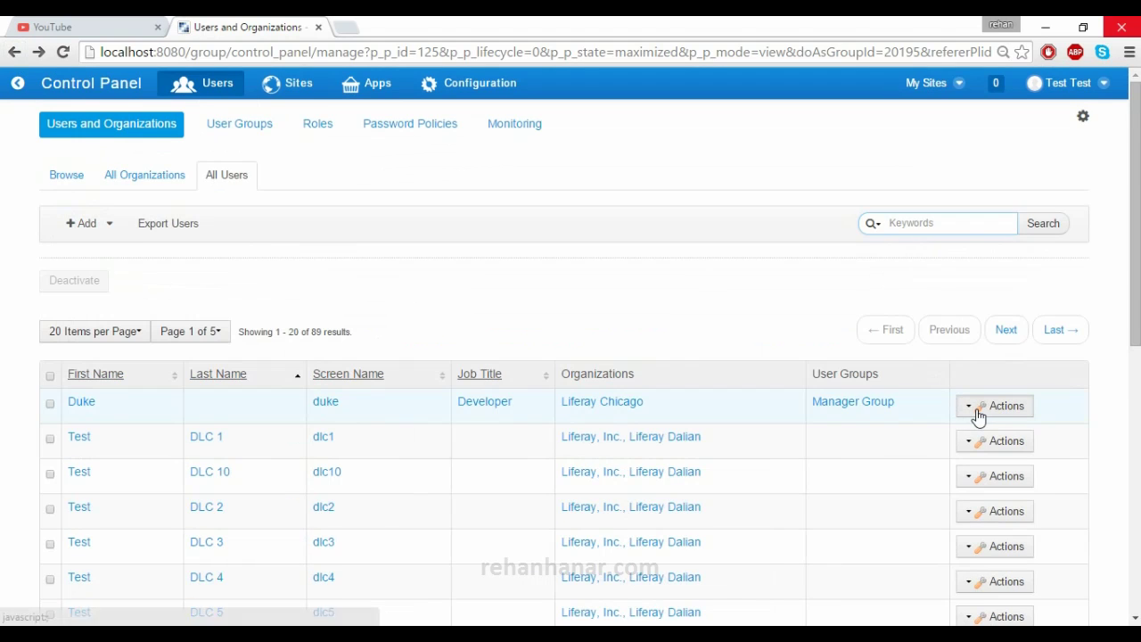
{"action": "left_click", "coordinate": [979, 412]}
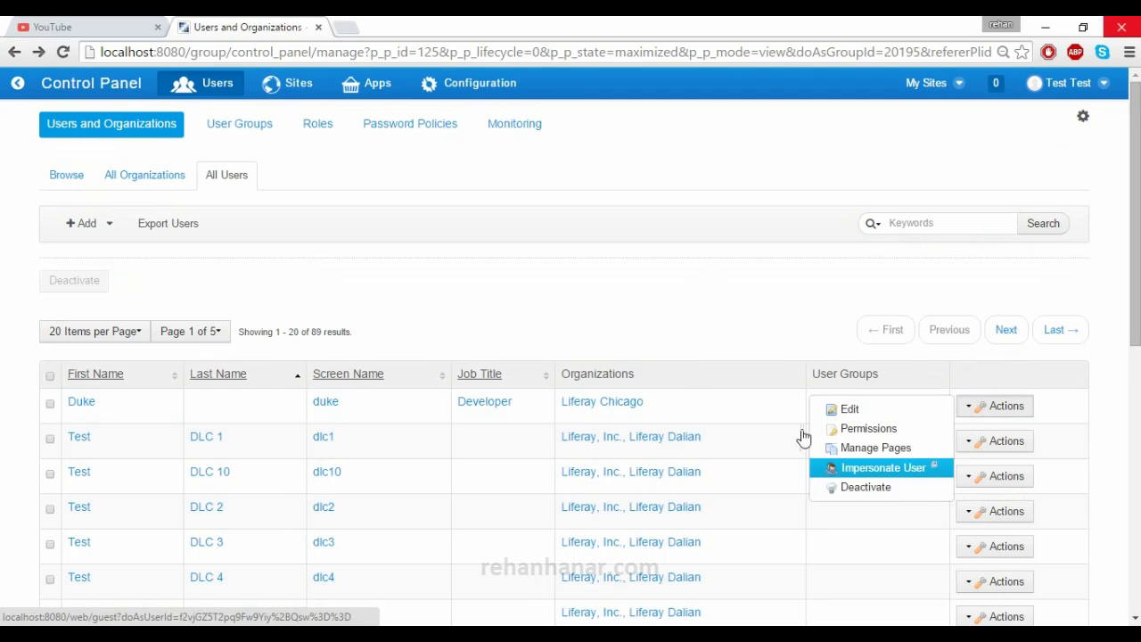
{"action": "left_click", "coordinate": [557, 275]}
Start a new regular organization from the list of all organizations and name it Liferay International
{"action": "left_click", "coordinate": [113, 184]}
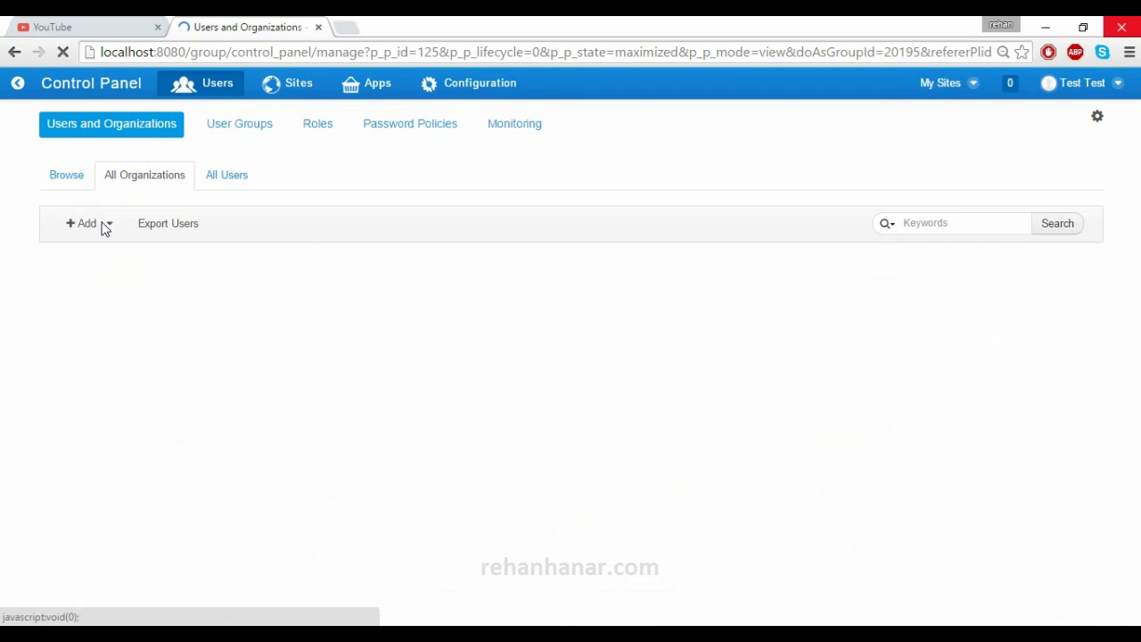
{"action": "left_click", "coordinate": [101, 225]}
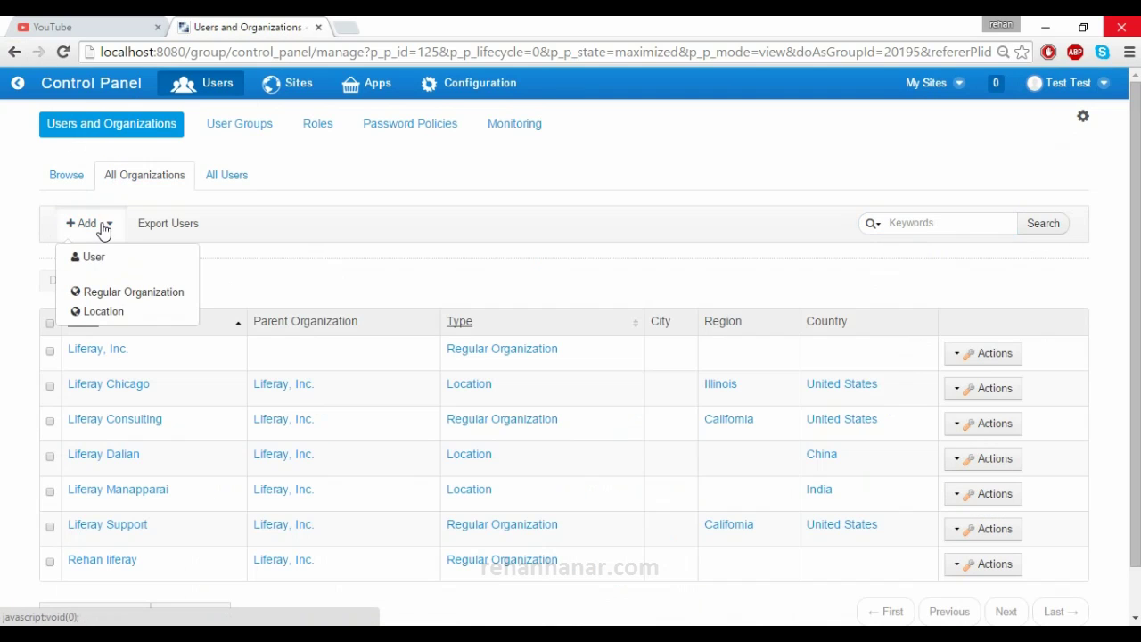
{"action": "left_click", "coordinate": [134, 297]}
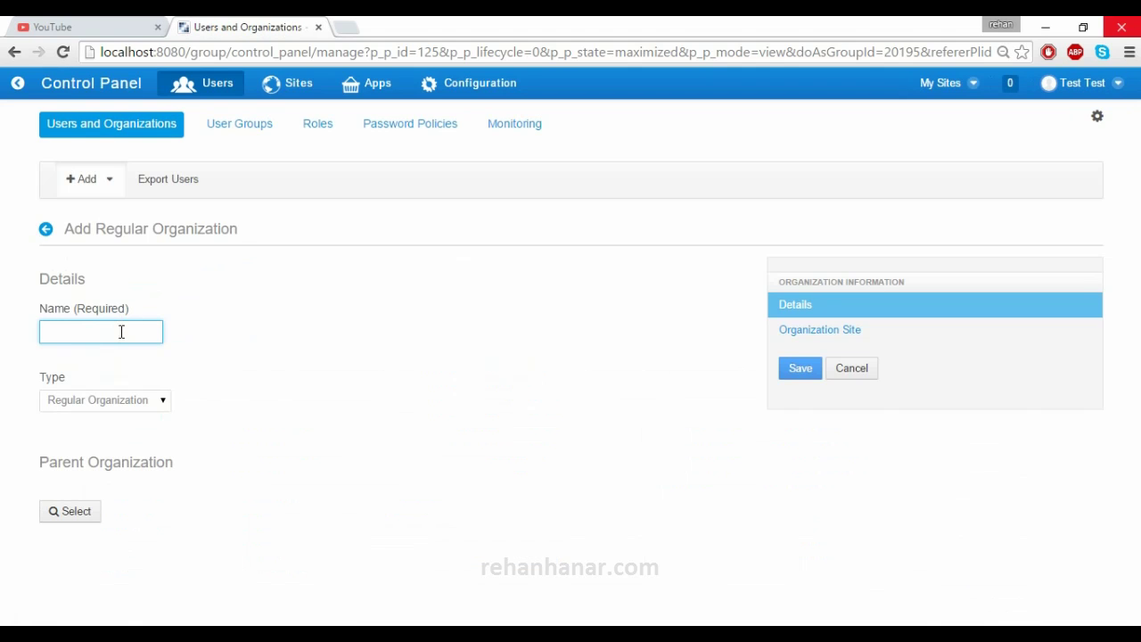
{"action": "type", "text": "Liferay "}
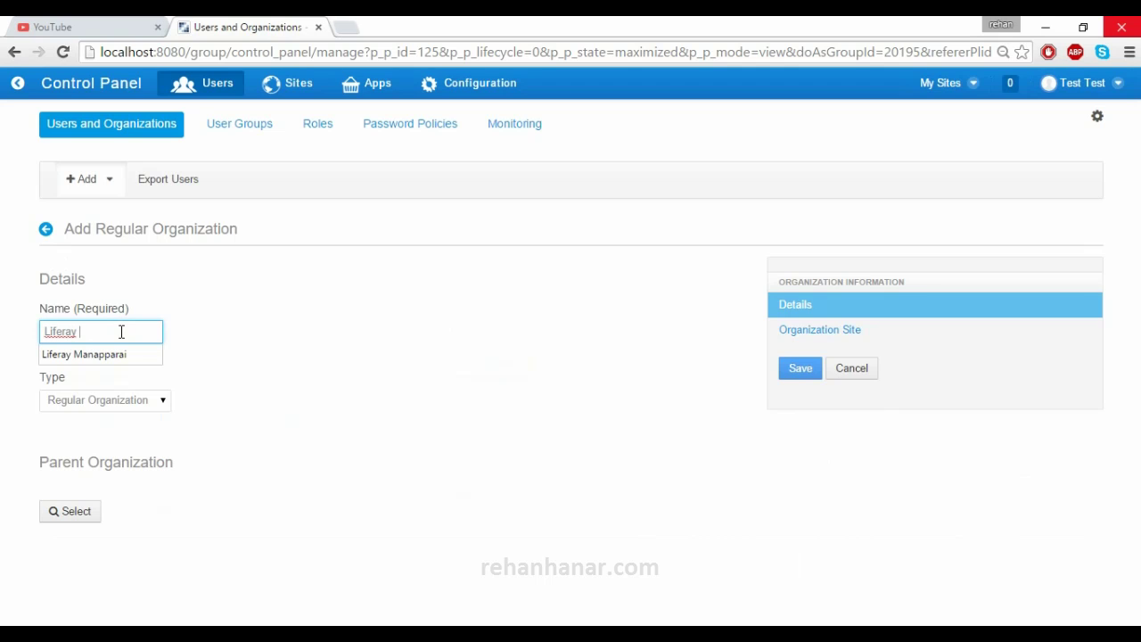
{"action": "type", "text": "Ind"}
{"action": "key", "text": "BackSpace"}
{"action": "key", "text": "BackSpace"}
{"action": "type", "text": "I"}
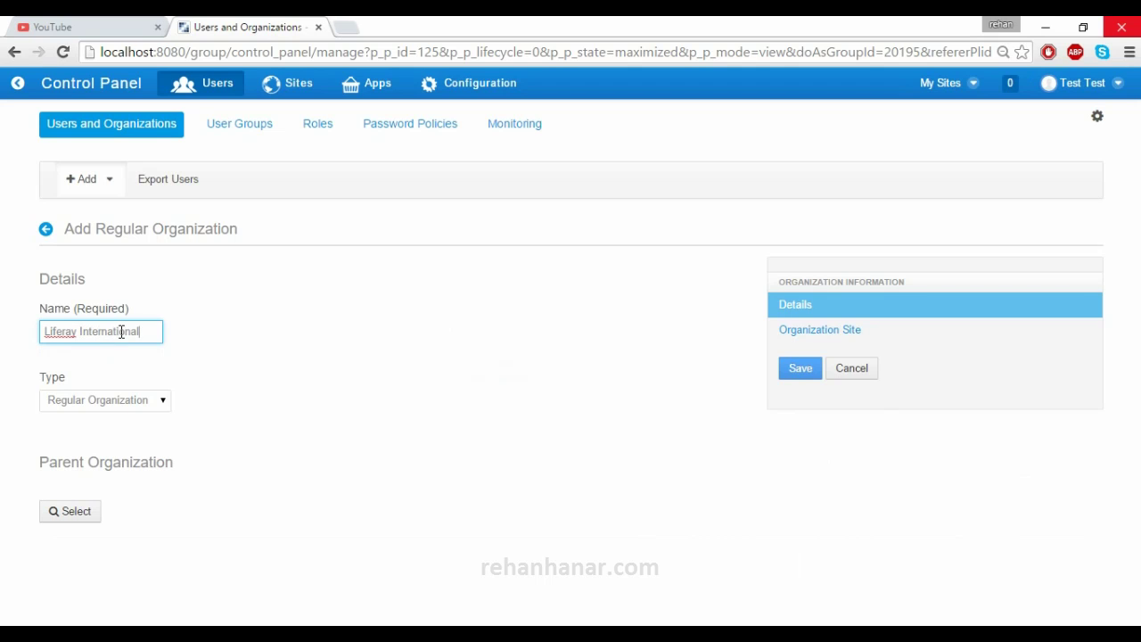
Choose Liferay, Inc. as the parent organization, check the Organization Site option, and save the new organization
{"action": "left_click", "coordinate": [87, 515]}
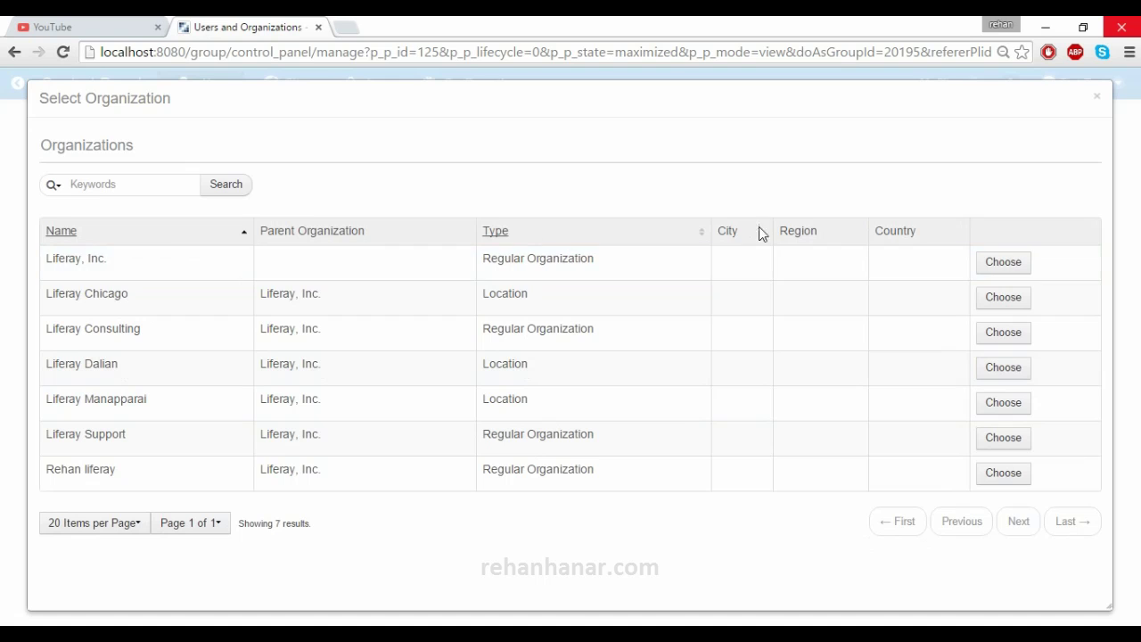
{"action": "left_click", "coordinate": [1004, 265]}
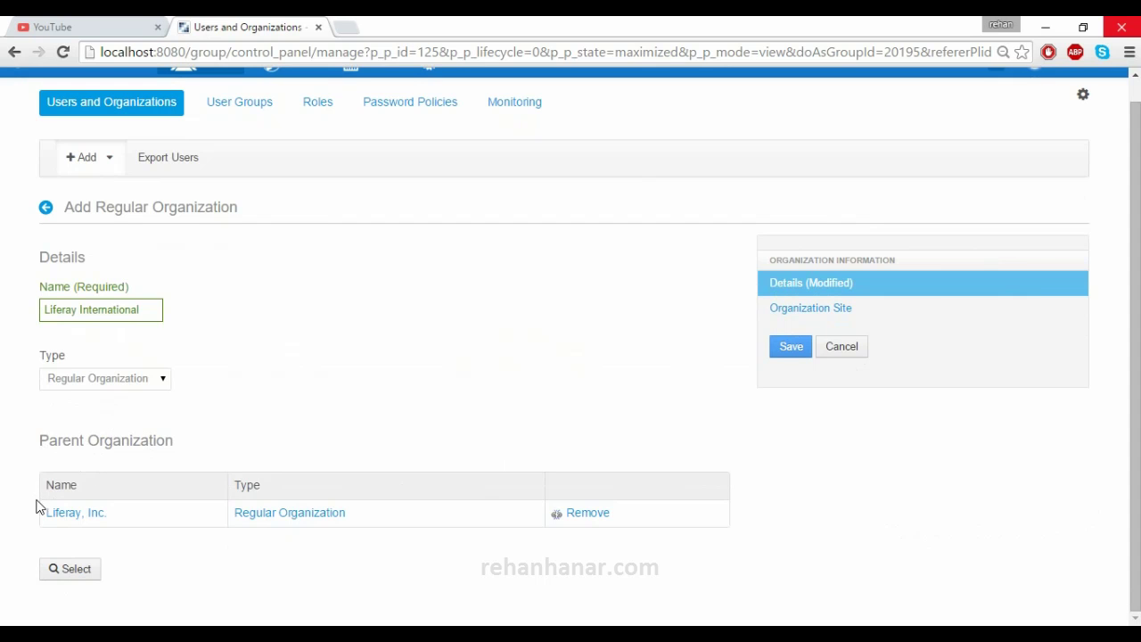
{"action": "left_click", "coordinate": [827, 312]}
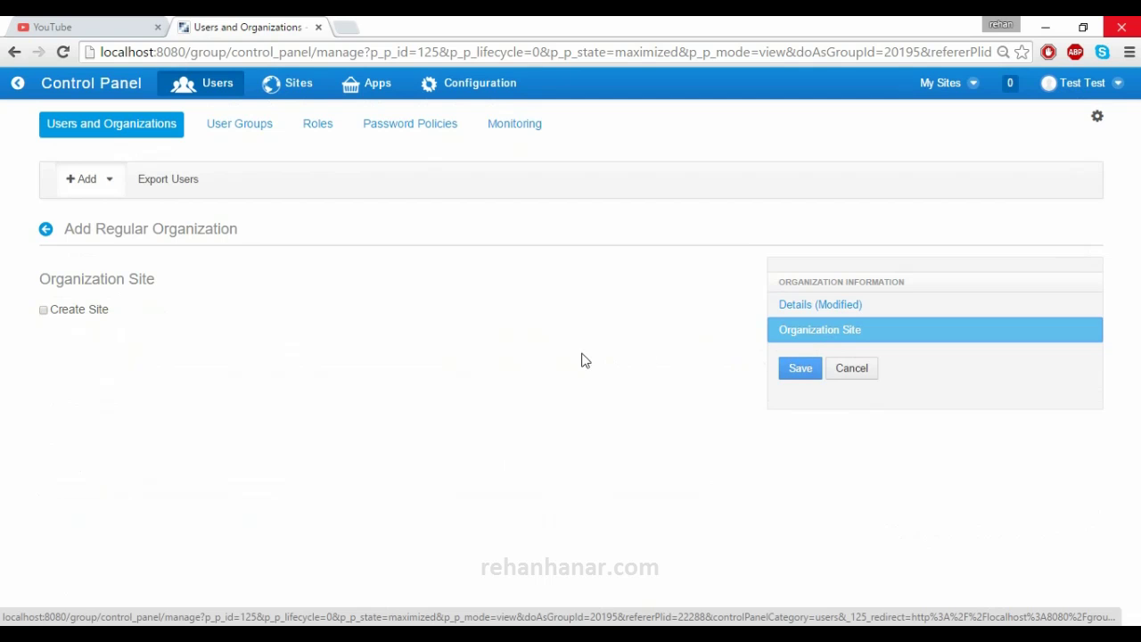
{"action": "left_click", "coordinate": [817, 312]}
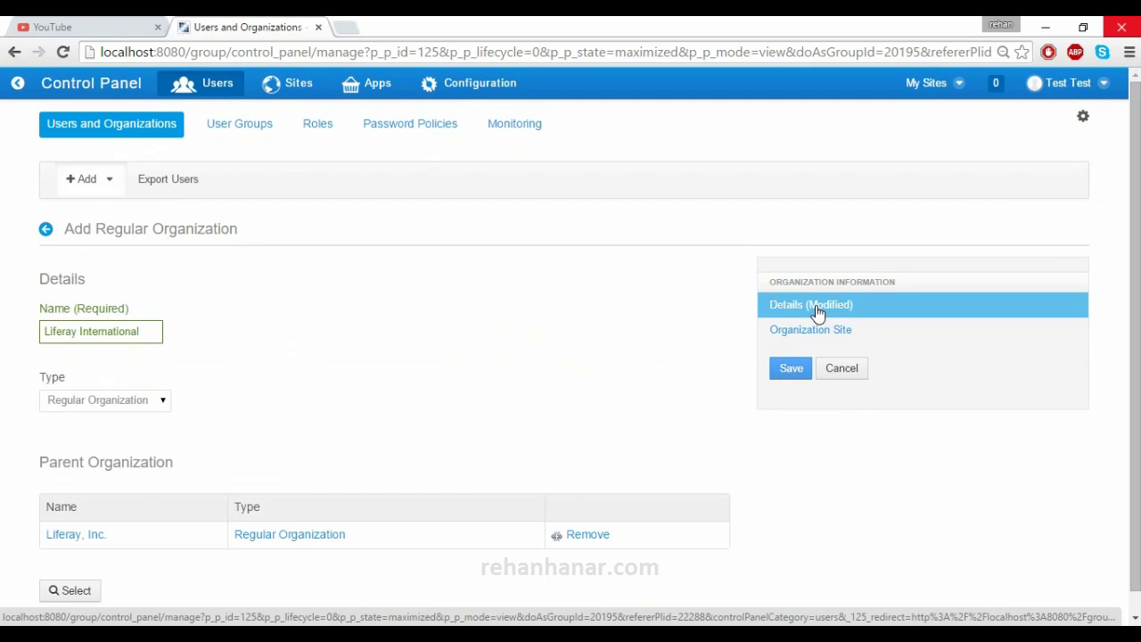
{"action": "left_click", "coordinate": [803, 370]}
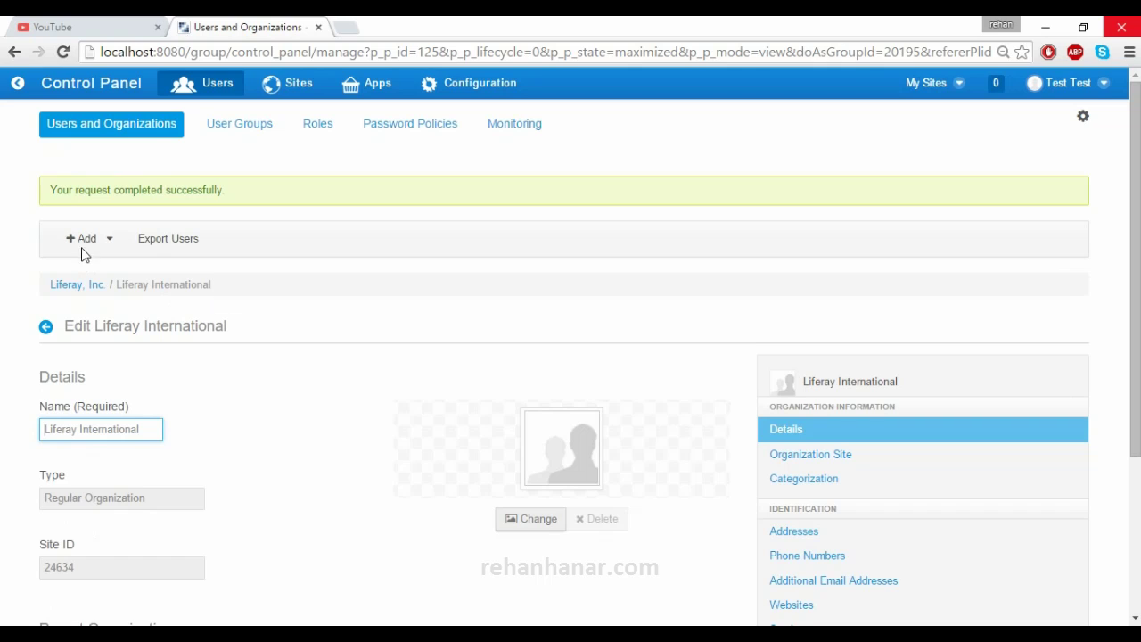
Examine the saved organization's details, including its name, type, site ID and parent organization
{"action": "scroll", "coordinate": [138, 338], "scroll_direction": "down", "scroll_amount": 1}
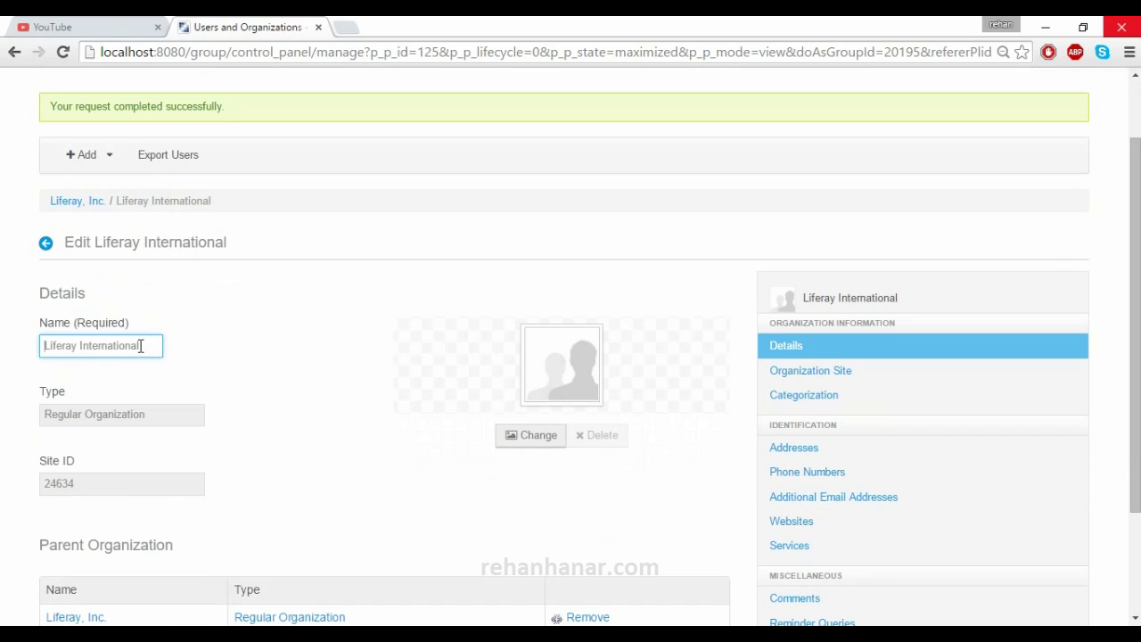
{"action": "left_click", "coordinate": [487, 634]}
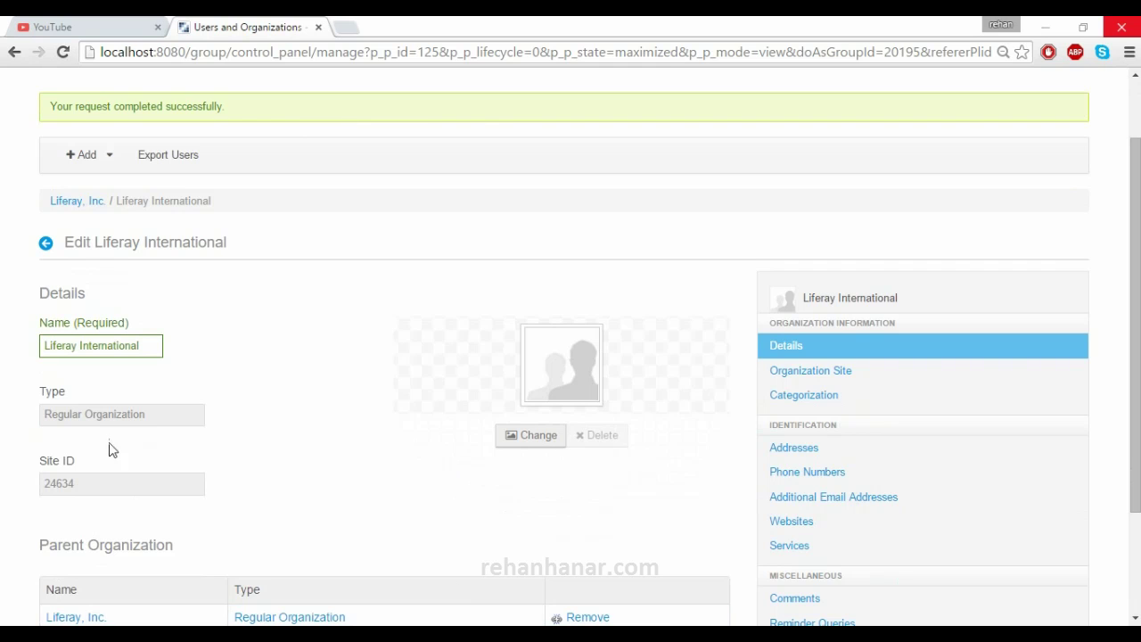
{"action": "left_click_drag", "start_coordinate": [87, 485], "coordinate": [49, 489]}
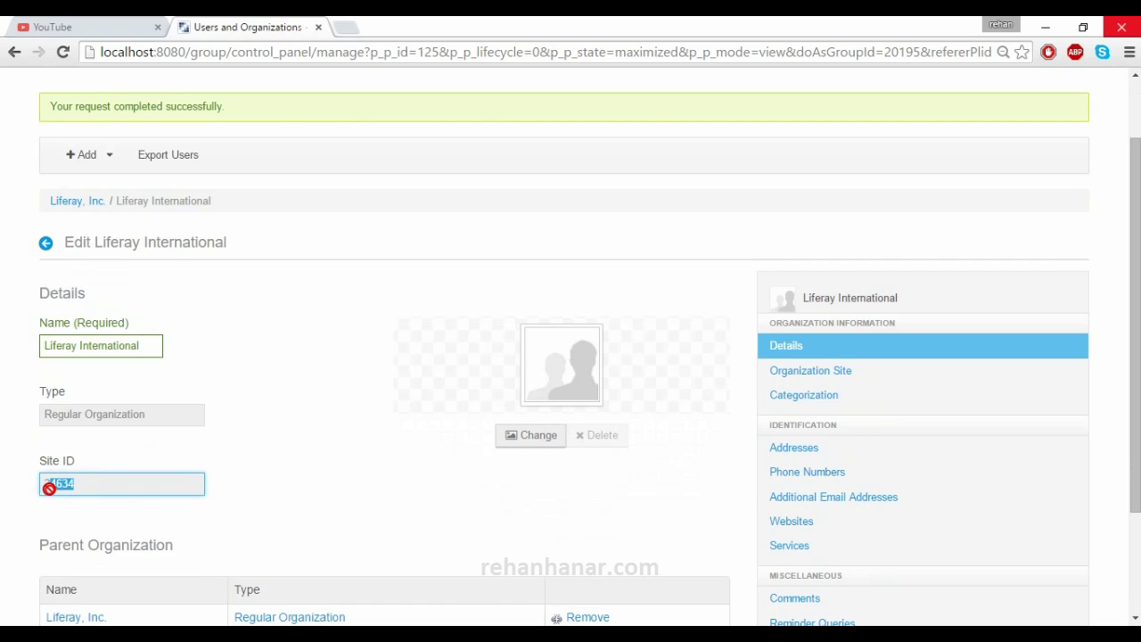
{"action": "scroll", "coordinate": [255, 509], "scroll_direction": "down", "scroll_amount": 1}
{"action": "left_click", "coordinate": [343, 475]}
{"action": "left_click_drag", "start_coordinate": [89, 401], "coordinate": [44, 402]}
{"action": "left_click", "coordinate": [437, 492]}
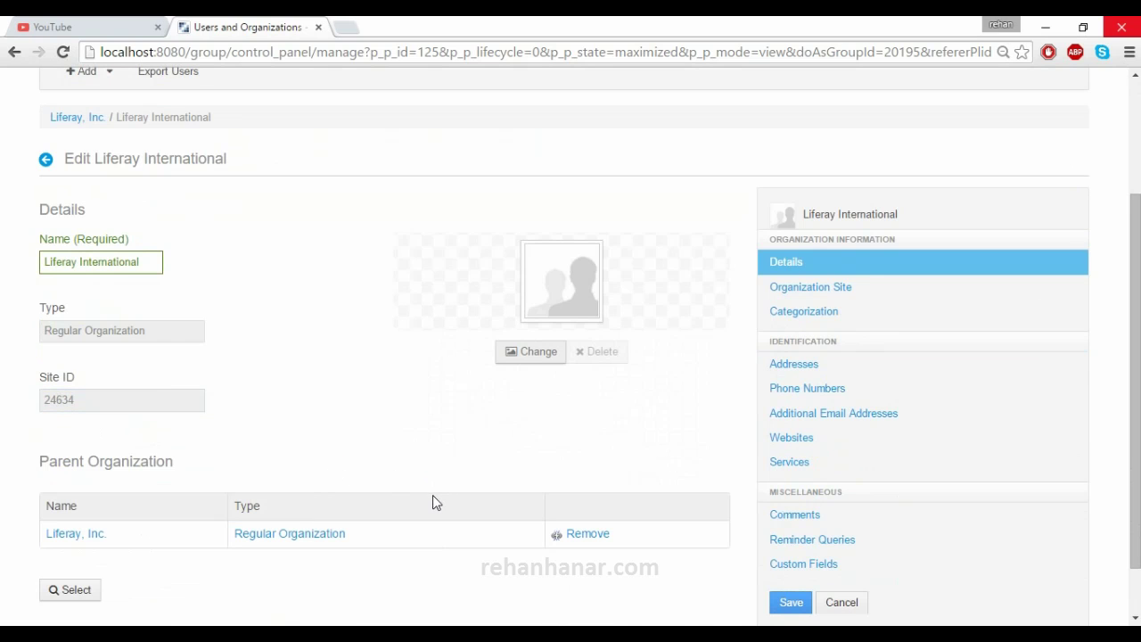
{"action": "scroll", "coordinate": [432, 502], "scroll_direction": "down", "scroll_amount": 1}
{"action": "scroll", "coordinate": [410, 534], "scroll_direction": "up", "scroll_amount": 1}
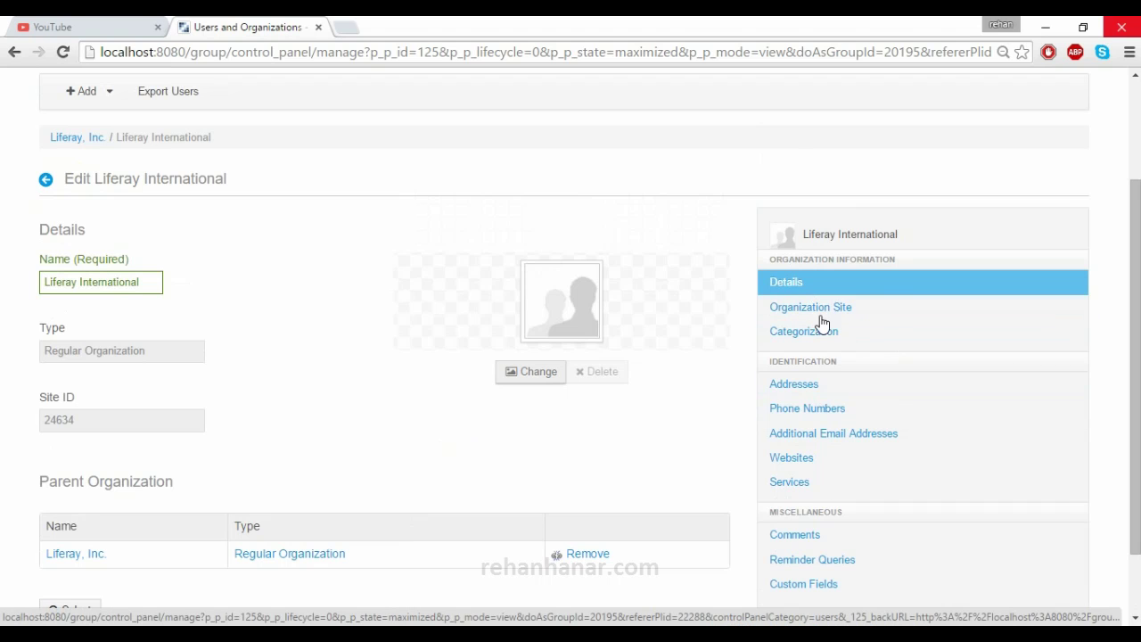
{"action": "scroll", "coordinate": [589, 418], "scroll_direction": "down", "scroll_amount": 1}
{"action": "scroll", "coordinate": [583, 431], "scroll_direction": "down", "scroll_amount": 3}
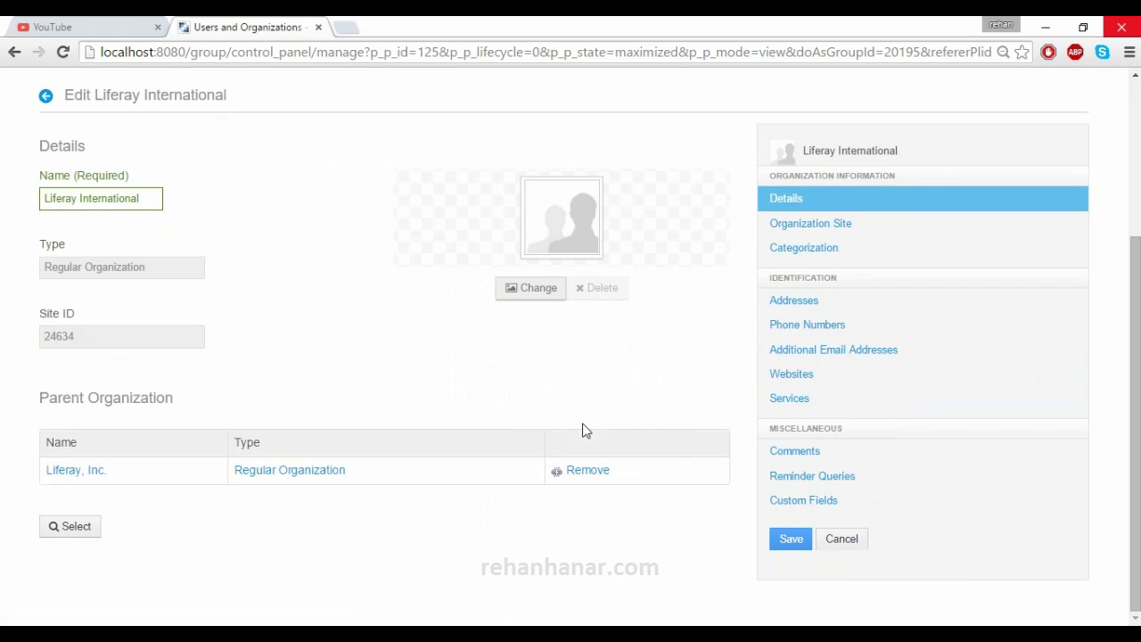
{"action": "scroll", "coordinate": [389, 389], "scroll_direction": "up", "scroll_amount": 2}
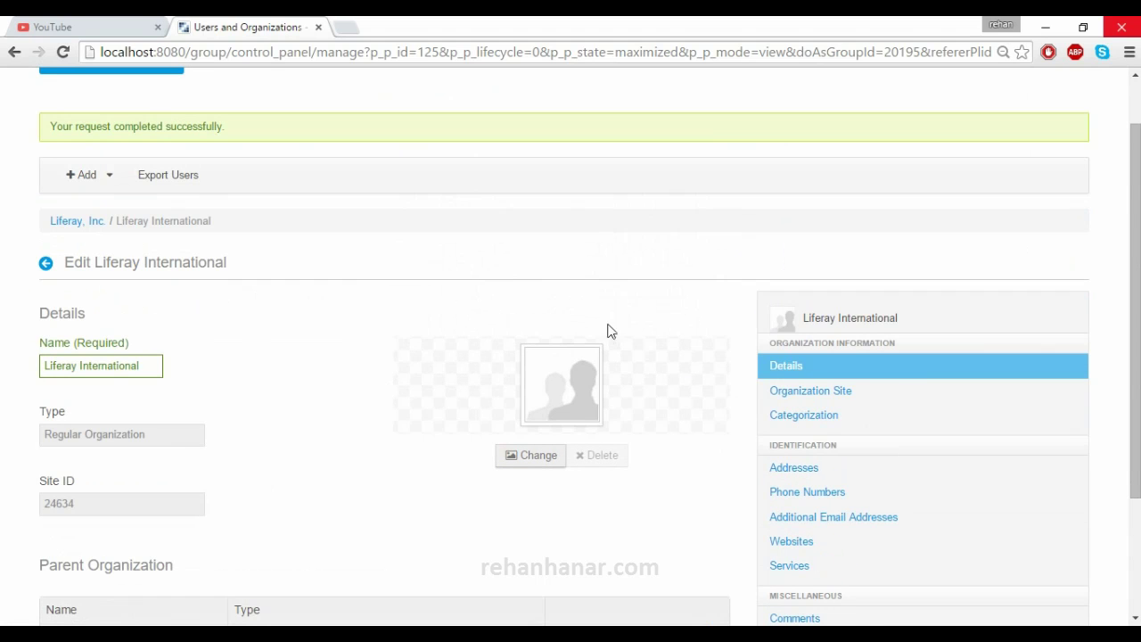
Review the Organization Site and Categorization sections of Liferay International
{"action": "left_click", "coordinate": [855, 391]}
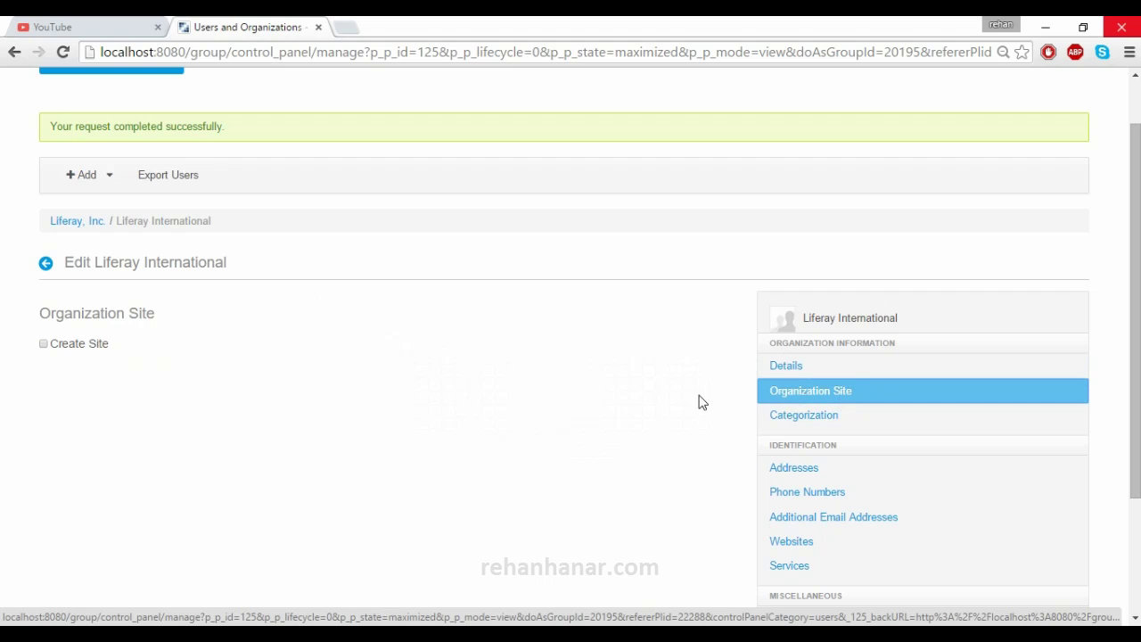
{"action": "left_click", "coordinate": [829, 424]}
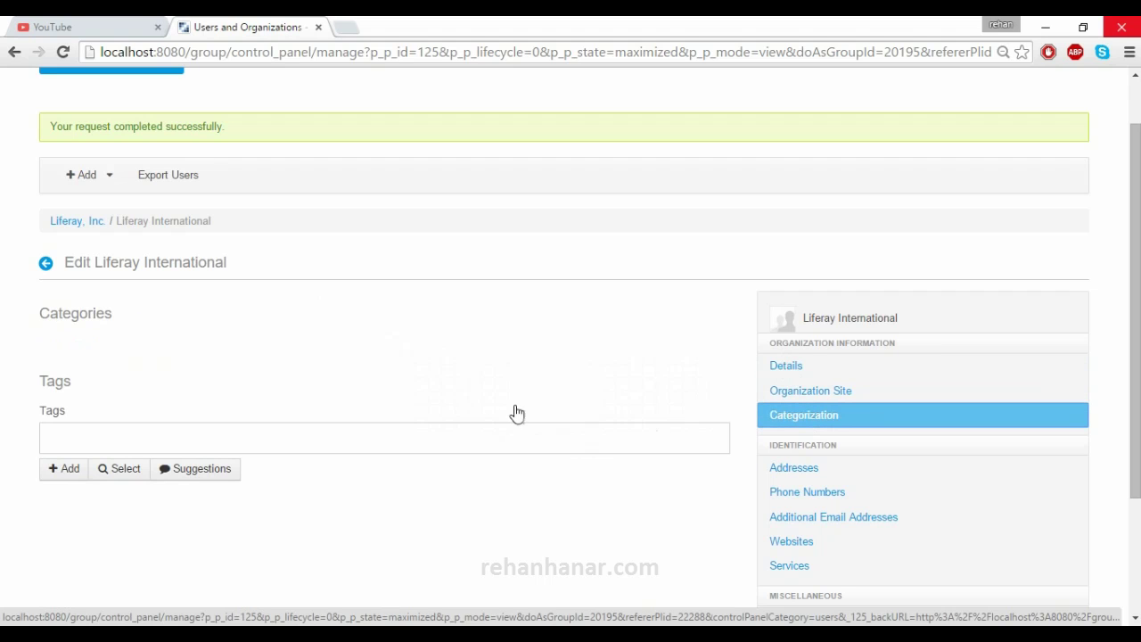
{"action": "left_click", "coordinate": [392, 447]}
{"action": "left_click", "coordinate": [111, 449]}
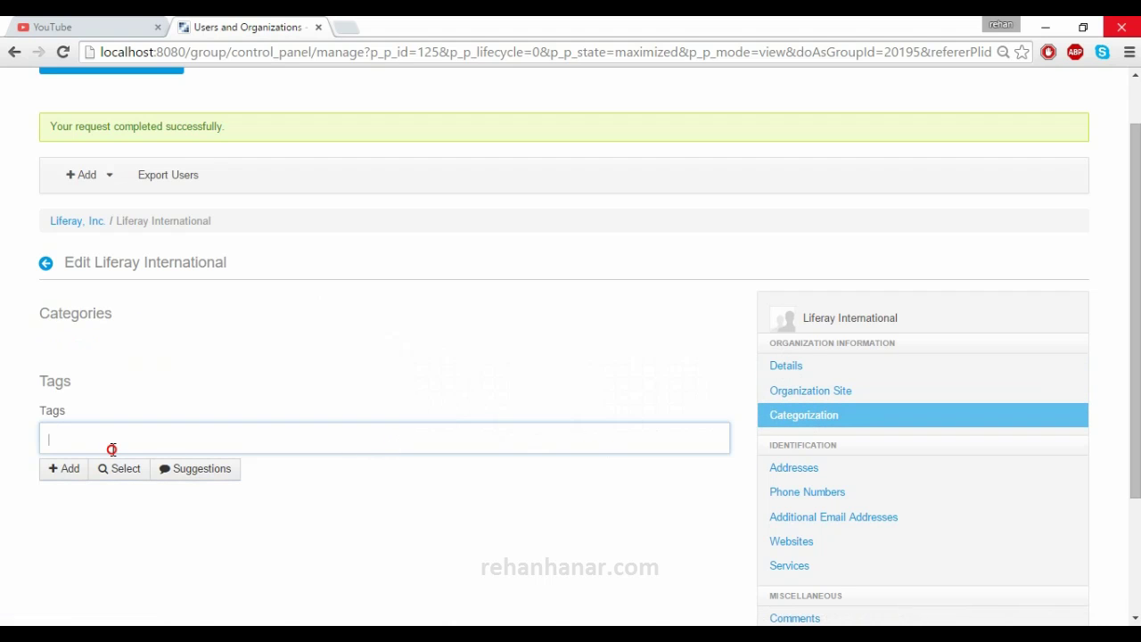
Review Liferay International's Addresses, Phone Numbers, Additional Email Addresses and Websites sections
{"action": "left_click", "coordinate": [858, 464]}
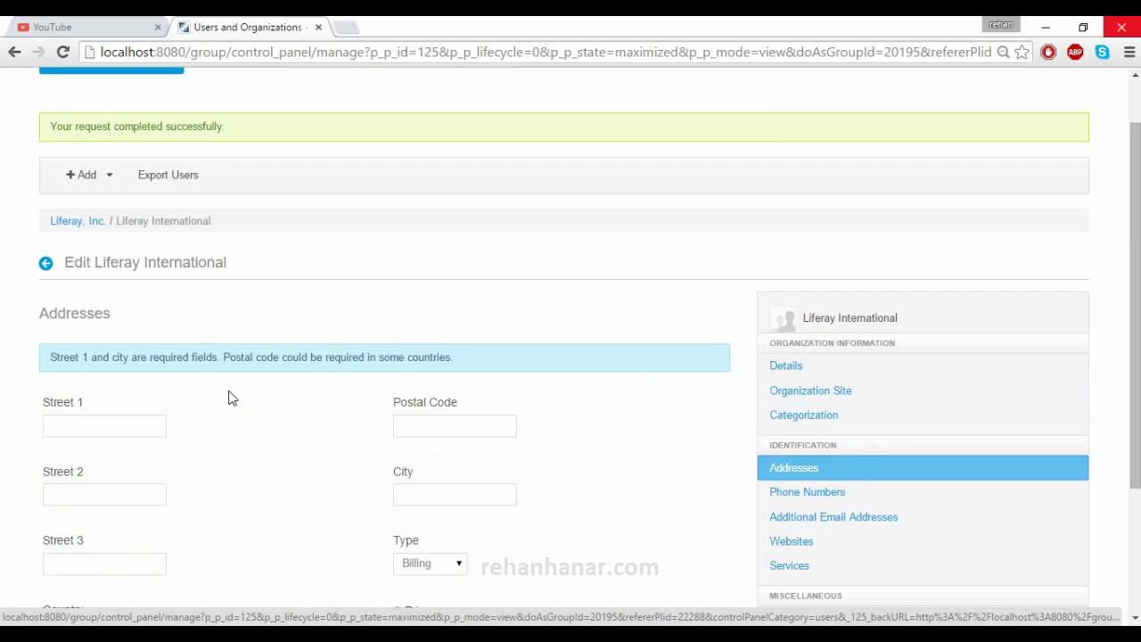
{"action": "scroll", "coordinate": [452, 421], "scroll_direction": "down", "scroll_amount": 2}
{"action": "left_click", "coordinate": [805, 305]}
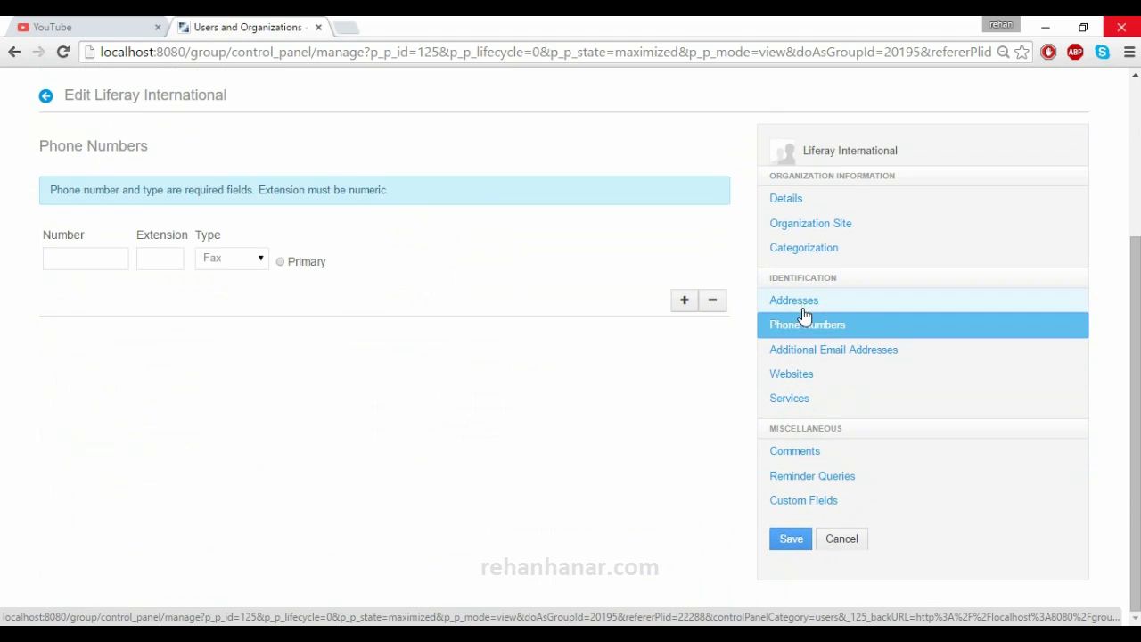
{"action": "left_click", "coordinate": [853, 351]}
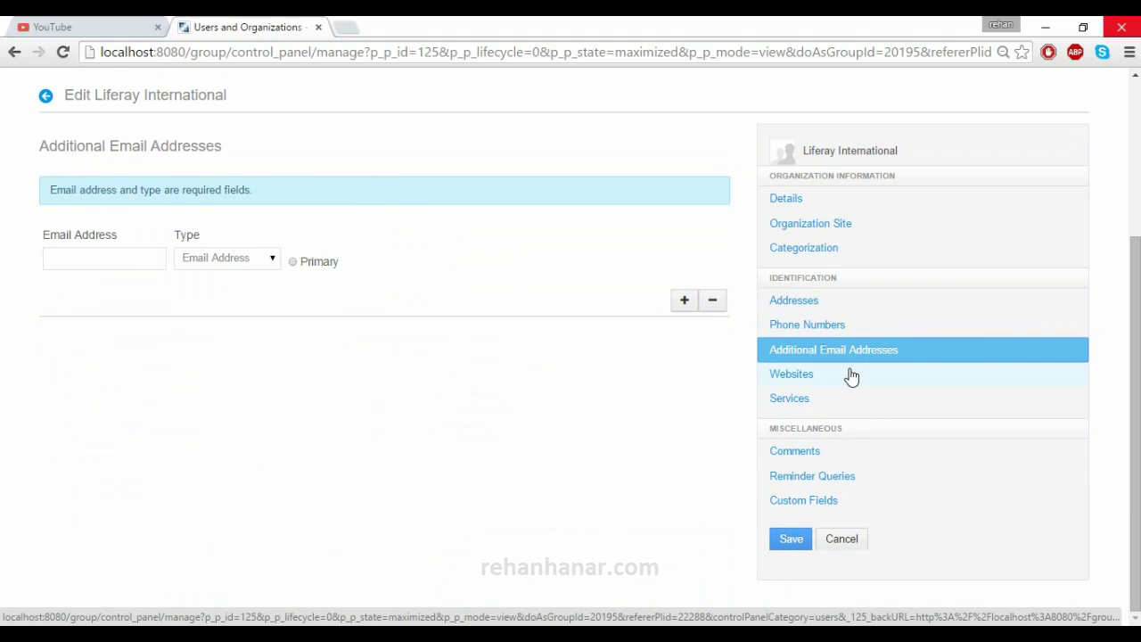
{"action": "left_click", "coordinate": [851, 375]}
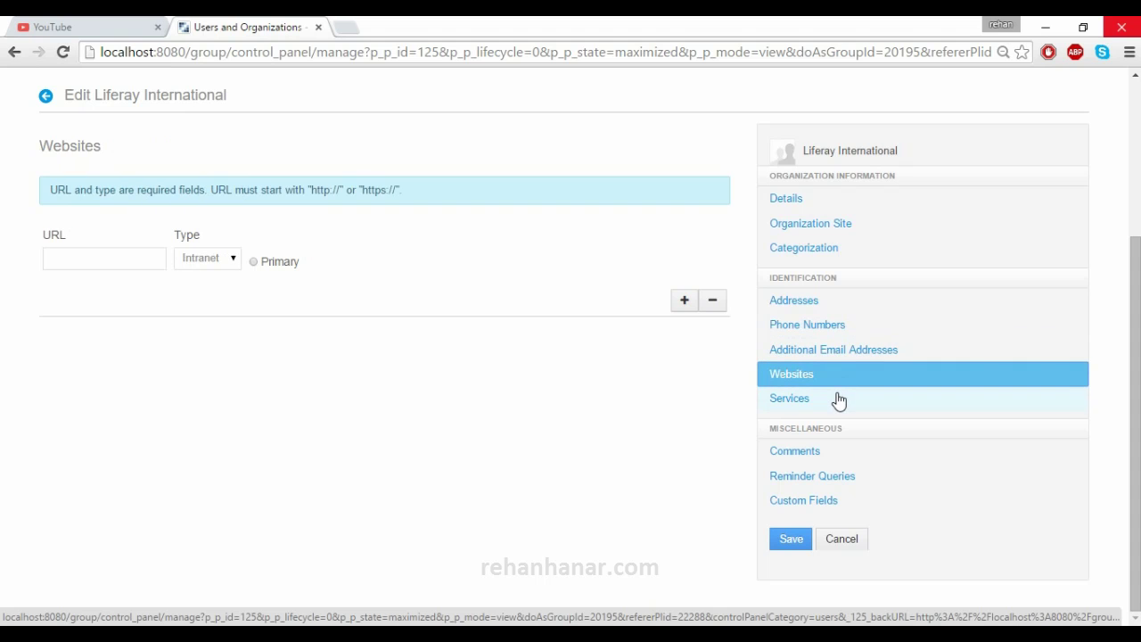
Set the service type to Training in Liferay International's Services section
{"action": "left_click", "coordinate": [838, 398]}
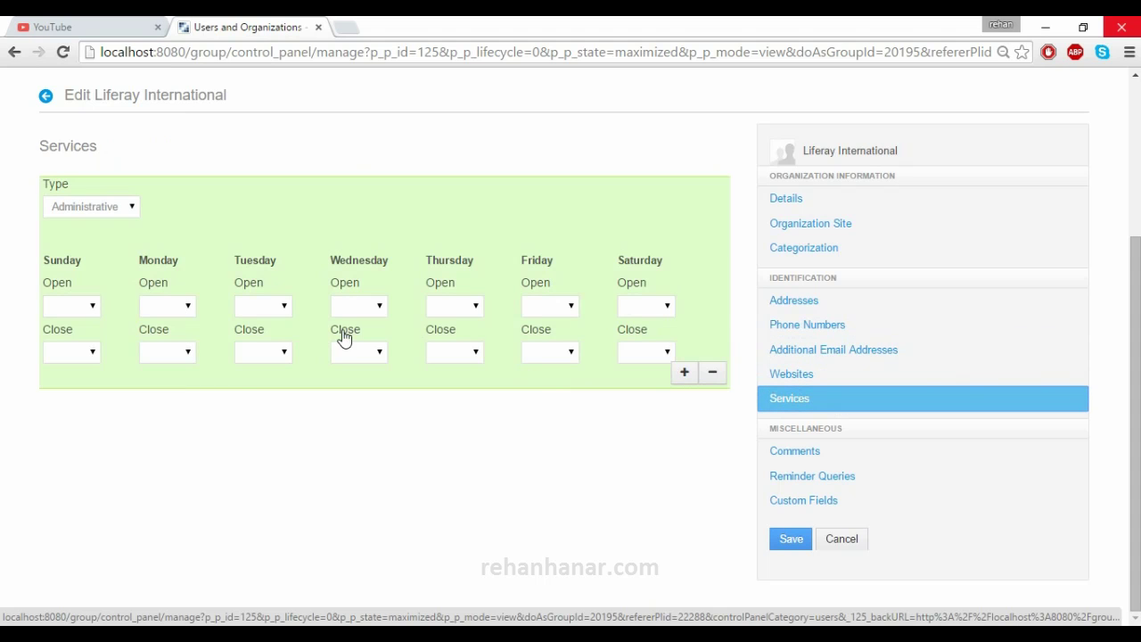
{"action": "left_click", "coordinate": [115, 207]}
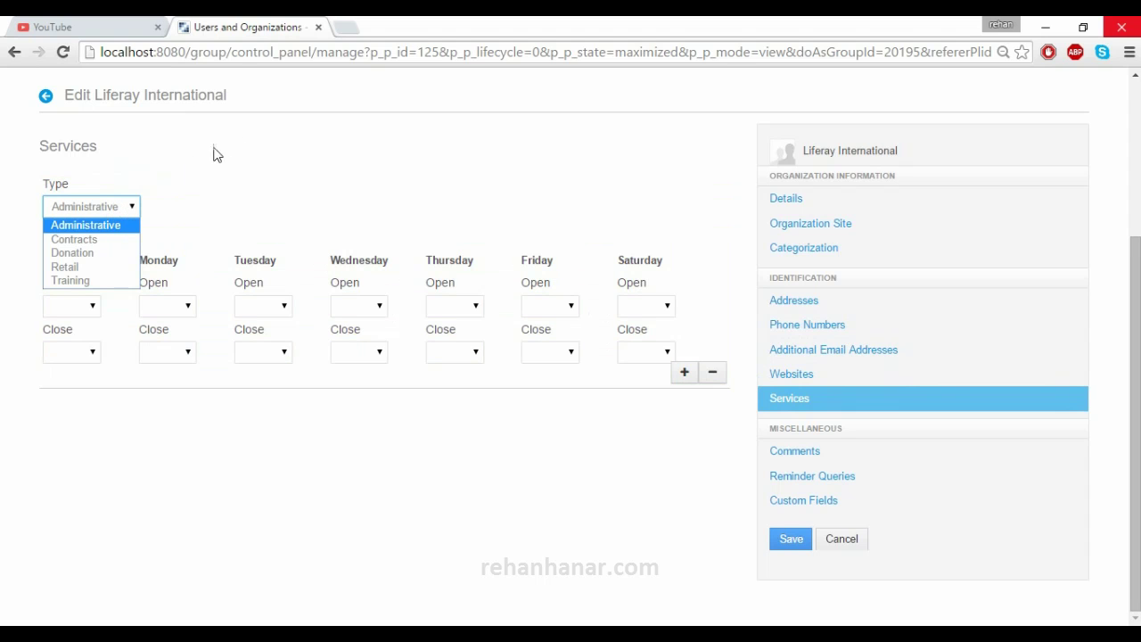
{"action": "left_click", "coordinate": [104, 283]}
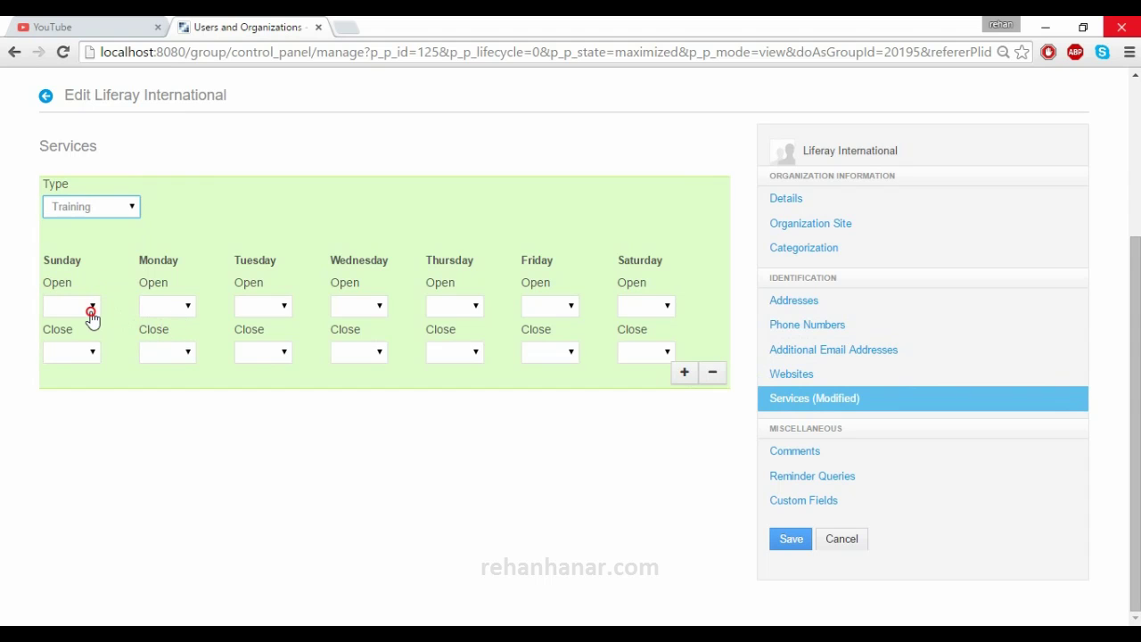
Set the Training service's Monday hours to open at 08:00 and close at 21:00
{"action": "left_click", "coordinate": [91, 310]}
{"action": "left_click", "coordinate": [176, 284]}
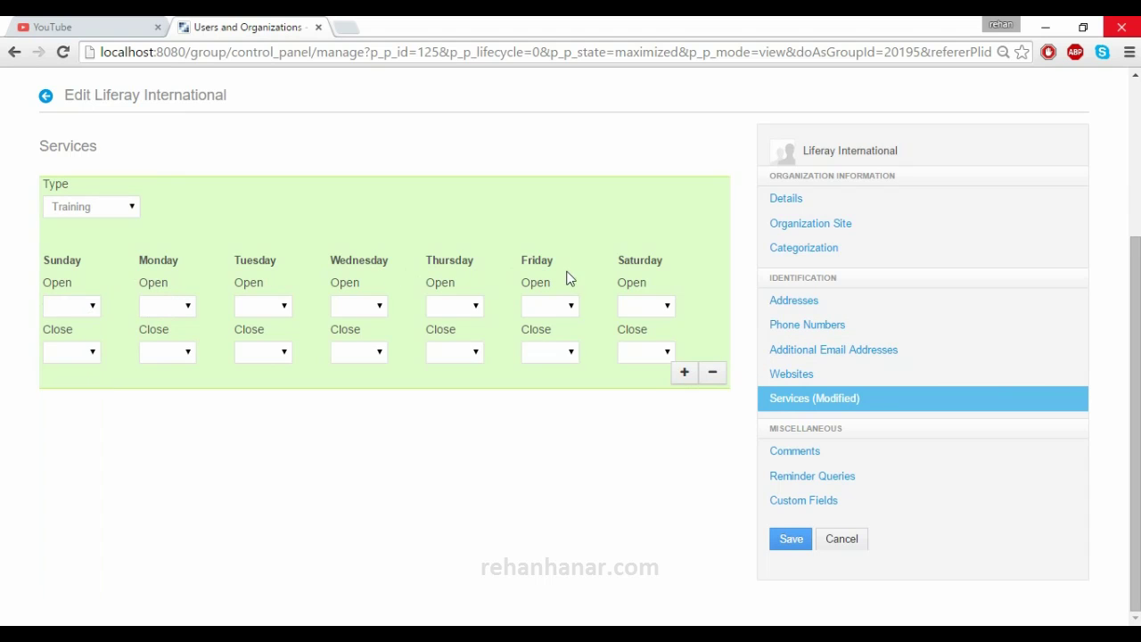
{"action": "left_click", "coordinate": [187, 306]}
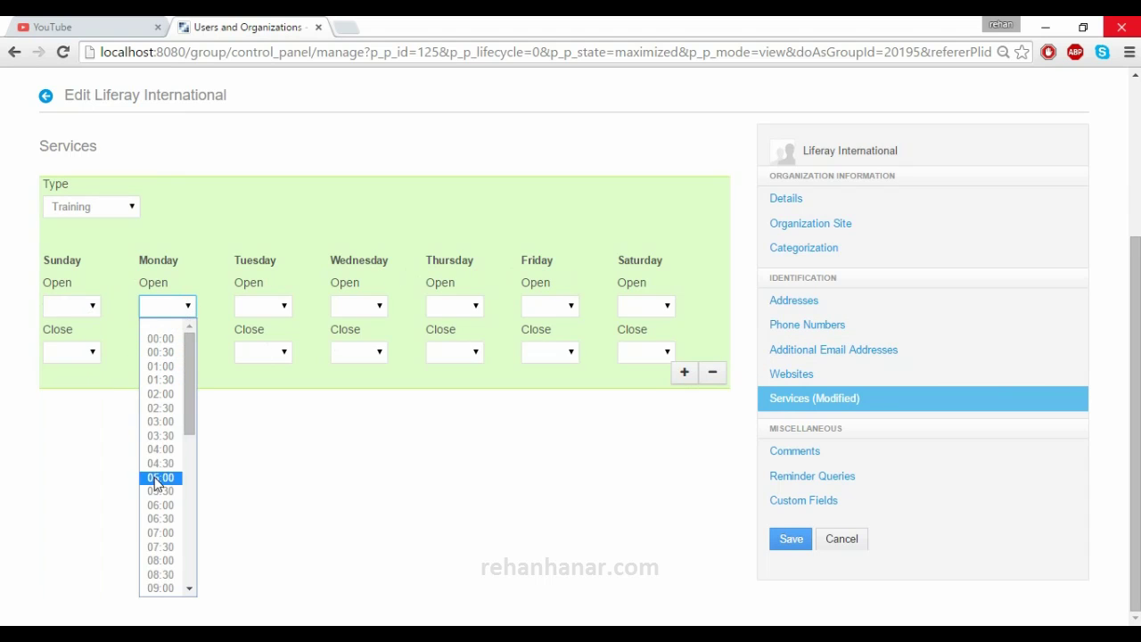
{"action": "left_click", "coordinate": [153, 546]}
{"action": "left_click", "coordinate": [182, 352]}
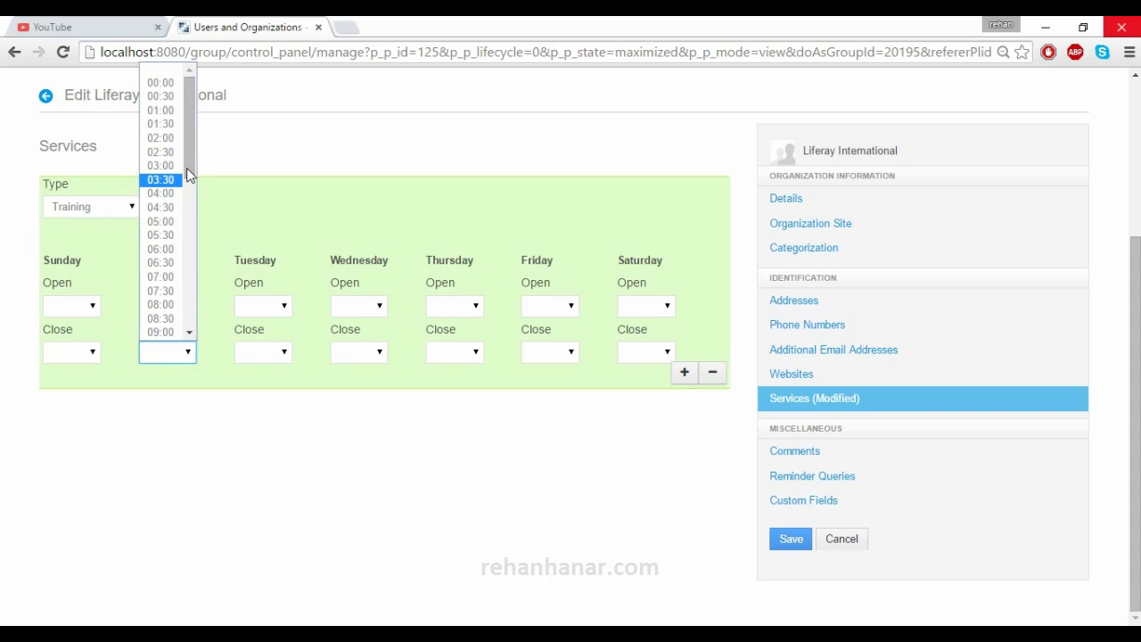
{"action": "scroll", "coordinate": [170, 247], "scroll_direction": "down", "scroll_amount": 5}
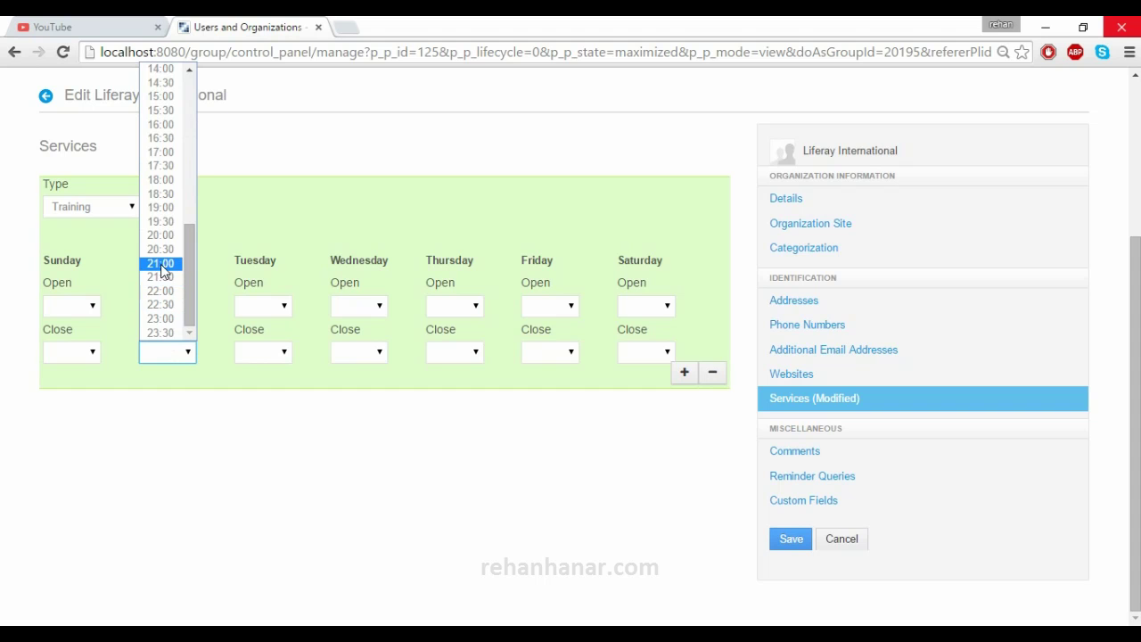
{"action": "left_click", "coordinate": [162, 264]}
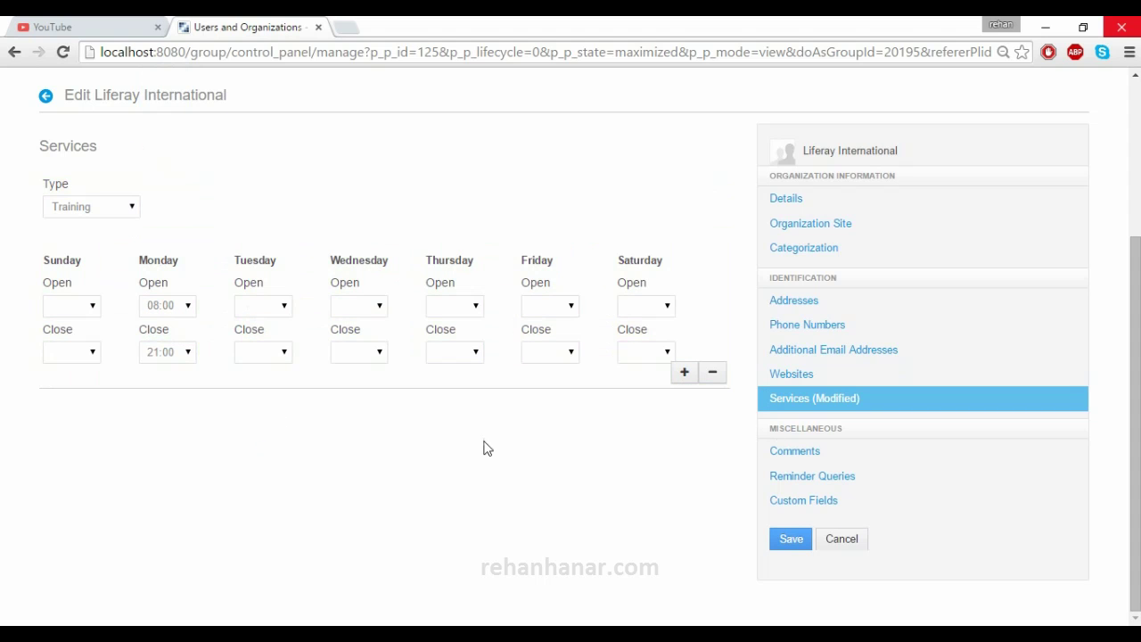
Review the Comments section of Liferay International
{"action": "left_click", "coordinate": [806, 462]}
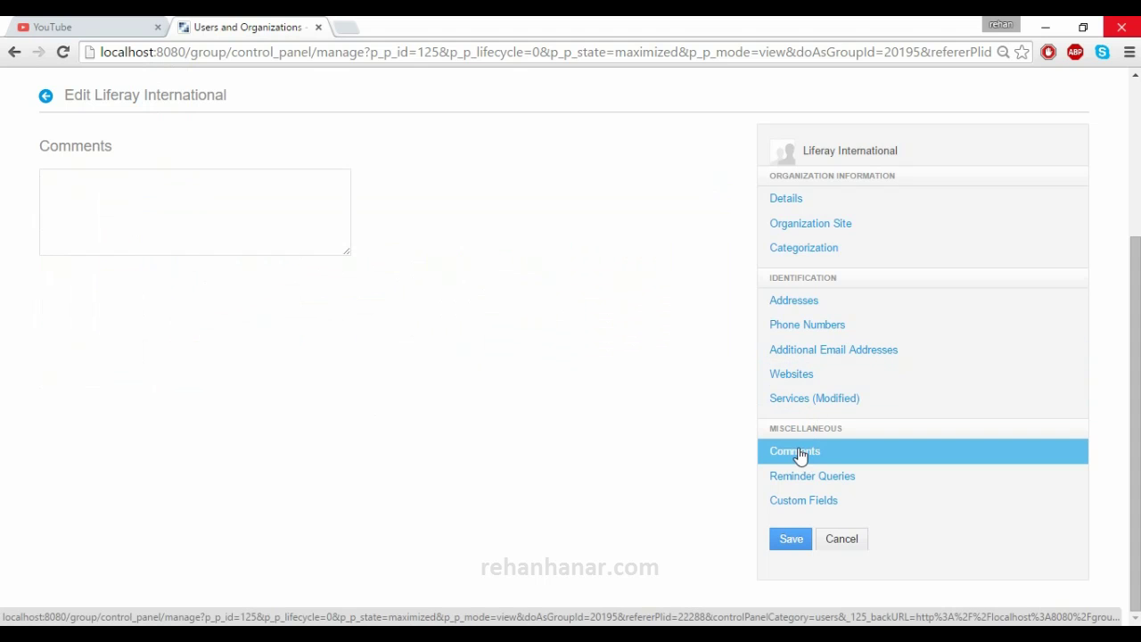
{"action": "scroll", "coordinate": [809, 433], "scroll_direction": "up", "scroll_amount": 3}
{"action": "scroll", "coordinate": [811, 432], "scroll_direction": "down", "scroll_amount": 2}
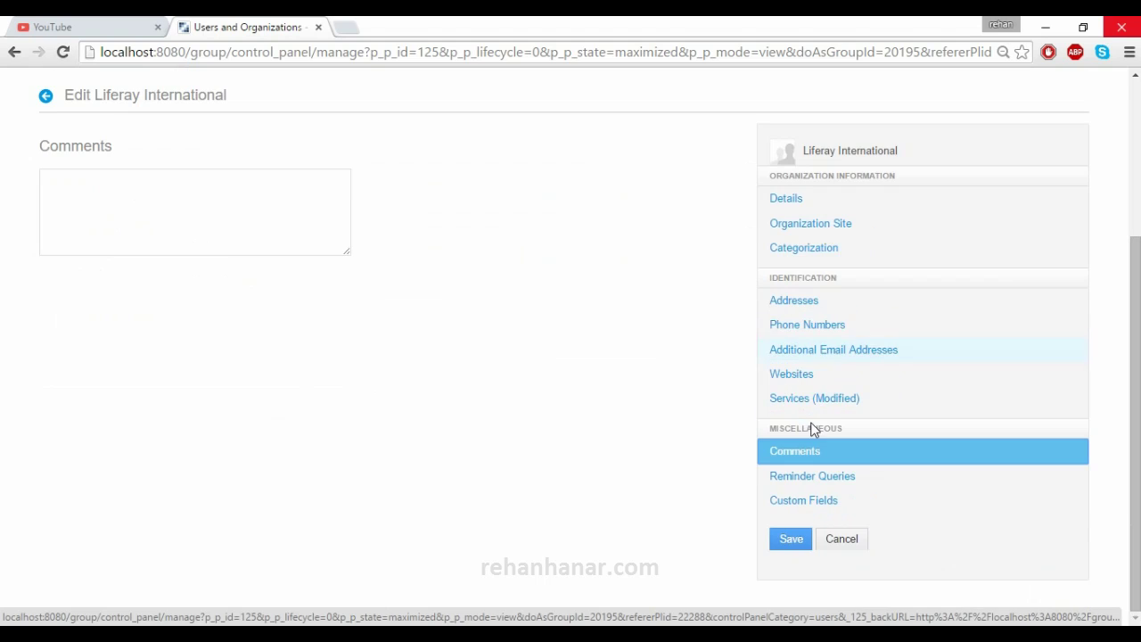
{"action": "scroll", "coordinate": [781, 431], "scroll_direction": "up", "scroll_amount": 2}
{"action": "scroll", "coordinate": [781, 427], "scroll_direction": "down", "scroll_amount": 2}
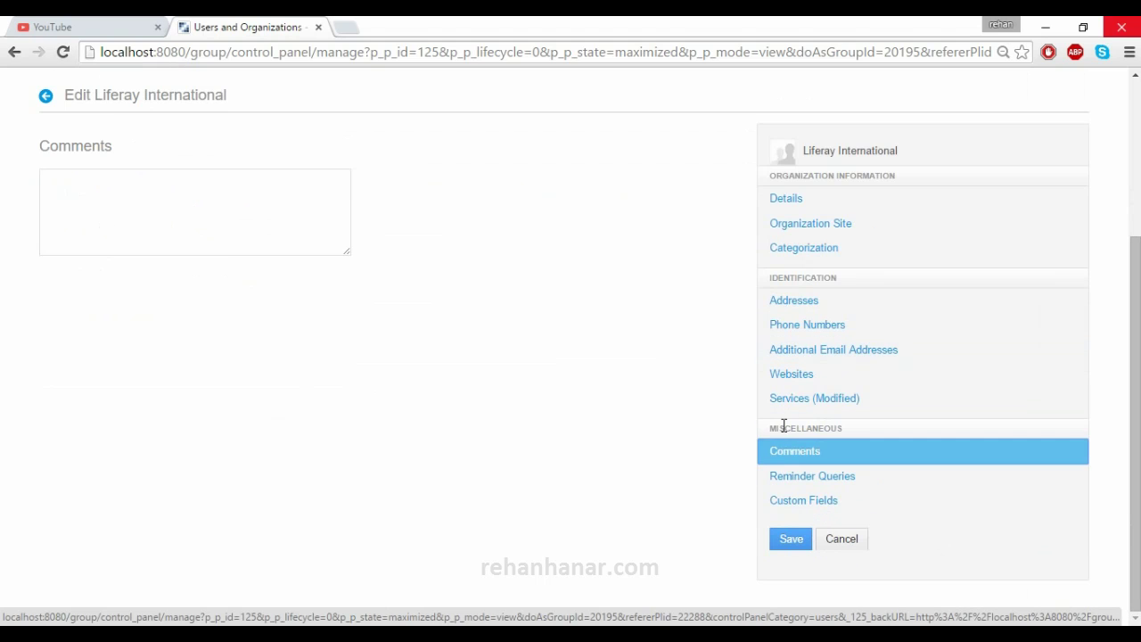
Examine the Reminder Queries section, including the default language field and the available localized languages
{"action": "left_click", "coordinate": [786, 483]}
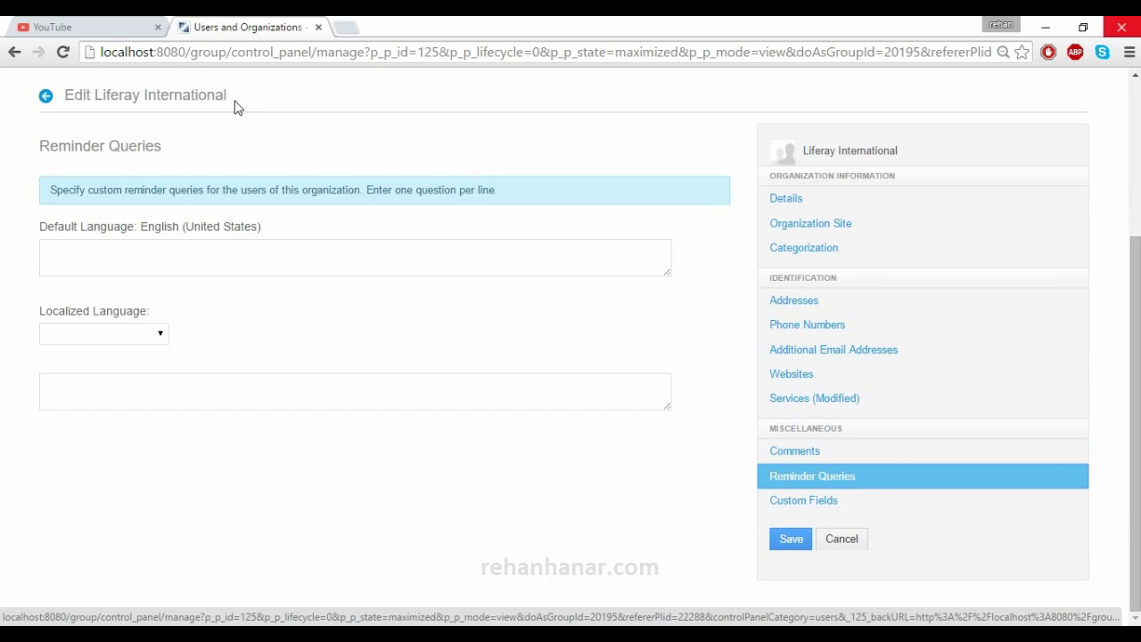
{"action": "left_click", "coordinate": [155, 264]}
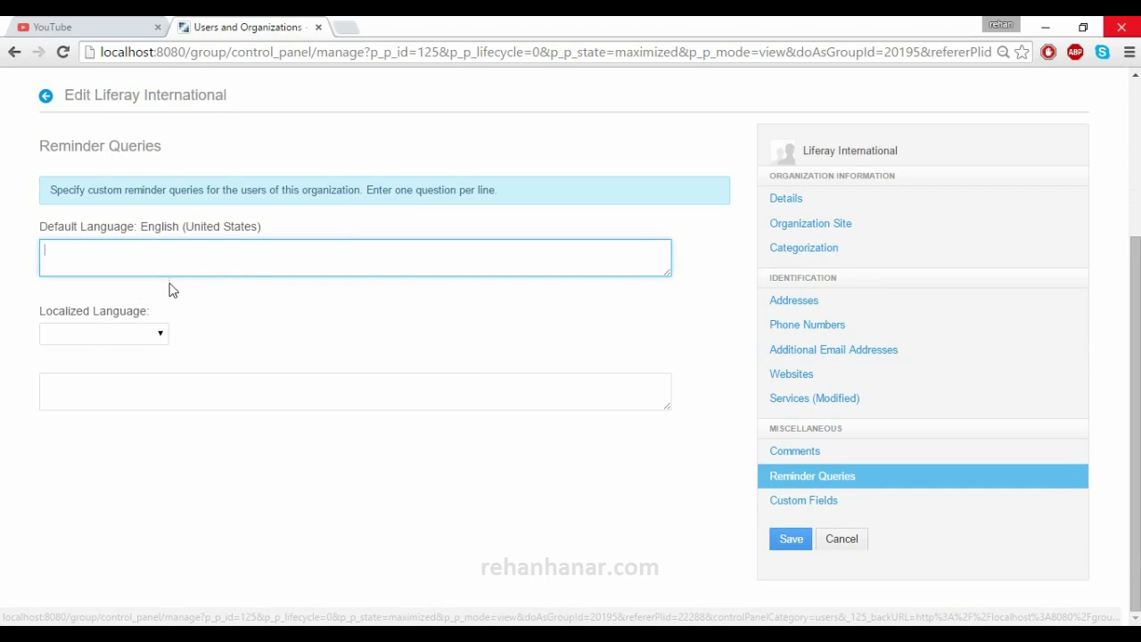
{"action": "left_click", "coordinate": [132, 343]}
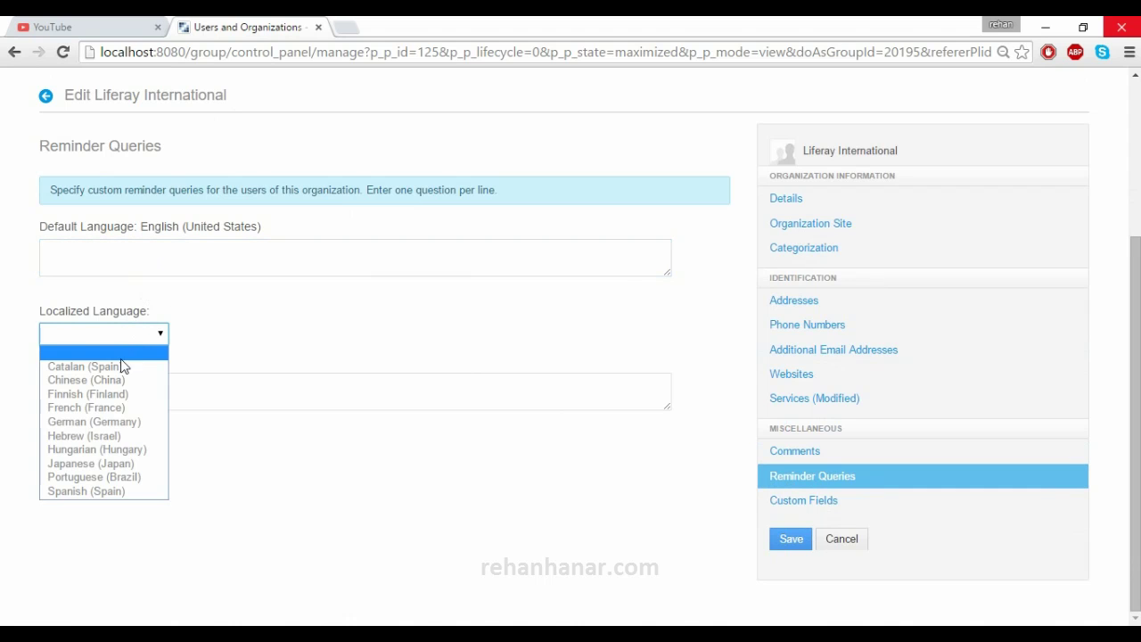
{"action": "left_click", "coordinate": [289, 334]}
{"action": "left_click", "coordinate": [155, 333]}
{"action": "left_click", "coordinate": [273, 320]}
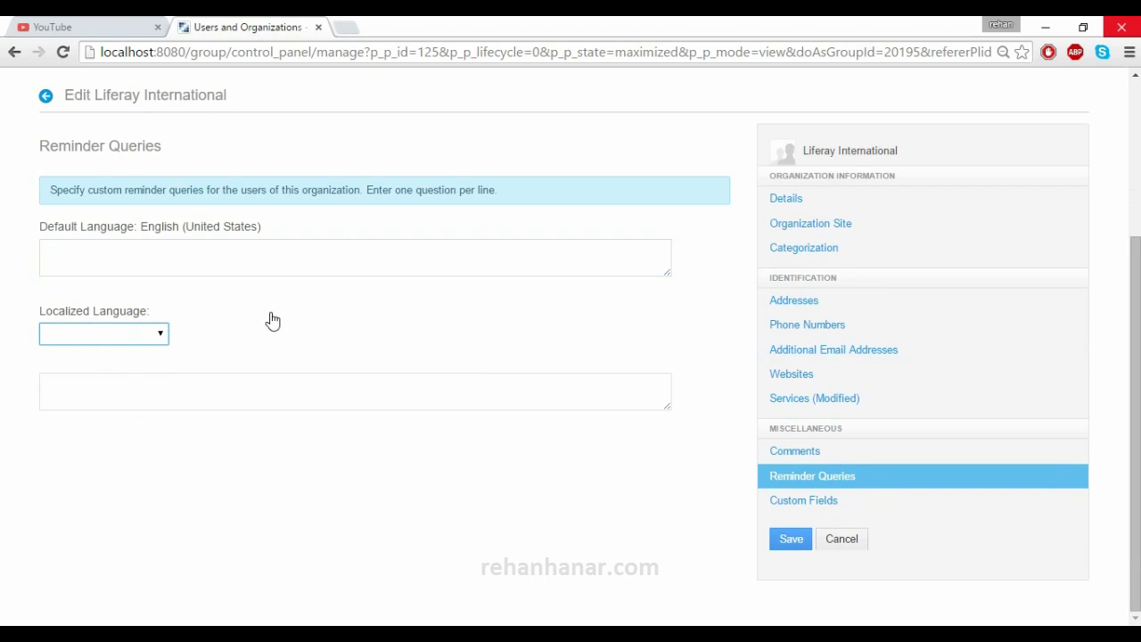
{"action": "left_click", "coordinate": [165, 341]}
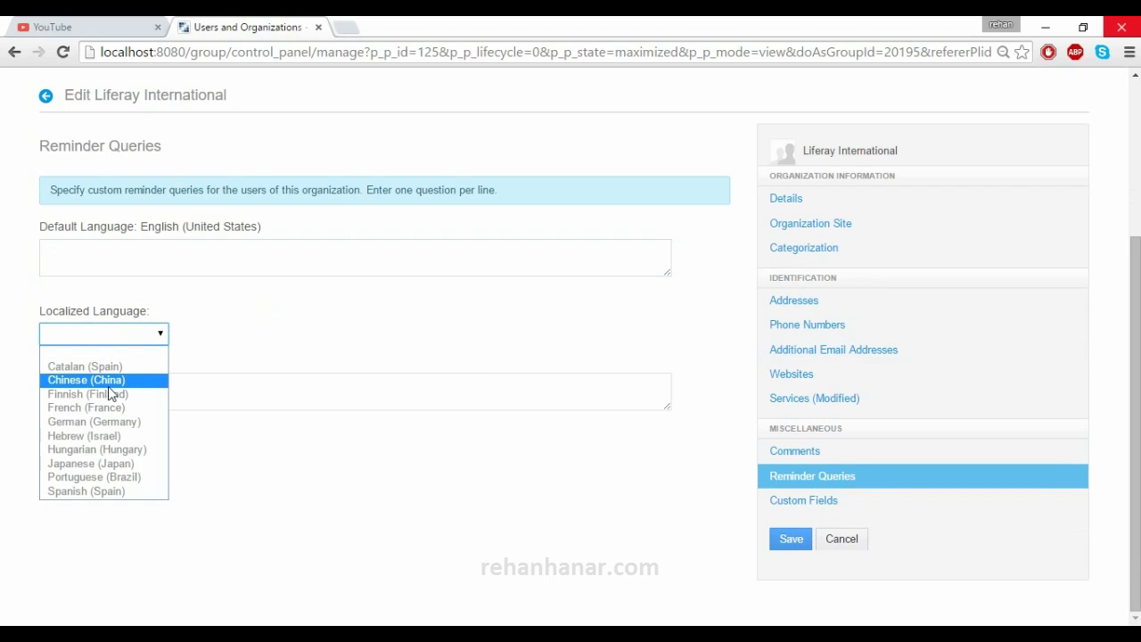
{"action": "left_click", "coordinate": [281, 329]}
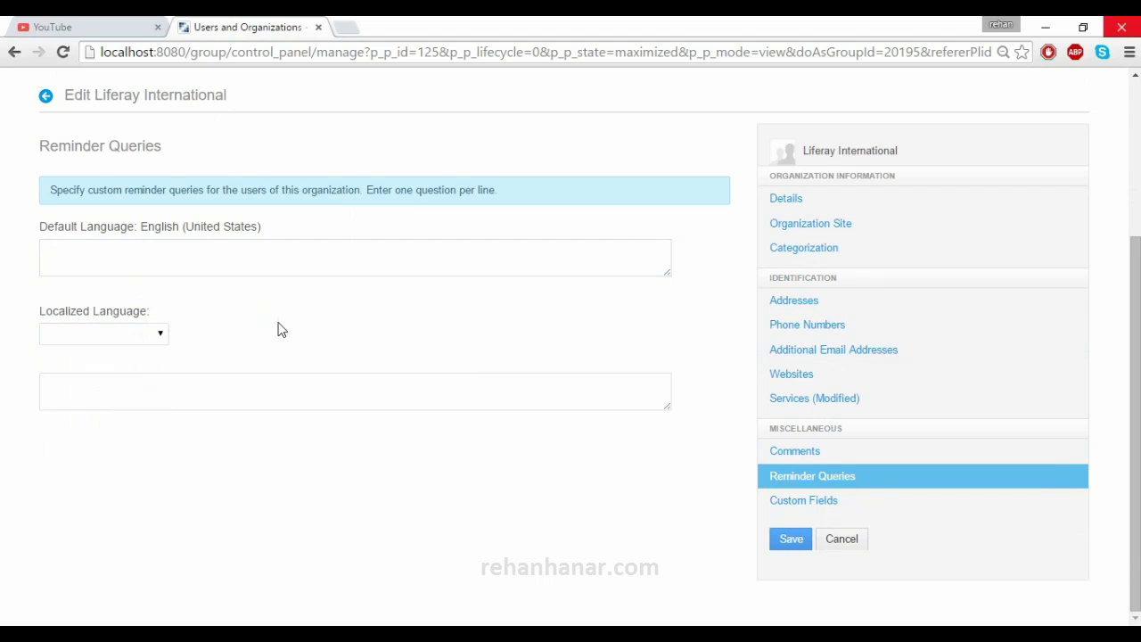
Check the Custom Fields section of Liferay International and save the organization's changes
{"action": "left_click", "coordinate": [807, 500]}
{"action": "scroll", "coordinate": [321, 410], "scroll_direction": "up", "scroll_amount": 3}
{"action": "scroll", "coordinate": [560, 419], "scroll_direction": "down", "scroll_amount": 1}
{"action": "scroll", "coordinate": [624, 455], "scroll_direction": "up", "scroll_amount": 1}
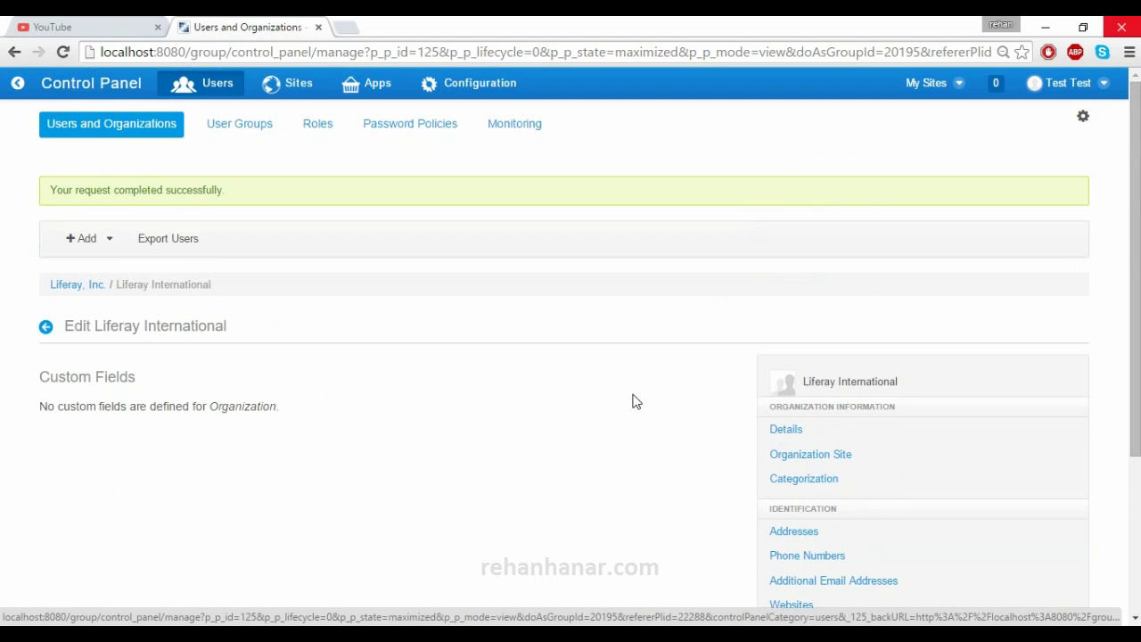
{"action": "scroll", "coordinate": [632, 401], "scroll_direction": "down", "scroll_amount": 3}
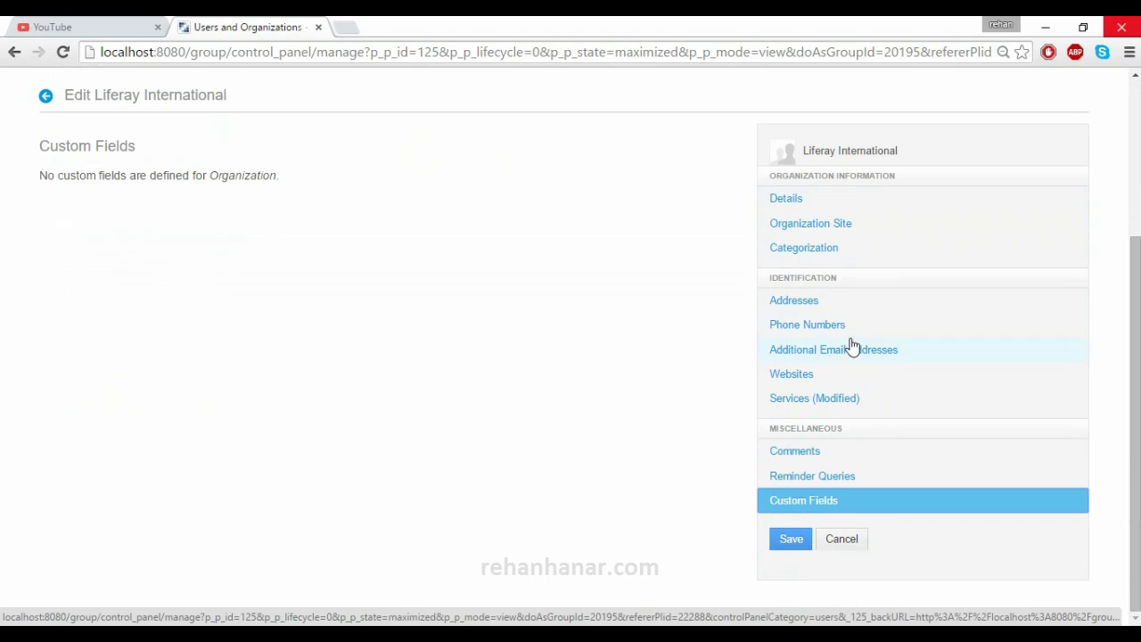
{"action": "left_click", "coordinate": [789, 544]}
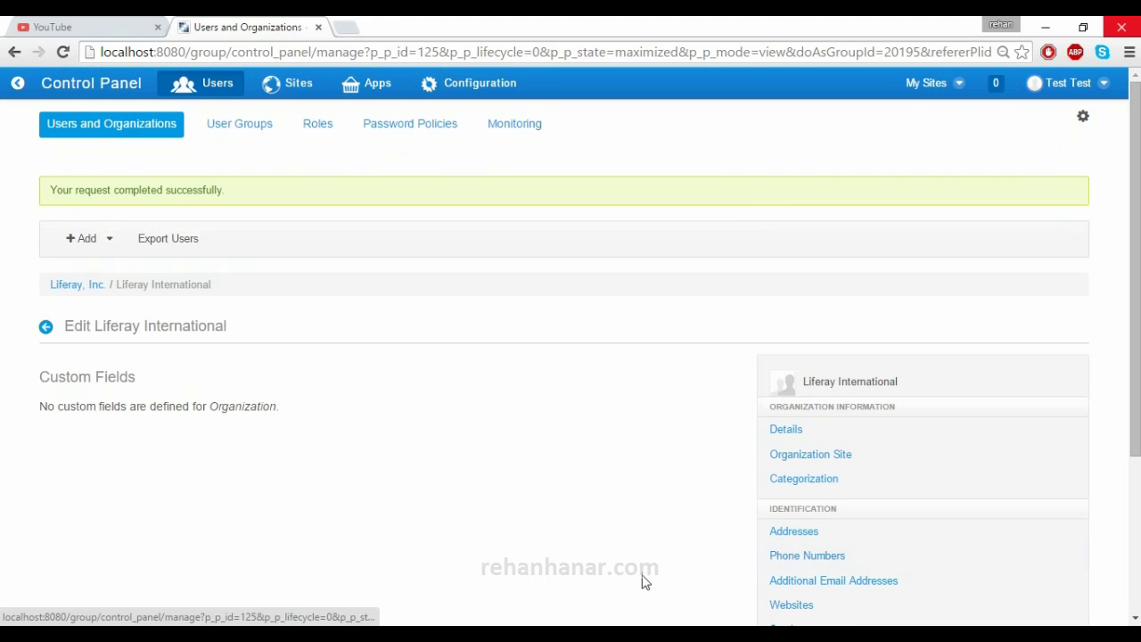
Start a new location organization and name it Liferay America
{"action": "left_click", "coordinate": [83, 246]}
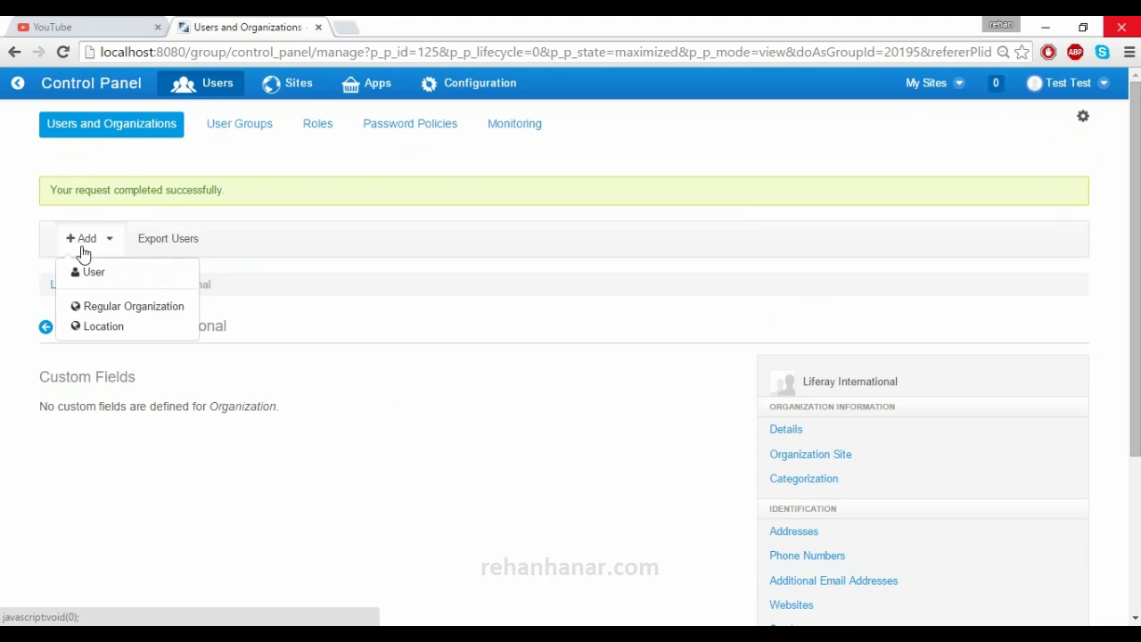
{"action": "left_click", "coordinate": [92, 327]}
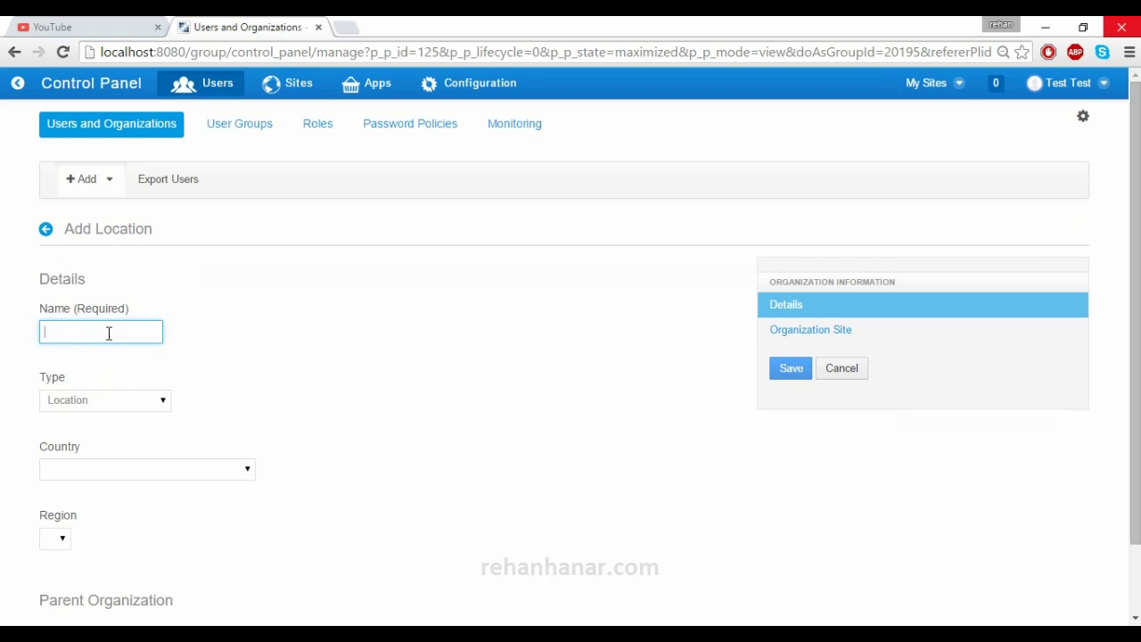
{"action": "type", "text": "Liferay America"}
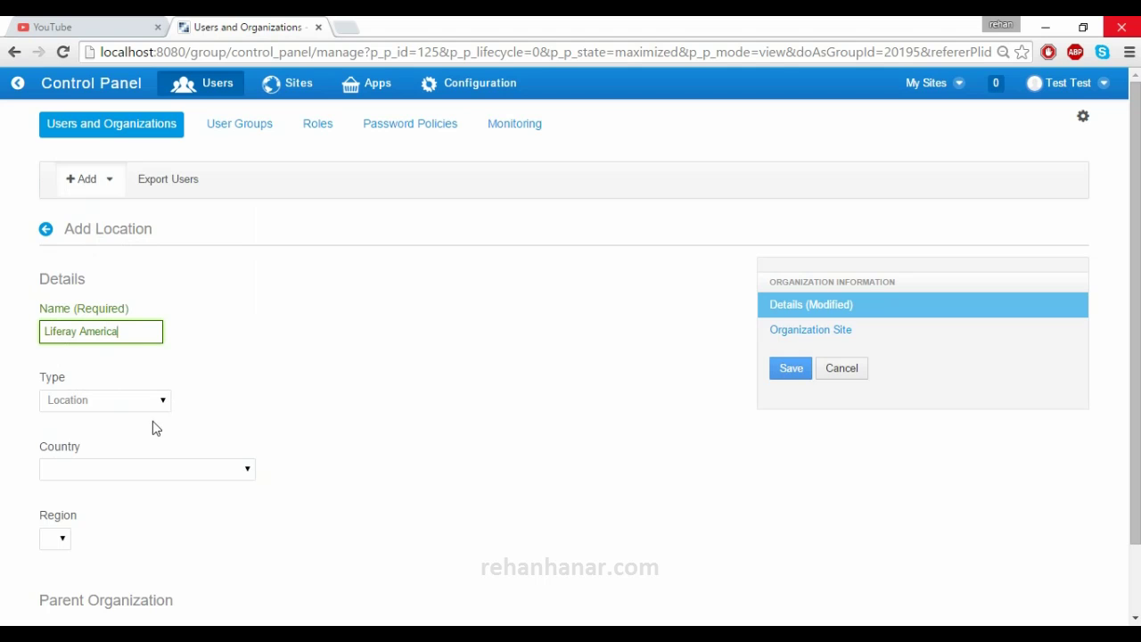
Set the location's country to American Samoa and check the available regions
{"action": "left_click", "coordinate": [135, 470]}
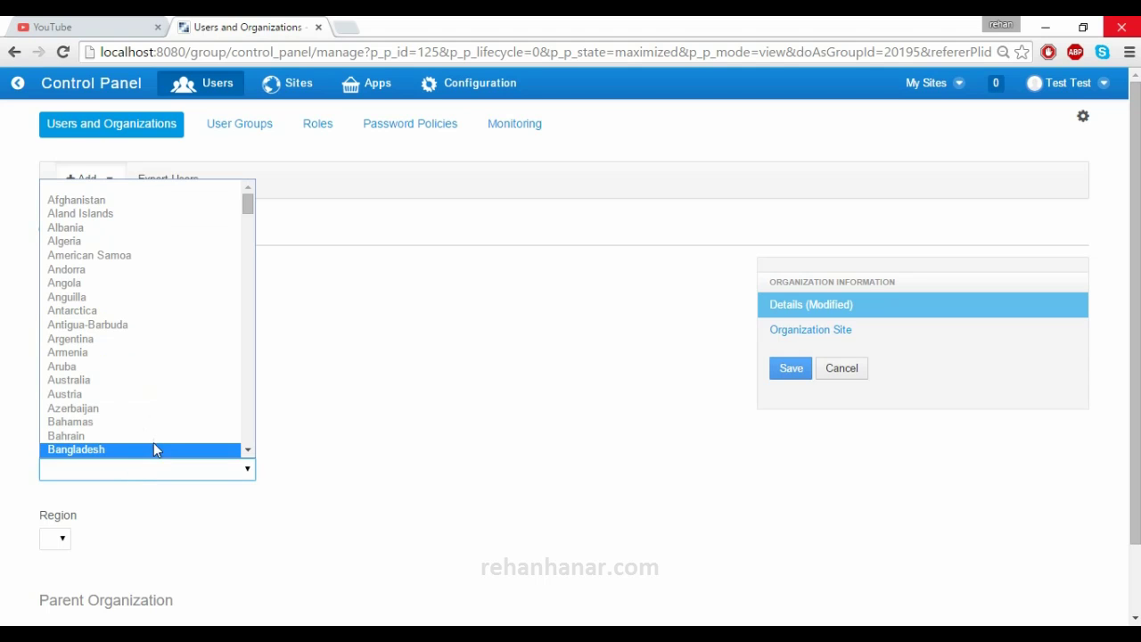
{"action": "left_click", "coordinate": [124, 266]}
{"action": "scroll", "coordinate": [359, 387], "scroll_direction": "down", "scroll_amount": 2}
{"action": "left_click", "coordinate": [55, 457]}
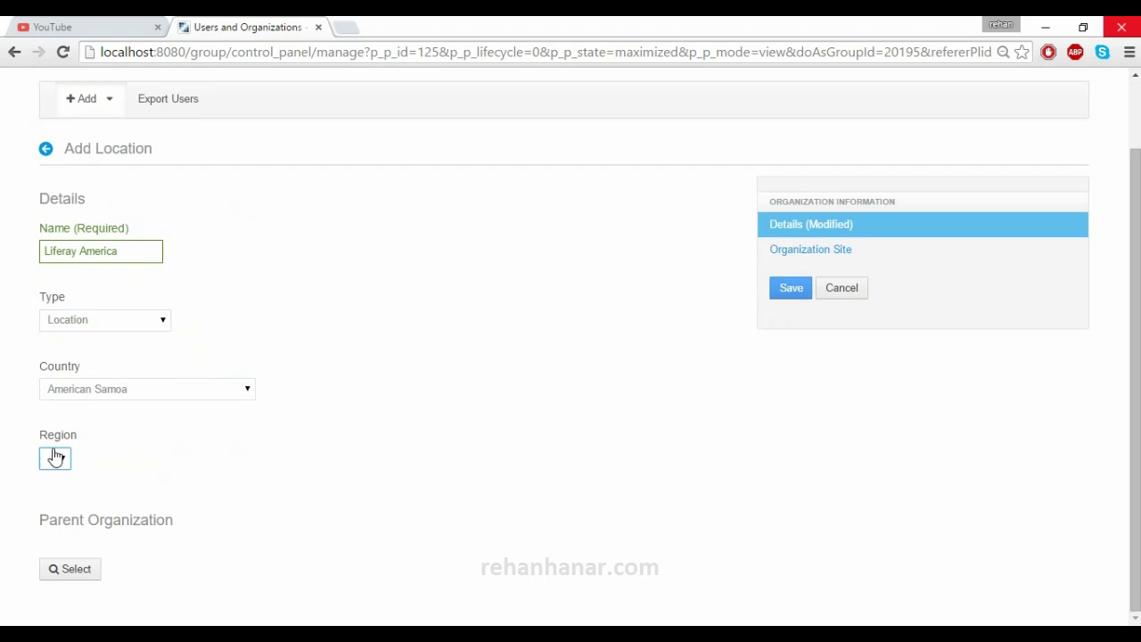
{"action": "left_click", "coordinate": [265, 490]}
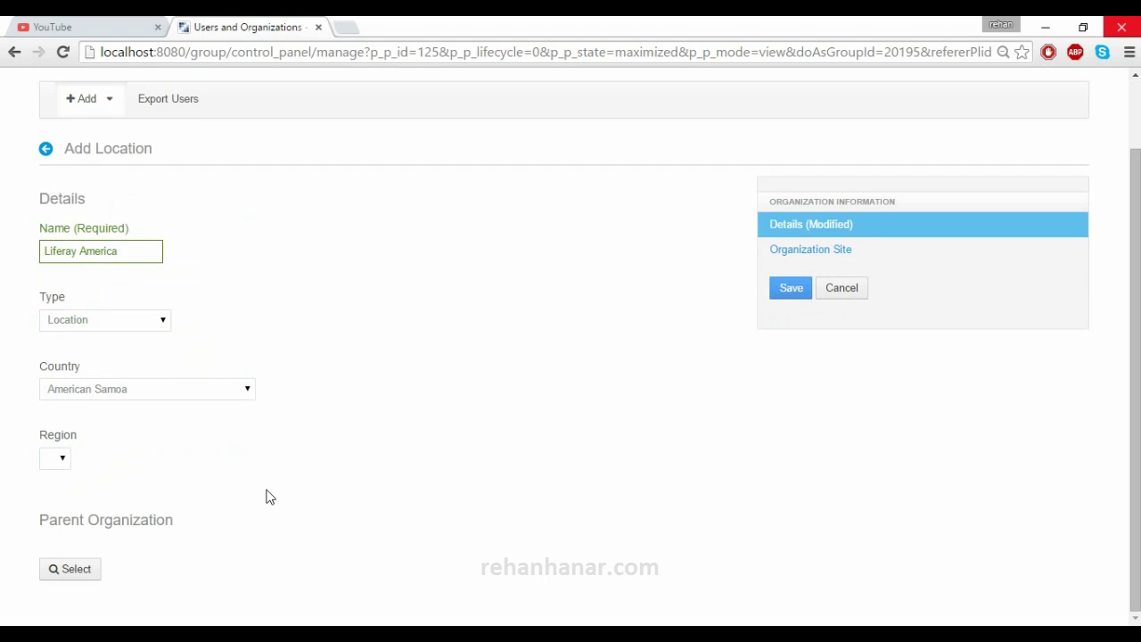
Choose Liferay International as the parent organization of the Liferay America location
{"action": "left_click", "coordinate": [91, 567]}
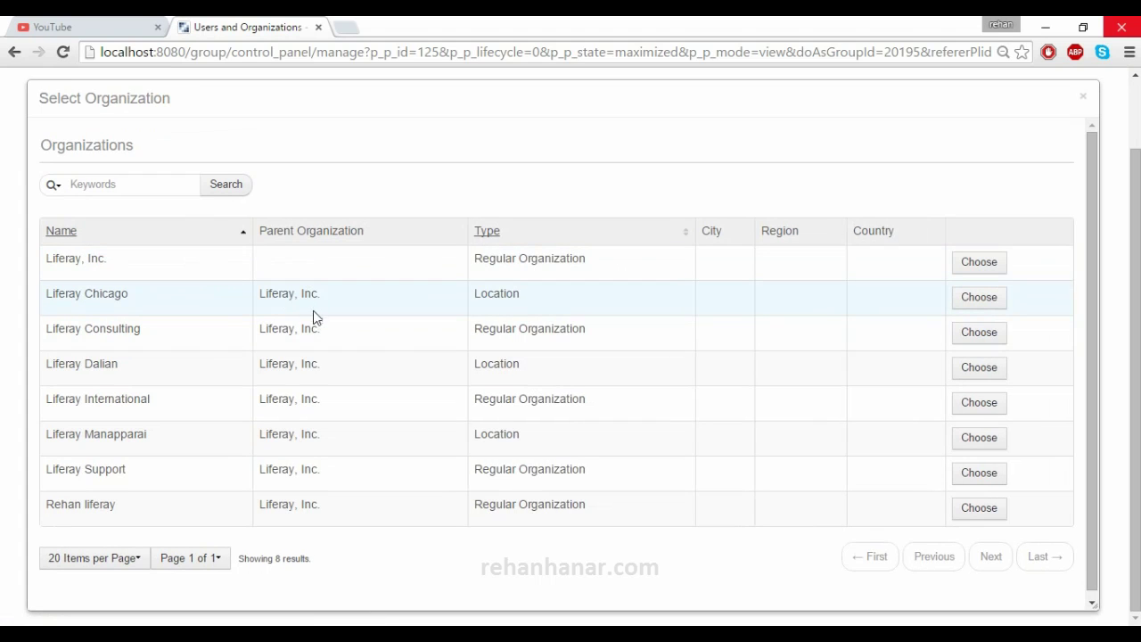
{"action": "left_click", "coordinate": [979, 403]}
{"action": "scroll", "coordinate": [698, 436], "scroll_direction": "down", "scroll_amount": 1}
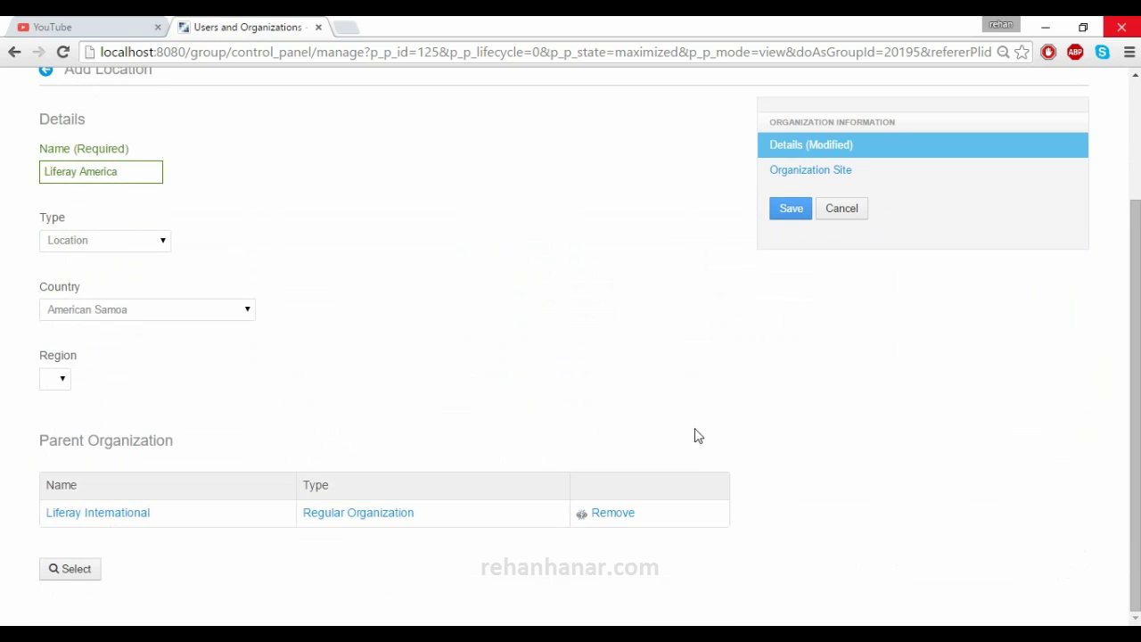
Check the new location's Organization Site option, return to its details and save the Liferay America location
{"action": "left_click", "coordinate": [817, 180]}
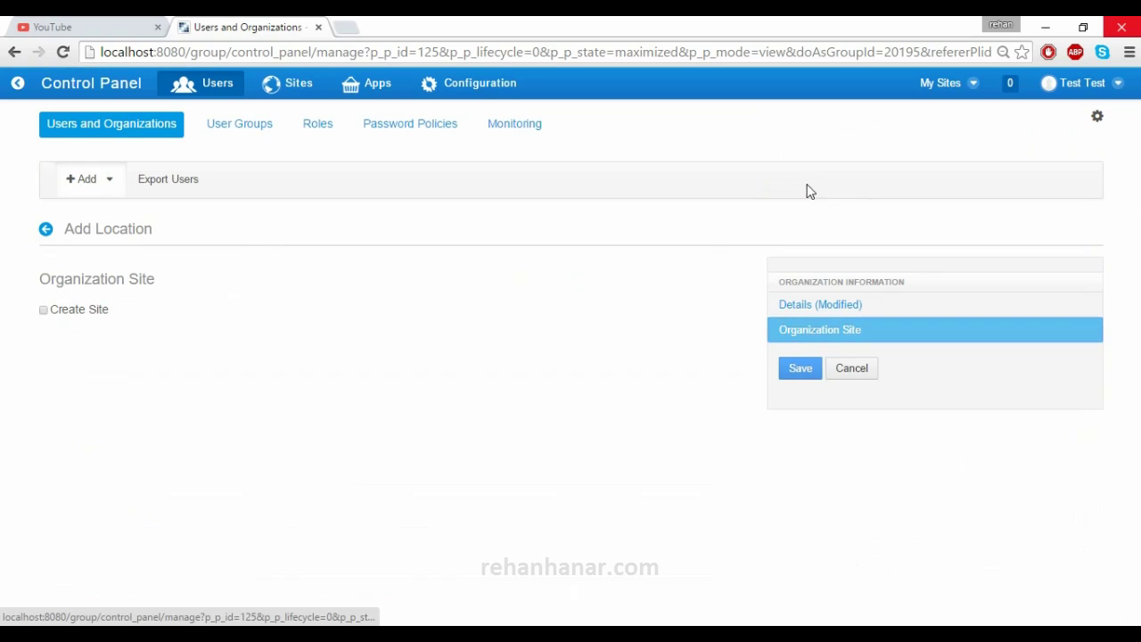
{"action": "left_click", "coordinate": [818, 308]}
{"action": "left_click", "coordinate": [792, 371]}
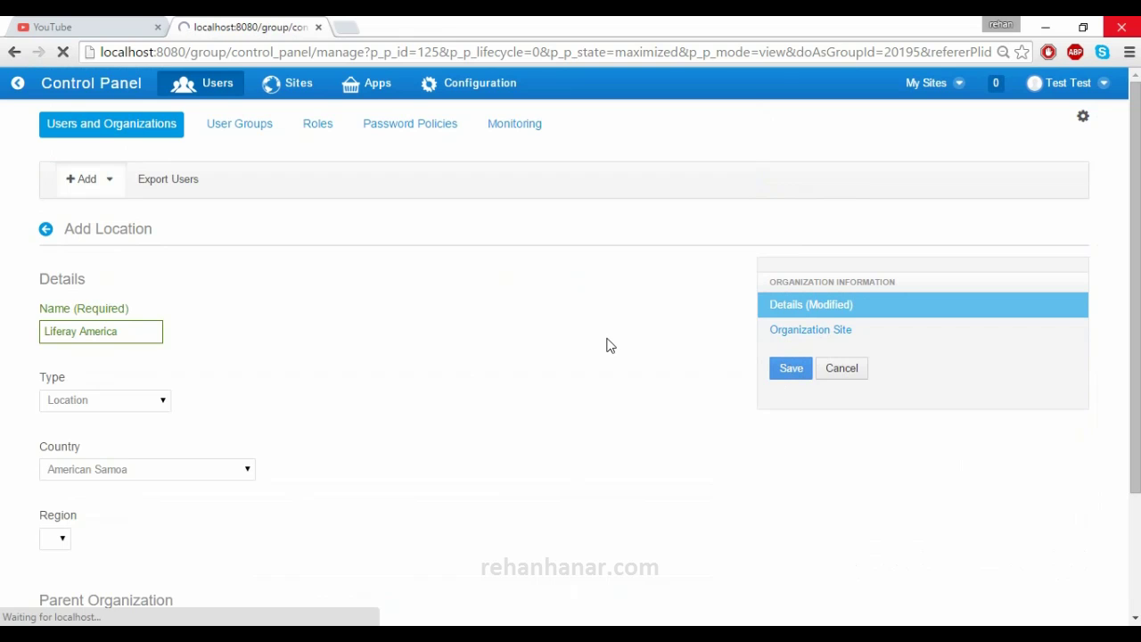
{"action": "scroll", "coordinate": [142, 339], "scroll_direction": "down", "scroll_amount": 4}
{"action": "scroll", "coordinate": [134, 337], "scroll_direction": "up", "scroll_amount": 4}
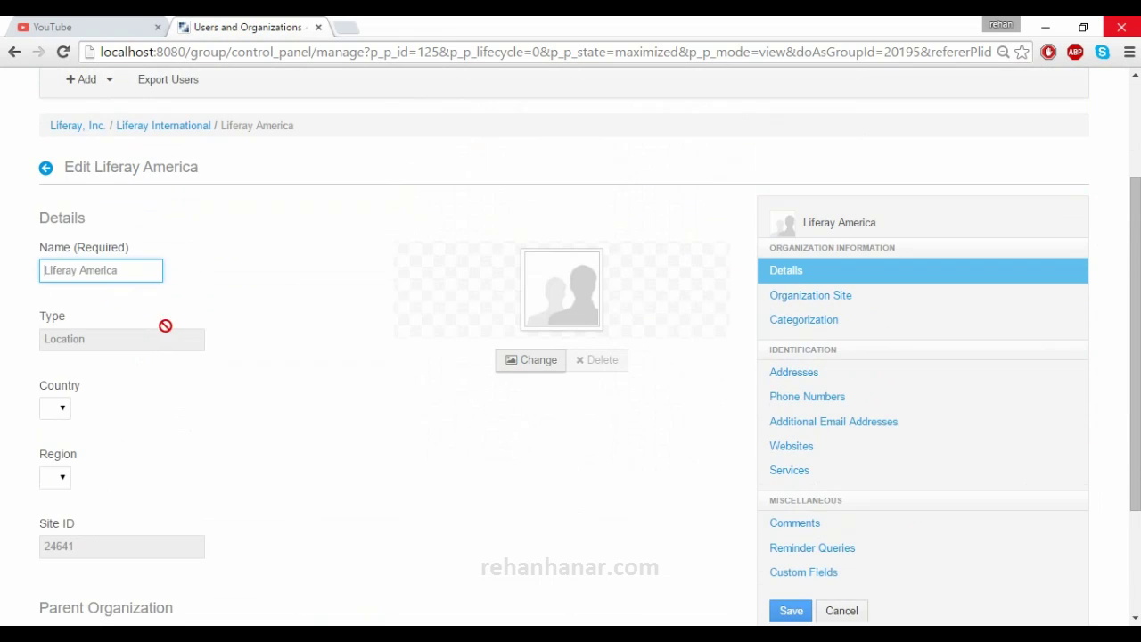
Review the name, type, country and region in the saved details of the Liferay America location
{"action": "scroll", "coordinate": [234, 373], "scroll_direction": "down", "scroll_amount": 2}
{"action": "scroll", "coordinate": [179, 339], "scroll_direction": "up", "scroll_amount": 2}
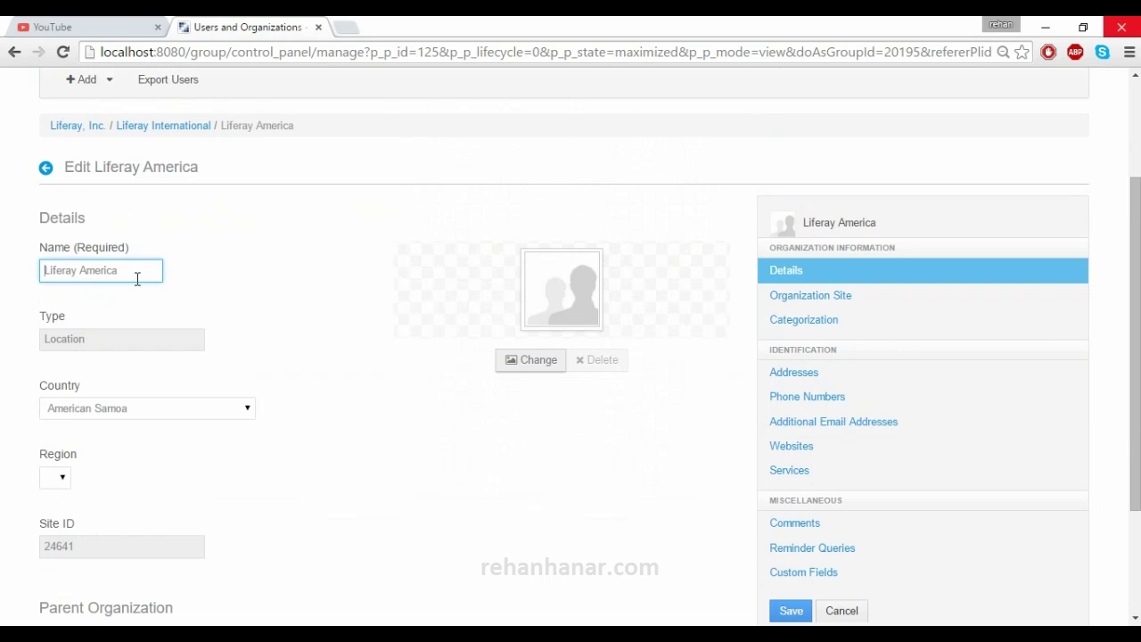
{"action": "left_click_drag", "start_coordinate": [136, 273], "coordinate": [26, 285]}
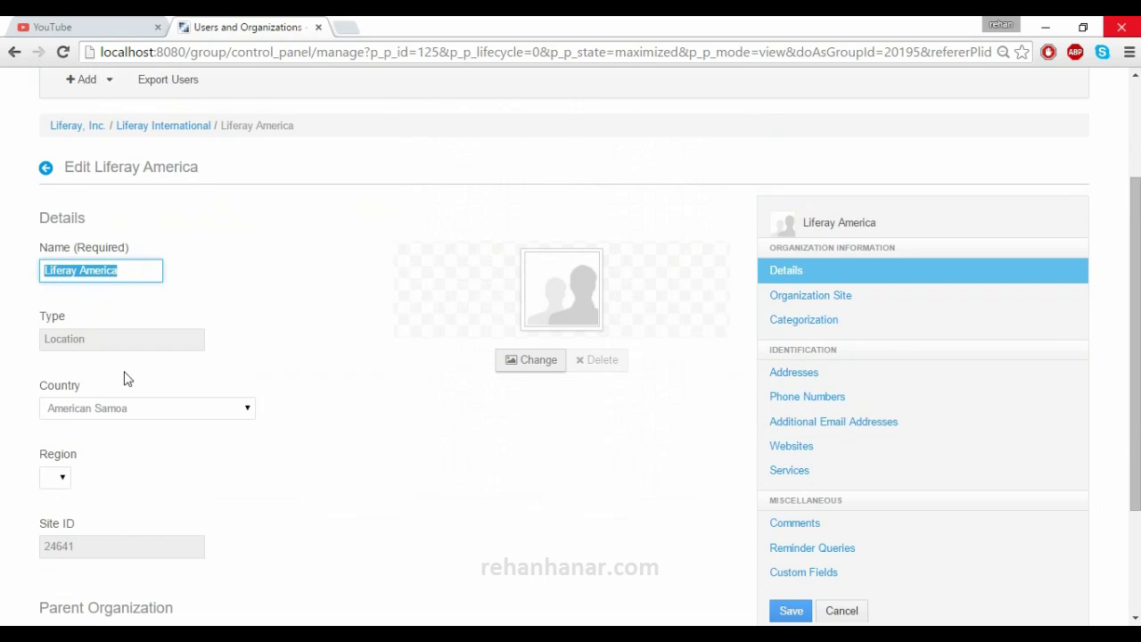
{"action": "left_click", "coordinate": [285, 490]}
{"action": "scroll", "coordinate": [287, 488], "scroll_direction": "down", "scroll_amount": 1}
{"action": "left_click_drag", "start_coordinate": [82, 465], "coordinate": [36, 473]}
{"action": "key", "text": "Return"}
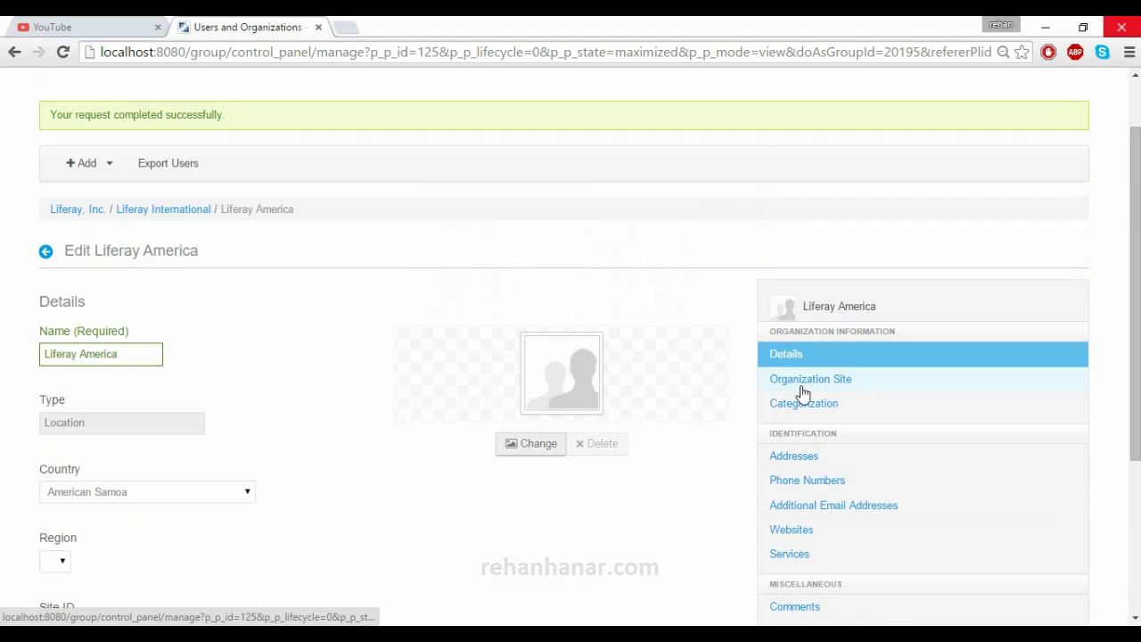
{"action": "scroll", "coordinate": [531, 473], "scroll_direction": "down", "scroll_amount": 3}
{"action": "scroll", "coordinate": [533, 476], "scroll_direction": "up", "scroll_amount": 2}
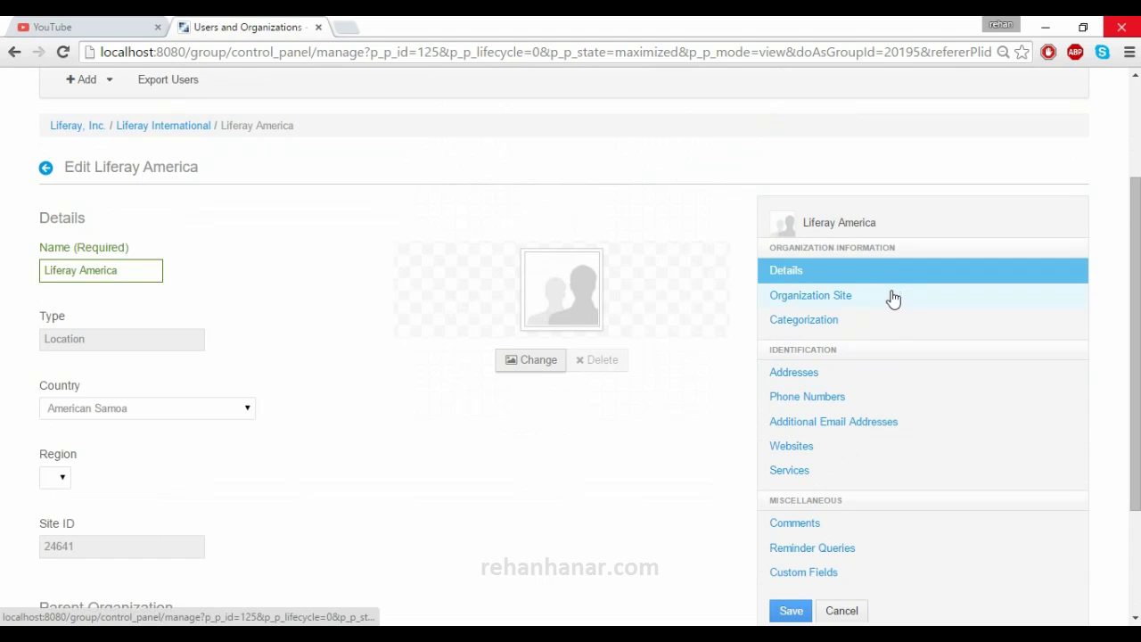
Look through the location's organization site, categorization, addresses, websites and services sections, including the available service types
{"action": "left_click", "coordinate": [891, 297]}
{"action": "left_click", "coordinate": [885, 321]}
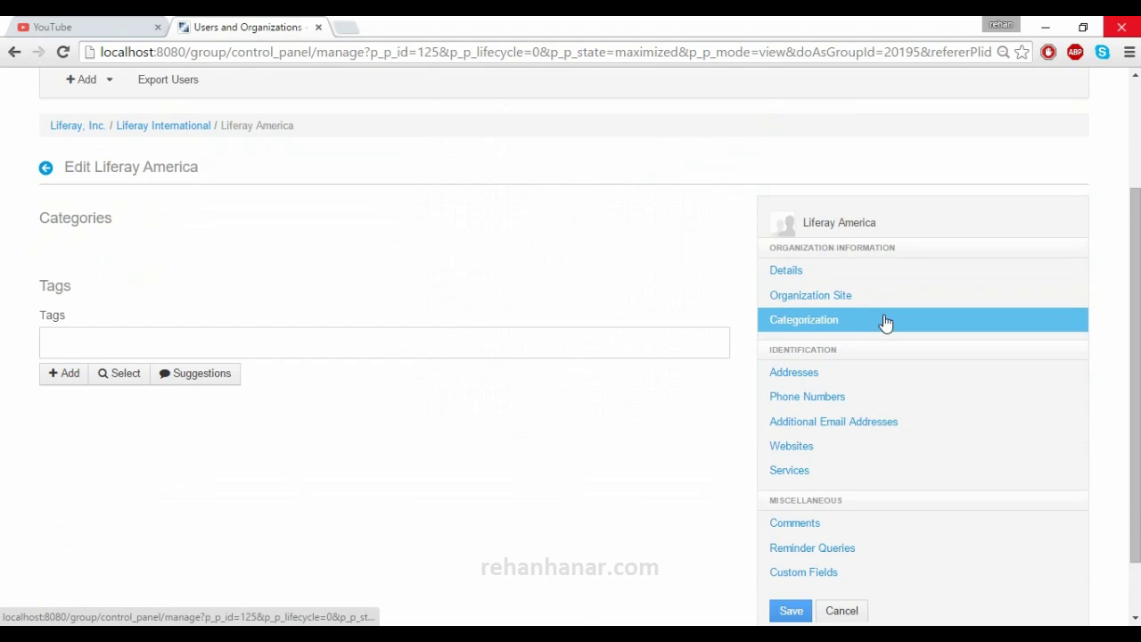
{"action": "left_click", "coordinate": [464, 343]}
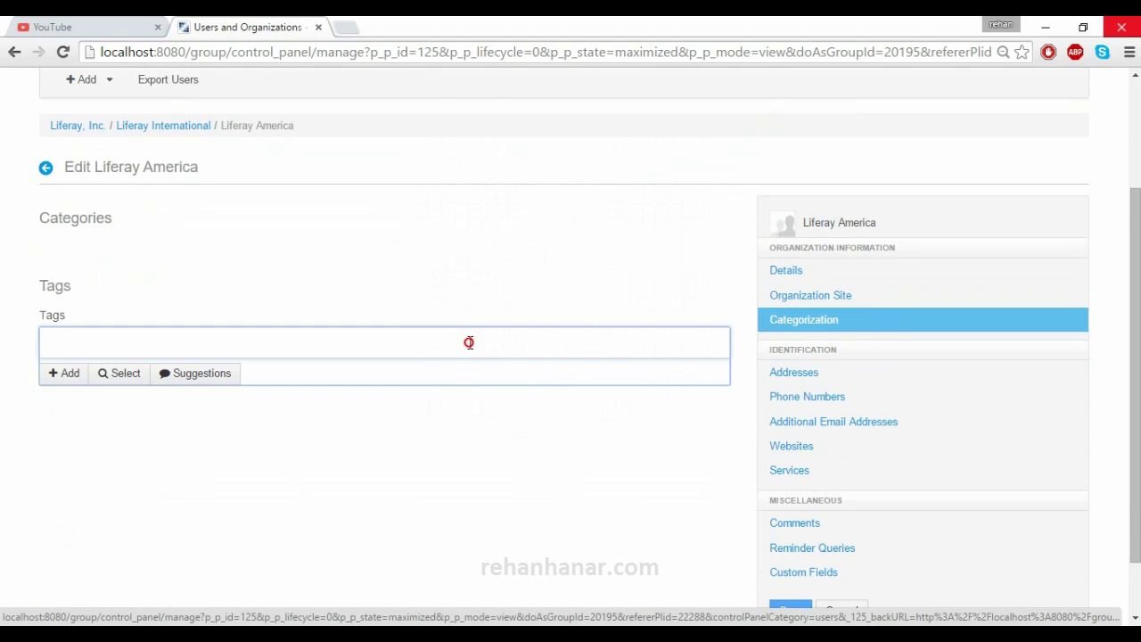
{"action": "left_click", "coordinate": [807, 374]}
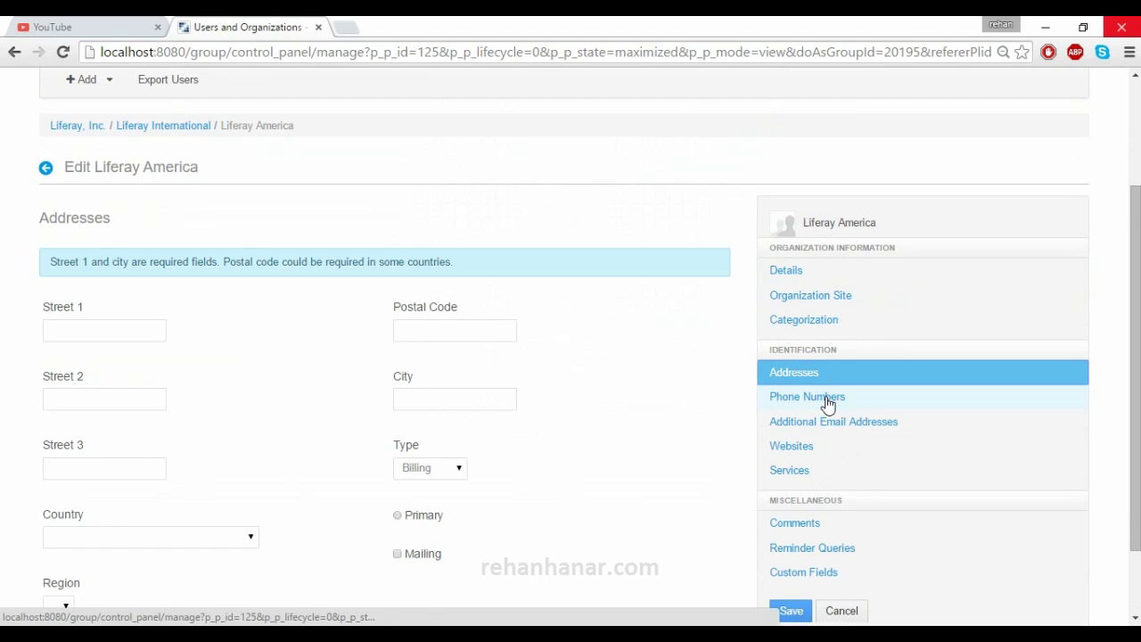
{"action": "left_click", "coordinate": [846, 457]}
{"action": "left_click", "coordinate": [840, 469]}
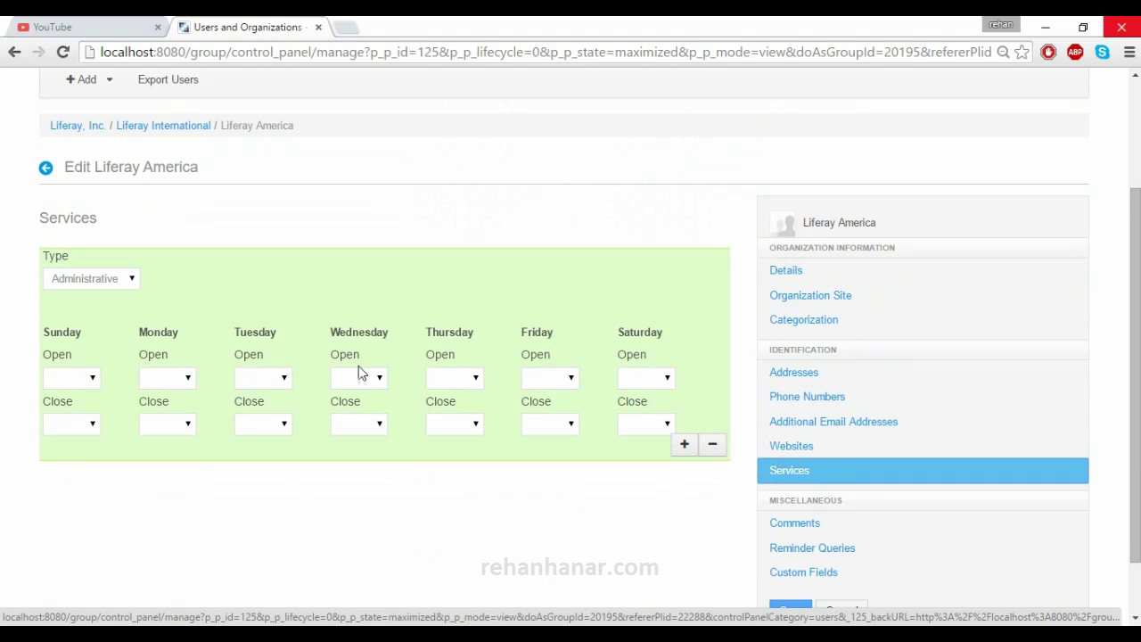
{"action": "left_click", "coordinate": [77, 283]}
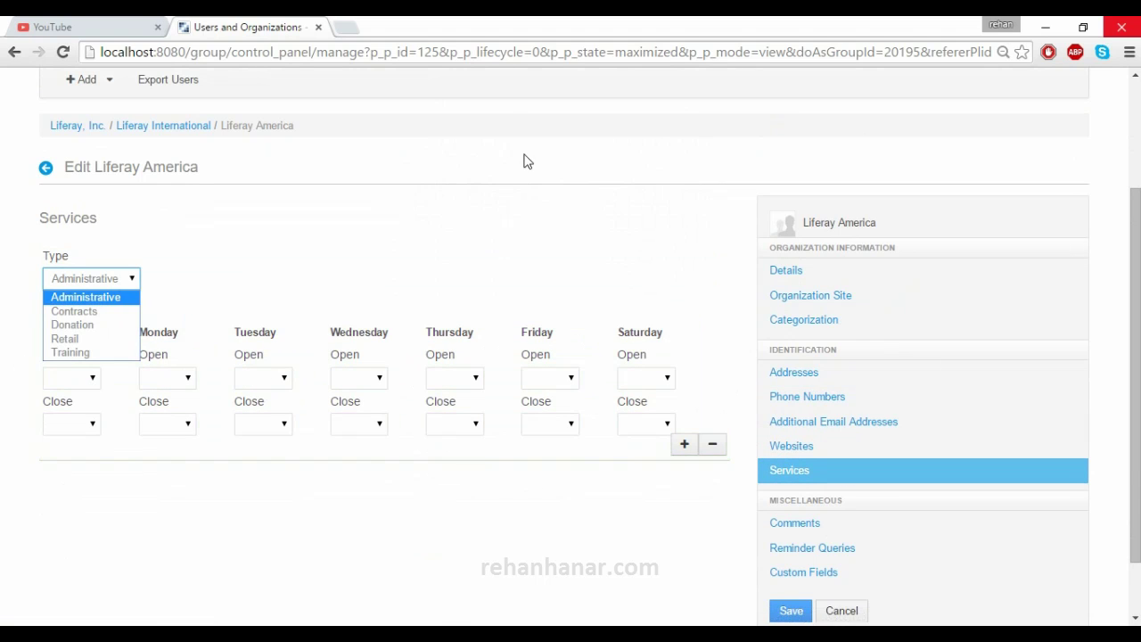
{"action": "left_click", "coordinate": [531, 183]}
Check the location's comments, reminder queries and custom fields, and save Liferay America
{"action": "left_click", "coordinate": [869, 528]}
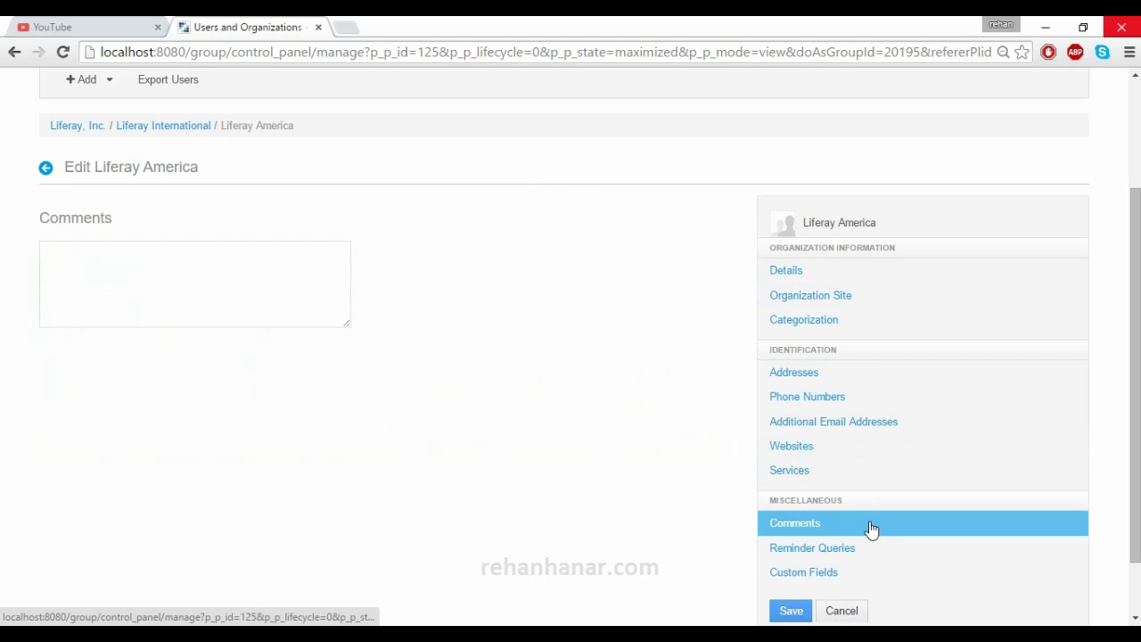
{"action": "left_click", "coordinate": [853, 552]}
{"action": "left_click", "coordinate": [850, 573]}
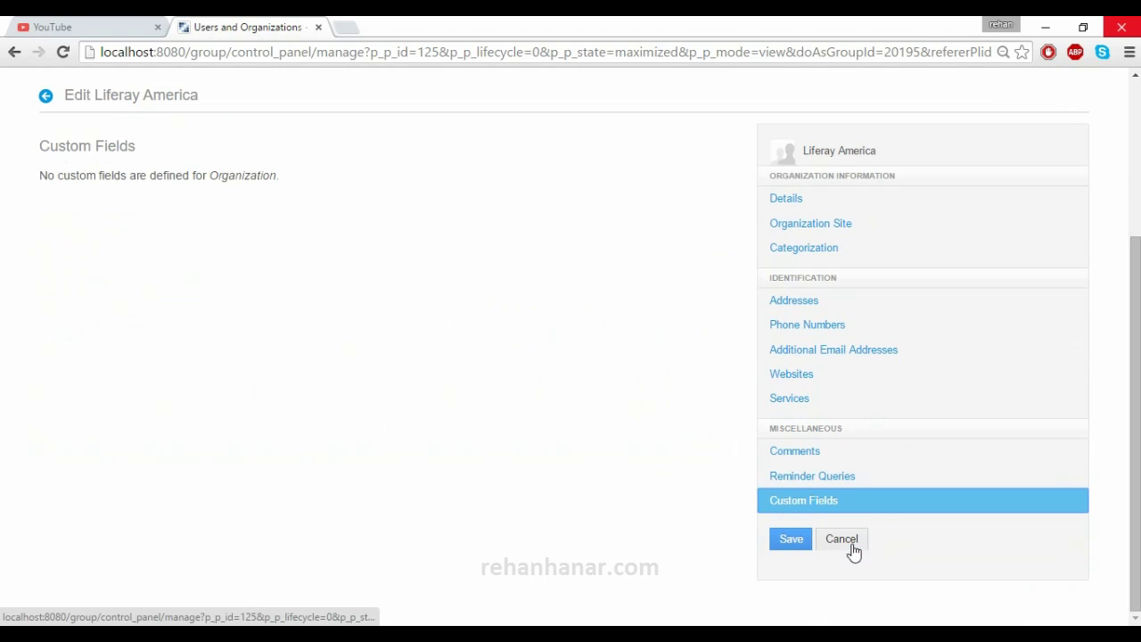
{"action": "left_click", "coordinate": [792, 541]}
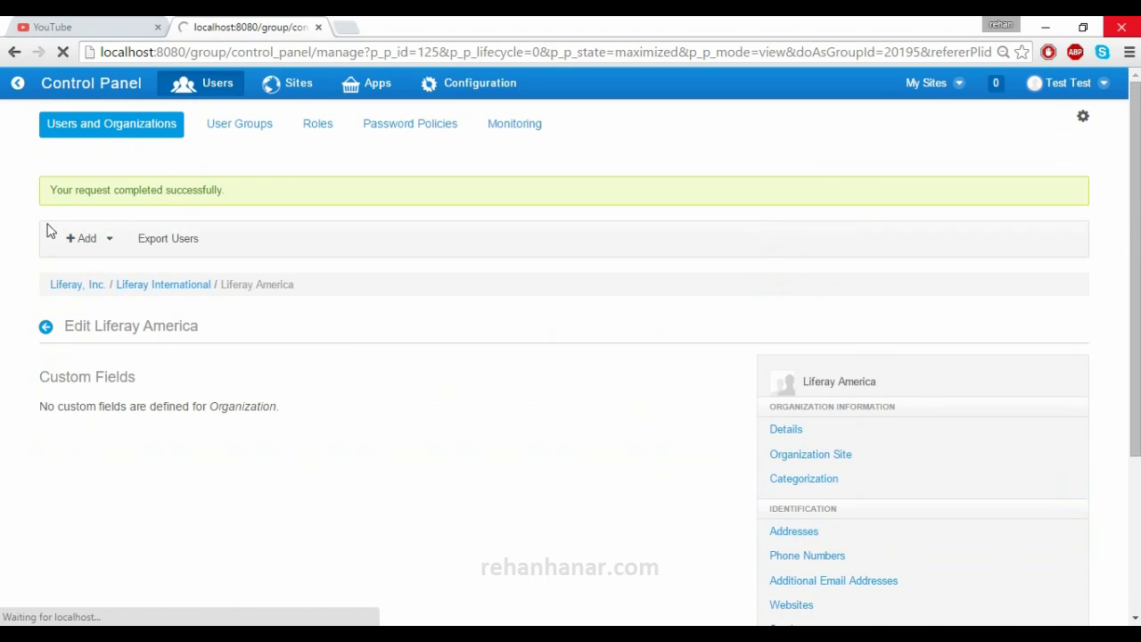
List all organizations and select the Liferay International and Liferay America entries to compare them
{"action": "left_click", "coordinate": [119, 141]}
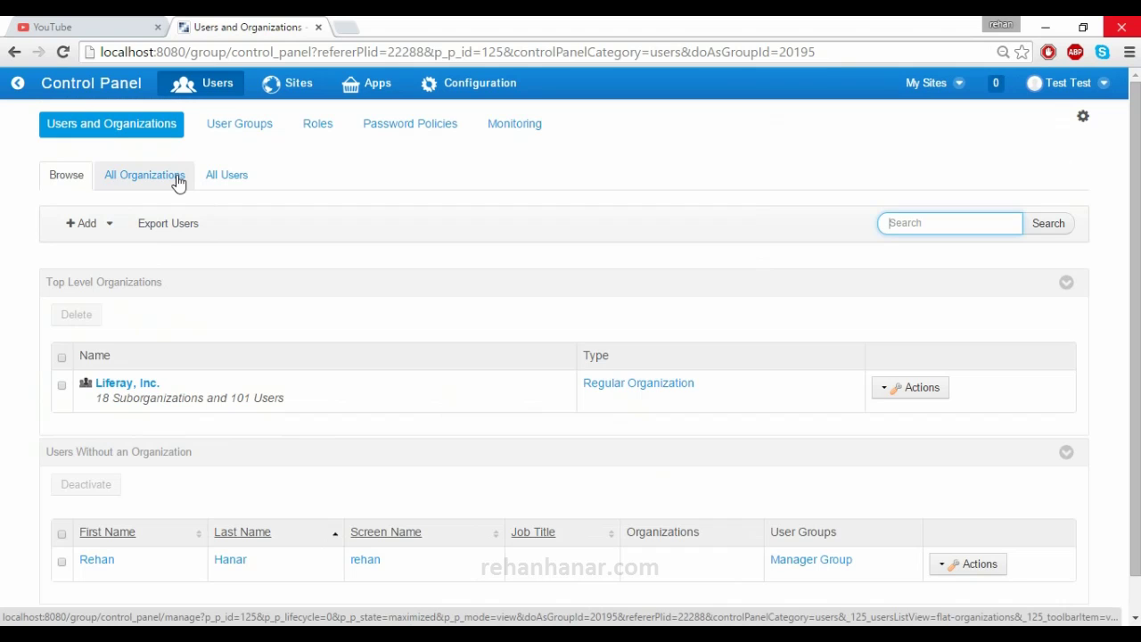
{"action": "left_click", "coordinate": [178, 181]}
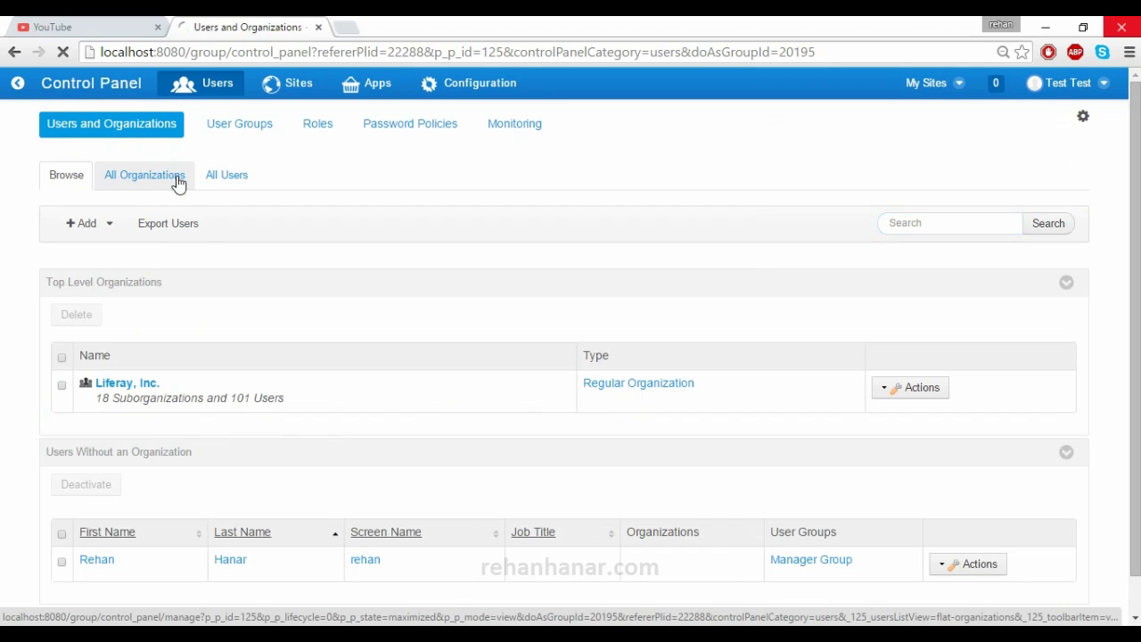
{"action": "scroll", "coordinate": [121, 417], "scroll_direction": "down", "scroll_amount": 2}
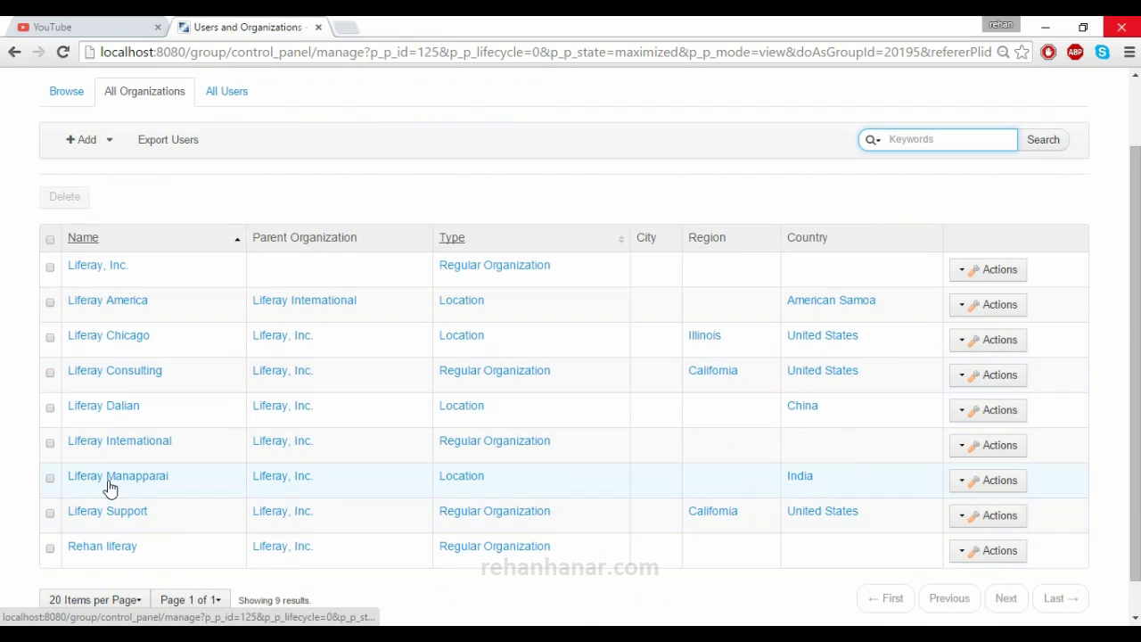
{"action": "left_click", "coordinate": [40, 443]}
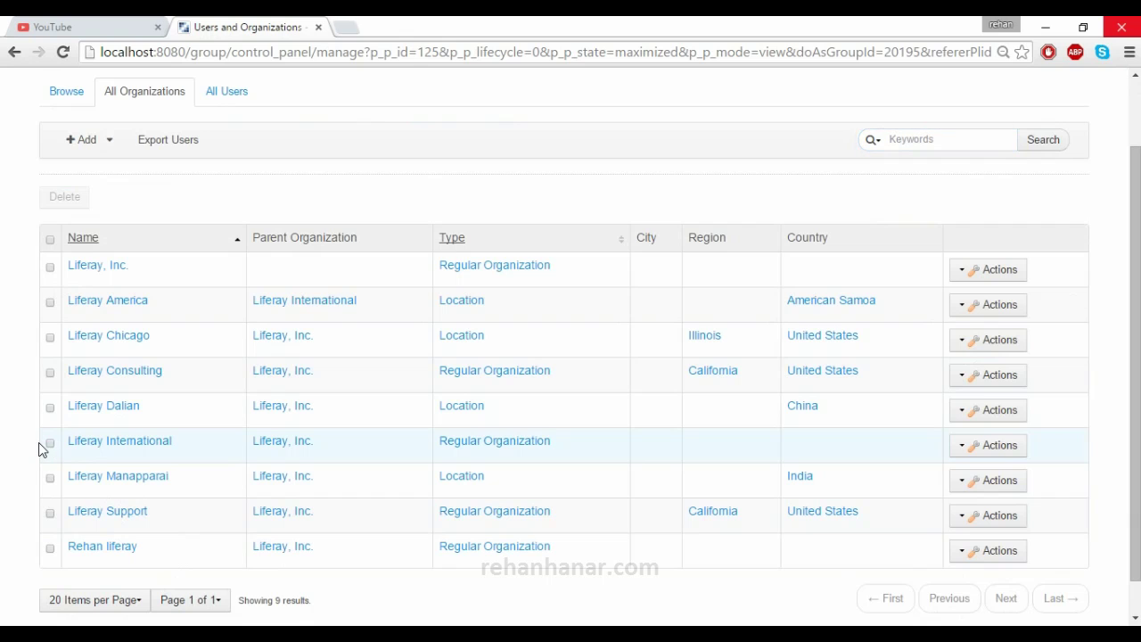
{"action": "left_click", "coordinate": [49, 445]}
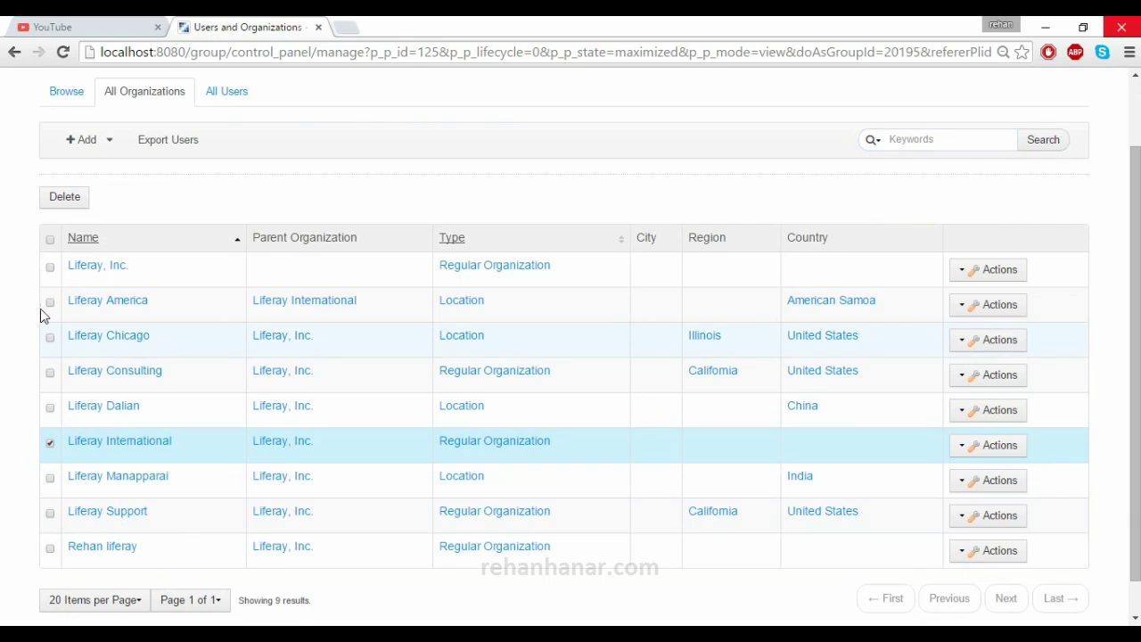
{"action": "left_click", "coordinate": [50, 302]}
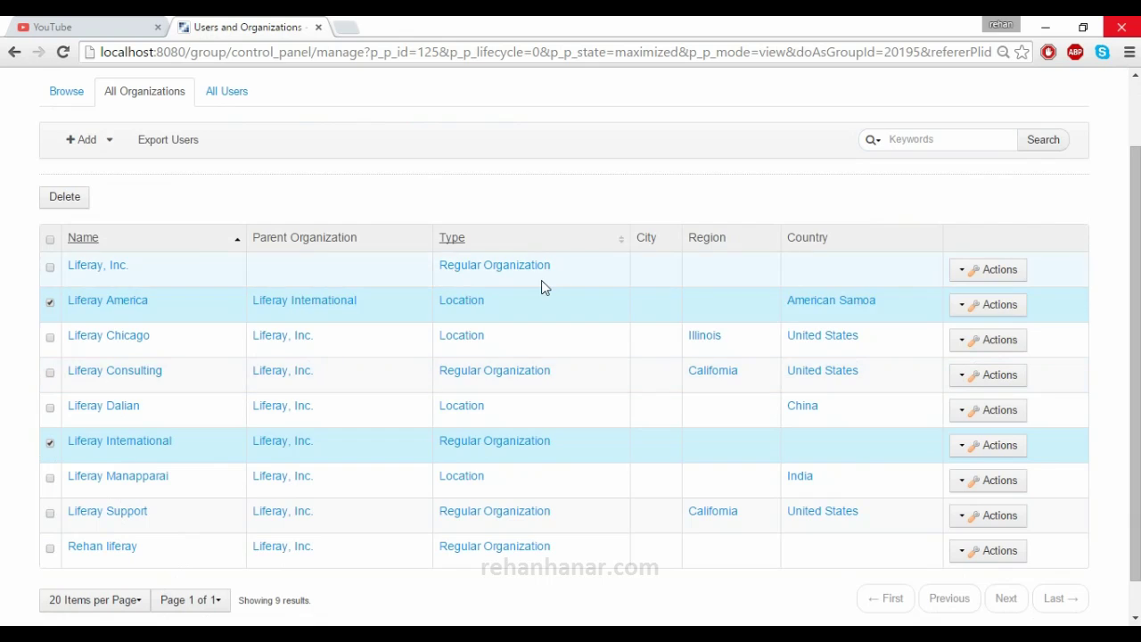
Start a new user group and name it Lead Group
{"action": "scroll", "coordinate": [541, 287], "scroll_direction": "up", "scroll_amount": 2}
{"action": "left_click", "coordinate": [233, 130]}
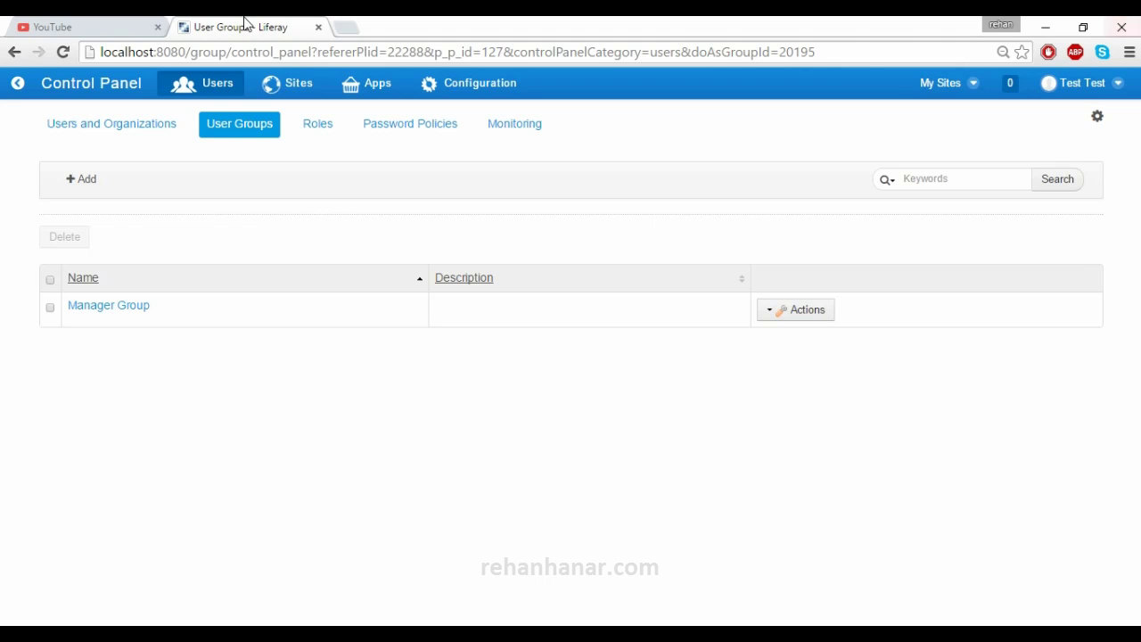
{"action": "left_click", "coordinate": [89, 182]}
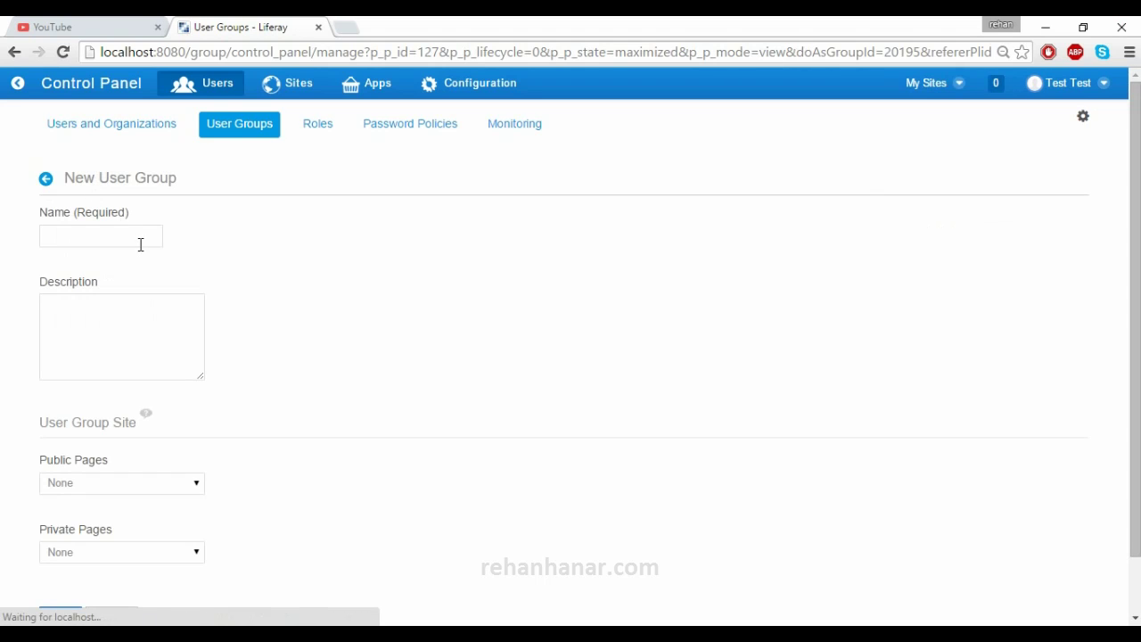
{"action": "left_click", "coordinate": [141, 245]}
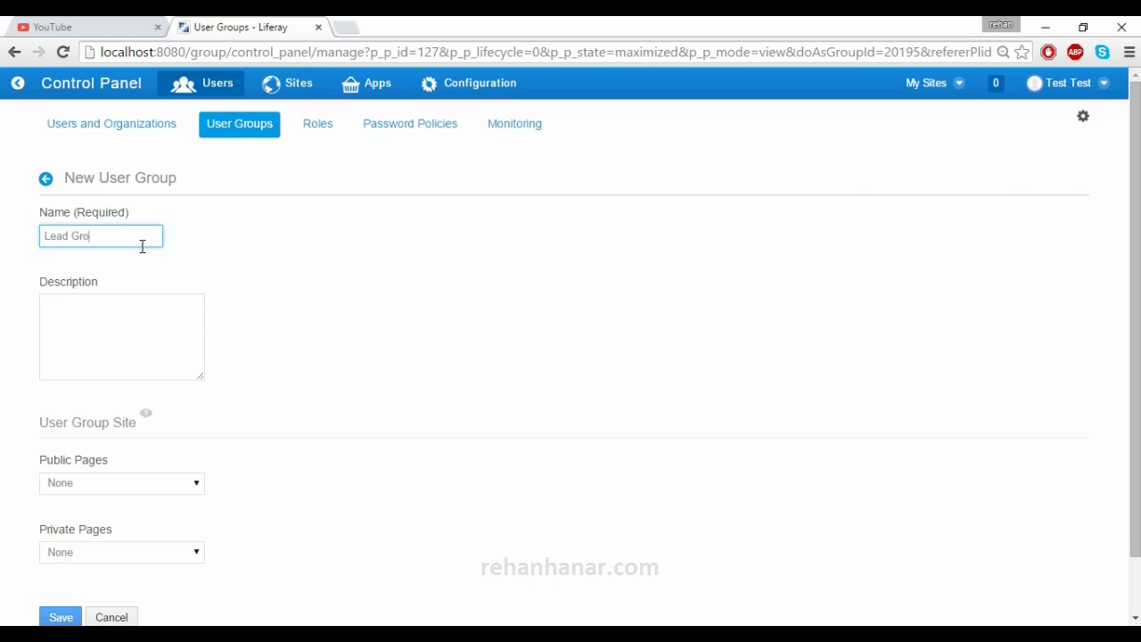
{"action": "key", "text": "Tab"}
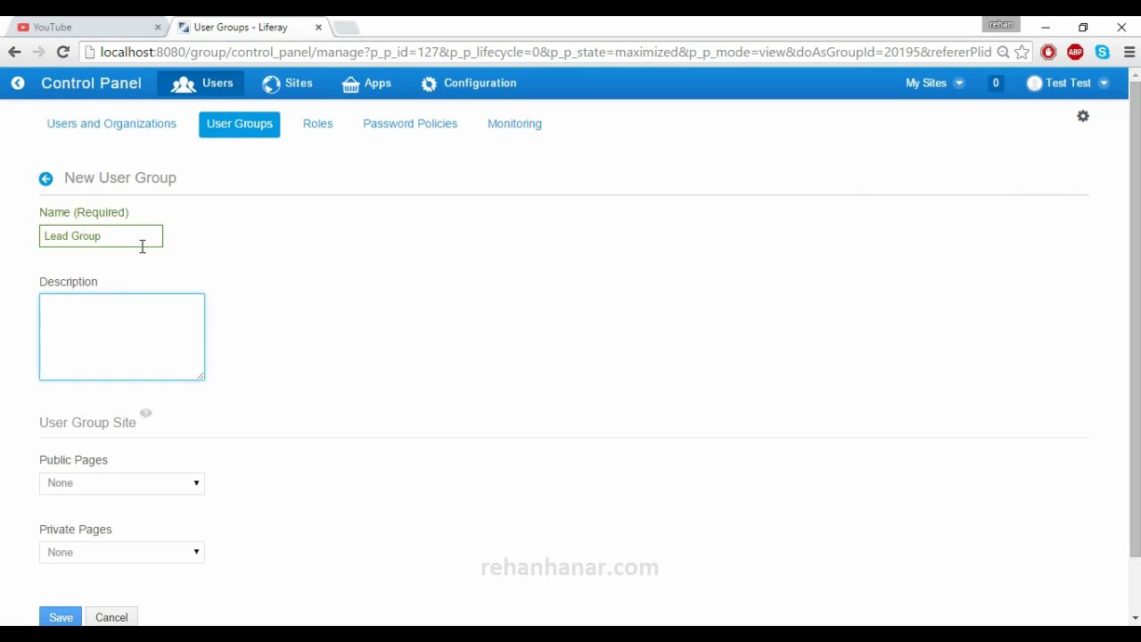
Base the Lead Group's public pages on the School Site Template, save the group and refresh the user group list
{"action": "left_click", "coordinate": [100, 483]}
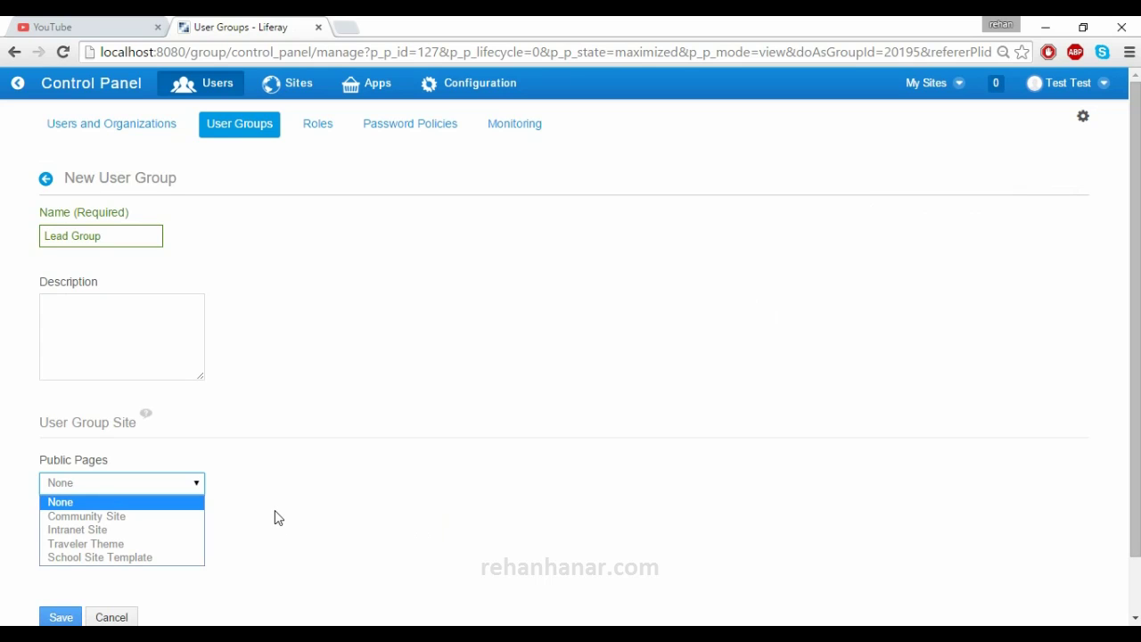
{"action": "left_click", "coordinate": [161, 558]}
{"action": "scroll", "coordinate": [103, 557], "scroll_direction": "down", "scroll_amount": 2}
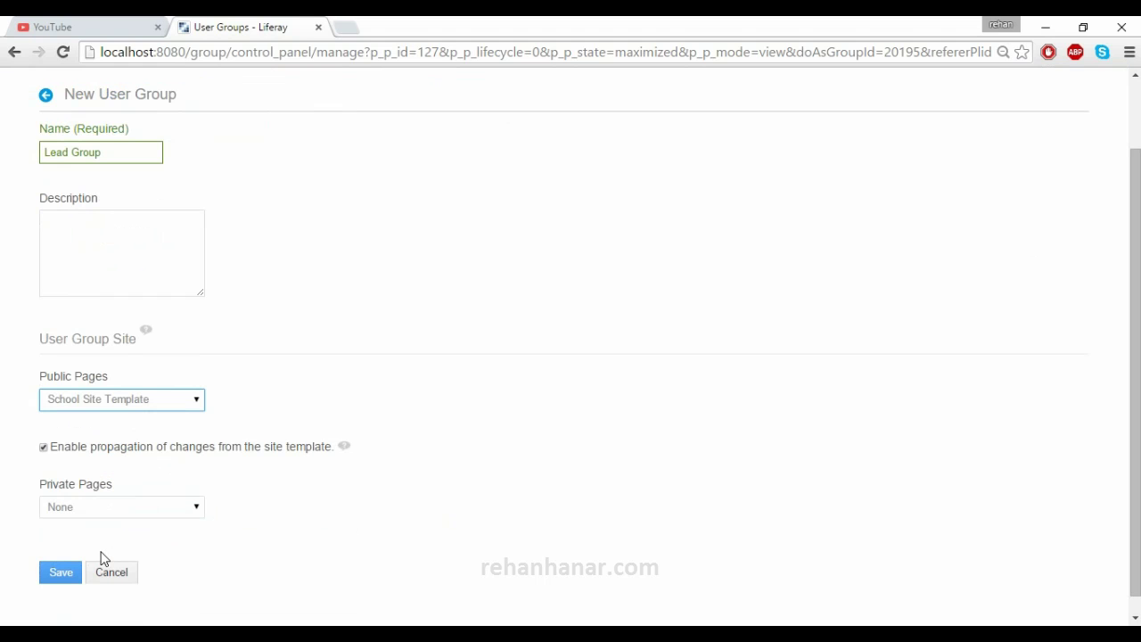
{"action": "left_click", "coordinate": [125, 403]}
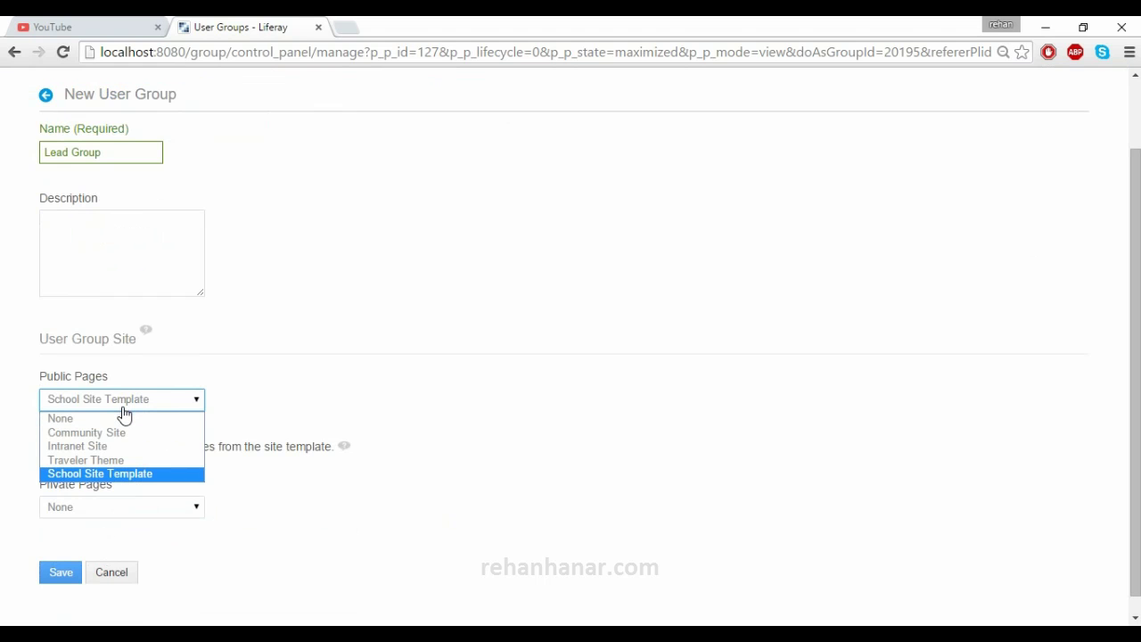
{"action": "left_click", "coordinate": [125, 473]}
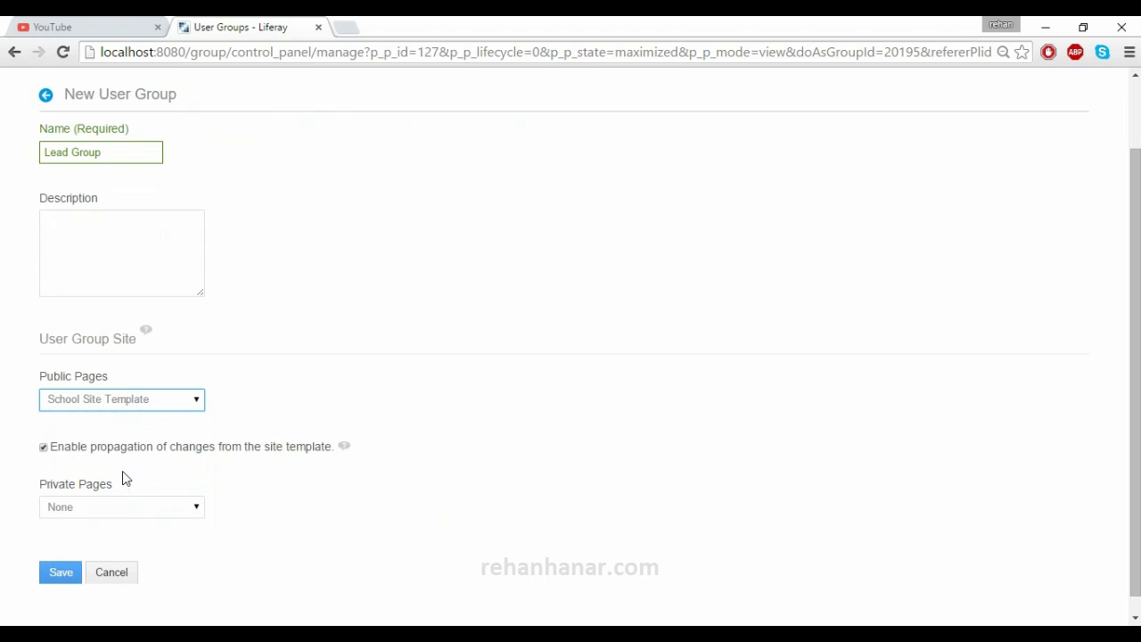
{"action": "left_click", "coordinate": [53, 579]}
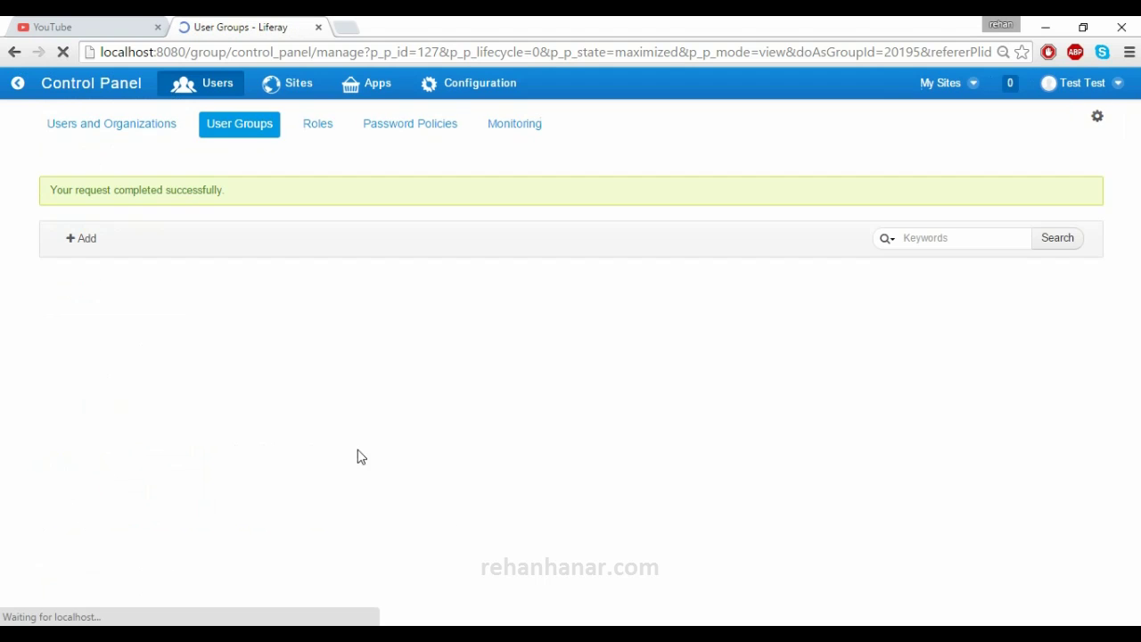
{"action": "left_click", "coordinate": [169, 442]}
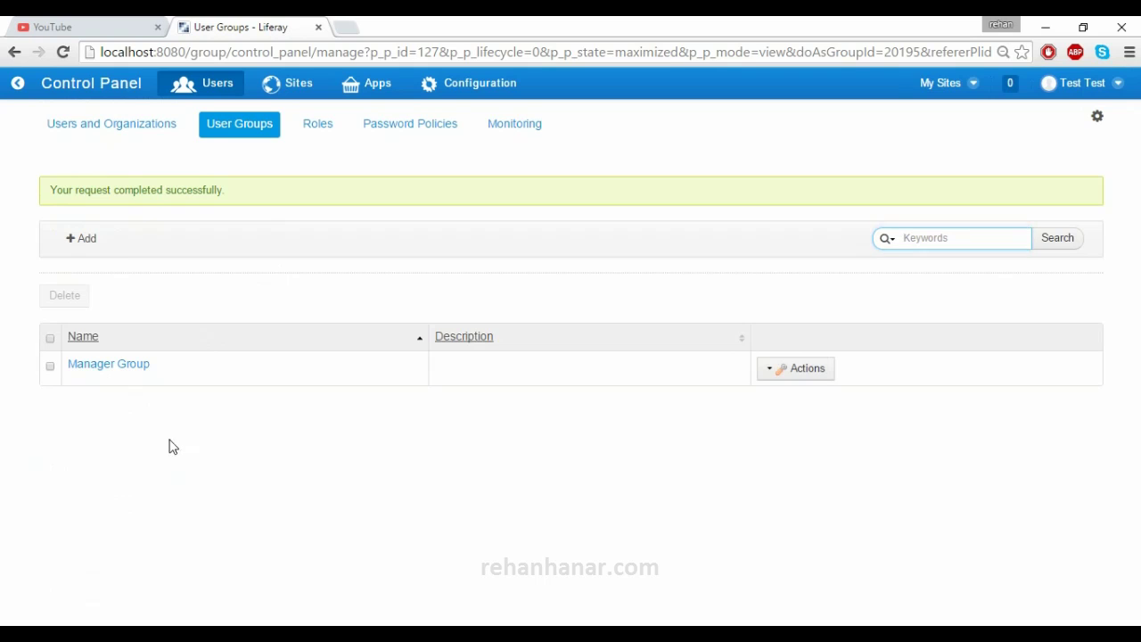
{"action": "left_click", "coordinate": [66, 54]}
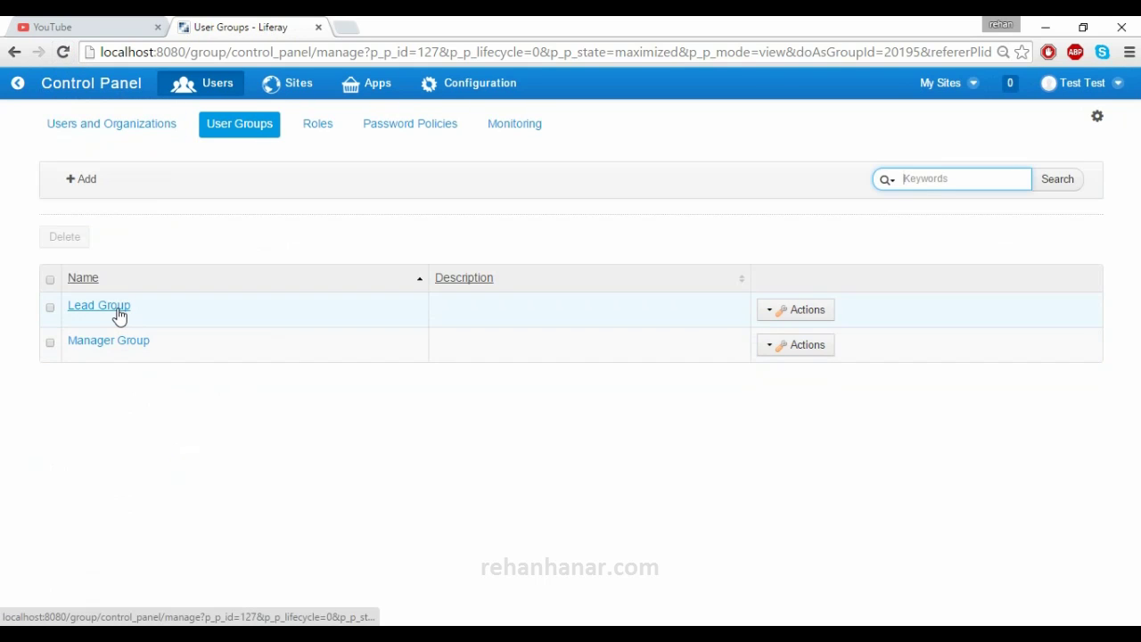
Review the edit settings of the Lead Group, including its user group site, and return to the user group list
{"action": "left_click", "coordinate": [772, 313]}
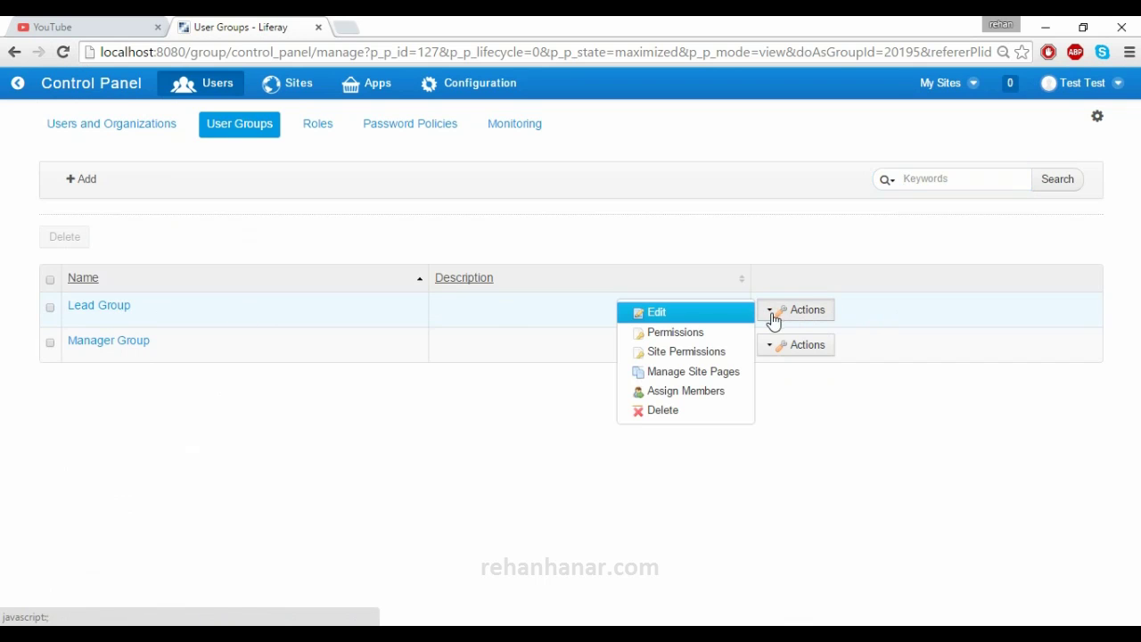
{"action": "left_click", "coordinate": [704, 319]}
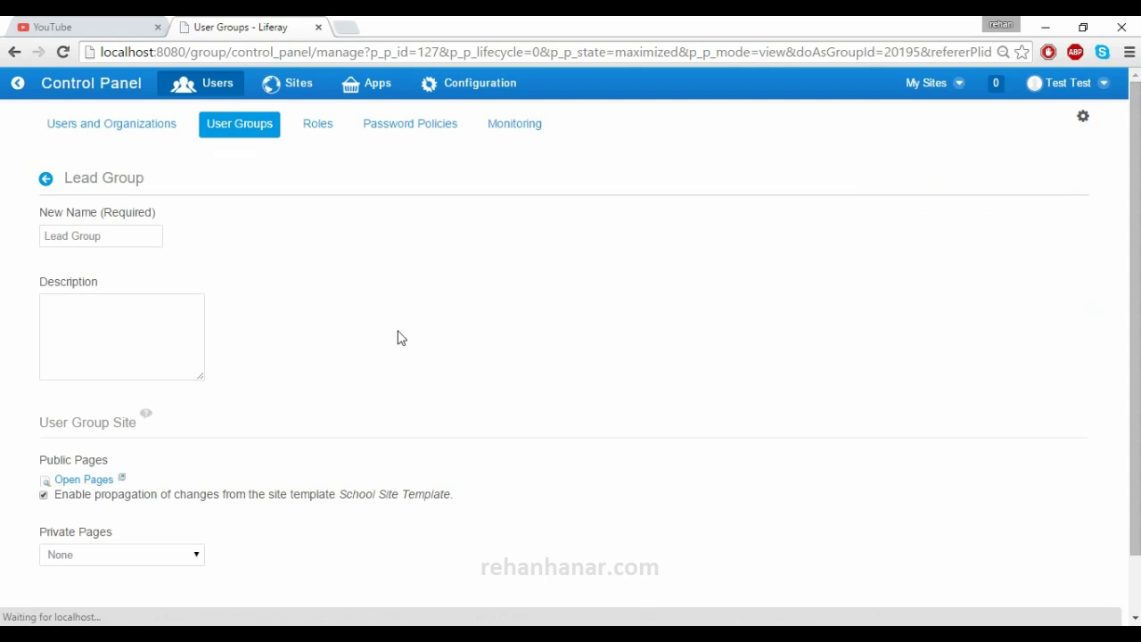
{"action": "scroll", "coordinate": [208, 323], "scroll_direction": "down", "scroll_amount": 1}
{"action": "scroll", "coordinate": [210, 325], "scroll_direction": "up", "scroll_amount": 1}
{"action": "scroll", "coordinate": [196, 401], "scroll_direction": "down", "scroll_amount": 1}
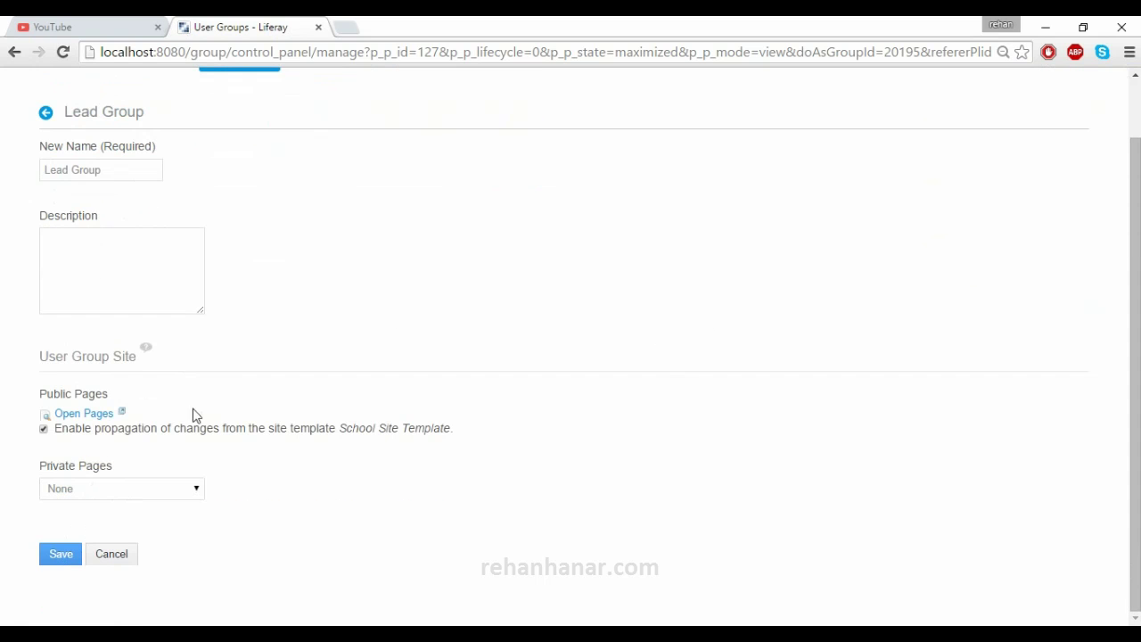
{"action": "scroll", "coordinate": [101, 495], "scroll_direction": "up", "scroll_amount": 1}
{"action": "left_click", "coordinate": [44, 179]}
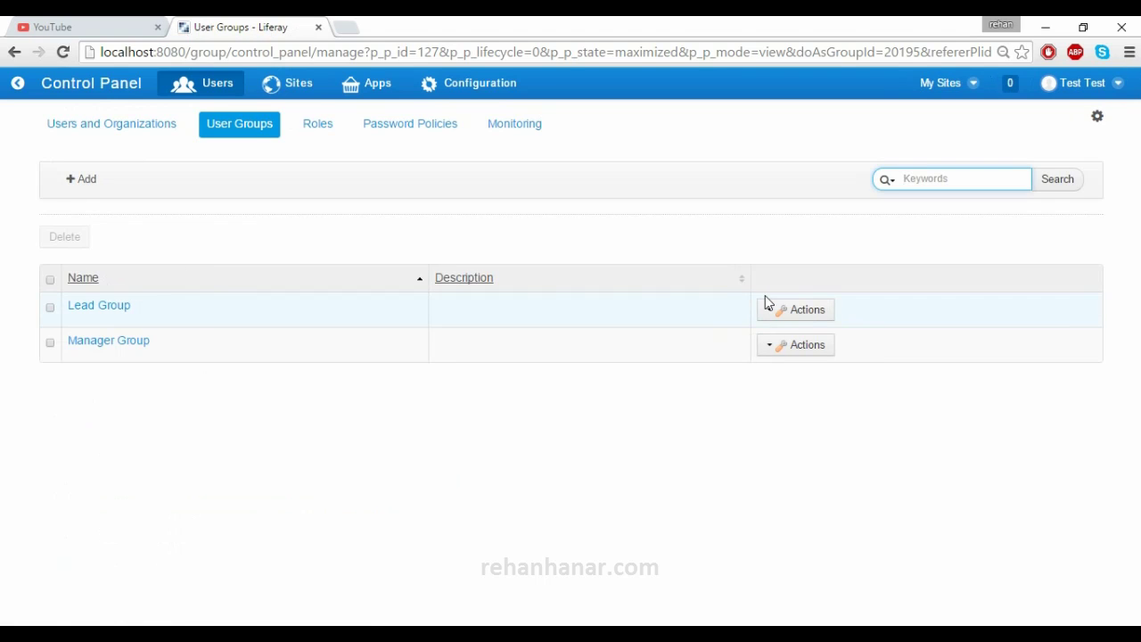
Assign the first available user to the Lead Group, check its current members and return to the user group list
{"action": "left_click", "coordinate": [807, 314]}
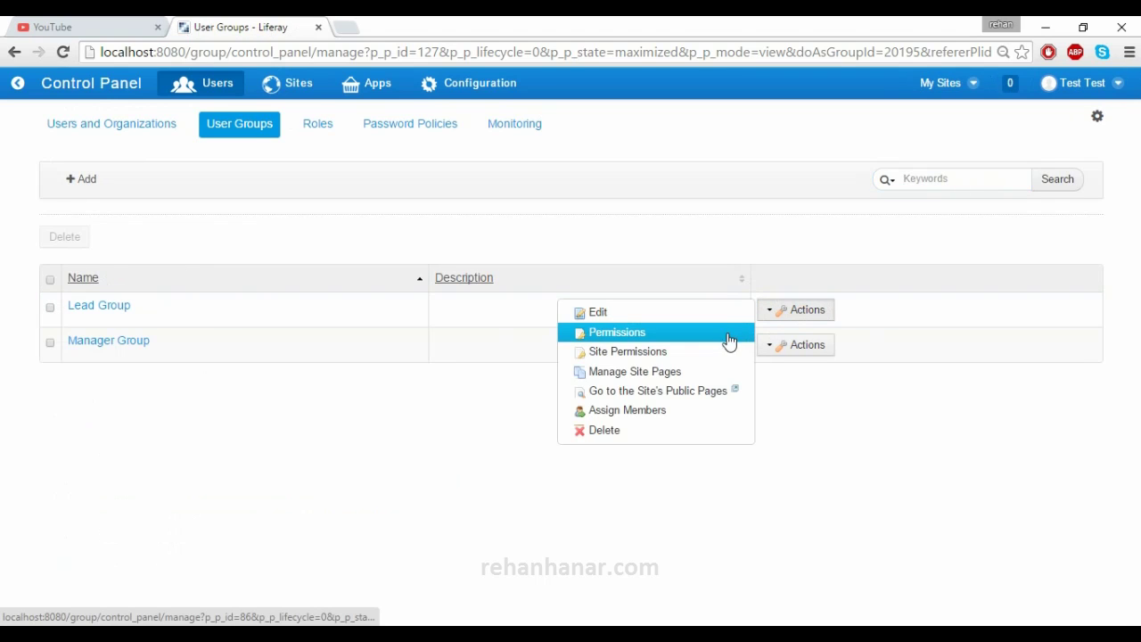
{"action": "left_click", "coordinate": [673, 419]}
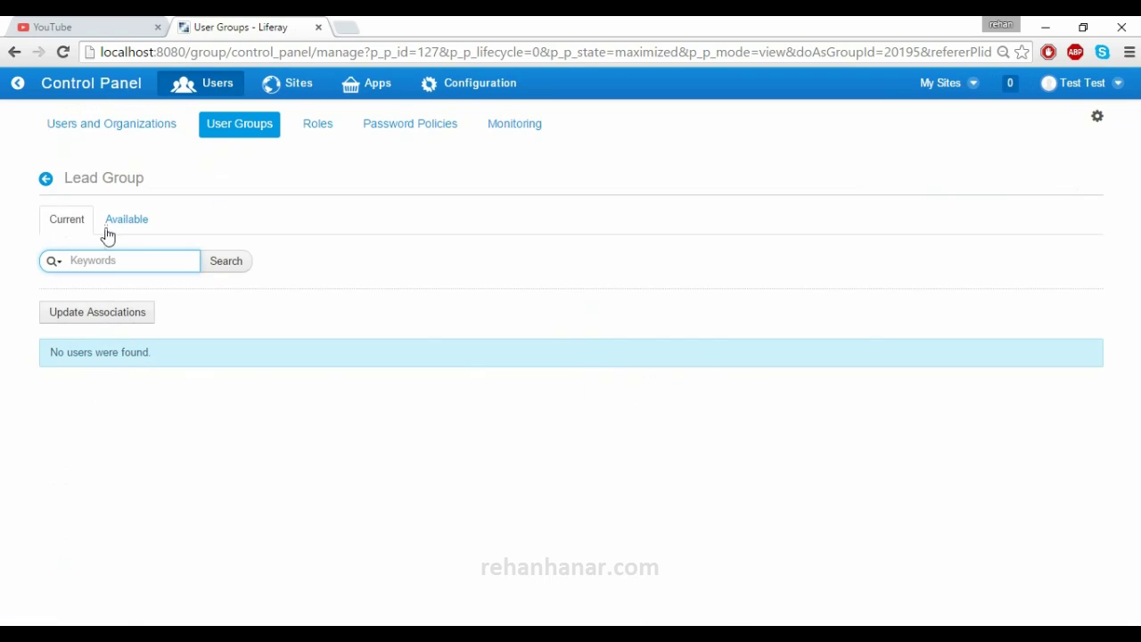
{"action": "left_click", "coordinate": [110, 224]}
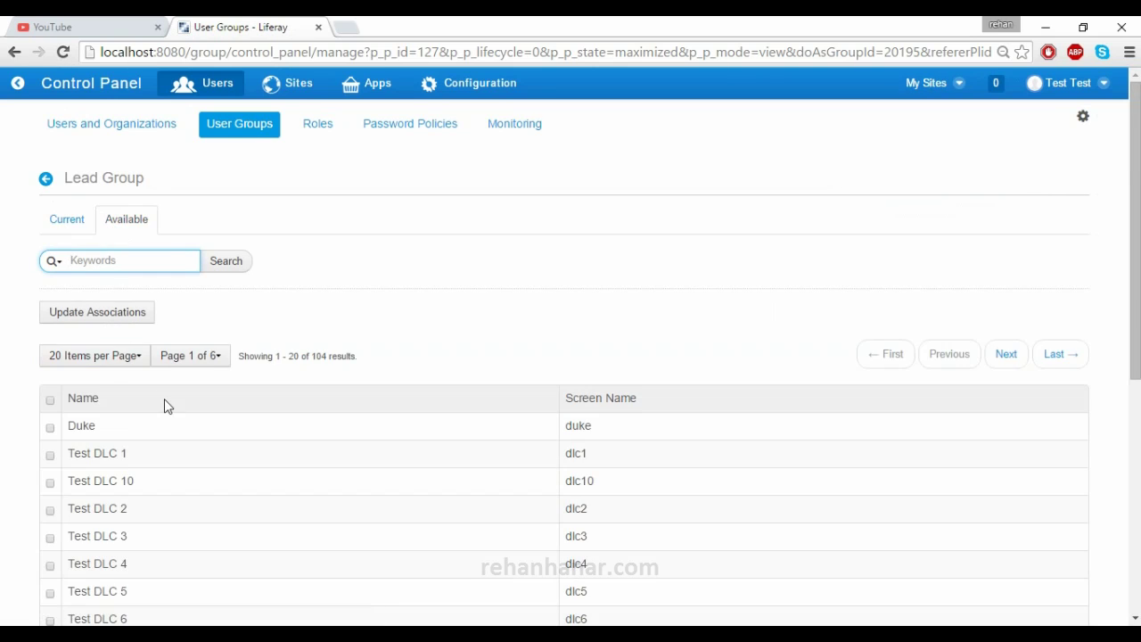
{"action": "scroll", "coordinate": [163, 401], "scroll_direction": "down", "scroll_amount": 2}
{"action": "left_click", "coordinate": [51, 261]}
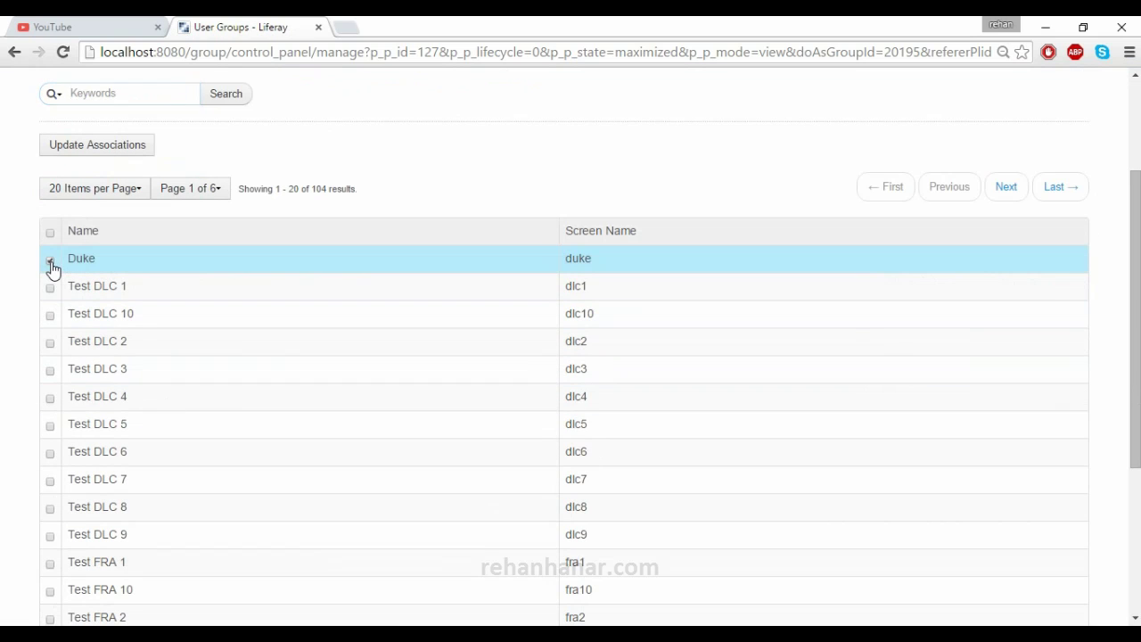
{"action": "scroll", "coordinate": [323, 337], "scroll_direction": "up", "scroll_amount": 2}
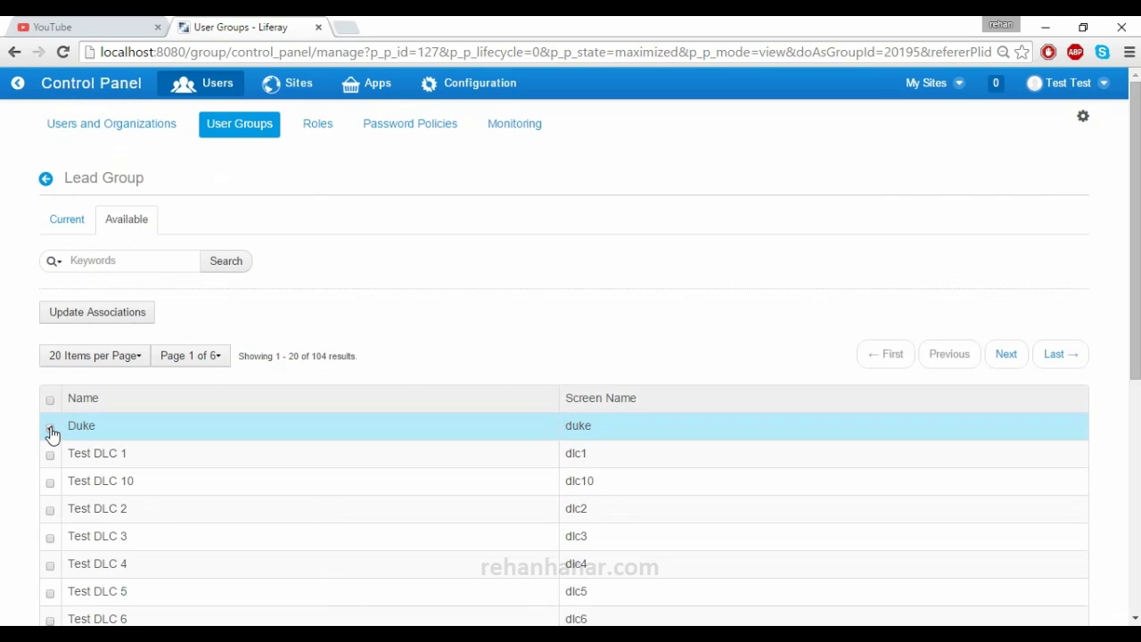
{"action": "left_click", "coordinate": [83, 323]}
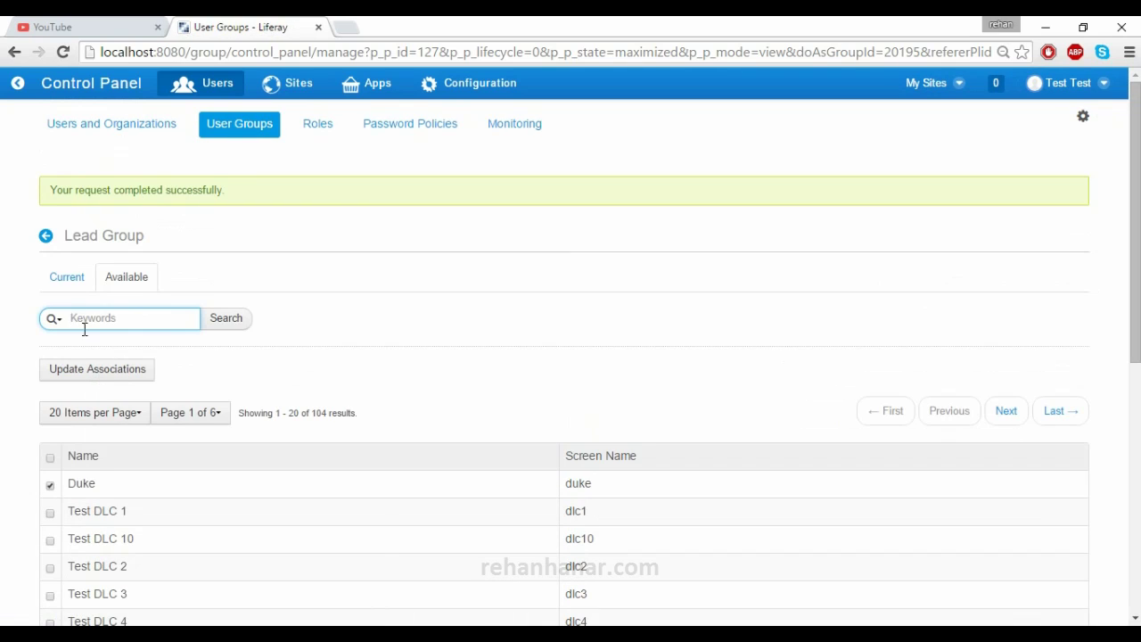
{"action": "left_click", "coordinate": [66, 275]}
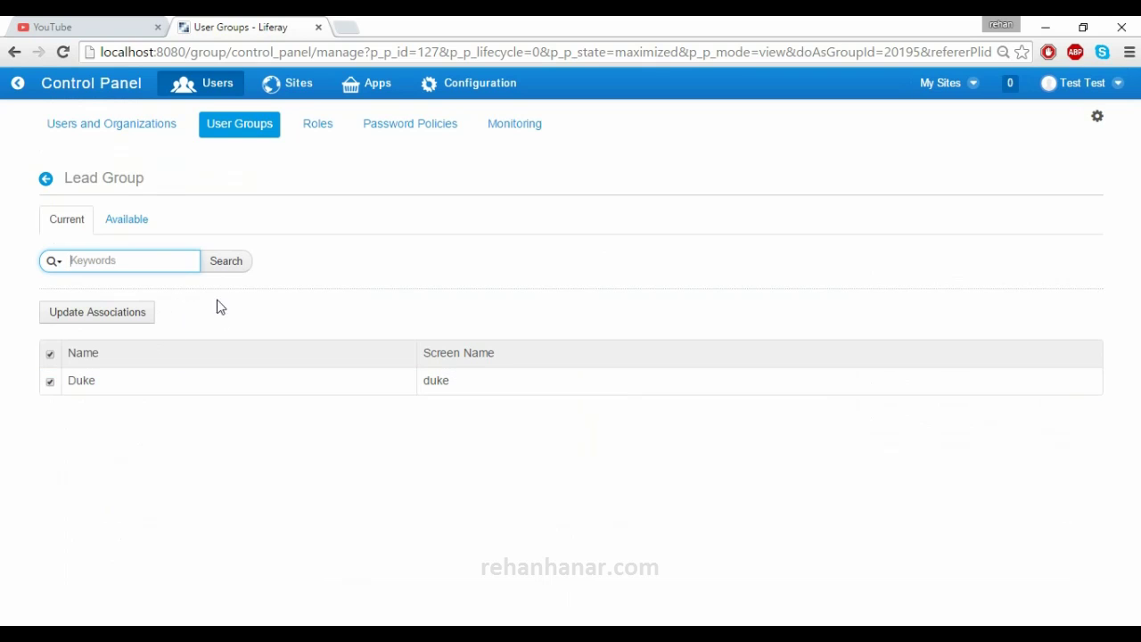
{"action": "left_click", "coordinate": [48, 189]}
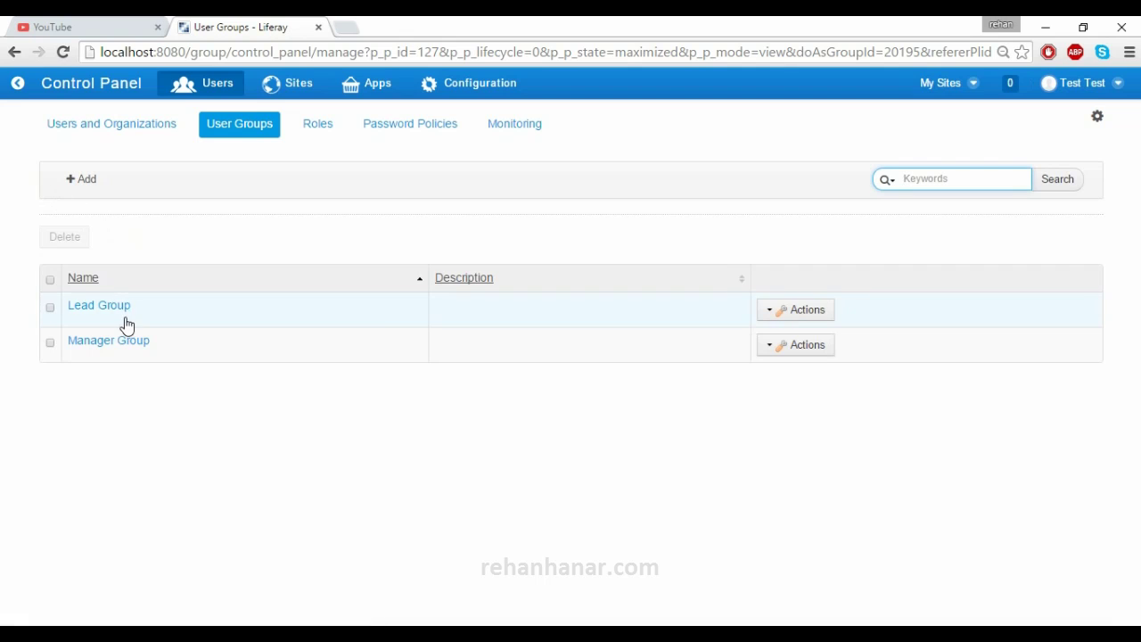
Open the roles list and review the regular, organization and site roles with their descriptions
{"action": "left_click", "coordinate": [316, 131]}
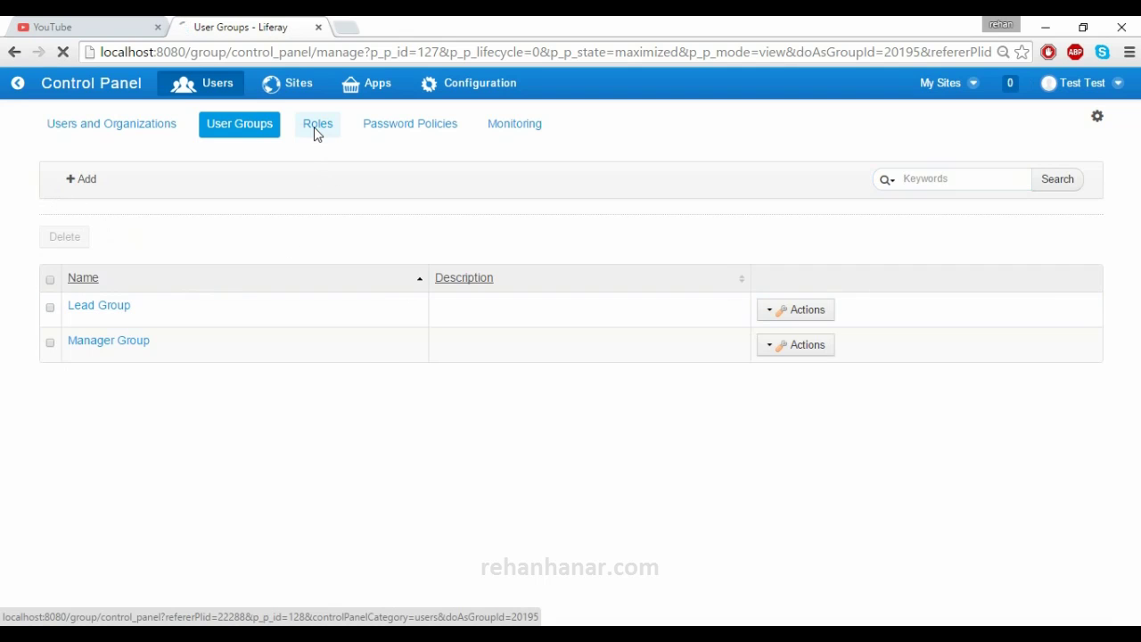
{"action": "scroll", "coordinate": [125, 344], "scroll_direction": "down", "scroll_amount": 2}
{"action": "scroll", "coordinate": [129, 352], "scroll_direction": "up", "scroll_amount": 2}
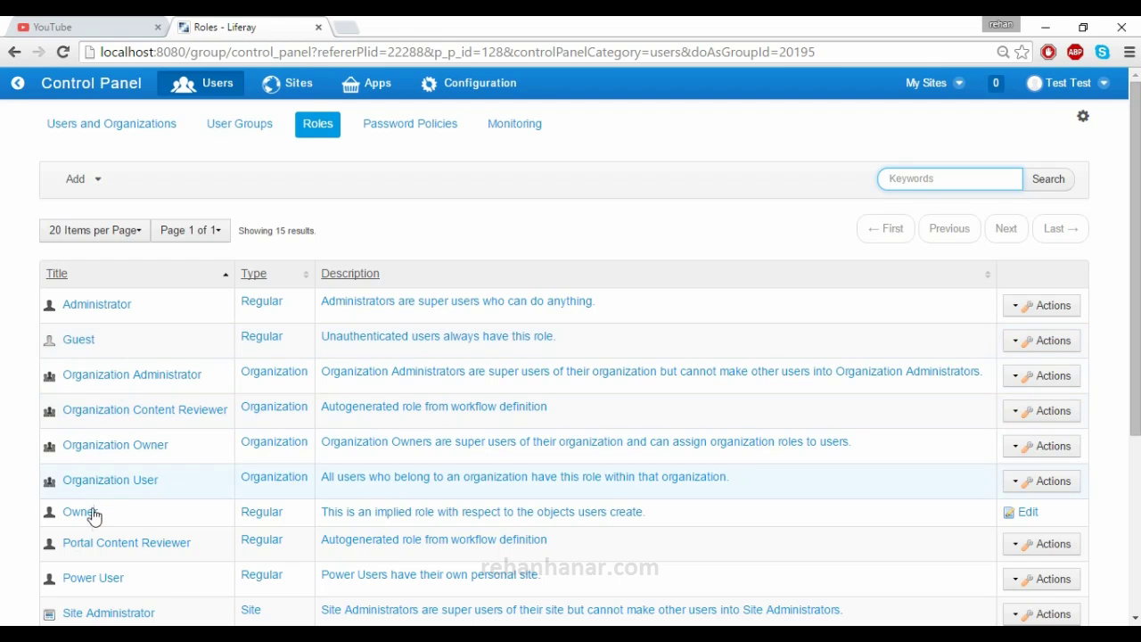
{"action": "scroll", "coordinate": [94, 517], "scroll_direction": "down", "scroll_amount": 1}
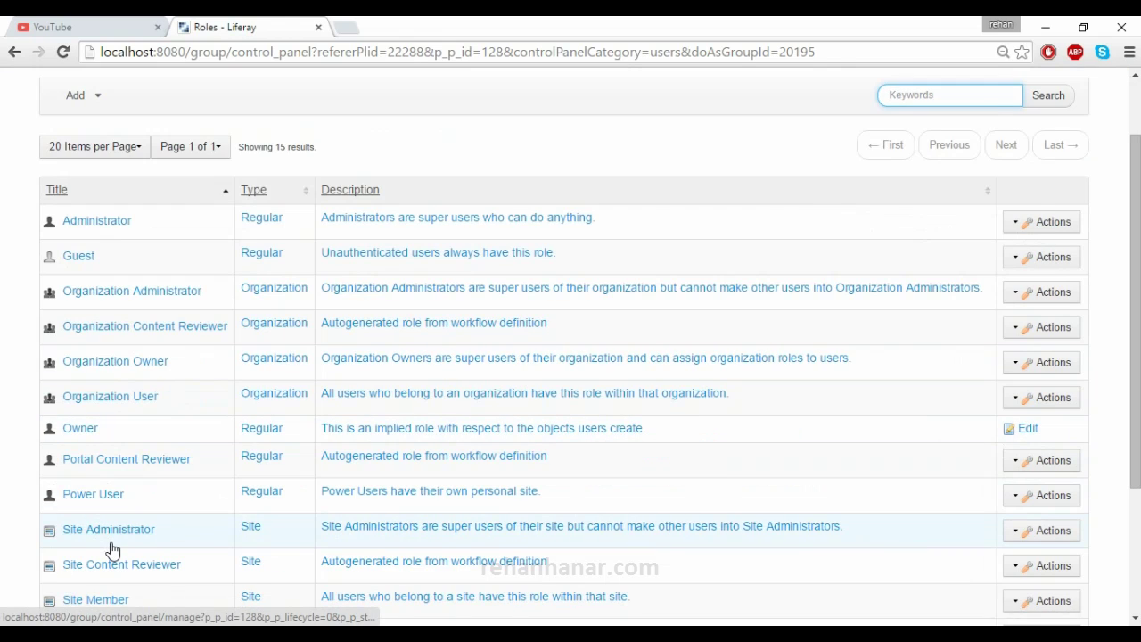
{"action": "scroll", "coordinate": [111, 547], "scroll_direction": "down", "scroll_amount": 2}
{"action": "scroll", "coordinate": [125, 545], "scroll_direction": "up", "scroll_amount": 2}
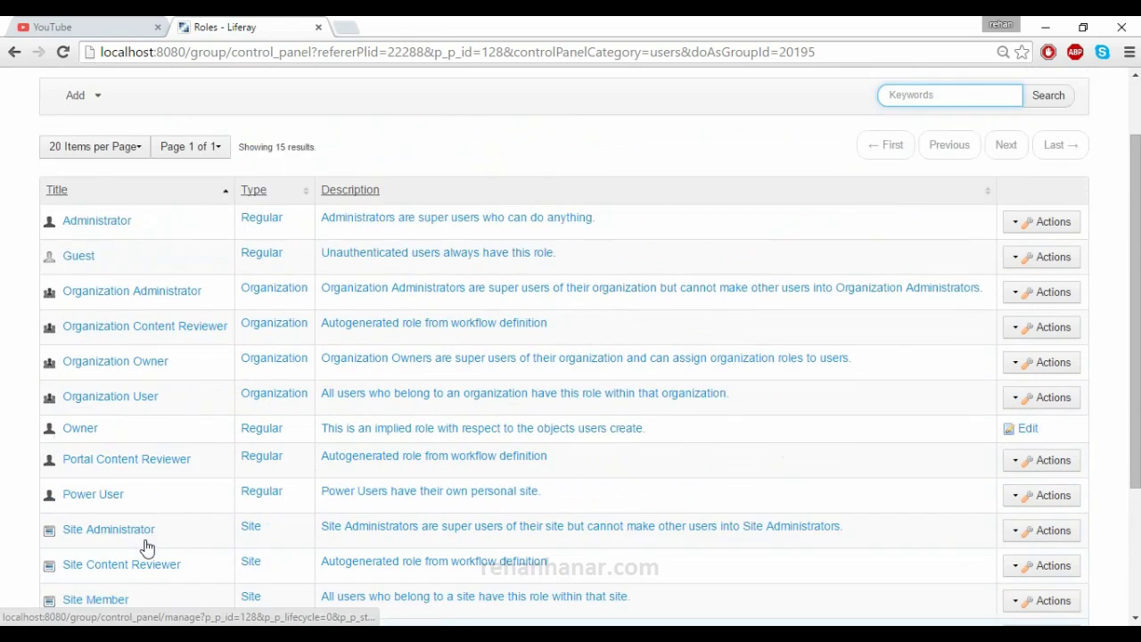
{"action": "scroll", "coordinate": [147, 547], "scroll_direction": "up", "scroll_amount": 1}
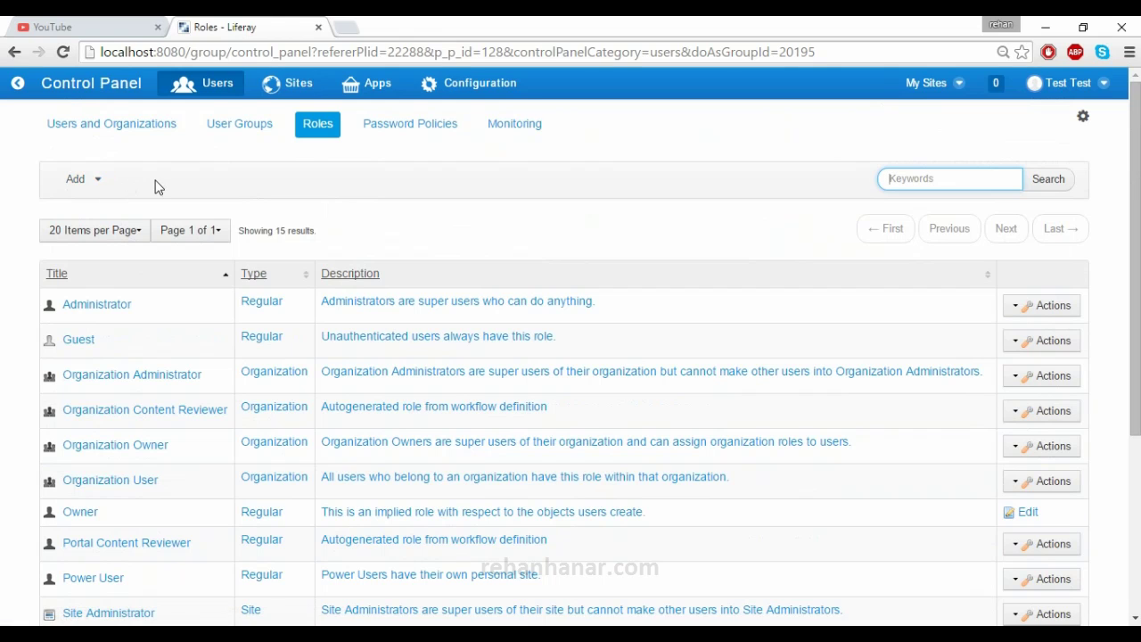
Create a regular role named COntent Reviewer, titled Reviewer plus a person's first name, with the description Reviewer, and save it
{"action": "left_click", "coordinate": [89, 186]}
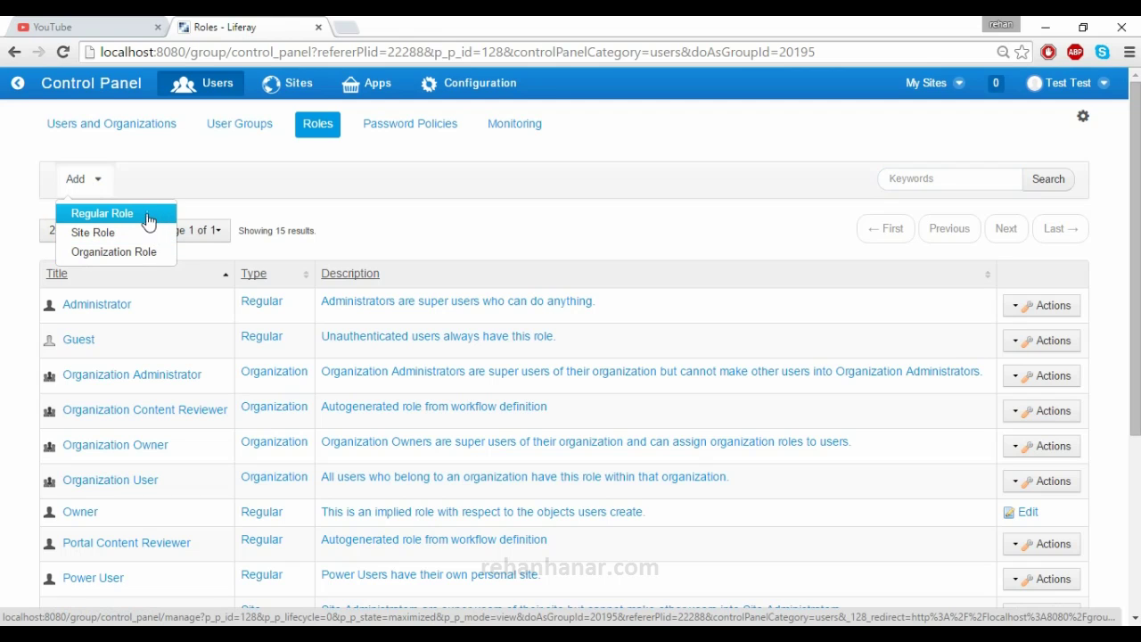
{"action": "left_click", "coordinate": [144, 216]}
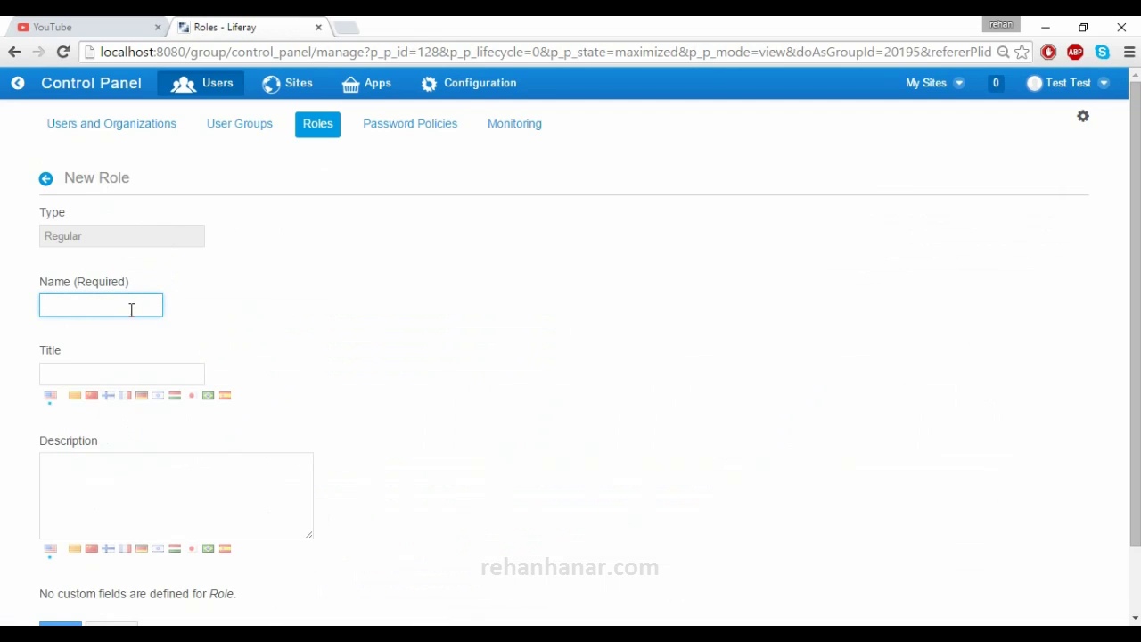
{"action": "type", "text": "COntent Reviewer"}
{"action": "left_click", "coordinate": [165, 368]}
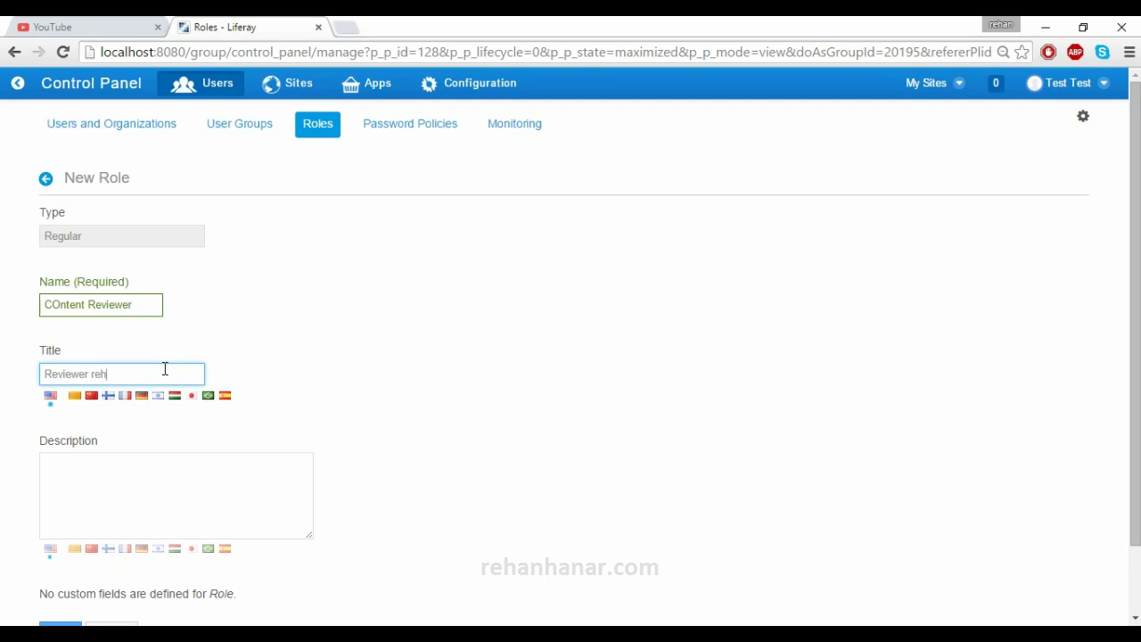
{"action": "key", "text": "Tab"}
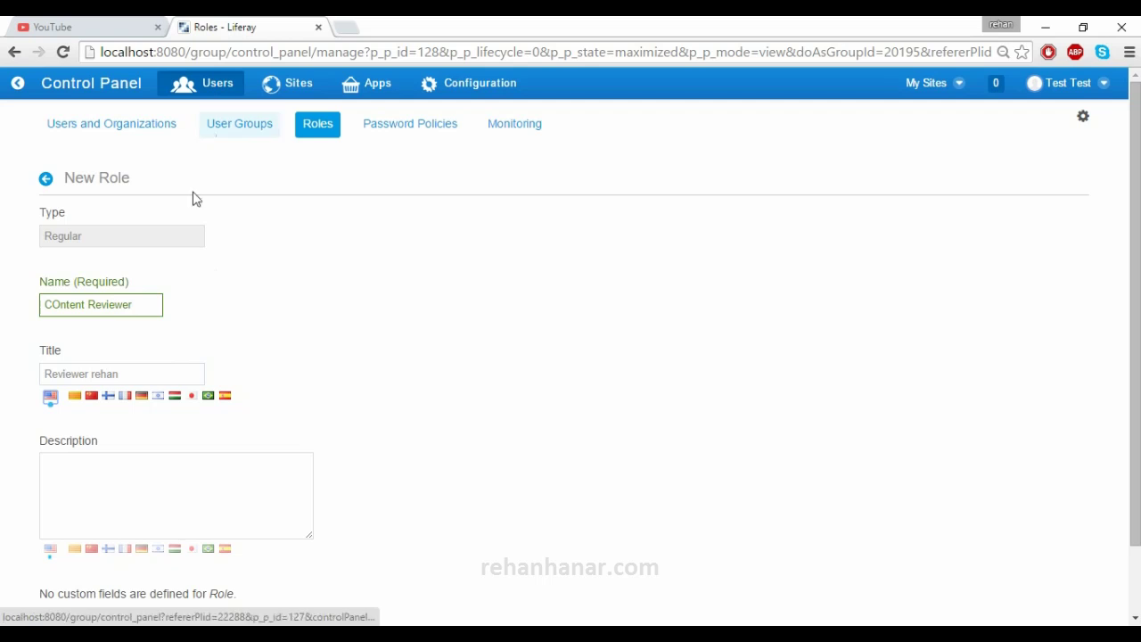
{"action": "left_click", "coordinate": [176, 511]}
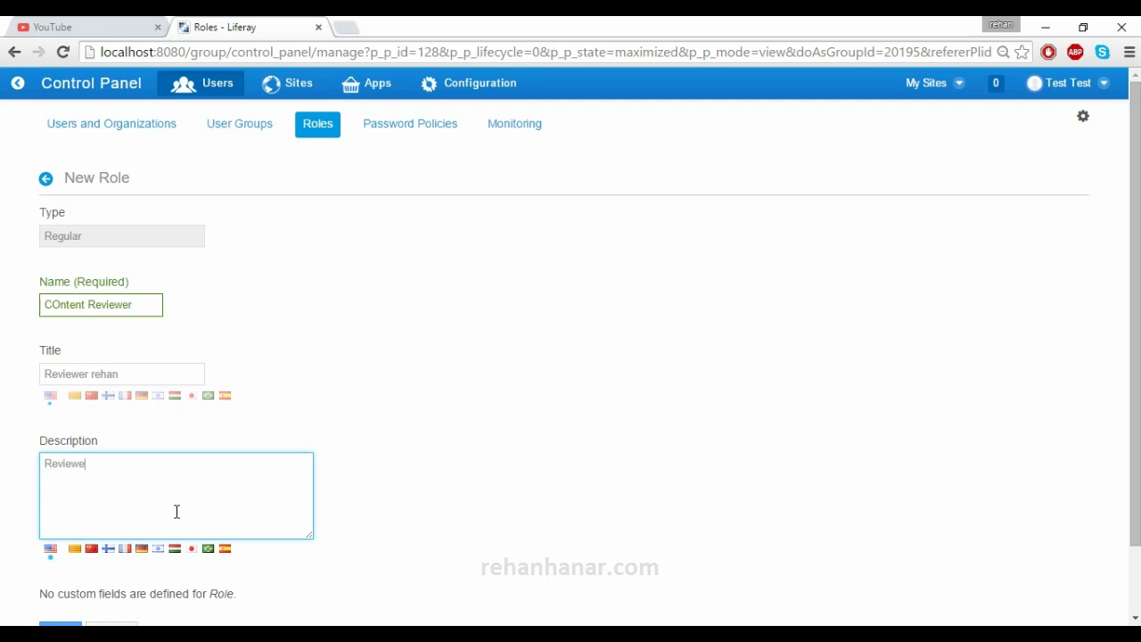
{"action": "scroll", "coordinate": [199, 498], "scroll_direction": "down", "scroll_amount": 1}
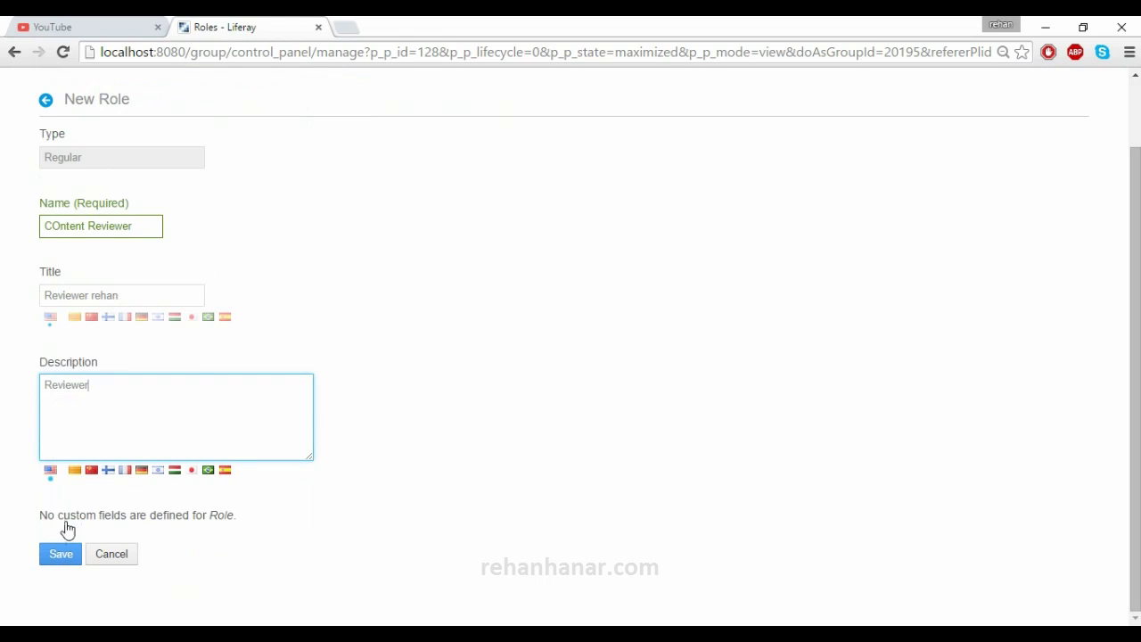
{"action": "left_click", "coordinate": [53, 554]}
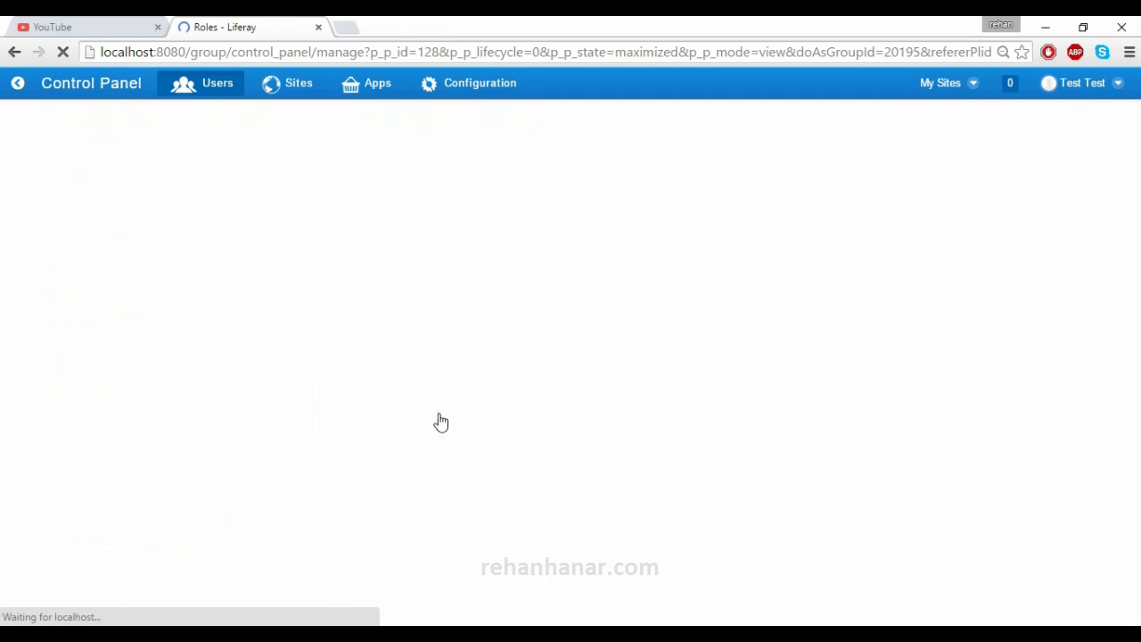
Open the permission definitions of the new reviewer role and expand the Sites section under Control Panel
{"action": "scroll", "coordinate": [170, 373], "scroll_direction": "down", "scroll_amount": 1}
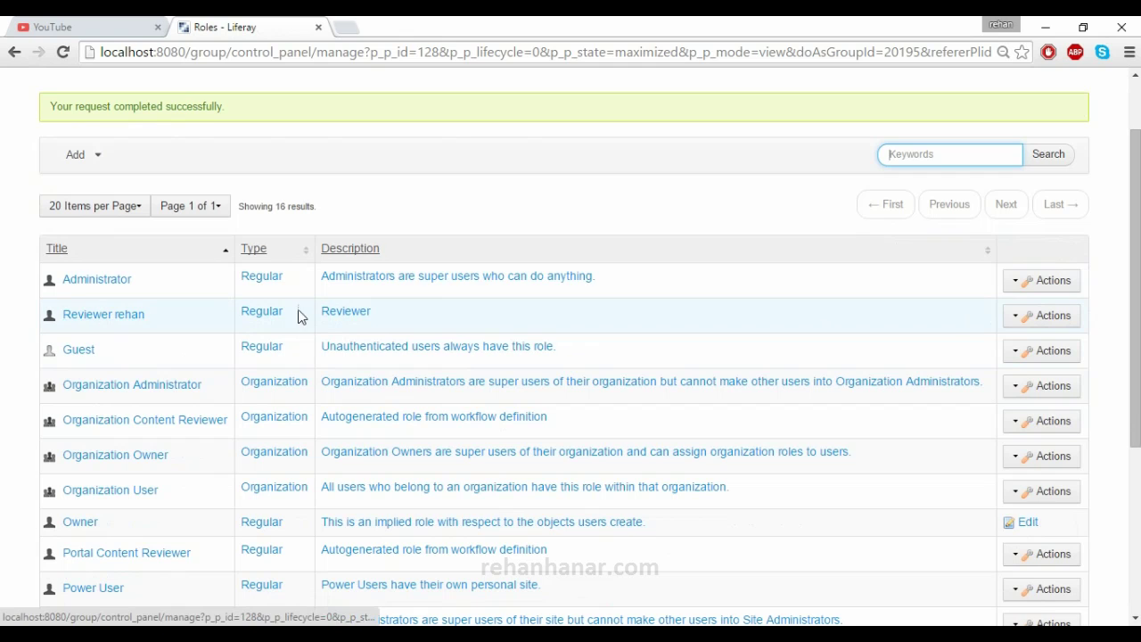
{"action": "left_click", "coordinate": [1030, 318]}
{"action": "left_click", "coordinate": [979, 326]}
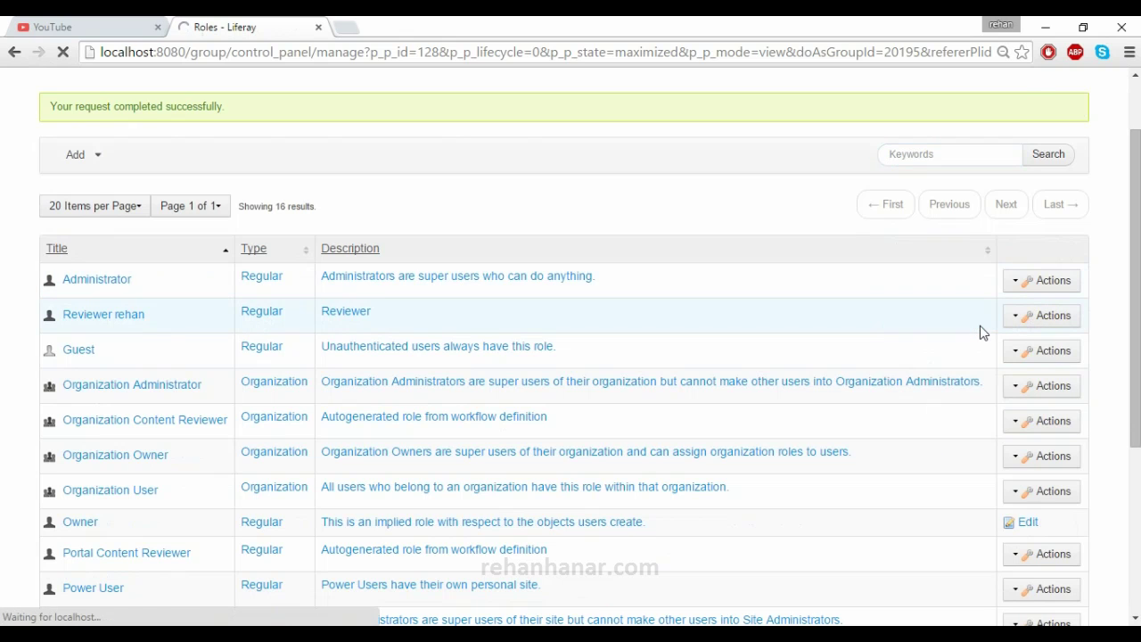
{"action": "scroll", "coordinate": [128, 400], "scroll_direction": "down", "scroll_amount": 2}
{"action": "scroll", "coordinate": [127, 395], "scroll_direction": "up", "scroll_amount": 2}
{"action": "left_click", "coordinate": [124, 227]}
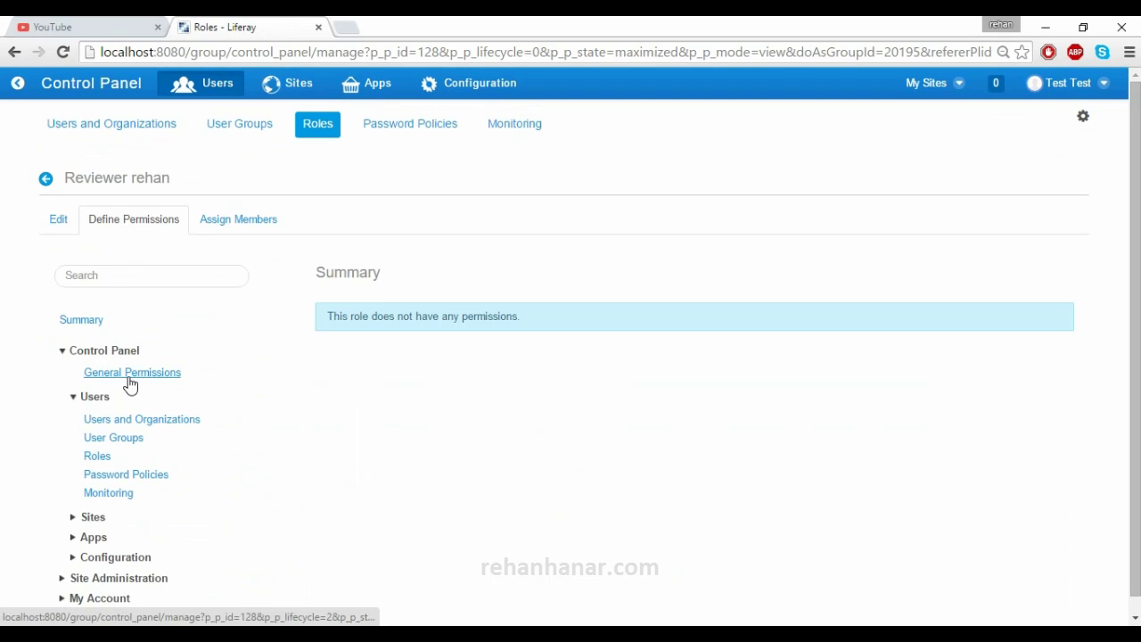
{"action": "scroll", "coordinate": [130, 382], "scroll_direction": "down", "scroll_amount": 1}
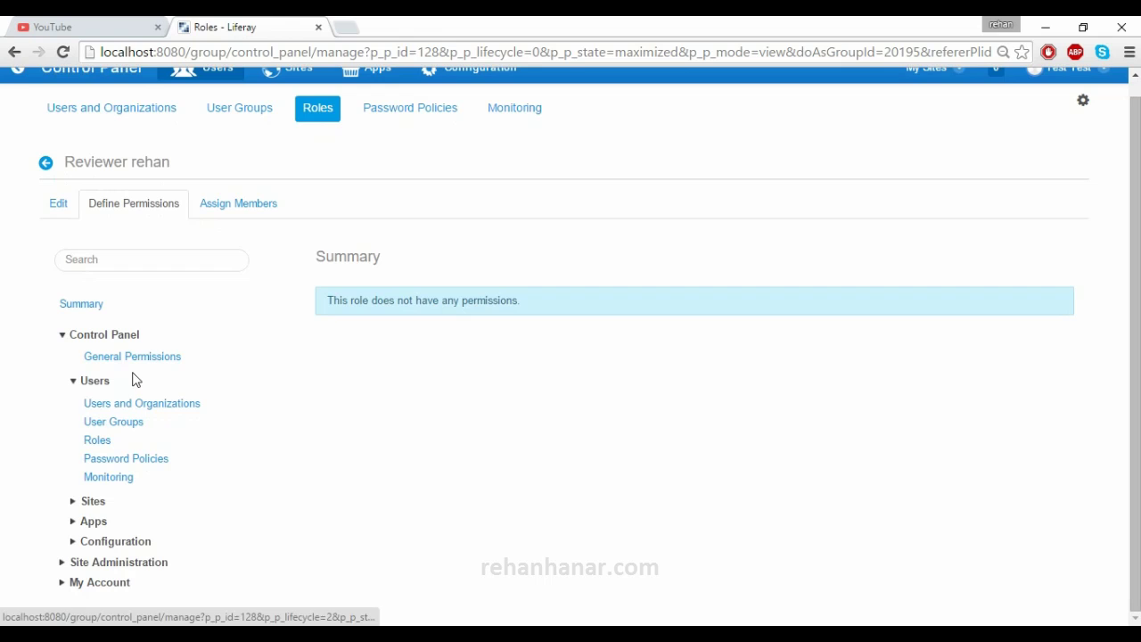
{"action": "left_click", "coordinate": [73, 501]}
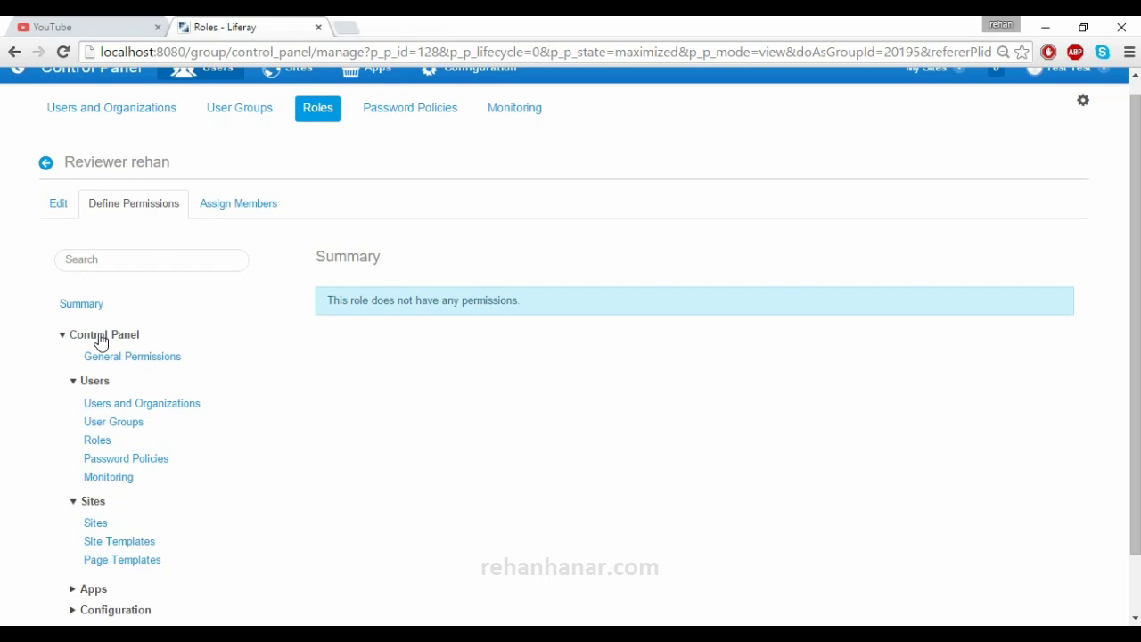
Select Add Page Template, Add Role and Add User in the reviewer role's general permissions
{"action": "left_click", "coordinate": [149, 362]}
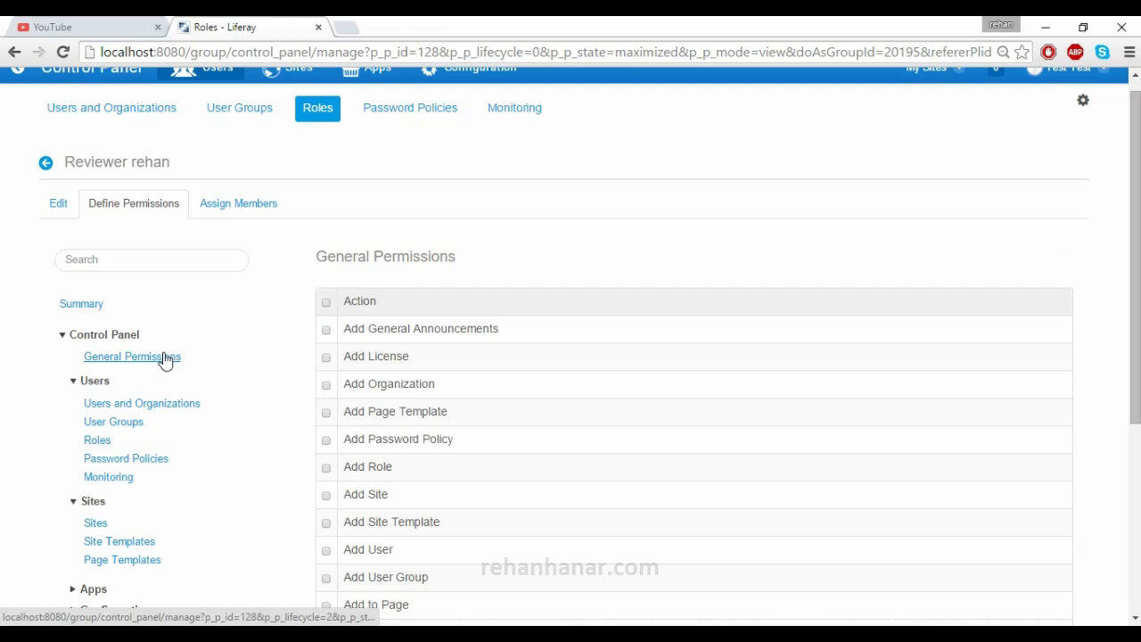
{"action": "left_click", "coordinate": [327, 414]}
{"action": "left_click", "coordinate": [326, 468]}
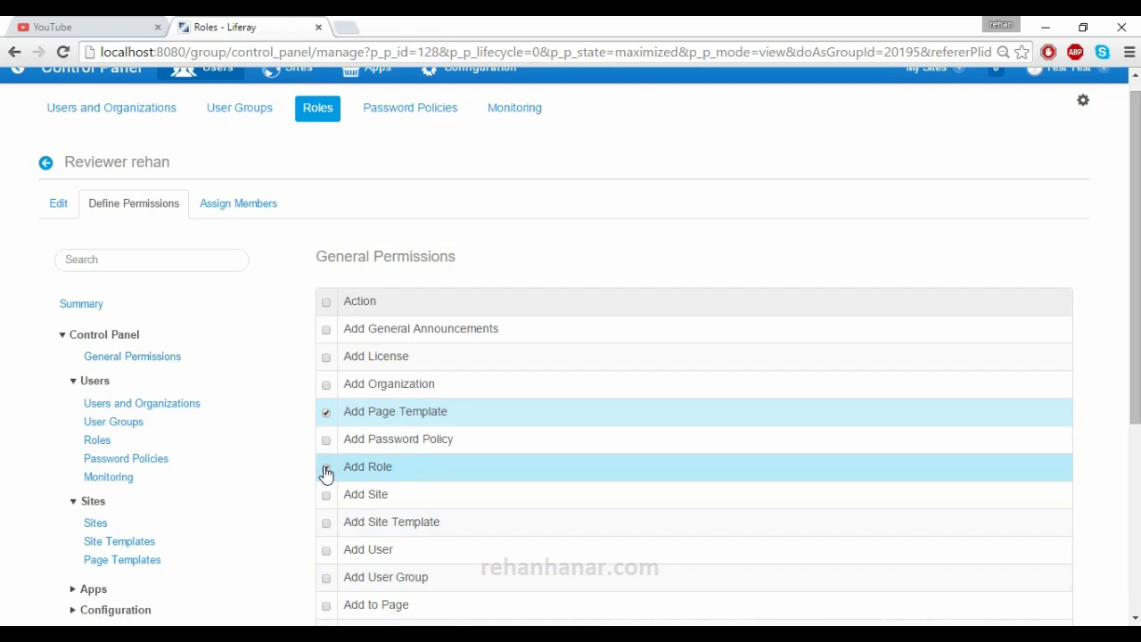
{"action": "left_click", "coordinate": [328, 551]}
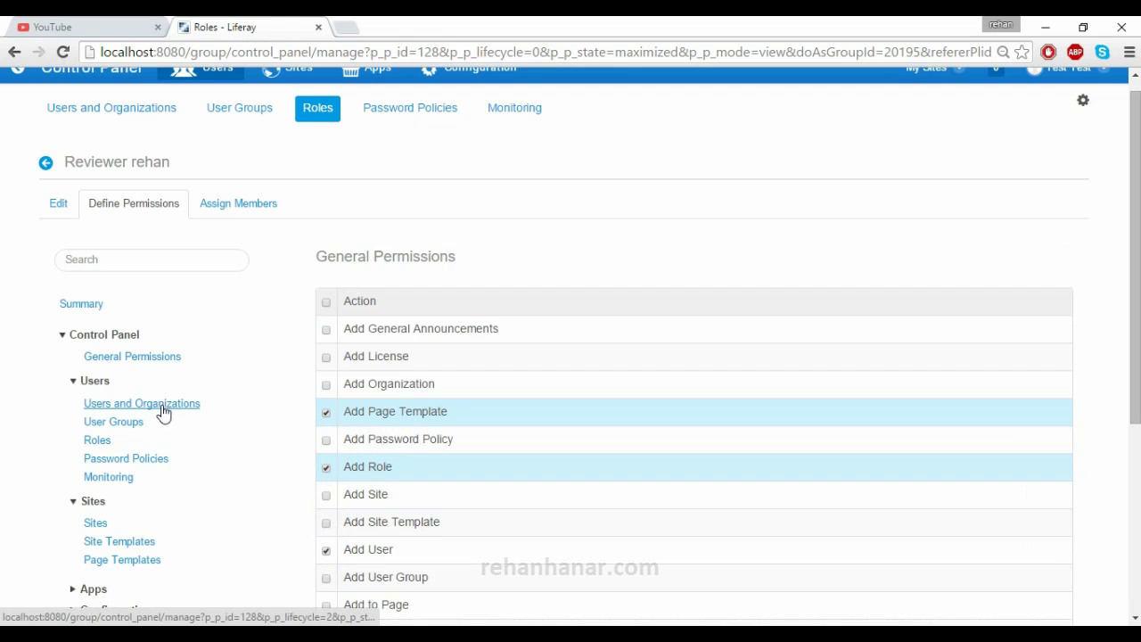
Grant the role the View and Configuration permissions for User Groups plus the Assign Members resource permission, and save
{"action": "left_click", "coordinate": [133, 426]}
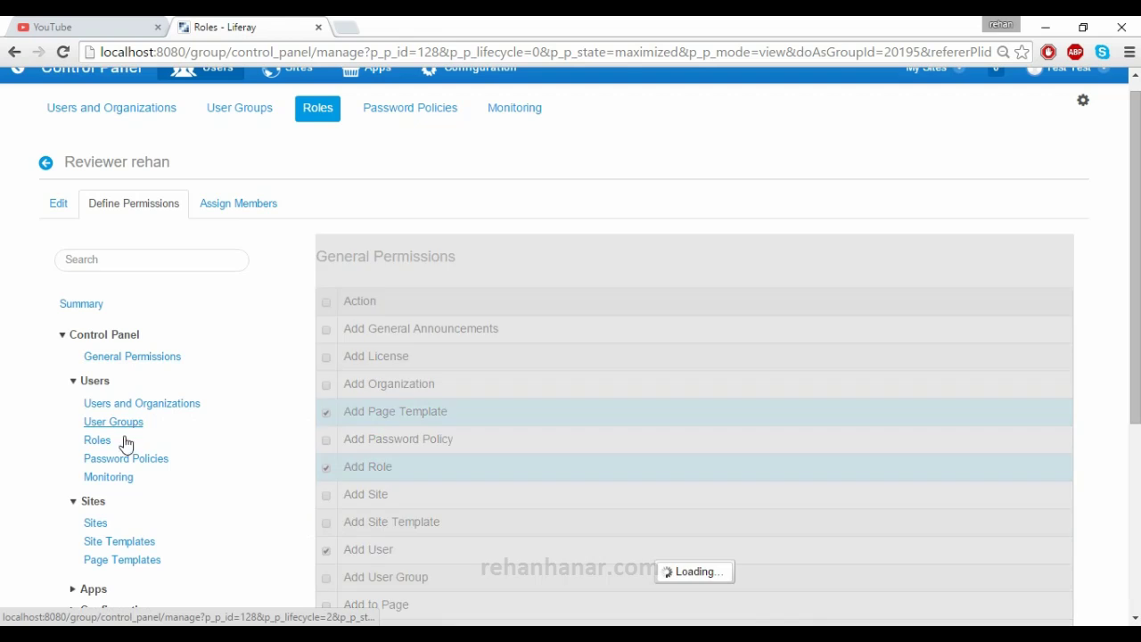
{"action": "scroll", "coordinate": [267, 433], "scroll_direction": "down", "scroll_amount": 2}
{"action": "scroll", "coordinate": [270, 432], "scroll_direction": "up", "scroll_amount": 1}
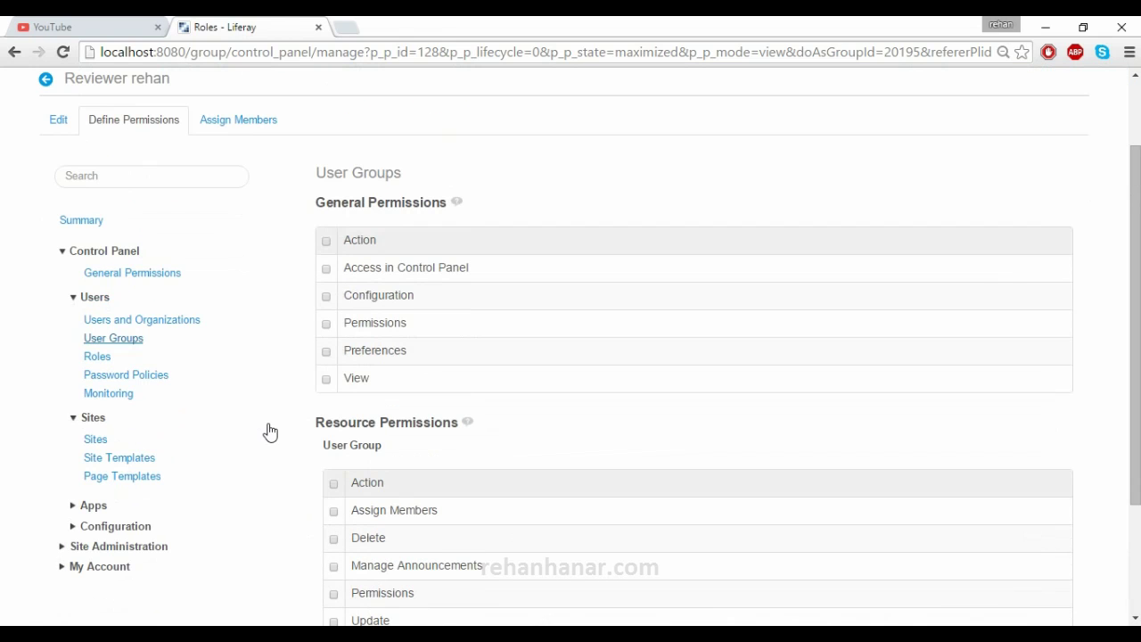
{"action": "left_click", "coordinate": [328, 381]}
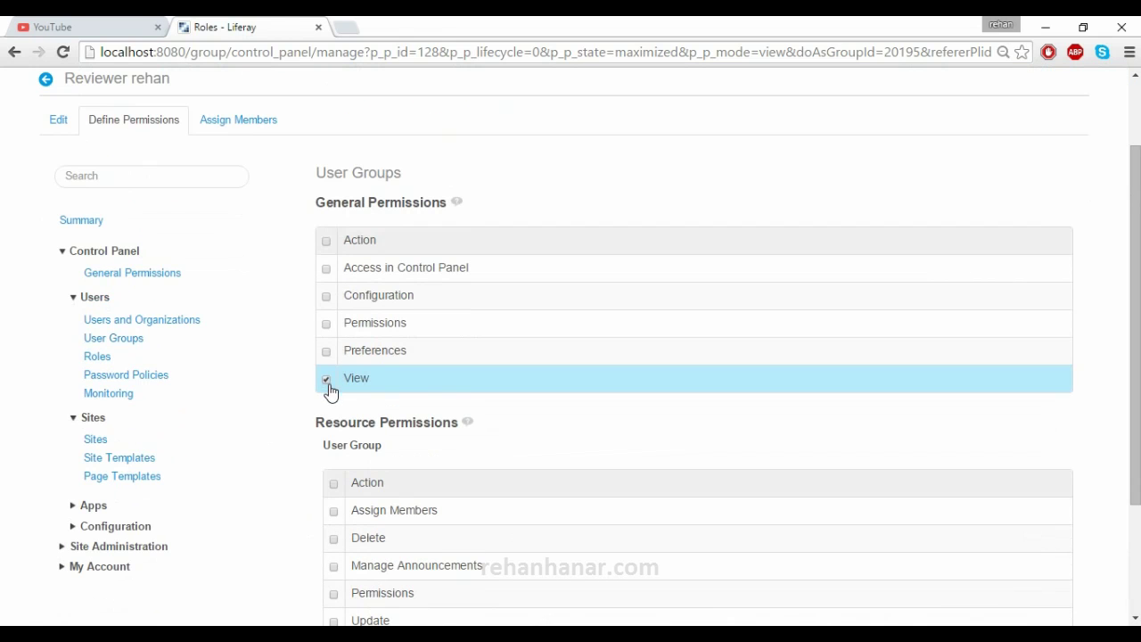
{"action": "left_click", "coordinate": [326, 298]}
{"action": "scroll", "coordinate": [389, 390], "scroll_direction": "down", "scroll_amount": 2}
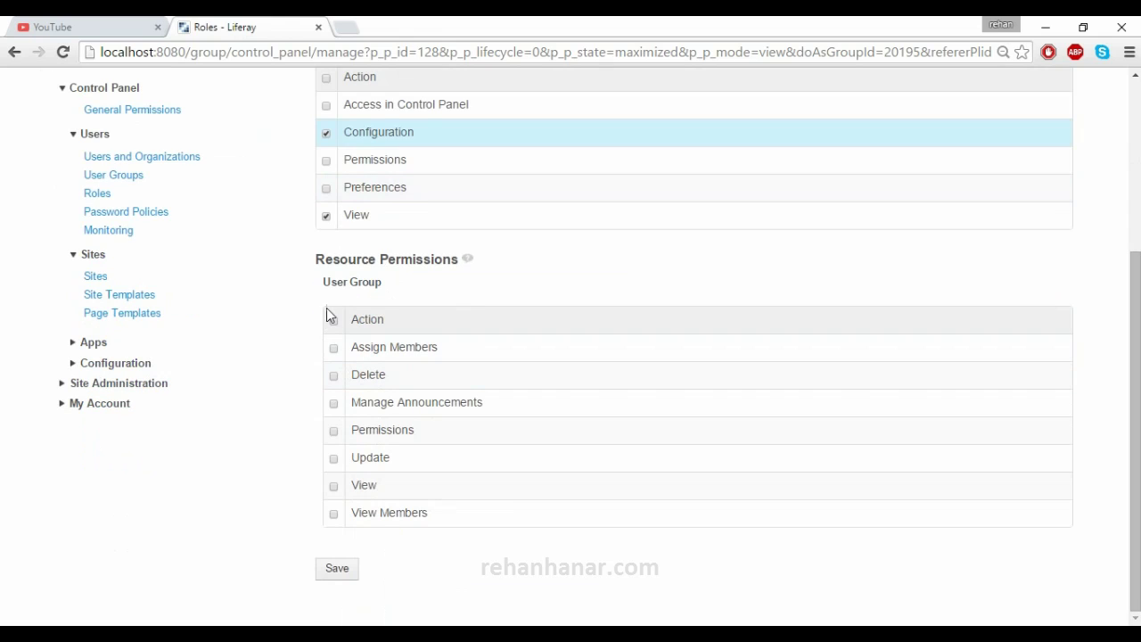
{"action": "left_click", "coordinate": [332, 352]}
{"action": "left_click", "coordinate": [340, 574]}
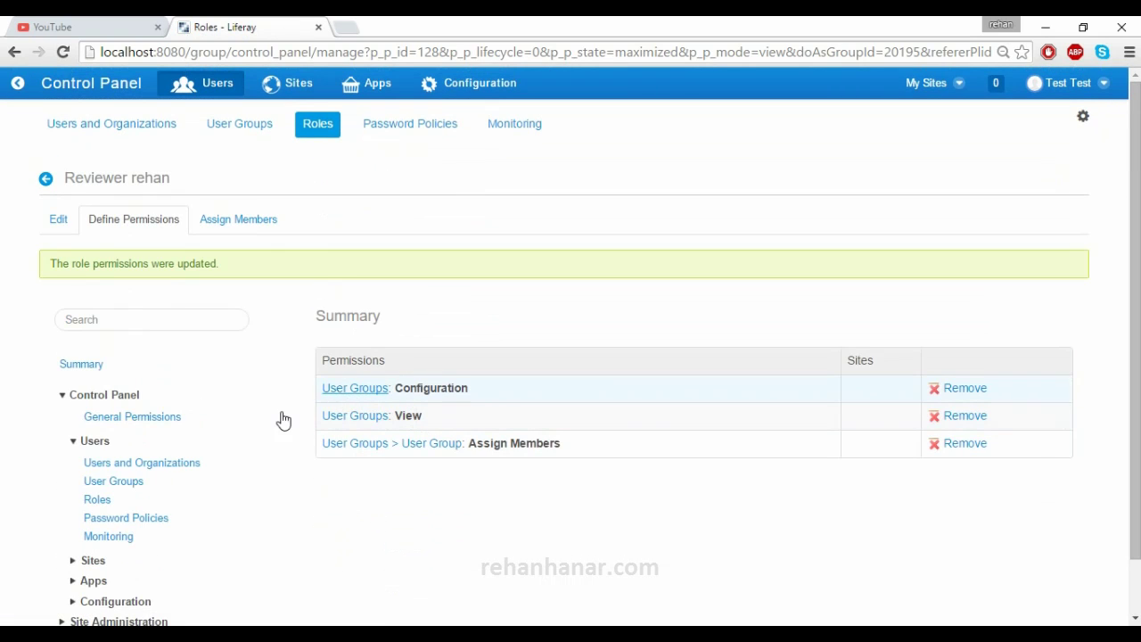
Grant the reviewer role the general permissions Add Organization, Add Page Template and Add Role, and save
{"action": "left_click", "coordinate": [142, 421]}
{"action": "scroll", "coordinate": [330, 433], "scroll_direction": "down", "scroll_amount": 1}
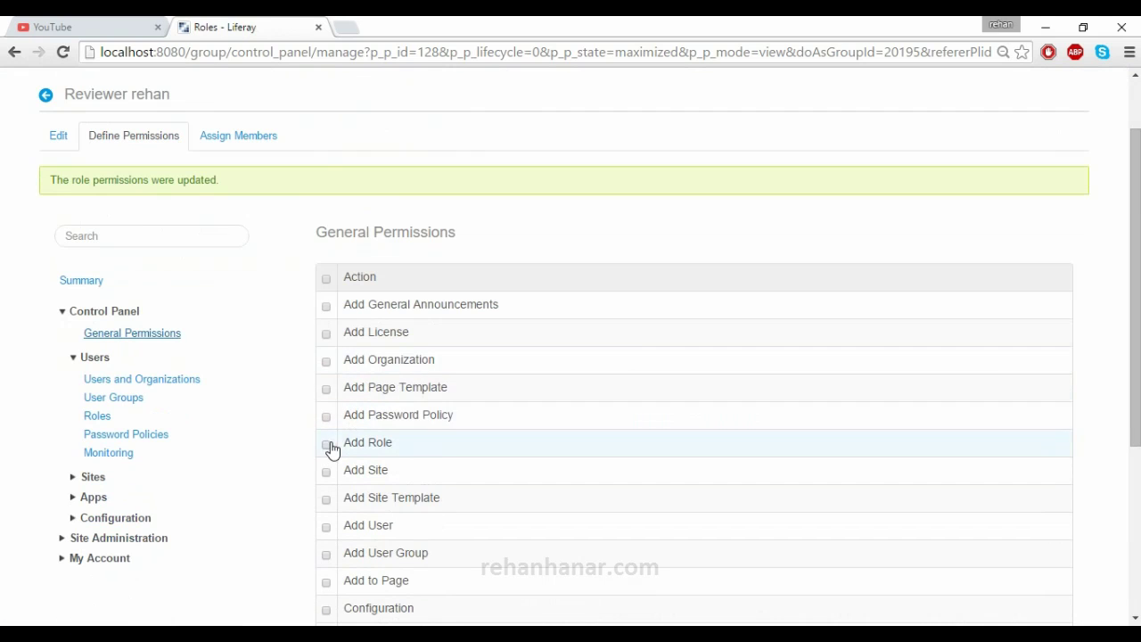
{"action": "left_click", "coordinate": [328, 362]}
{"action": "left_click", "coordinate": [326, 389]}
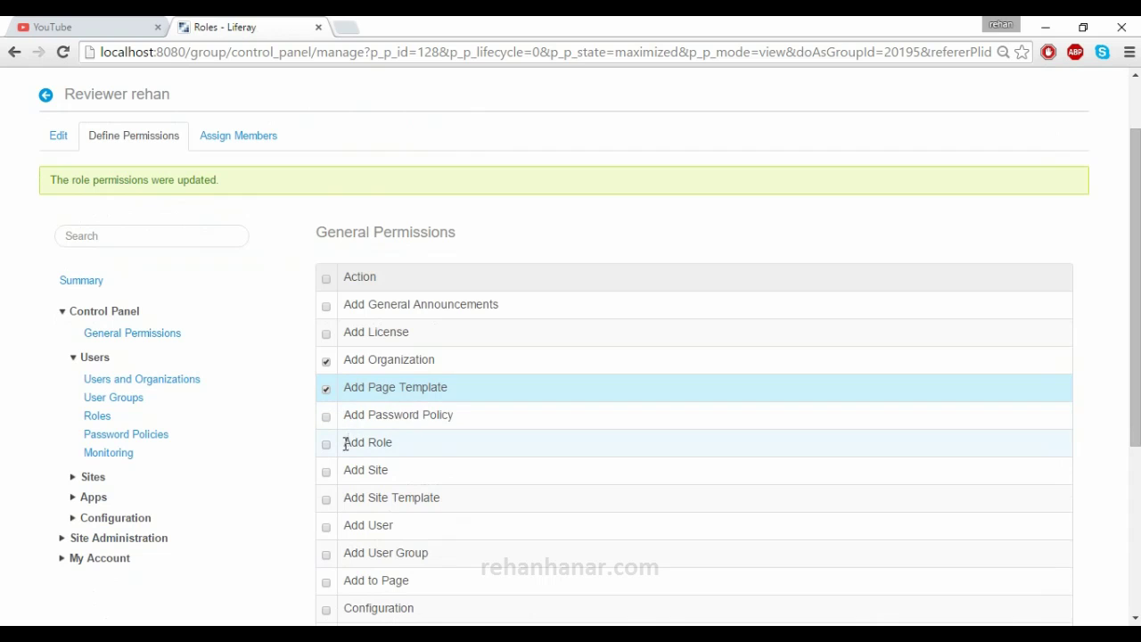
{"action": "left_click", "coordinate": [328, 445]}
{"action": "scroll", "coordinate": [410, 489], "scroll_direction": "down", "scroll_amount": 3}
{"action": "left_click", "coordinate": [342, 568]}
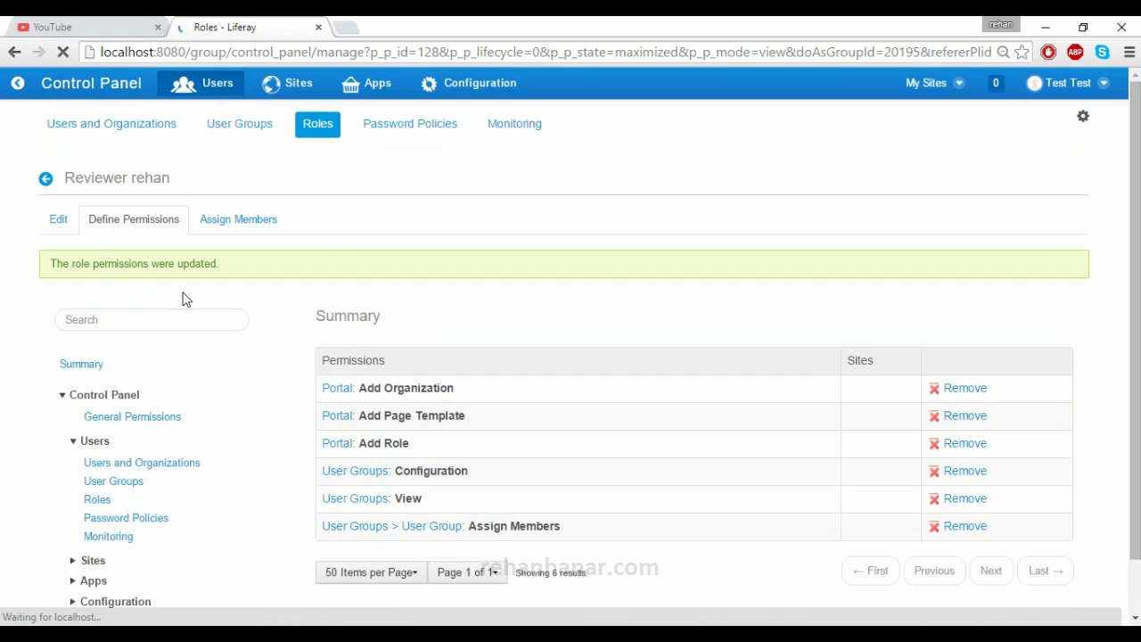
{"action": "left_click", "coordinate": [332, 395]}
{"action": "left_click_drag", "start_coordinate": [332, 395], "coordinate": [598, 512]}
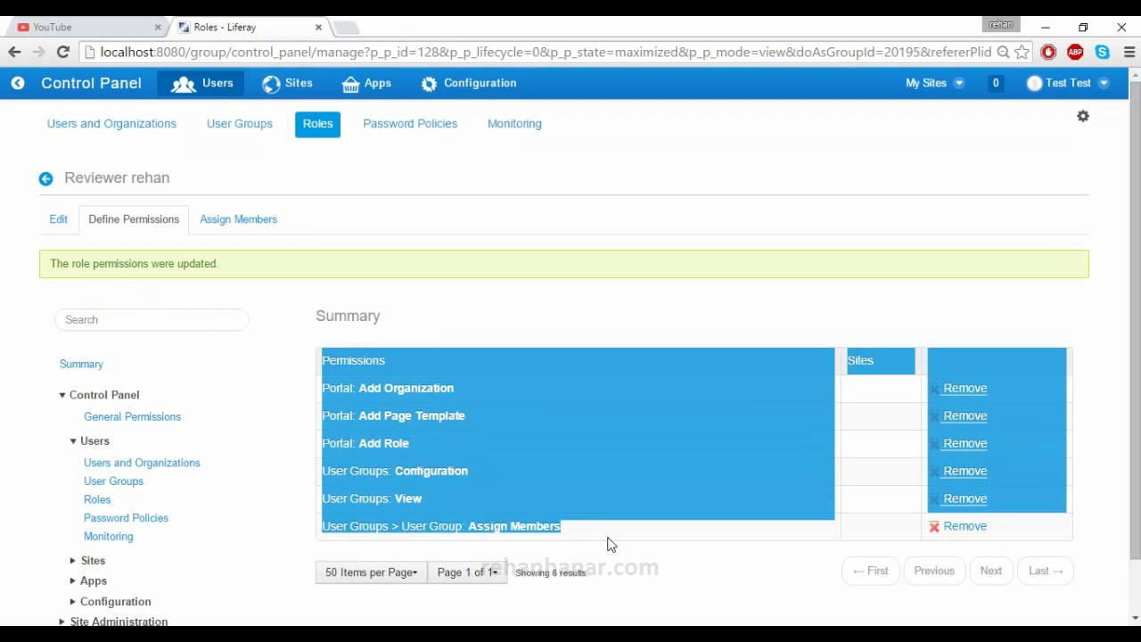
{"action": "left_click", "coordinate": [524, 510]}
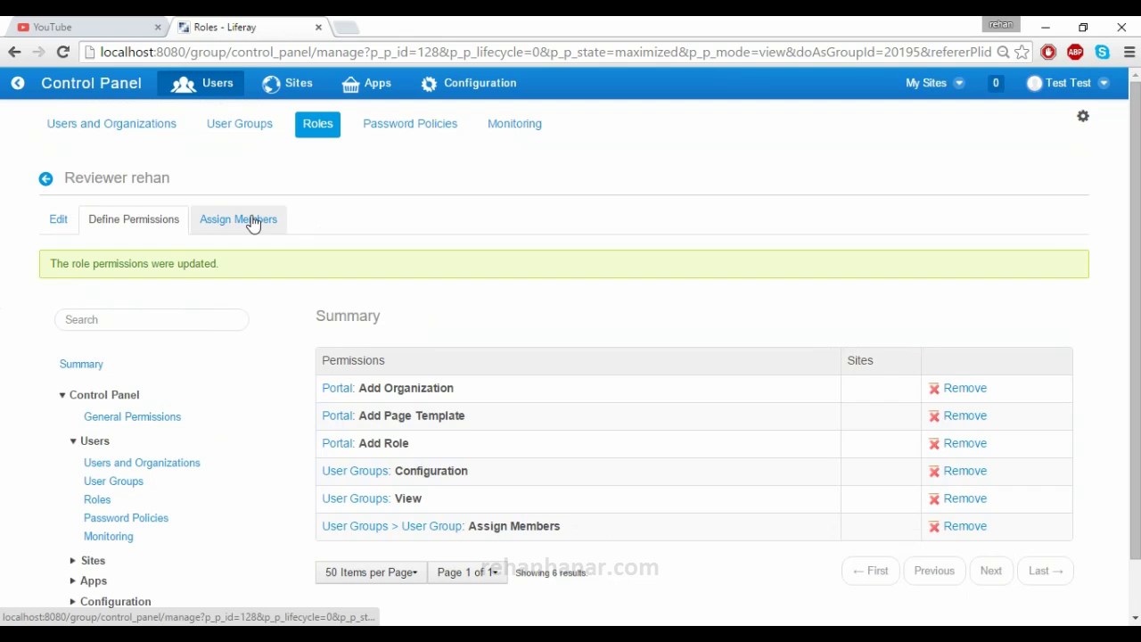
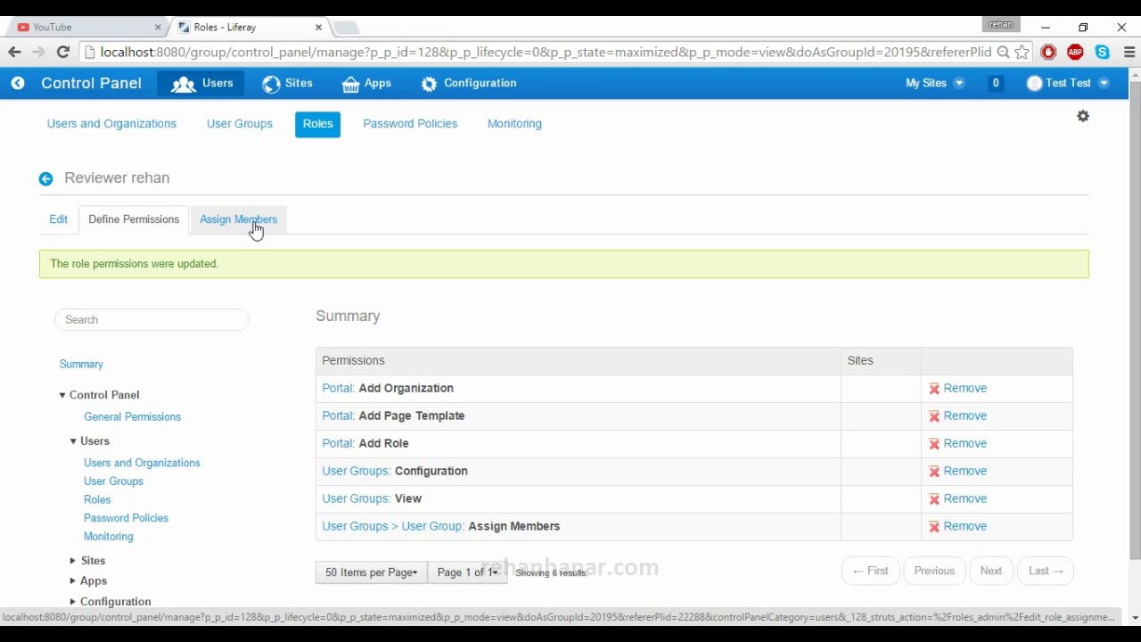
Assign the first user in the available users list to the reviewer role and update the associations
{"action": "left_click", "coordinate": [254, 223]}
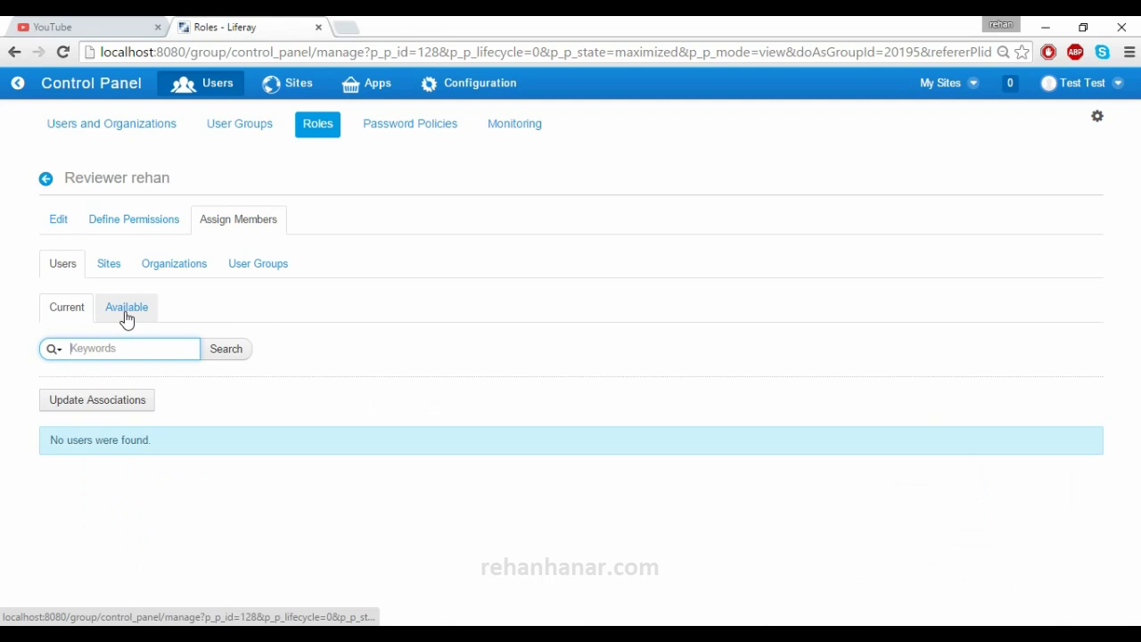
{"action": "left_click", "coordinate": [128, 312]}
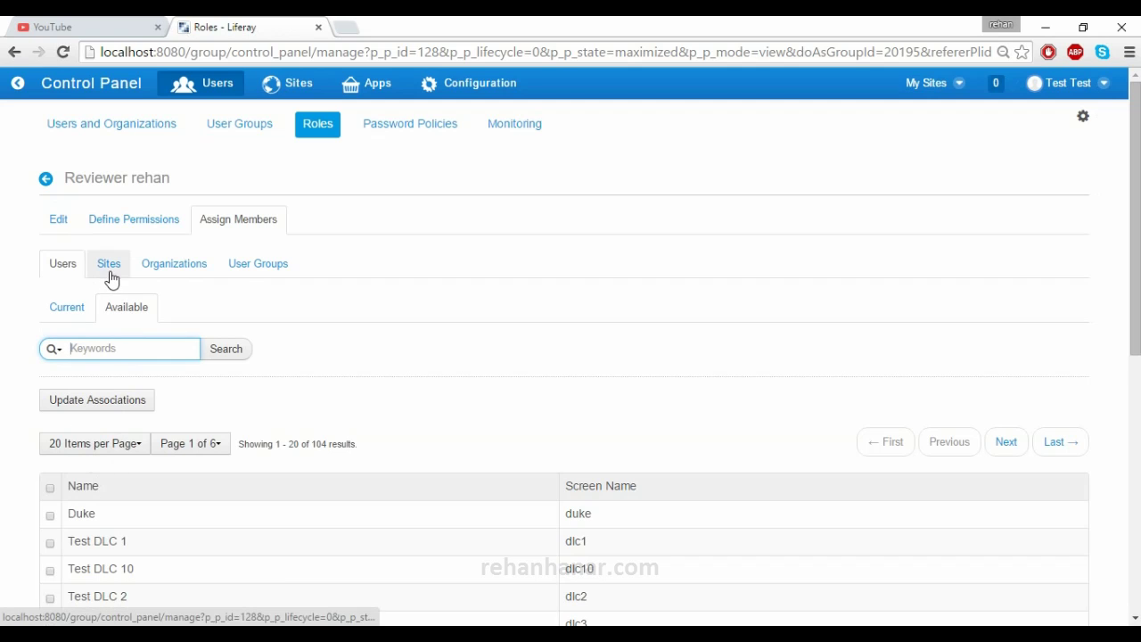
{"action": "left_click", "coordinate": [50, 517]}
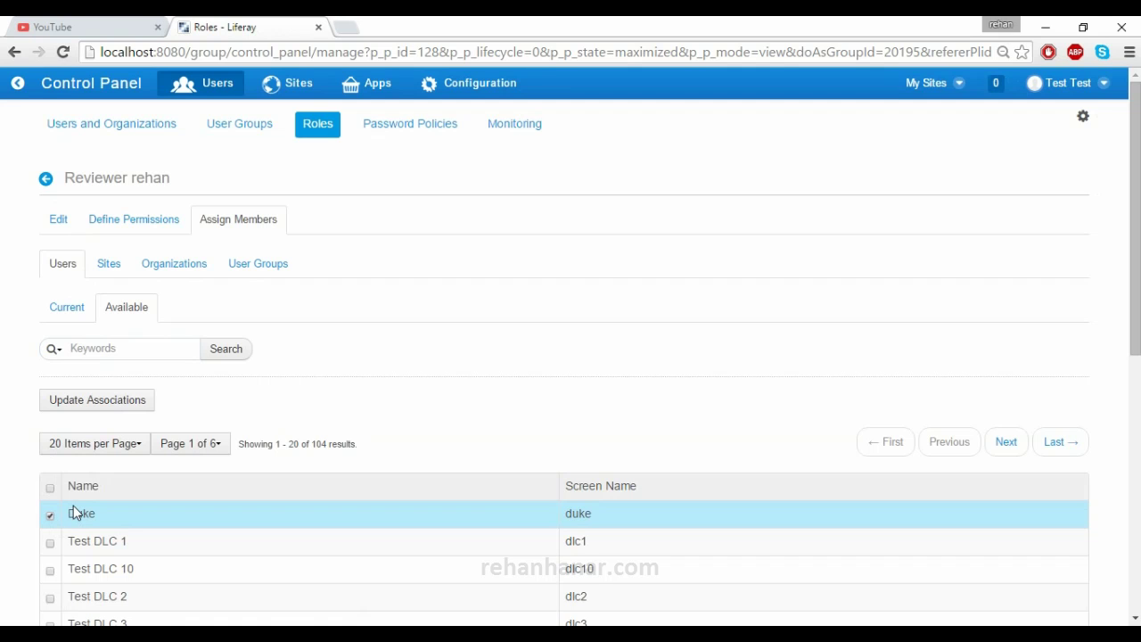
{"action": "left_click", "coordinate": [142, 403]}
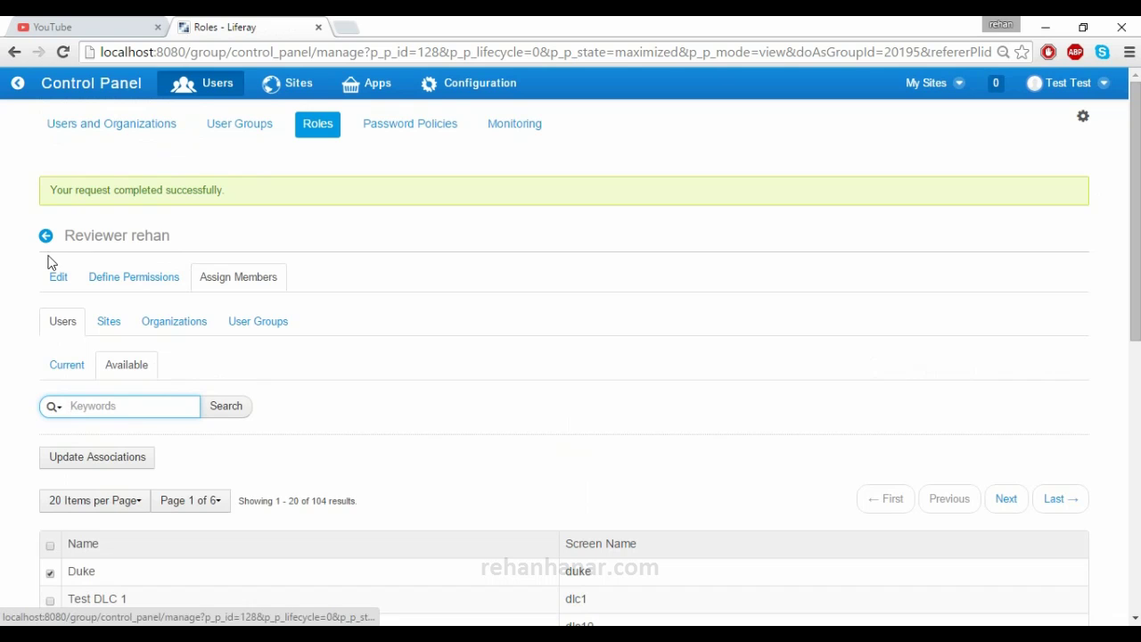
Review the reviewer role's details and its member assignments for users, sites, organizations and user groups
{"action": "left_click", "coordinate": [59, 282]}
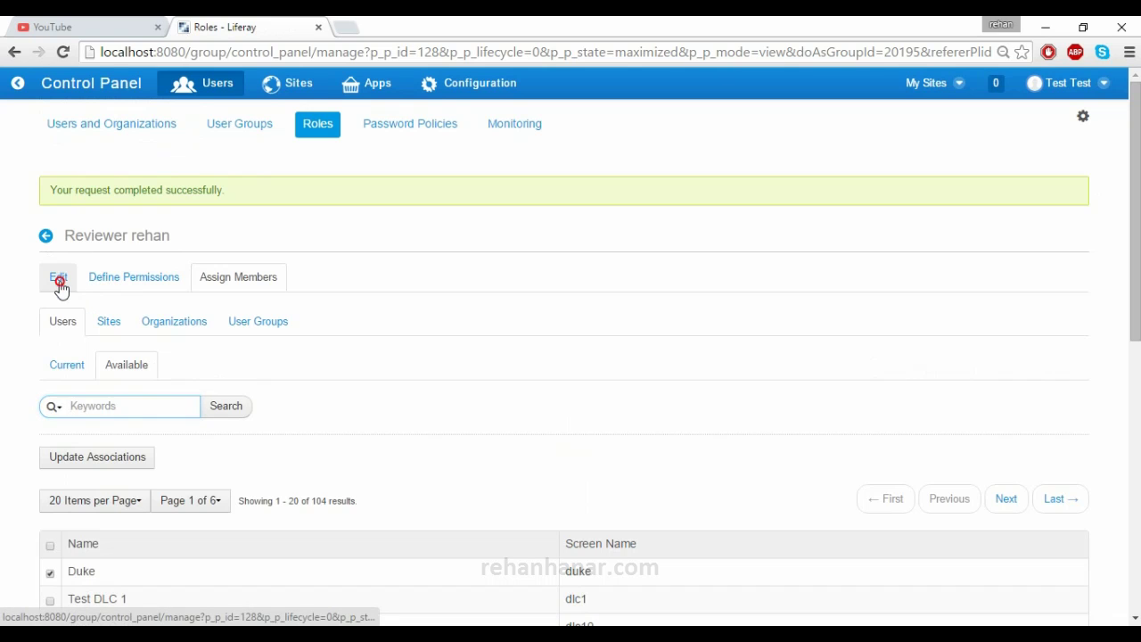
{"action": "scroll", "coordinate": [187, 401], "scroll_direction": "down", "scroll_amount": 2}
{"action": "scroll", "coordinate": [202, 415], "scroll_direction": "up", "scroll_amount": 2}
{"action": "left_click", "coordinate": [219, 228]}
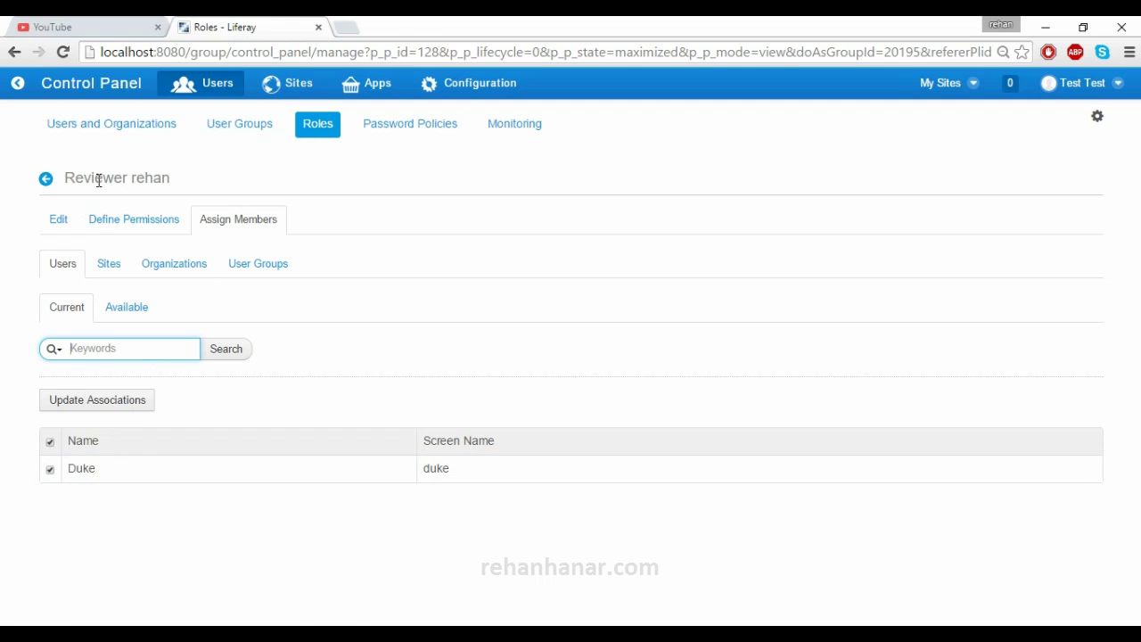
{"action": "left_click", "coordinate": [108, 264]}
{"action": "scroll", "coordinate": [118, 487], "scroll_direction": "down", "scroll_amount": 3}
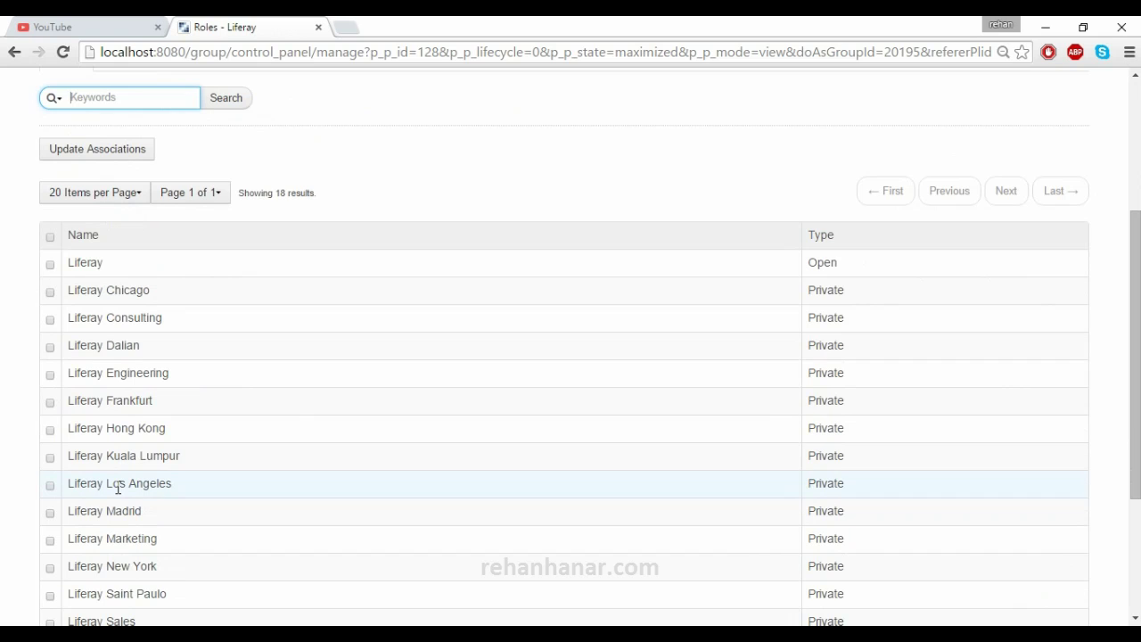
{"action": "scroll", "coordinate": [118, 487], "scroll_direction": "up", "scroll_amount": 3}
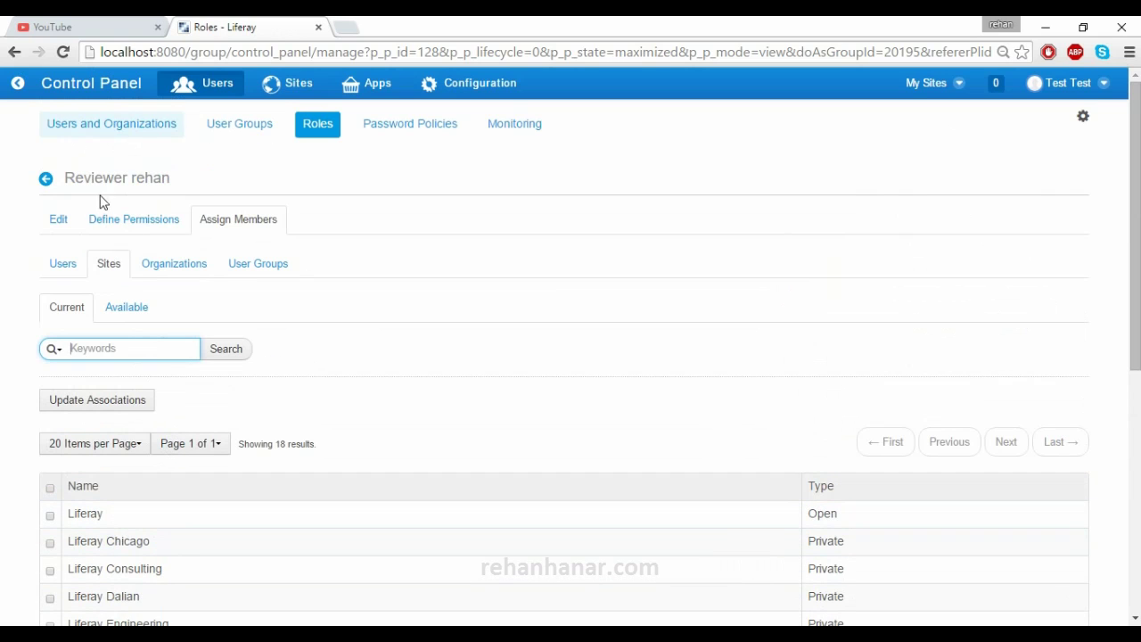
{"action": "left_click", "coordinate": [175, 268]}
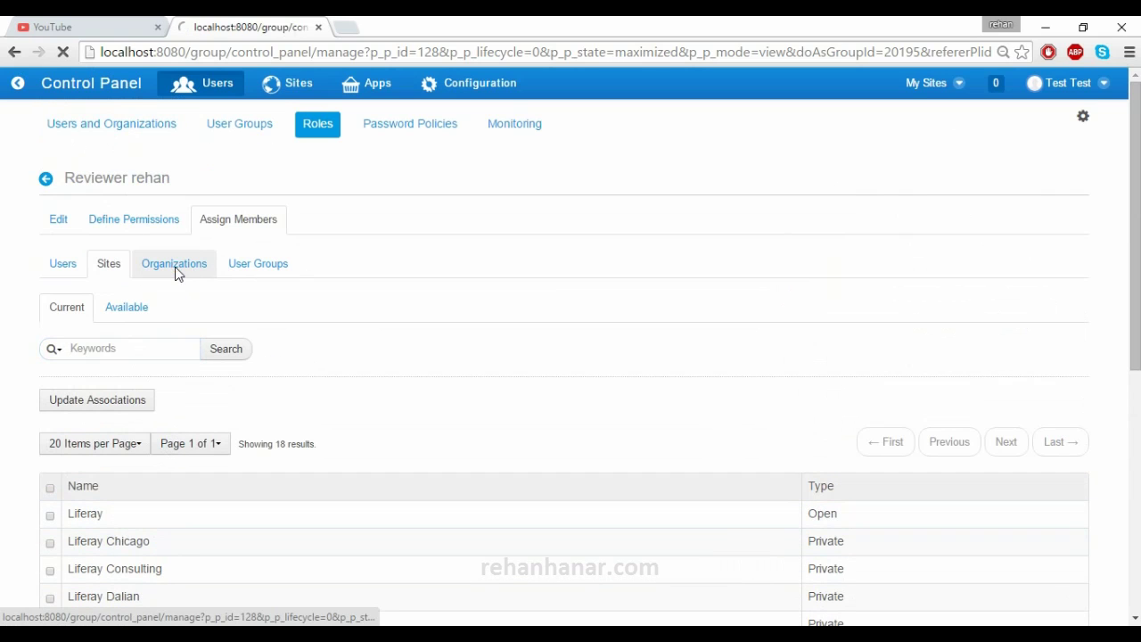
{"action": "left_click", "coordinate": [229, 269]}
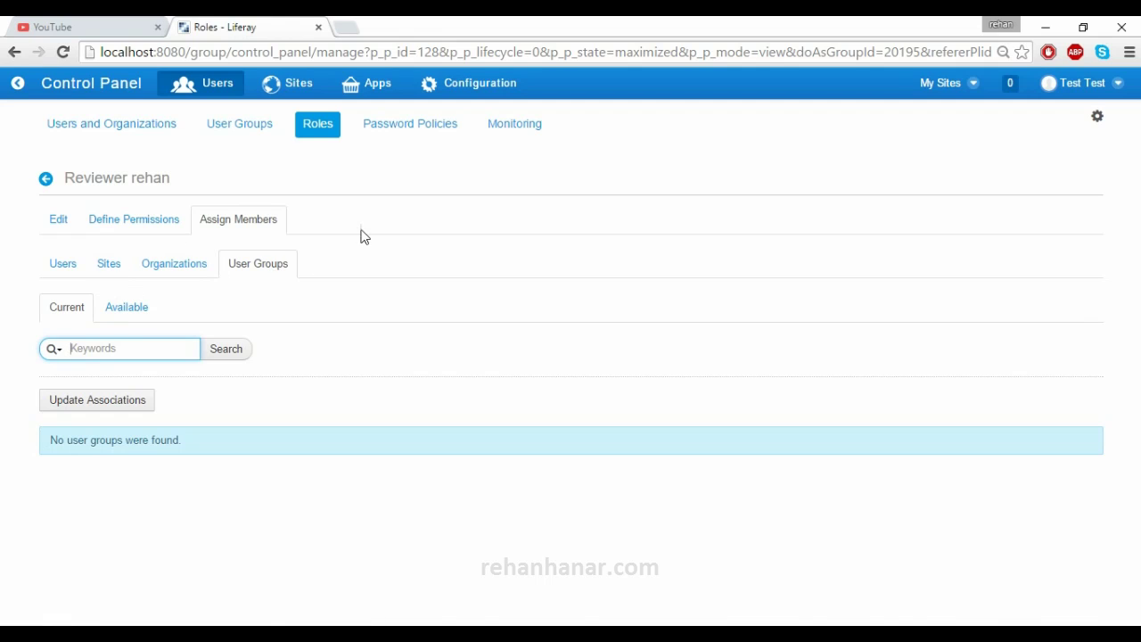
Start a new password policy named sample password policy
{"action": "left_click", "coordinate": [378, 138]}
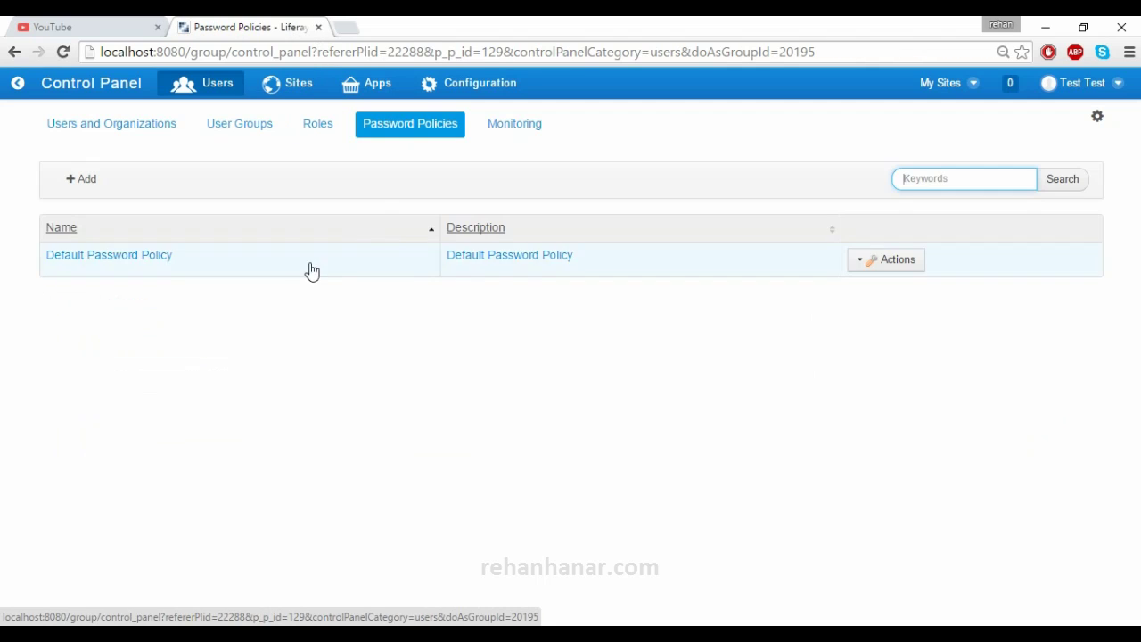
{"action": "left_click", "coordinate": [78, 186]}
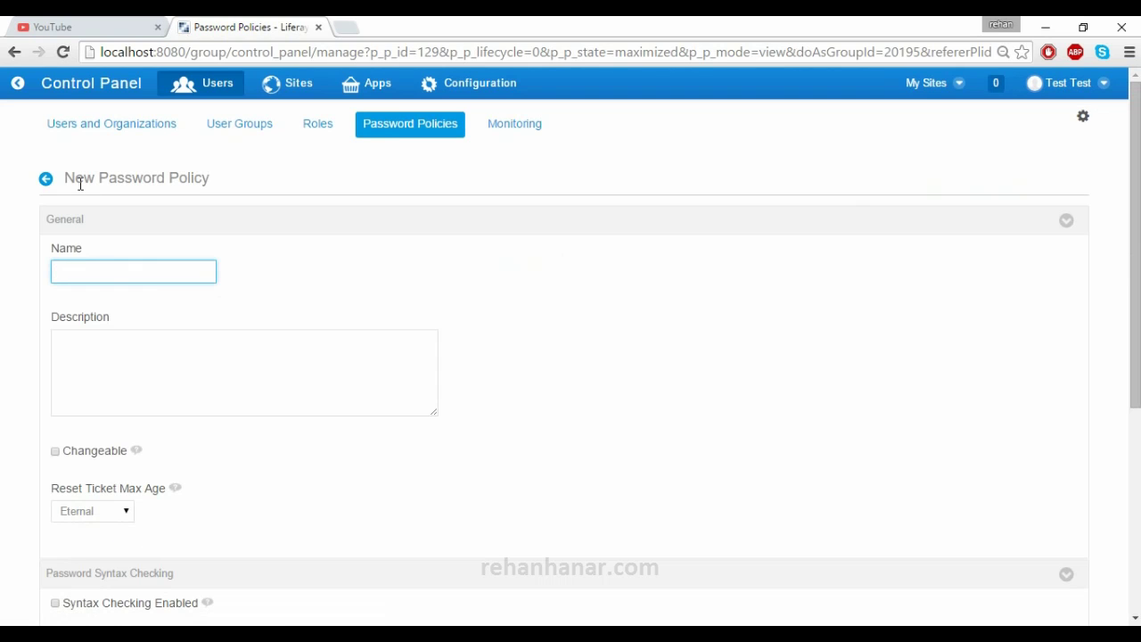
{"action": "type", "text": "sample password policy"}
{"action": "key", "text": "Tab"}
Try the policy's Changeable and Change Required options, inspect the Minimum Age choices, and clear Changeable again
{"action": "scroll", "coordinate": [98, 215], "scroll_direction": "down", "scroll_amount": 3}
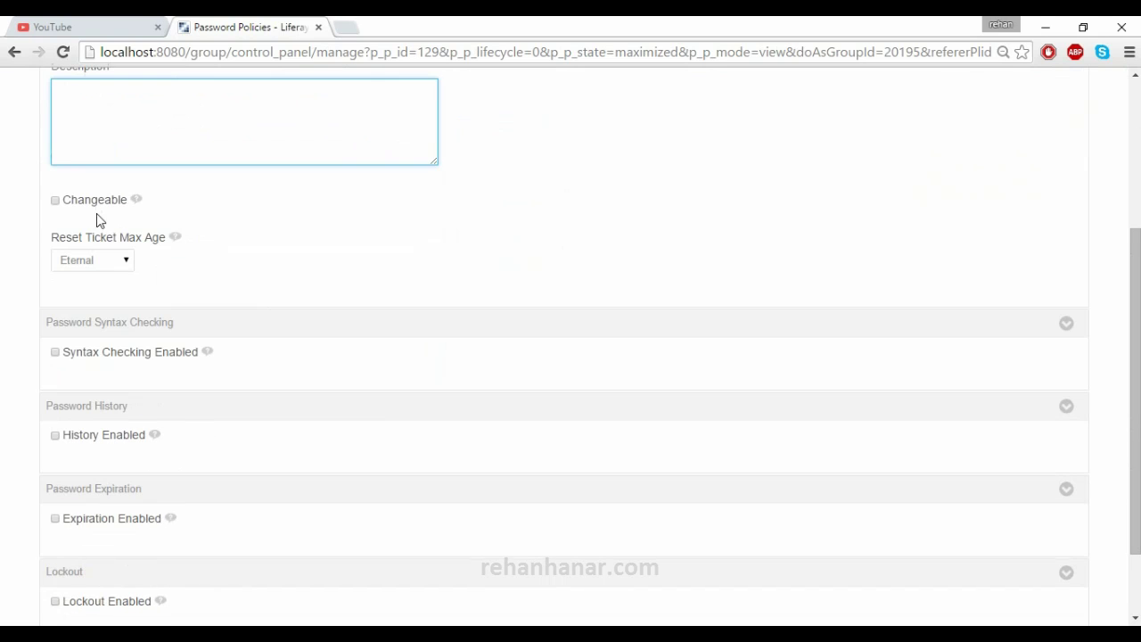
{"action": "scroll", "coordinate": [101, 209], "scroll_direction": "up", "scroll_amount": 1}
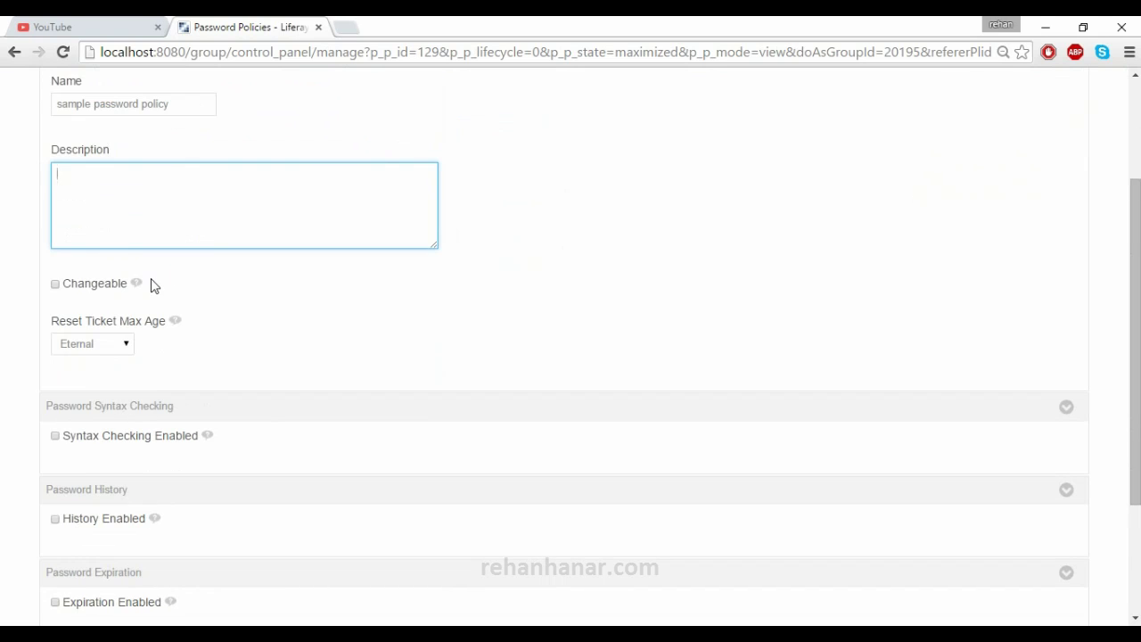
{"action": "scroll", "coordinate": [151, 285], "scroll_direction": "up", "scroll_amount": 2}
{"action": "left_click", "coordinate": [59, 453]}
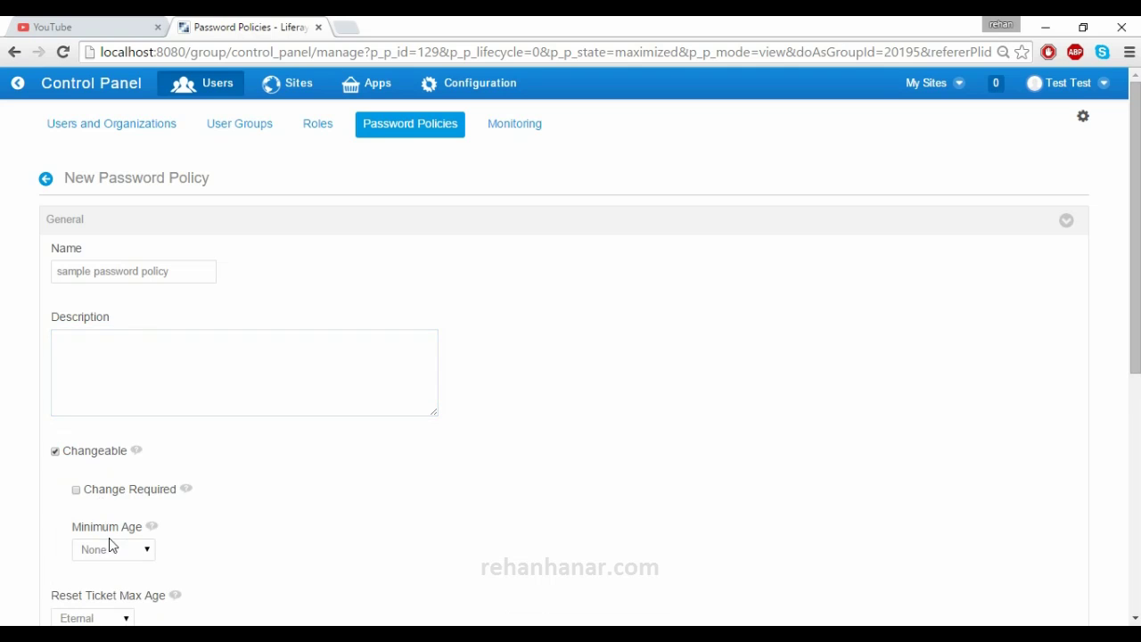
{"action": "left_click", "coordinate": [98, 497]}
{"action": "left_click", "coordinate": [96, 549]}
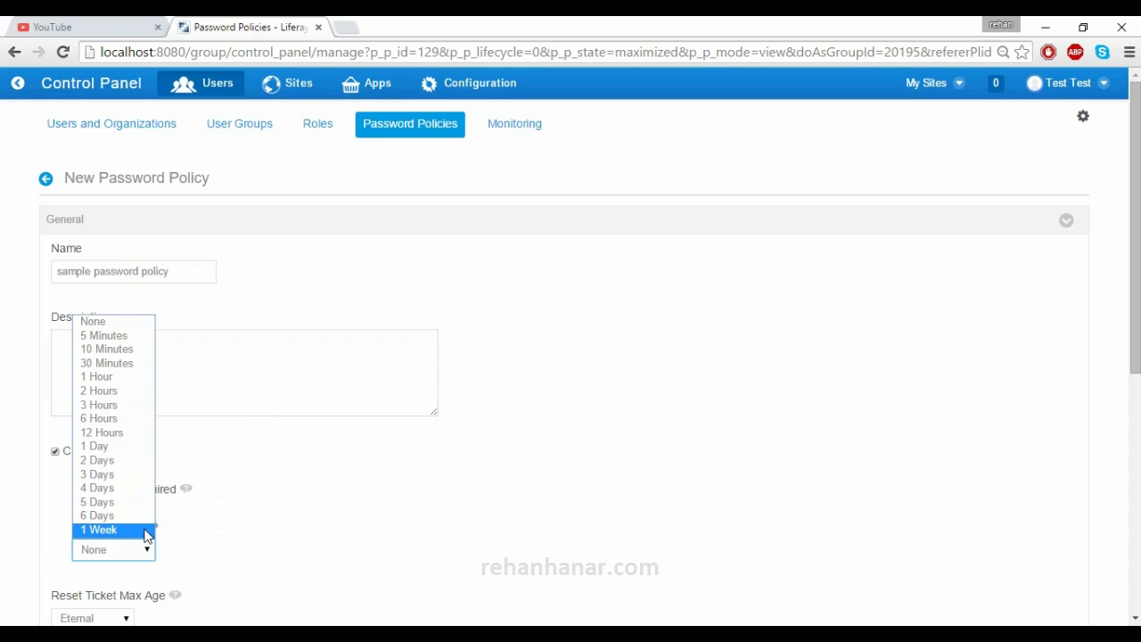
{"action": "left_click", "coordinate": [440, 456]}
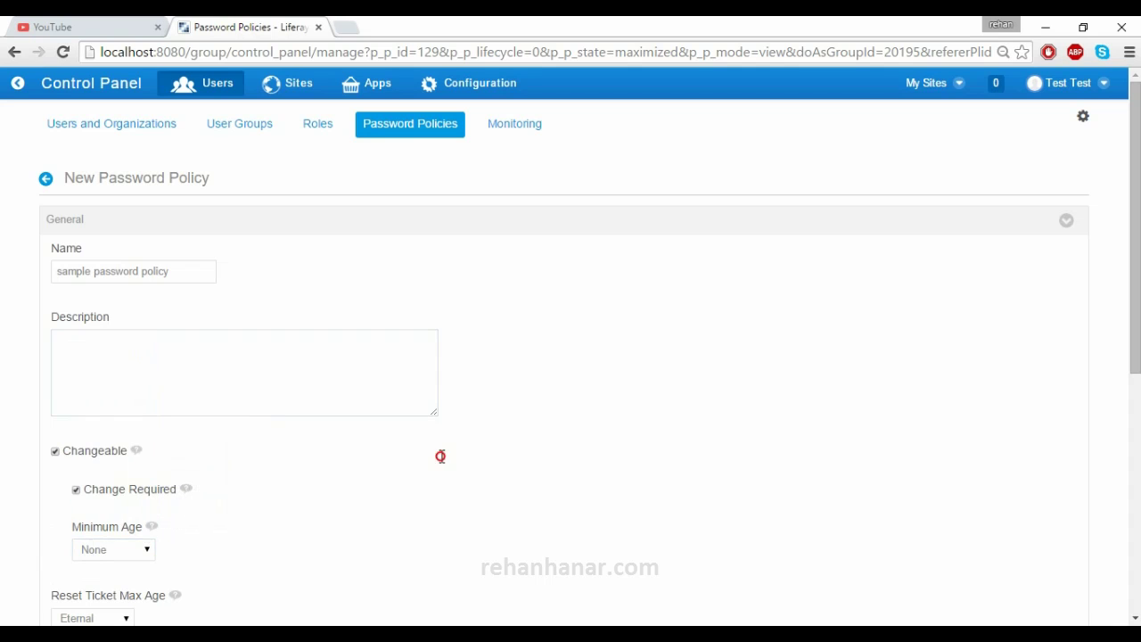
{"action": "left_click", "coordinate": [54, 453]}
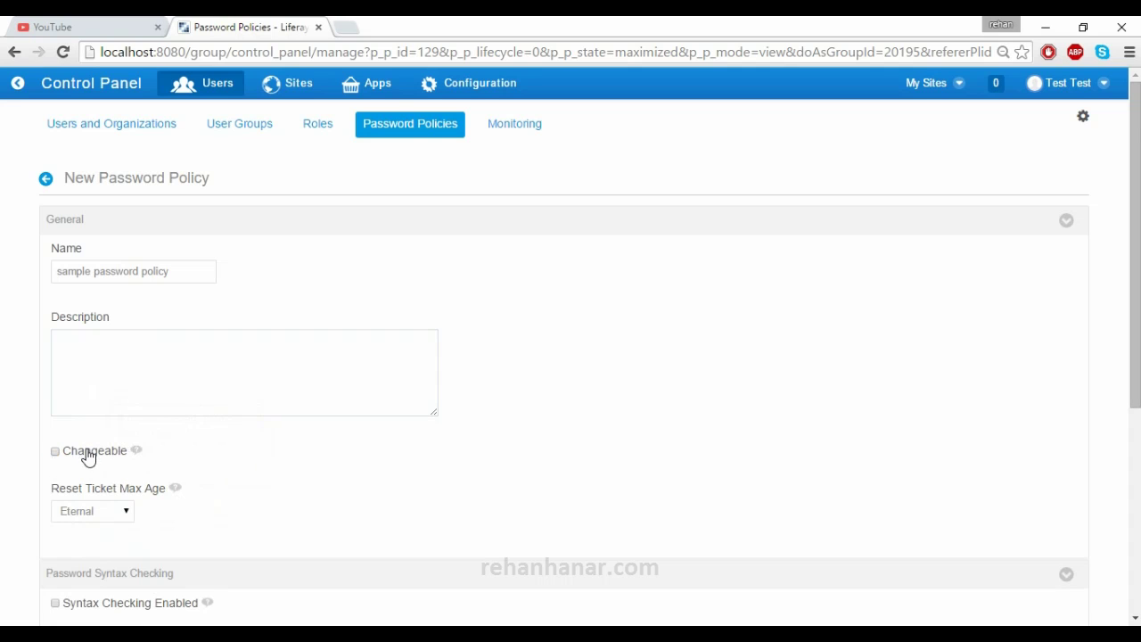
Examine the available Reset Ticket Max Age durations for the new password policy
{"action": "scroll", "coordinate": [129, 515], "scroll_direction": "down", "scroll_amount": 1}
{"action": "scroll", "coordinate": [129, 516], "scroll_direction": "down", "scroll_amount": 1}
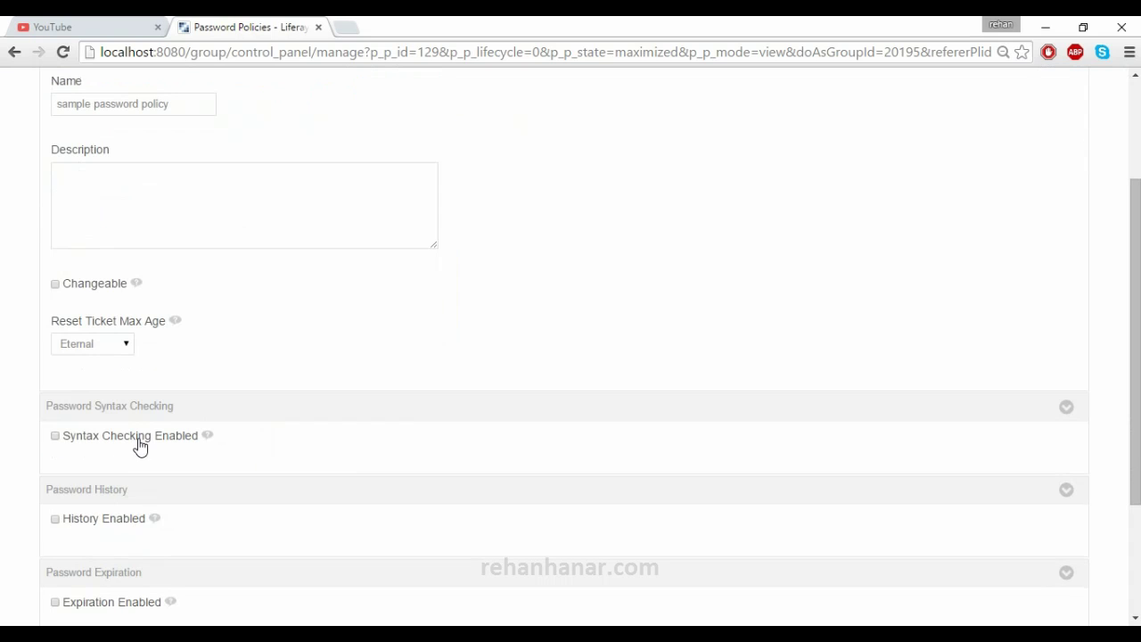
{"action": "left_click", "coordinate": [80, 346]}
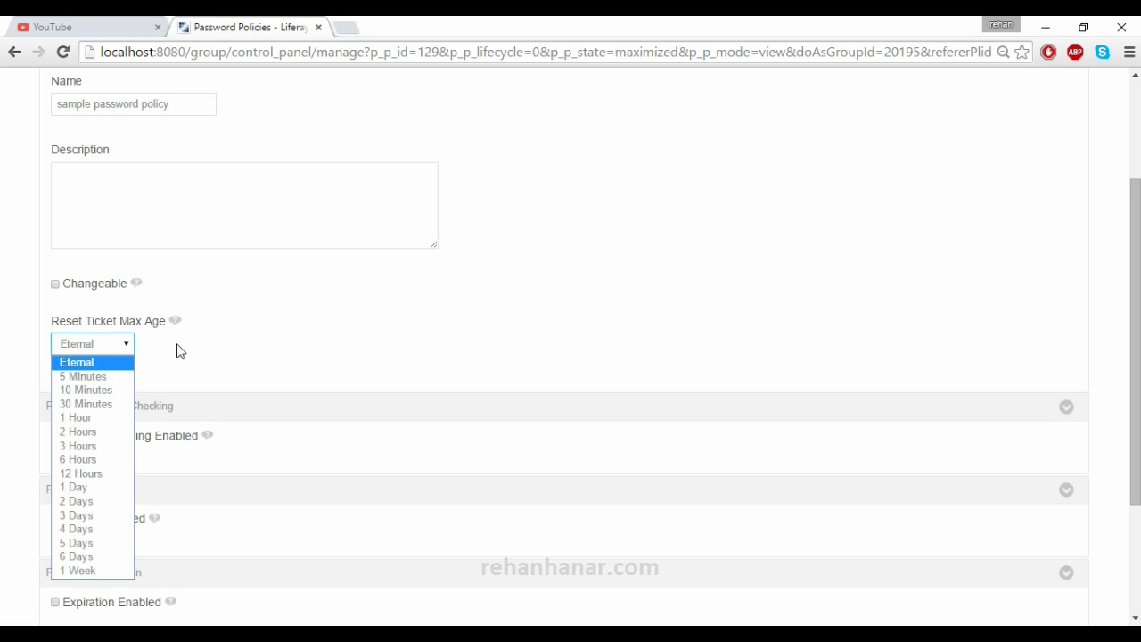
{"action": "left_click", "coordinate": [302, 353]}
{"action": "scroll", "coordinate": [302, 354], "scroll_direction": "down", "scroll_amount": 1}
{"action": "left_click", "coordinate": [91, 261]}
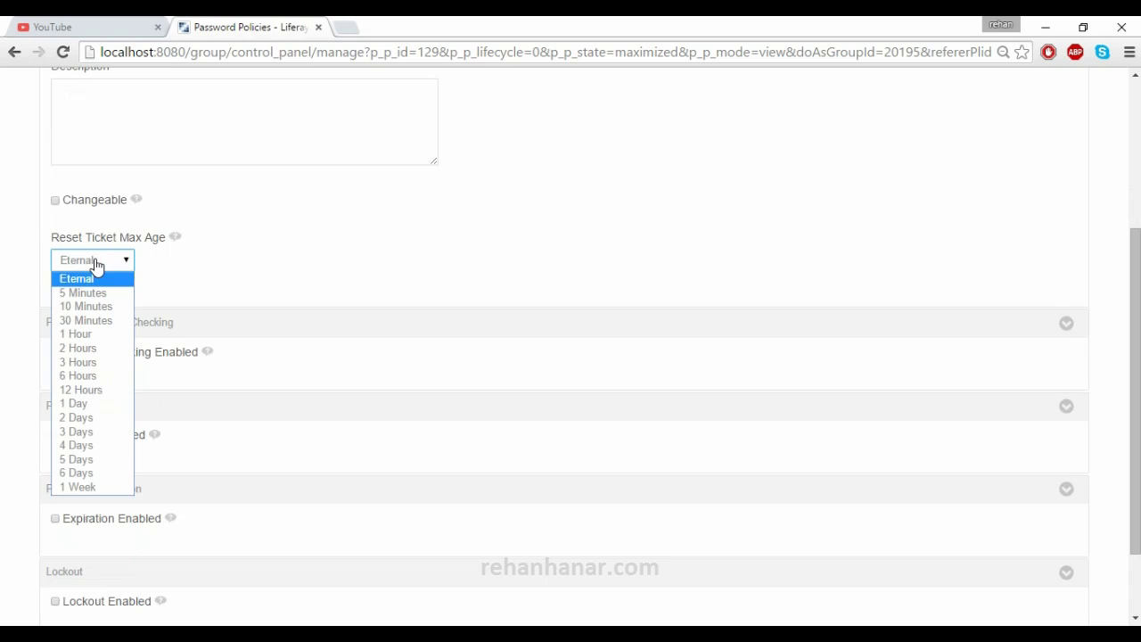
{"action": "left_click", "coordinate": [268, 273]}
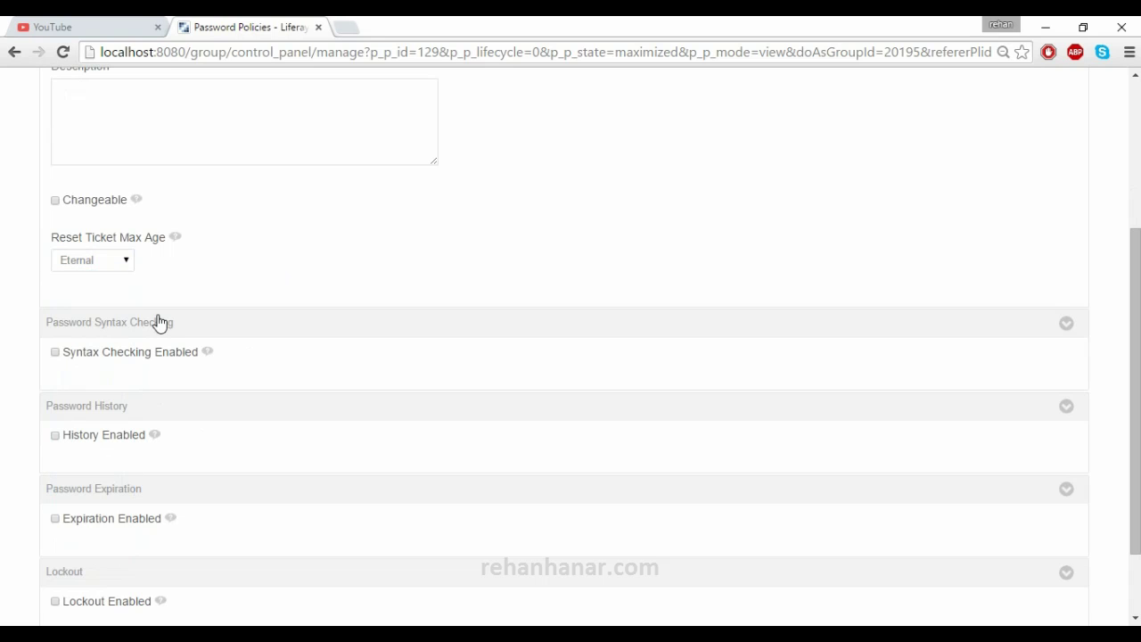
{"action": "left_click", "coordinate": [103, 266]}
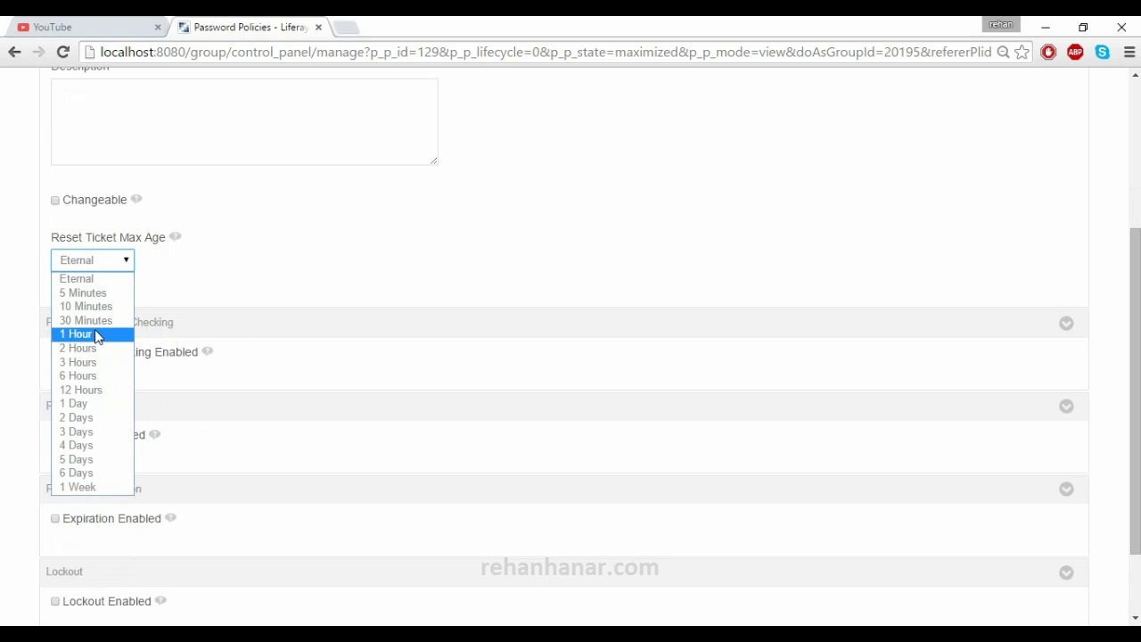
{"action": "left_click", "coordinate": [250, 267]}
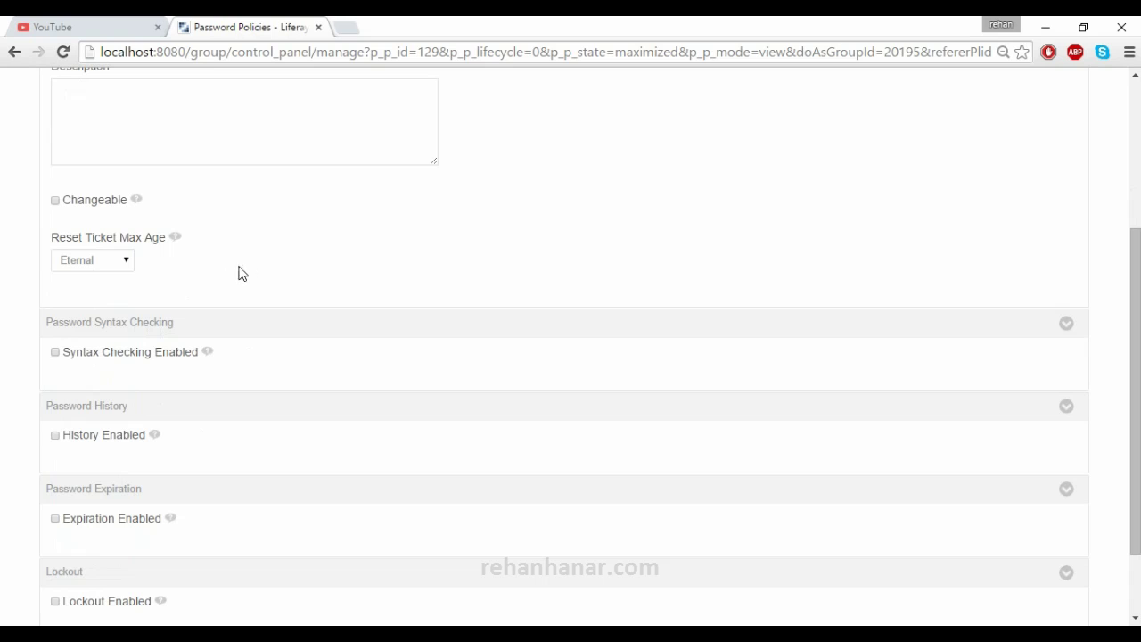
Enable syntax checking for the password policy and examine its minimum character settings and Regular Expression help
{"action": "left_click", "coordinate": [176, 353]}
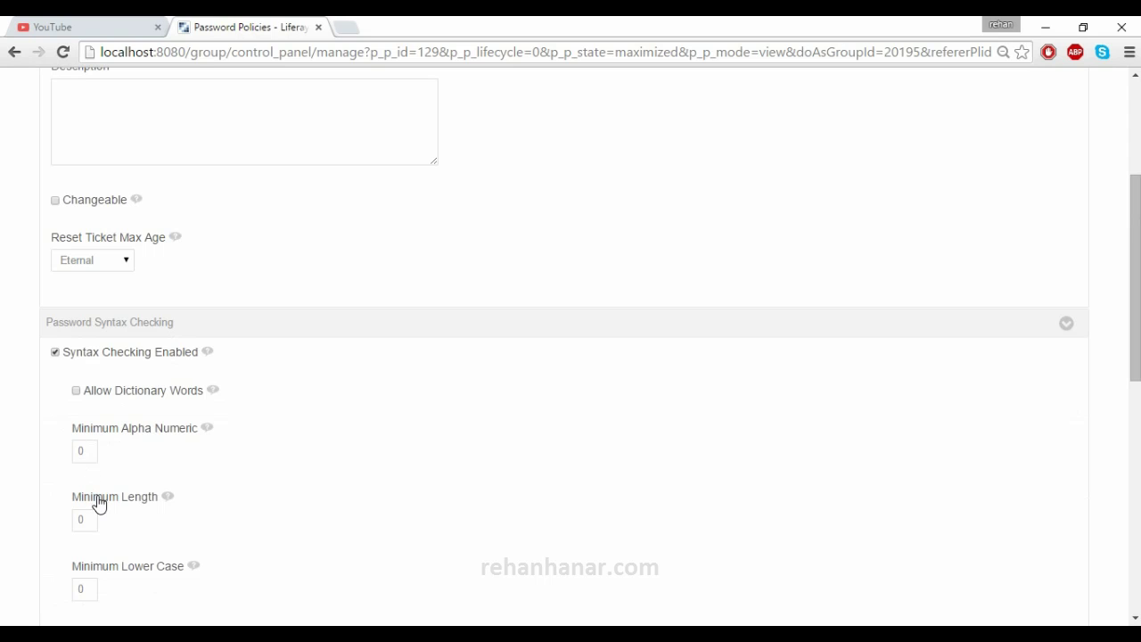
{"action": "scroll", "coordinate": [99, 505], "scroll_direction": "down", "scroll_amount": 1}
{"action": "left_click_drag", "start_coordinate": [93, 505], "coordinate": [57, 513]}
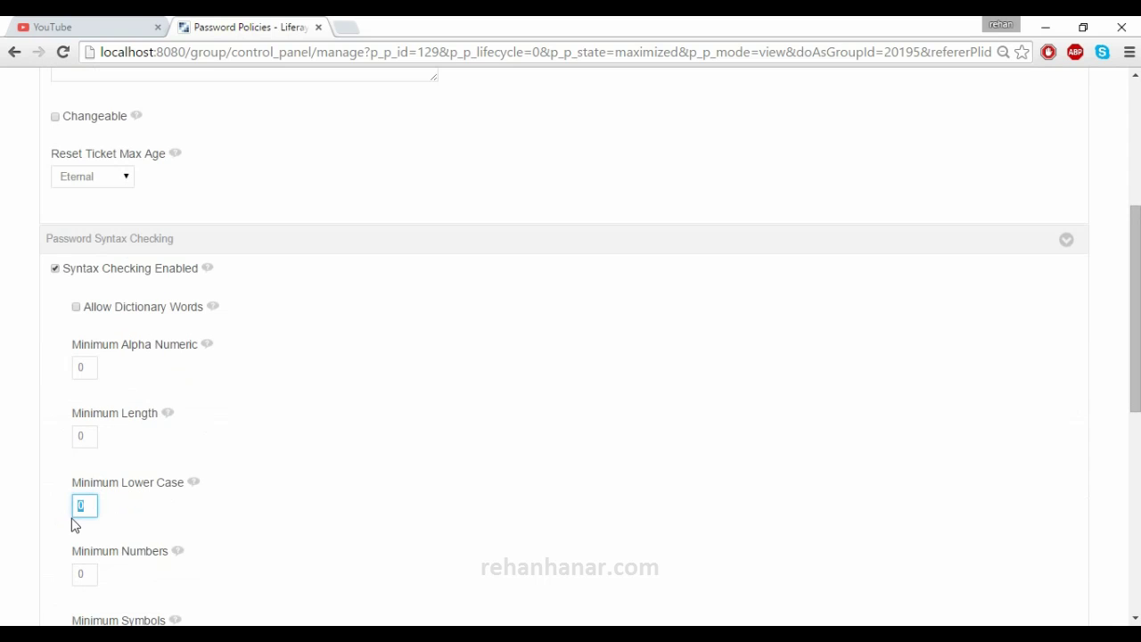
{"action": "scroll", "coordinate": [75, 525], "scroll_direction": "down", "scroll_amount": 4}
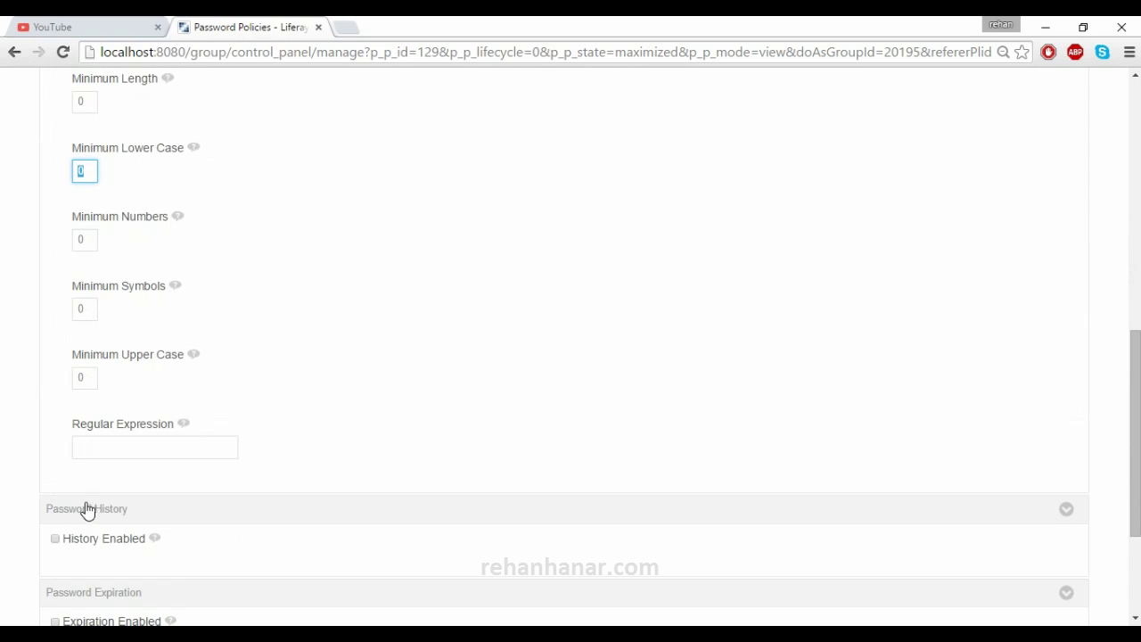
{"action": "left_click", "coordinate": [146, 447]}
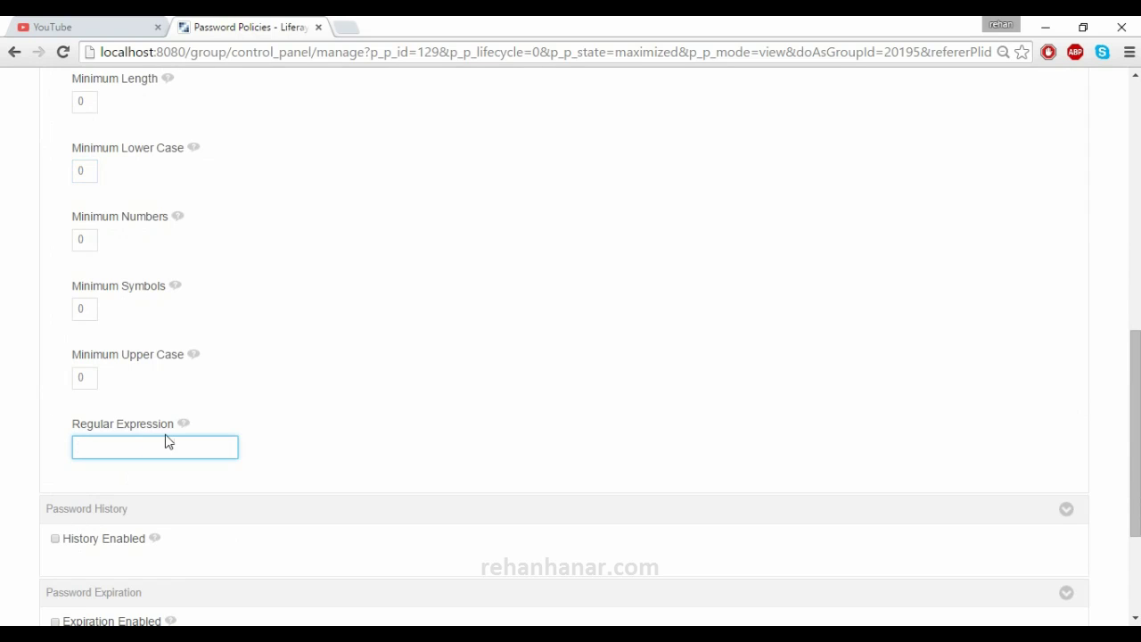
{"action": "mouse_move", "coordinate": [182, 429]}
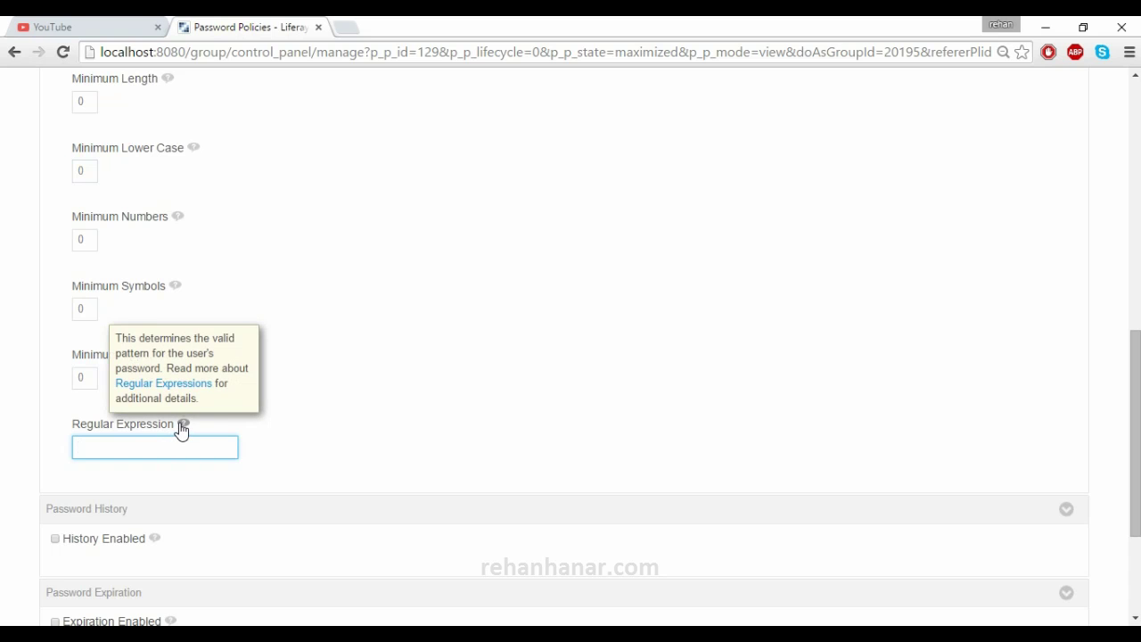
Open the linked Regular Expressions lesson in a new tab, skim its topics, and close that tab
{"action": "right_click", "coordinate": [178, 387]}
{"action": "left_click", "coordinate": [189, 395]}
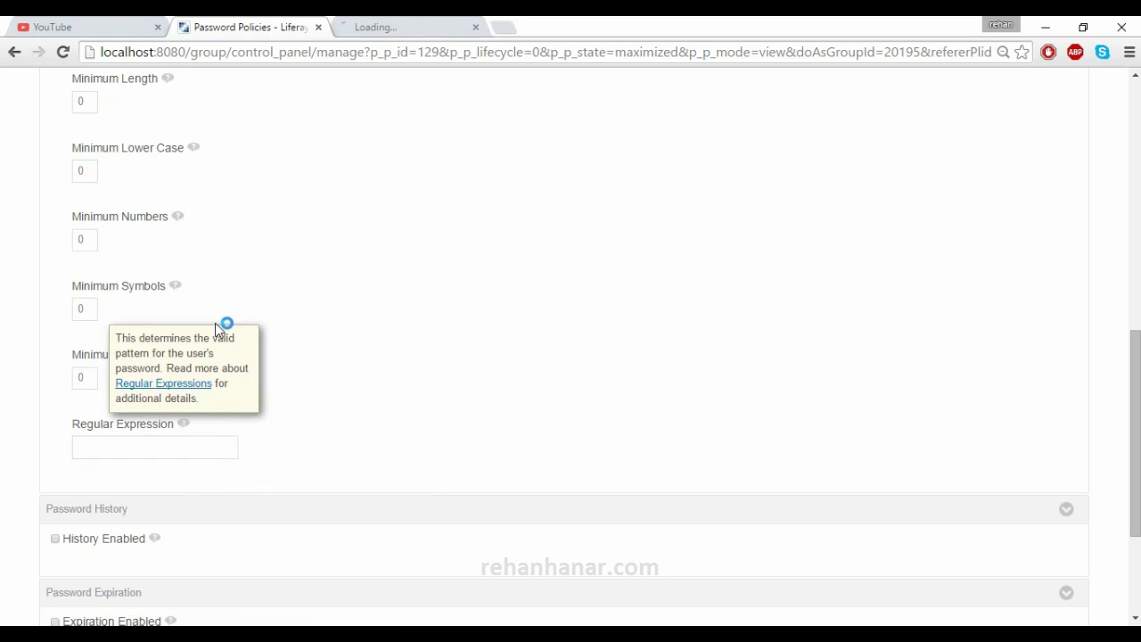
{"action": "left_click", "coordinate": [459, 27]}
{"action": "scroll", "coordinate": [370, 285], "scroll_direction": "down", "scroll_amount": 3}
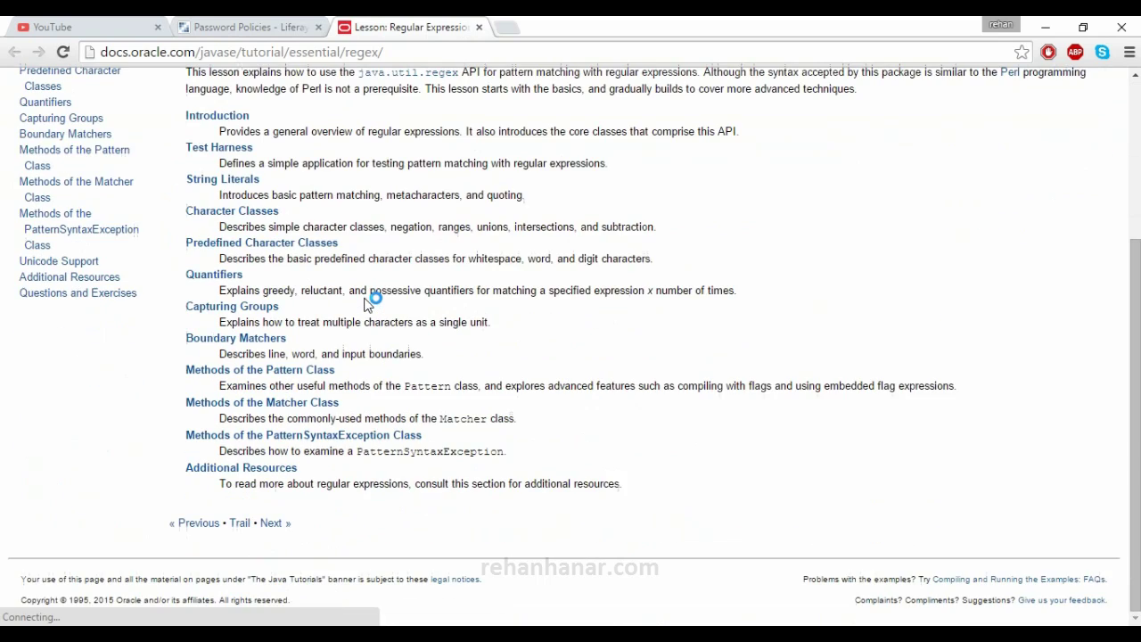
{"action": "scroll", "coordinate": [375, 298], "scroll_direction": "up", "scroll_amount": 3}
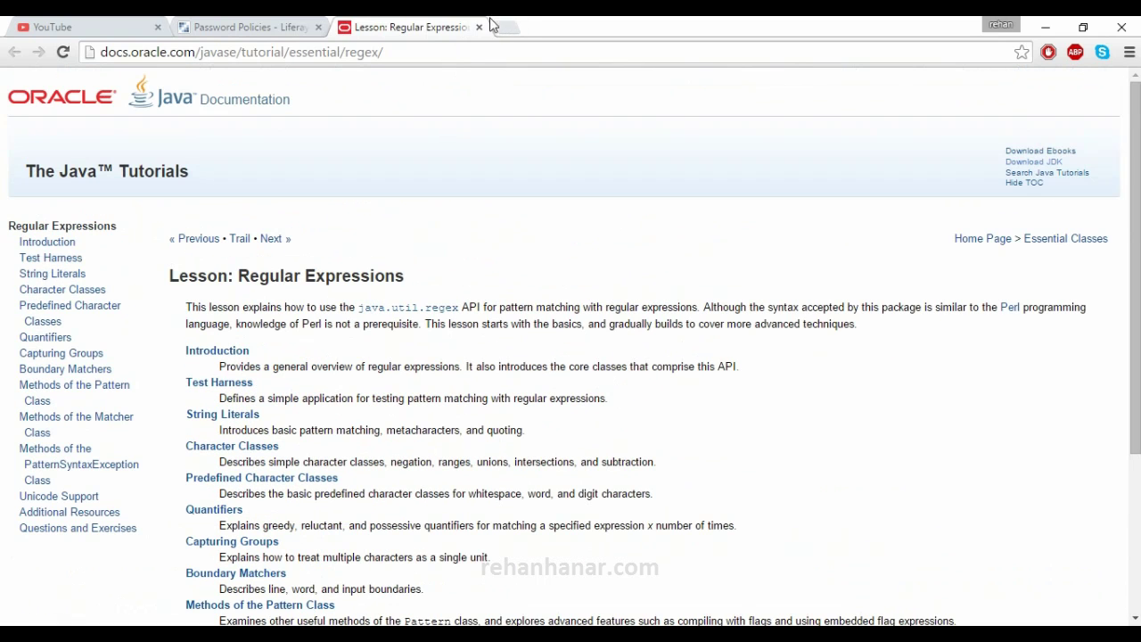
{"action": "left_click", "coordinate": [481, 29]}
Disable syntax checking for the password policy and collapse the Password Syntax Checking section
{"action": "scroll", "coordinate": [234, 354], "scroll_direction": "up", "scroll_amount": 3}
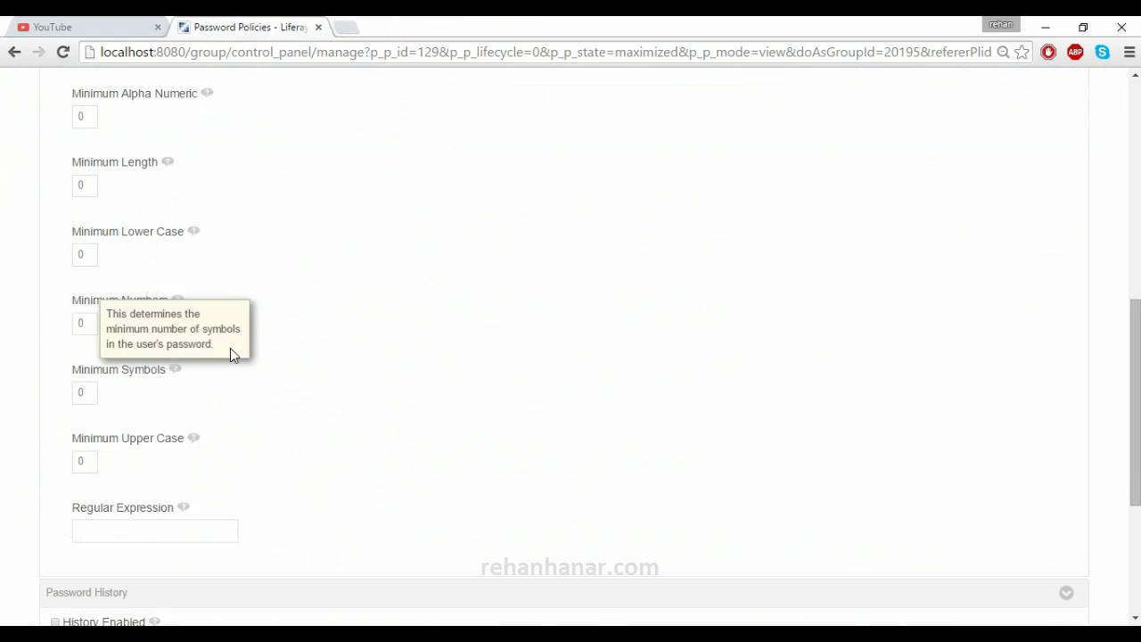
{"action": "left_click", "coordinate": [132, 186]}
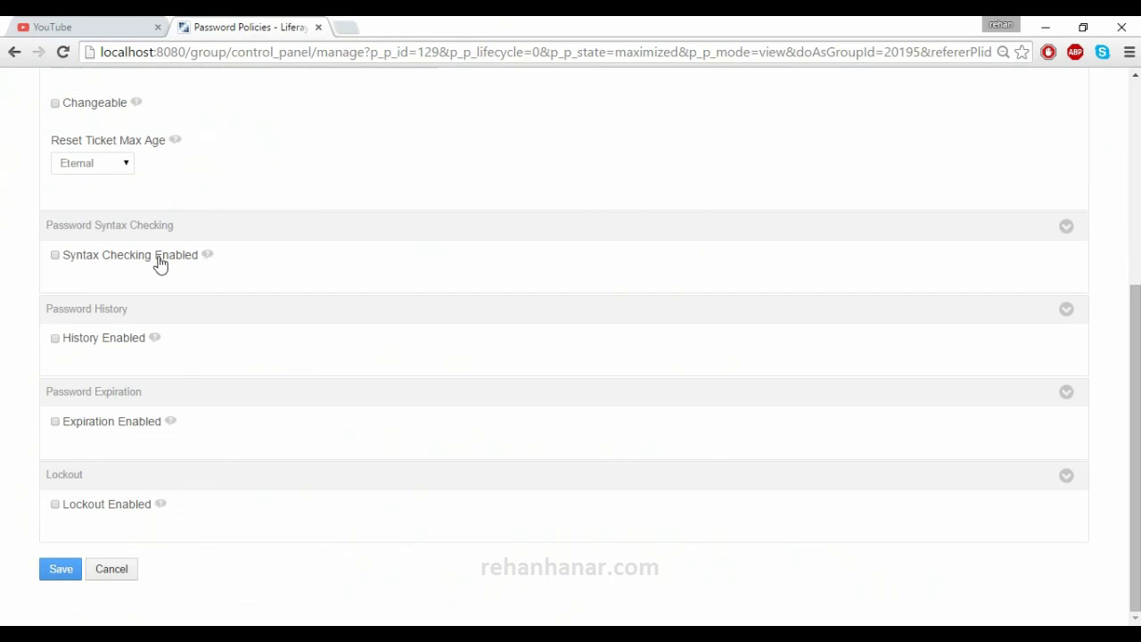
{"action": "left_click", "coordinate": [187, 229]}
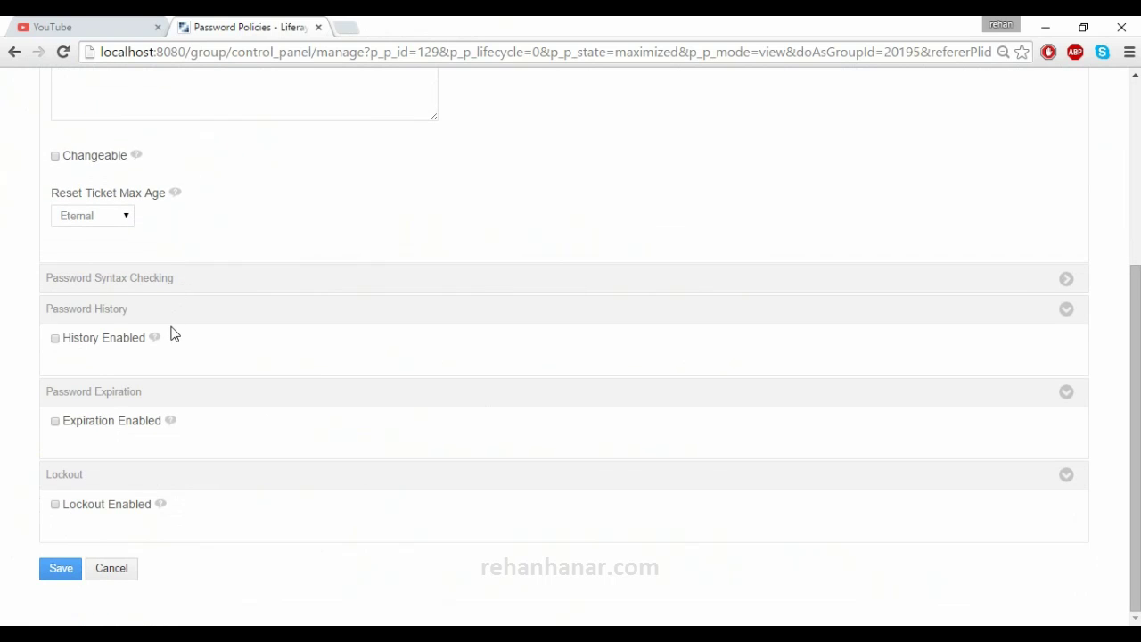
Try enabling password history, inspect the History Count choices, then disable it again and collapse the section
{"action": "left_click", "coordinate": [91, 346]}
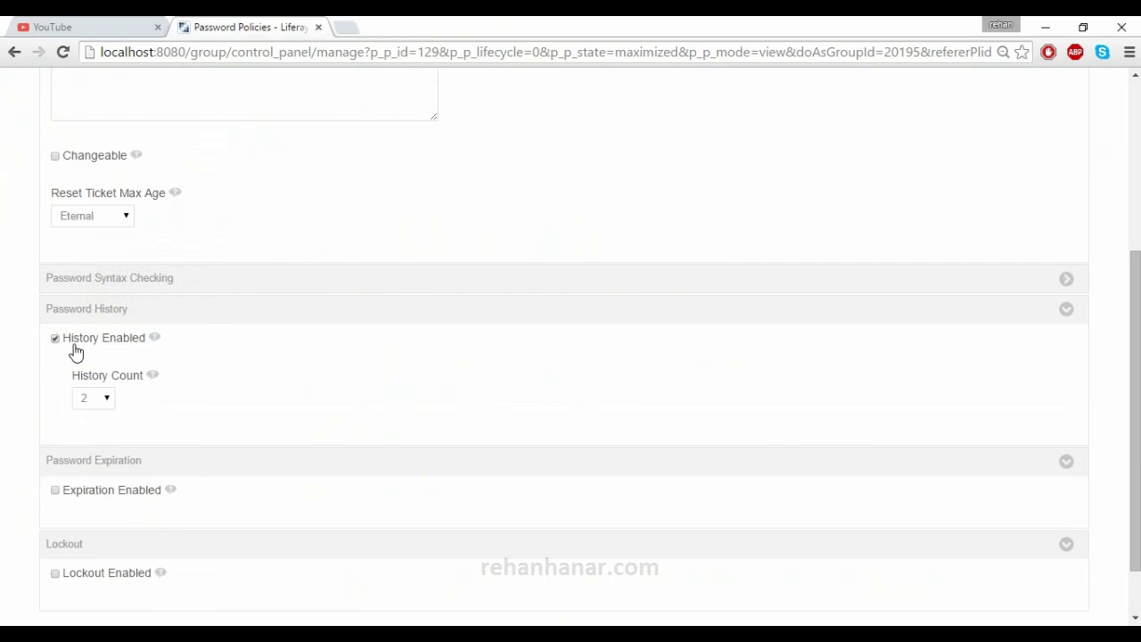
{"action": "left_click", "coordinate": [98, 403]}
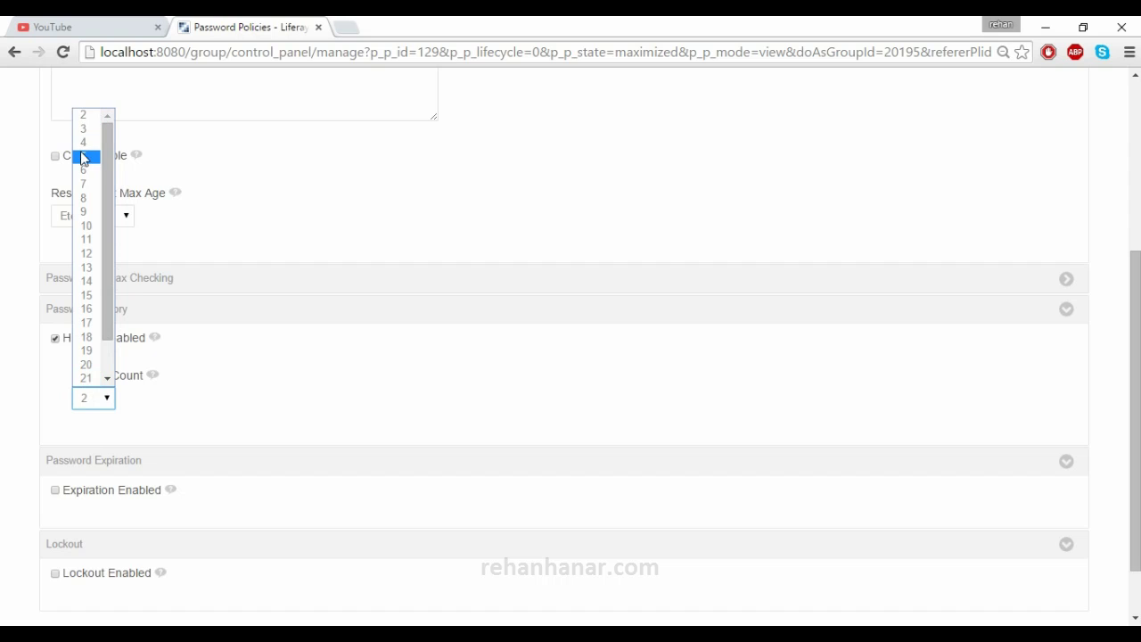
{"action": "left_click", "coordinate": [206, 387]}
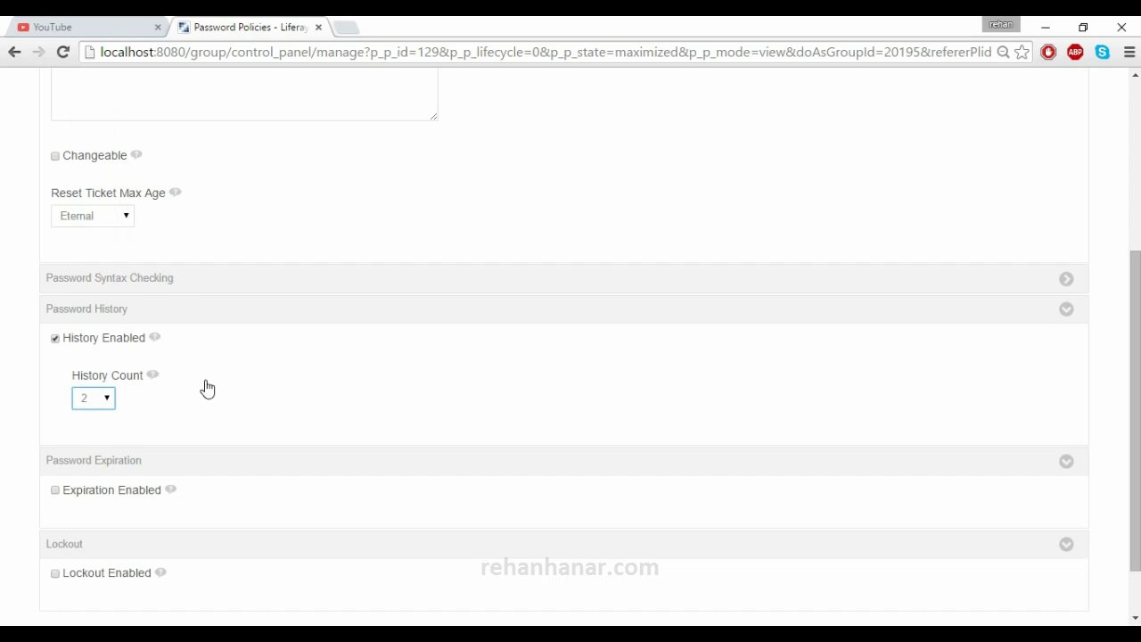
{"action": "left_click", "coordinate": [122, 346]}
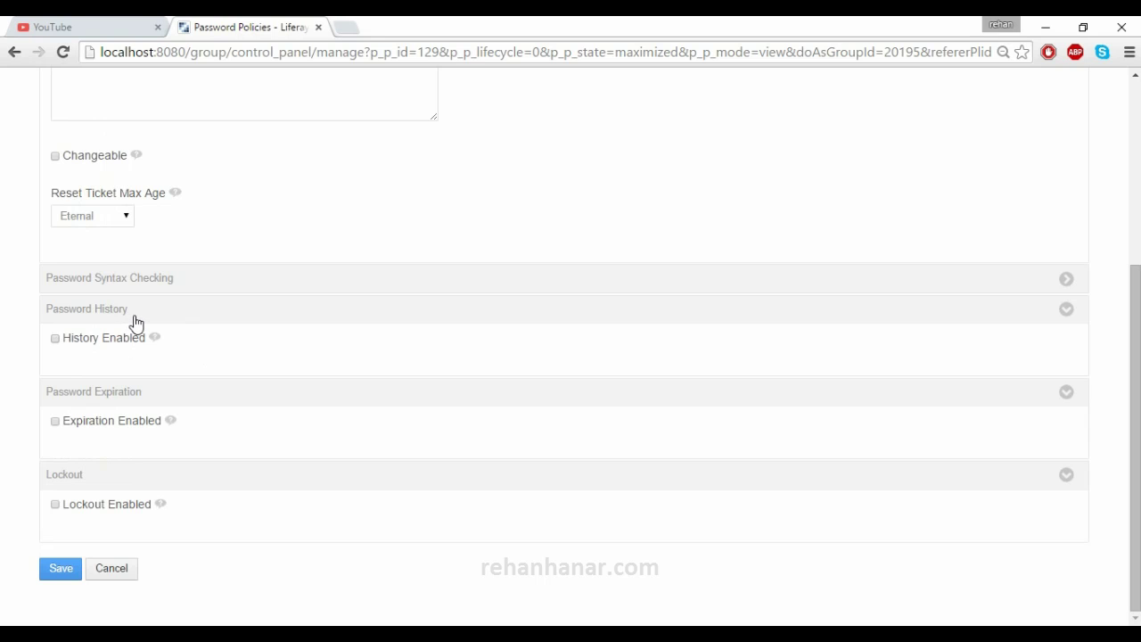
{"action": "left_click", "coordinate": [134, 316]}
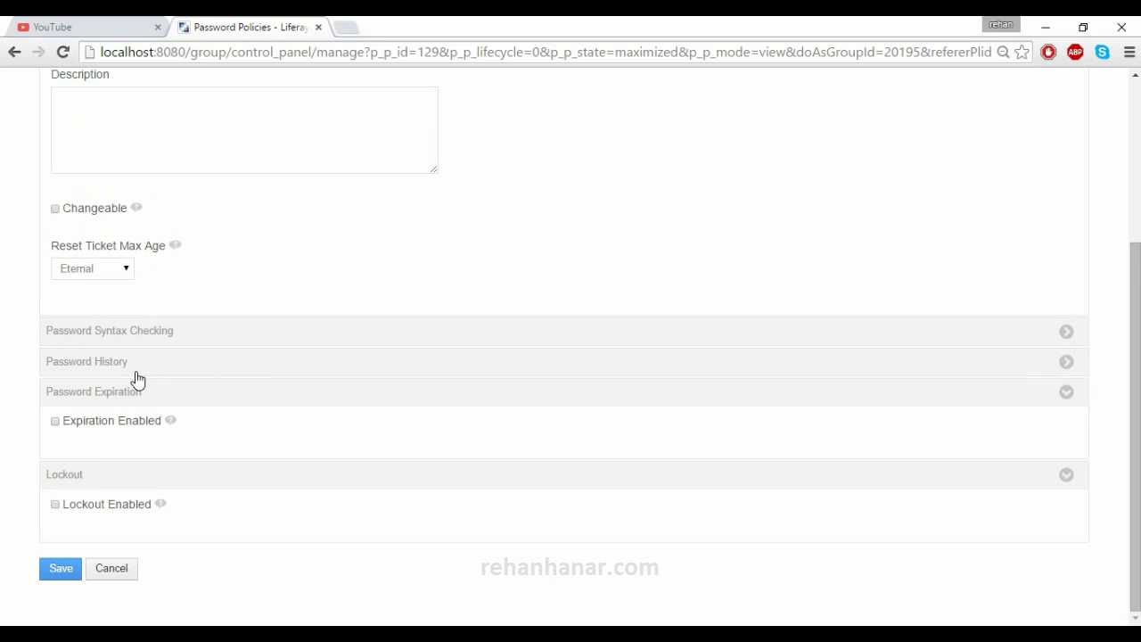
Enable password expiration for the policy and select the Grace Limit value
{"action": "left_click", "coordinate": [124, 429]}
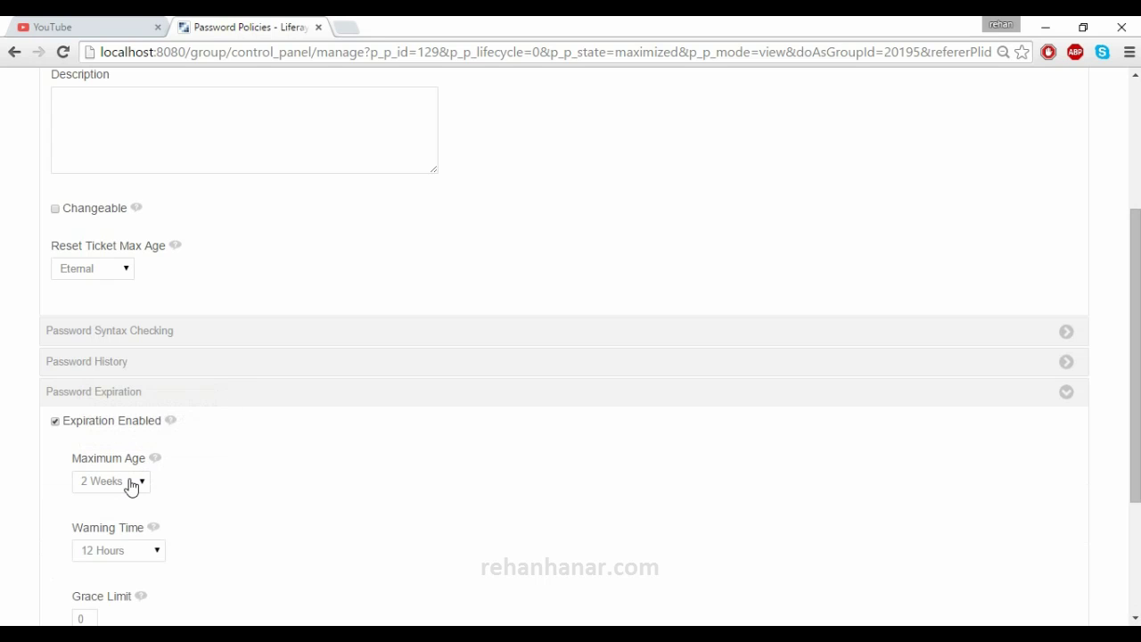
{"action": "scroll", "coordinate": [134, 482], "scroll_direction": "down", "scroll_amount": 1}
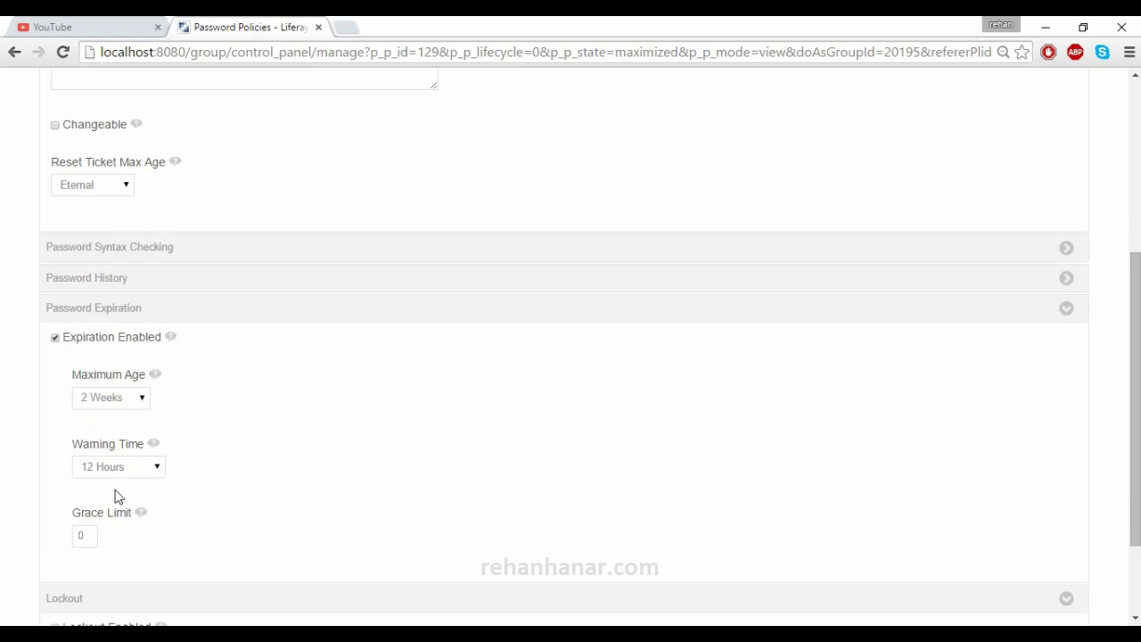
{"action": "left_click", "coordinate": [89, 530]}
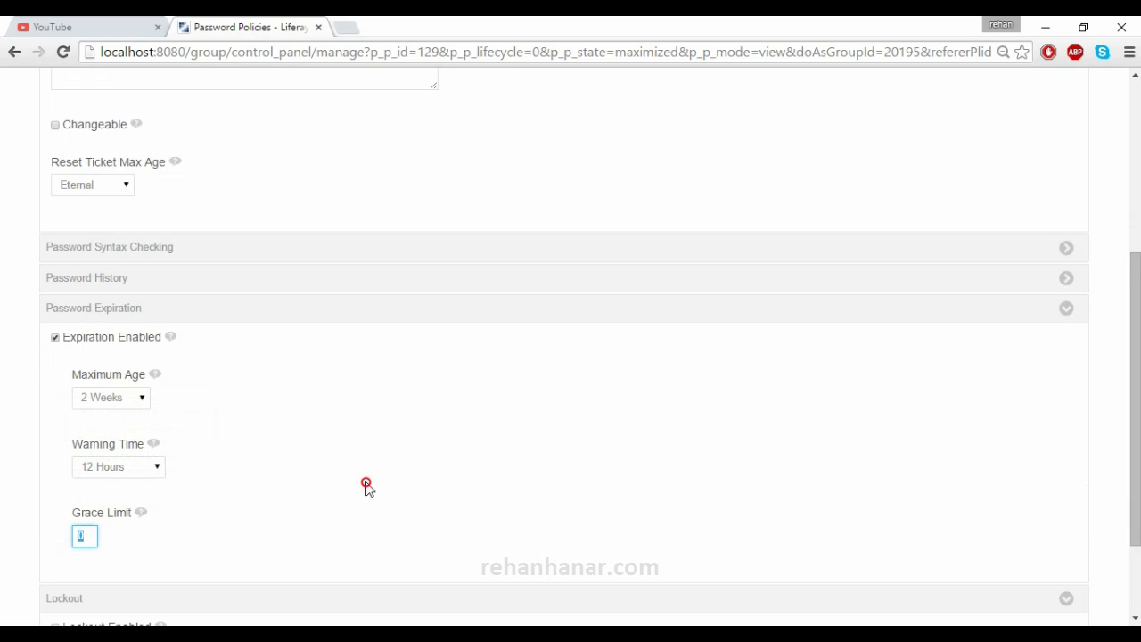
Read the Maximum Age and Warning Time help, and collapse the Password Expiration section
{"action": "scroll", "coordinate": [348, 488], "scroll_direction": "up", "scroll_amount": 1}
{"action": "mouse_move", "coordinate": [160, 471]}
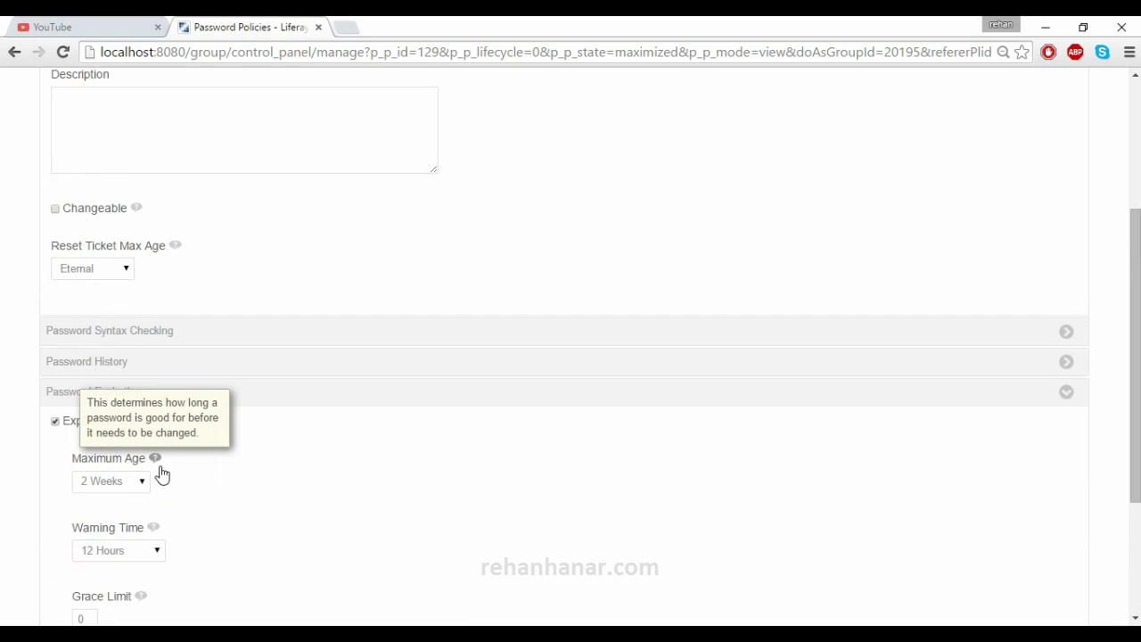
{"action": "mouse_move", "coordinate": [158, 533]}
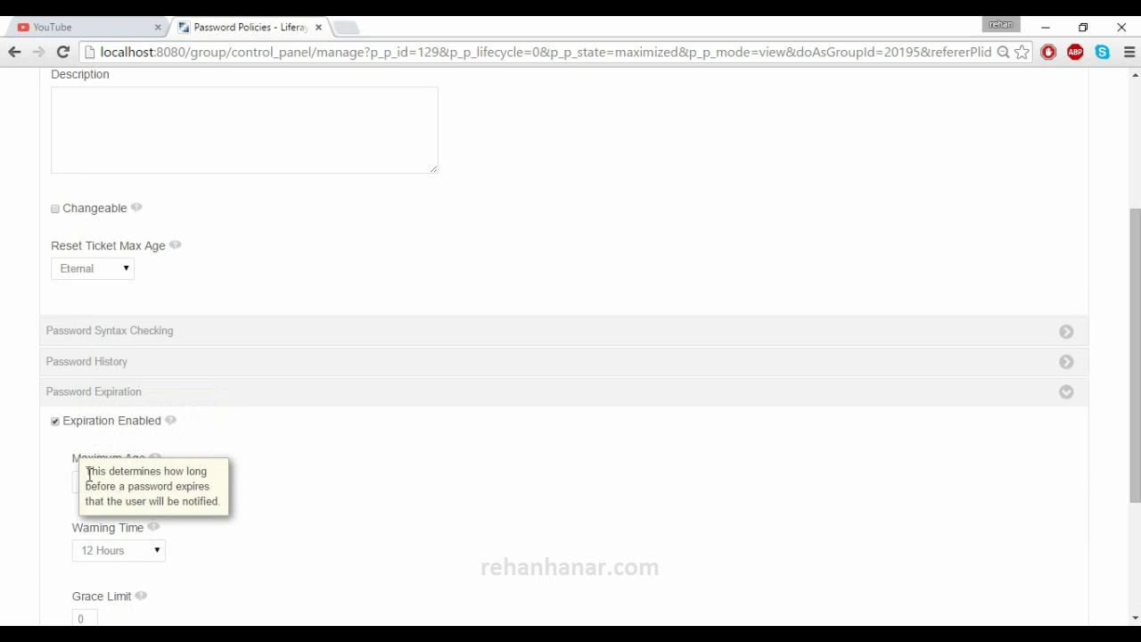
{"action": "left_click_drag", "start_coordinate": [84, 470], "coordinate": [237, 522]}
{"action": "left_click", "coordinate": [233, 527]}
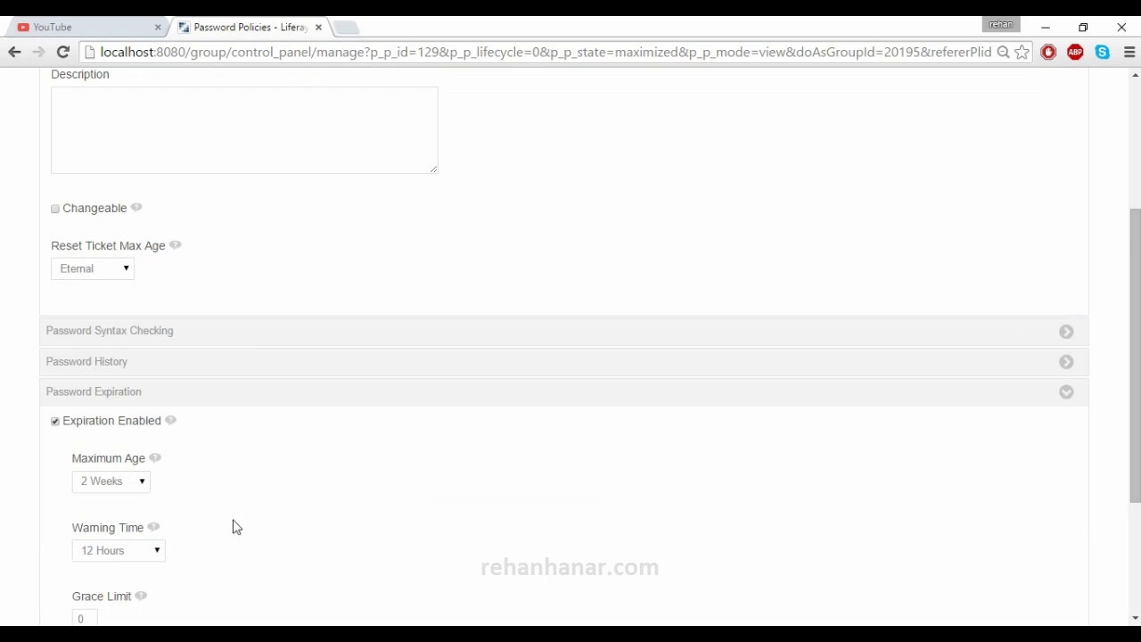
{"action": "left_click", "coordinate": [316, 398]}
{"action": "scroll", "coordinate": [280, 496], "scroll_direction": "up", "scroll_amount": 1}
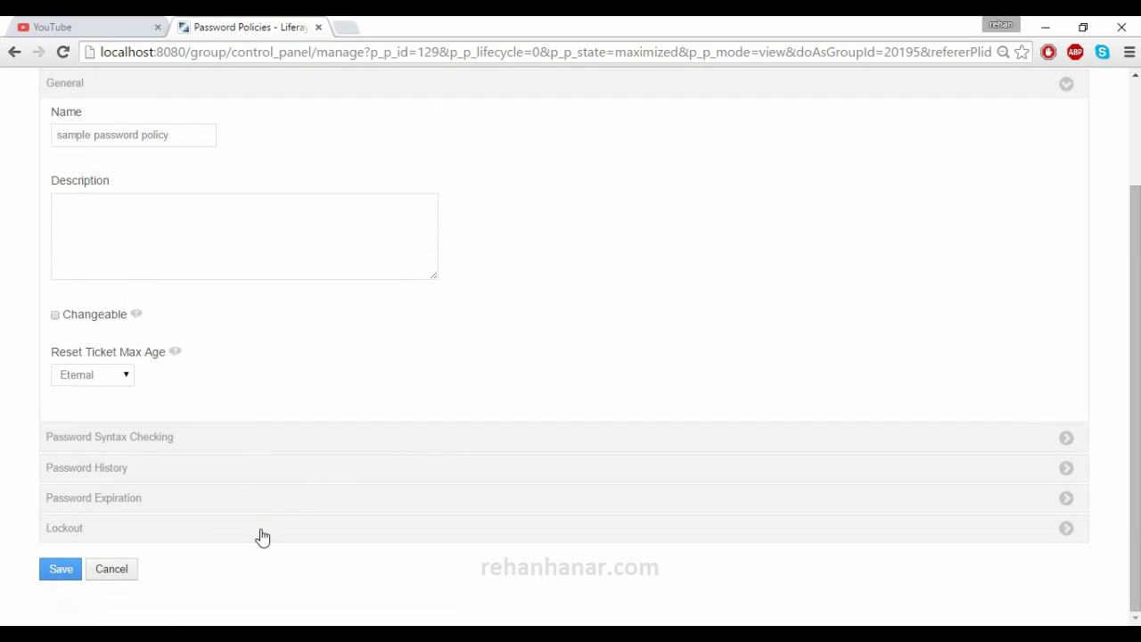
Enable lockout for the password policy and set Maximum Failure to 5
{"action": "mouse_move", "coordinate": [159, 564]}
{"action": "left_click", "coordinate": [116, 560]}
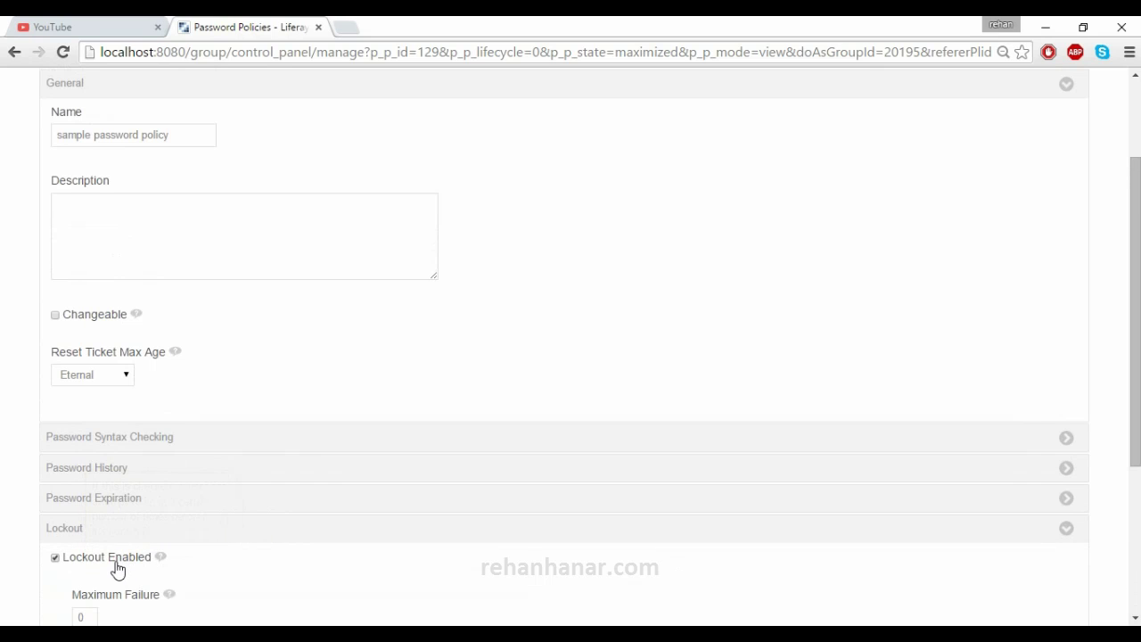
{"action": "scroll", "coordinate": [122, 568], "scroll_direction": "down", "scroll_amount": 1}
{"action": "left_click_drag", "start_coordinate": [98, 534], "coordinate": [69, 540]}
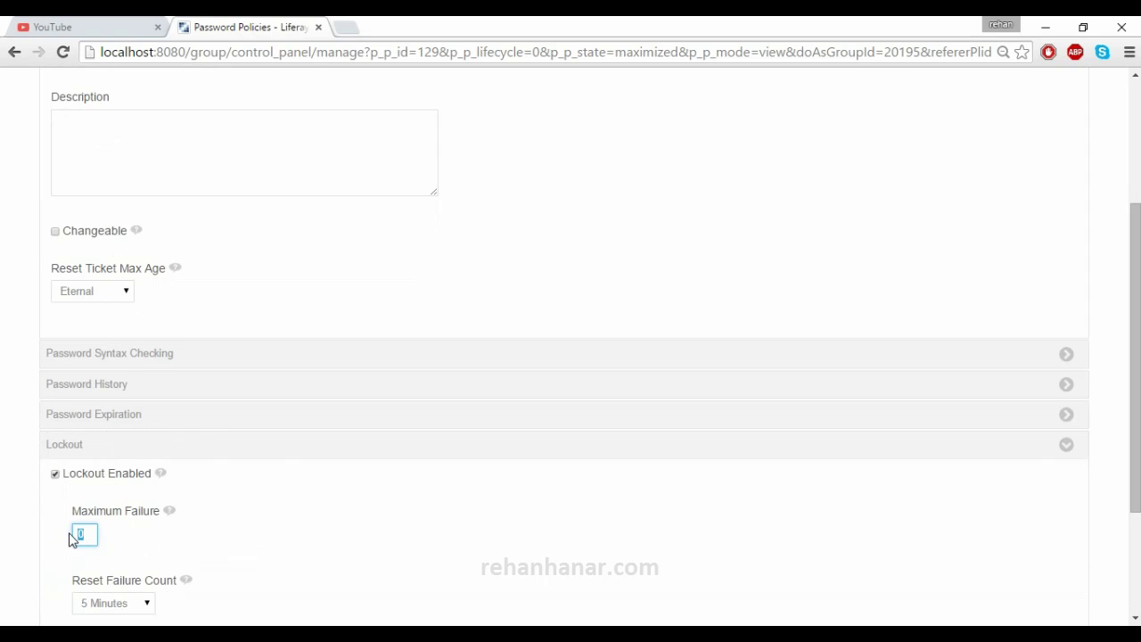
{"action": "type", "text": "5"}
{"action": "left_click", "coordinate": [227, 556]}
Inspect the Reset Failure Count and Lockout Duration choices, and save the password policy
{"action": "scroll", "coordinate": [226, 555], "scroll_direction": "down", "scroll_amount": 1}
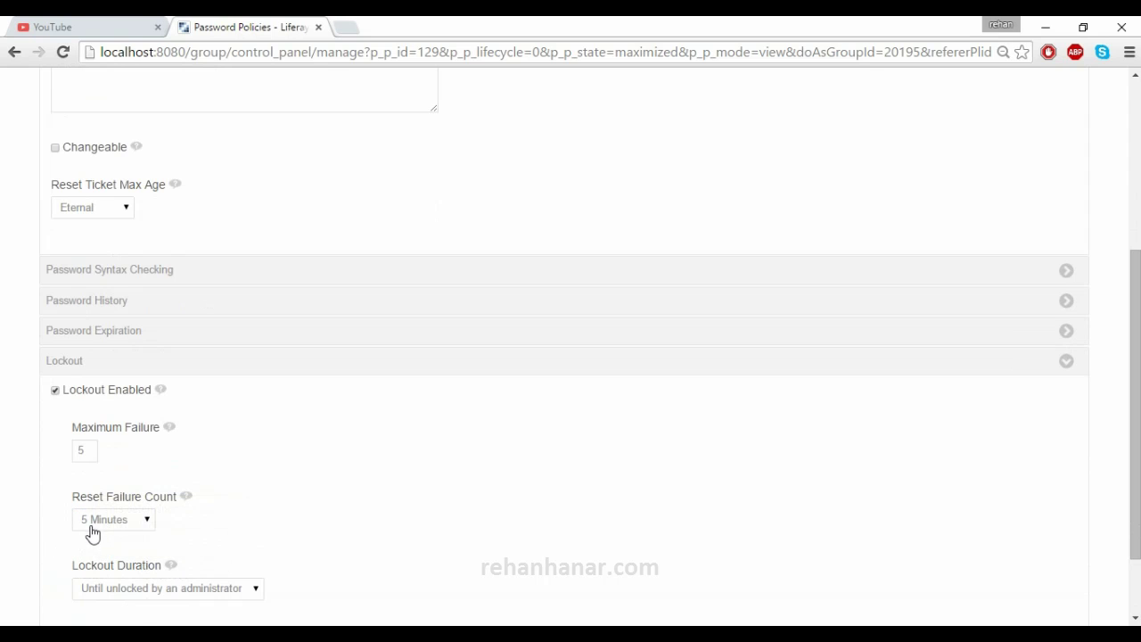
{"action": "scroll", "coordinate": [170, 526], "scroll_direction": "down", "scroll_amount": 1}
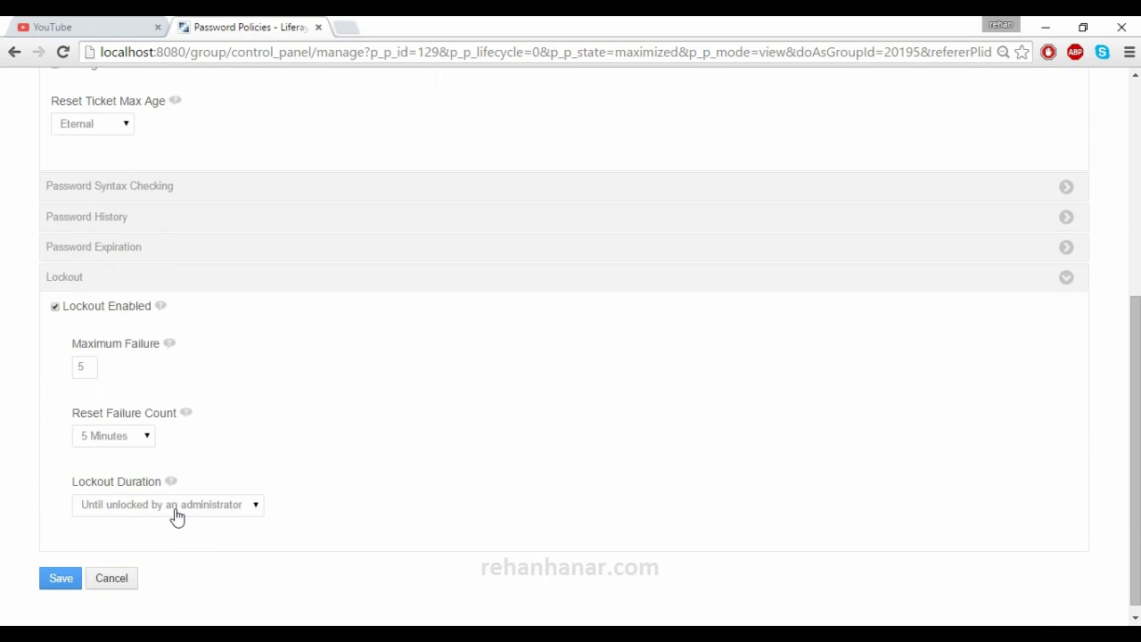
{"action": "left_click", "coordinate": [175, 514]}
{"action": "left_click", "coordinate": [595, 428]}
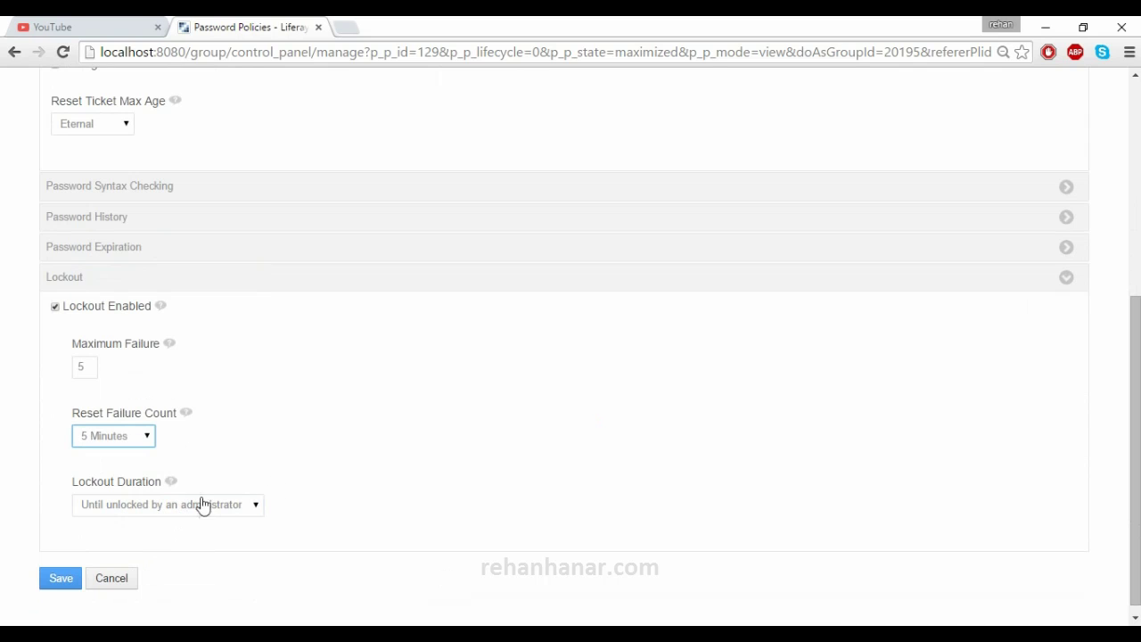
{"action": "left_click", "coordinate": [130, 505]}
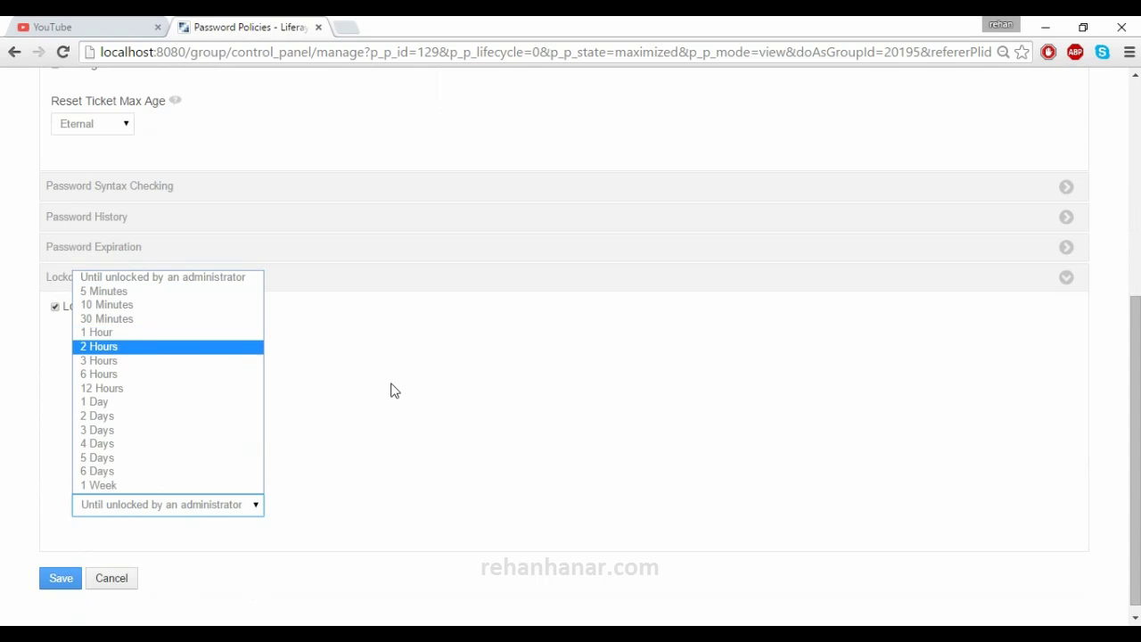
{"action": "left_click", "coordinate": [443, 399]}
{"action": "left_click", "coordinate": [46, 591]}
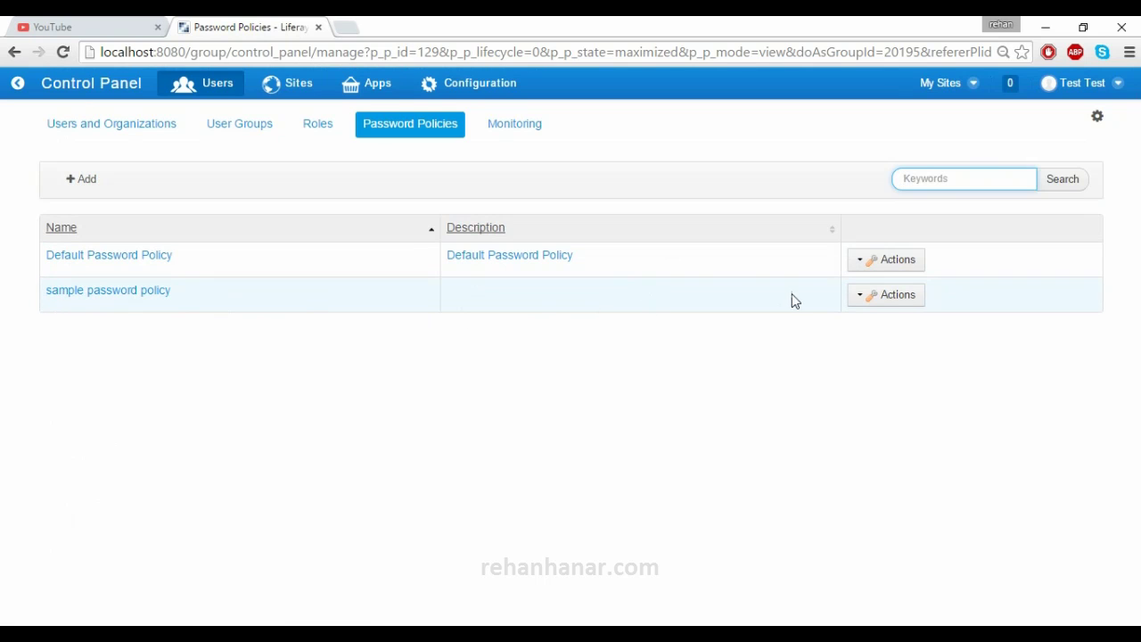
Examine the organizations available for assignment to the sample password policy, and return to the policy list
{"action": "left_click", "coordinate": [891, 295]}
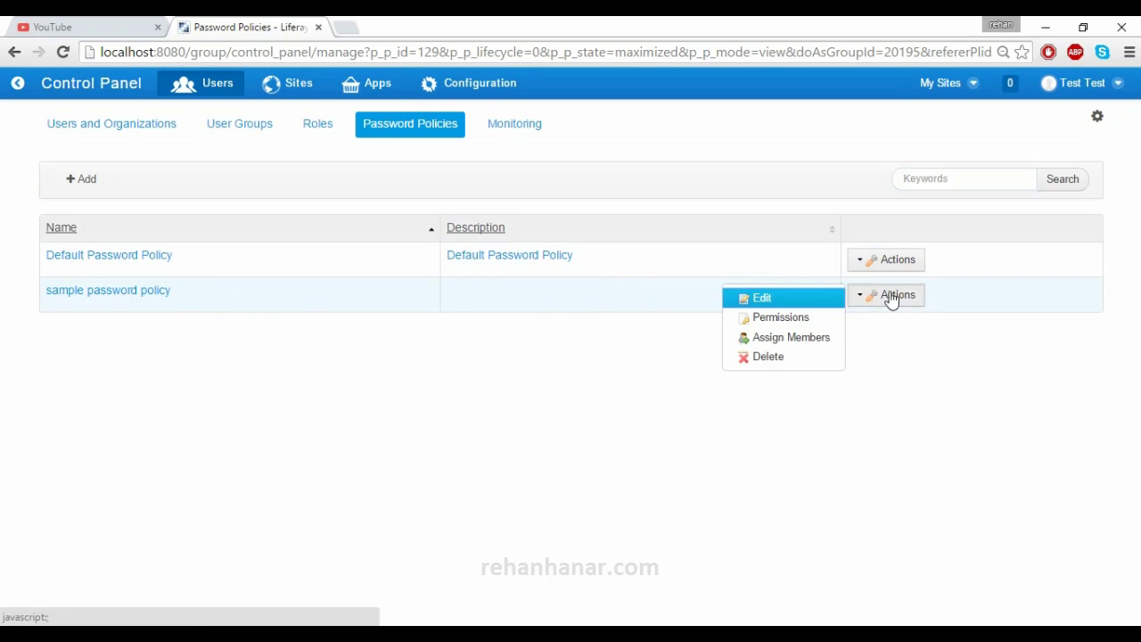
{"action": "left_click", "coordinate": [771, 339]}
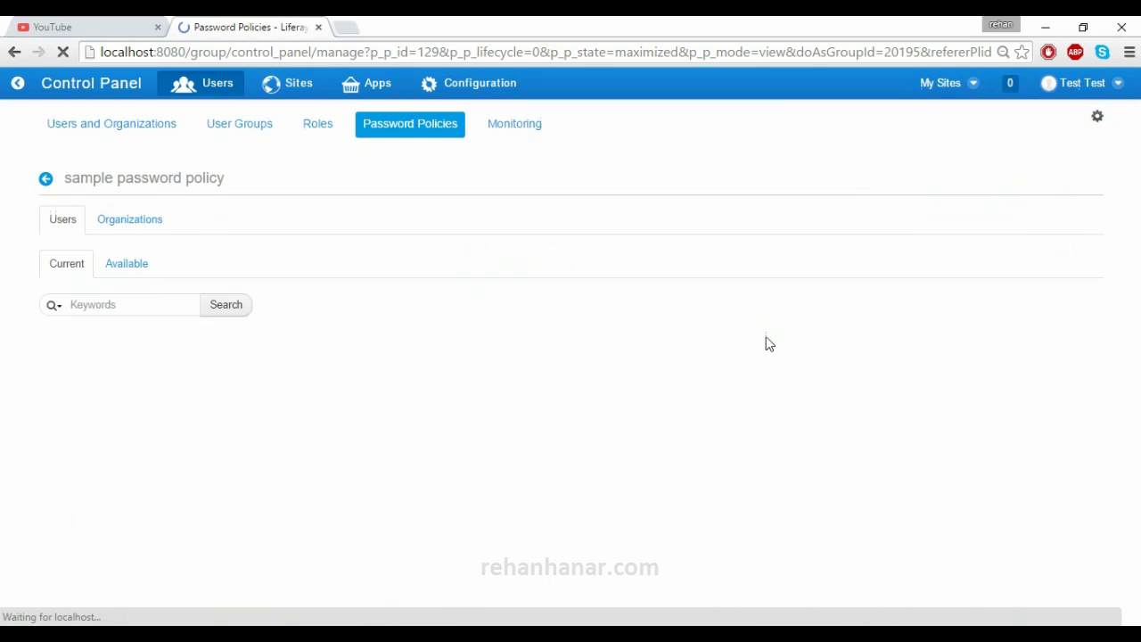
{"action": "left_click", "coordinate": [136, 225]}
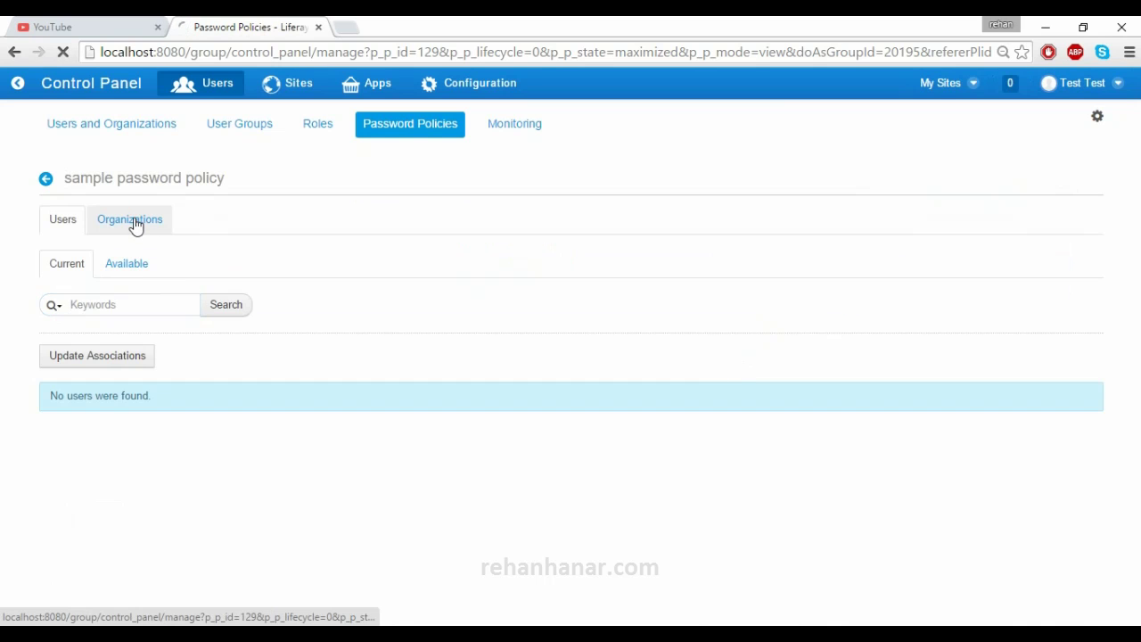
{"action": "left_click", "coordinate": [126, 263]}
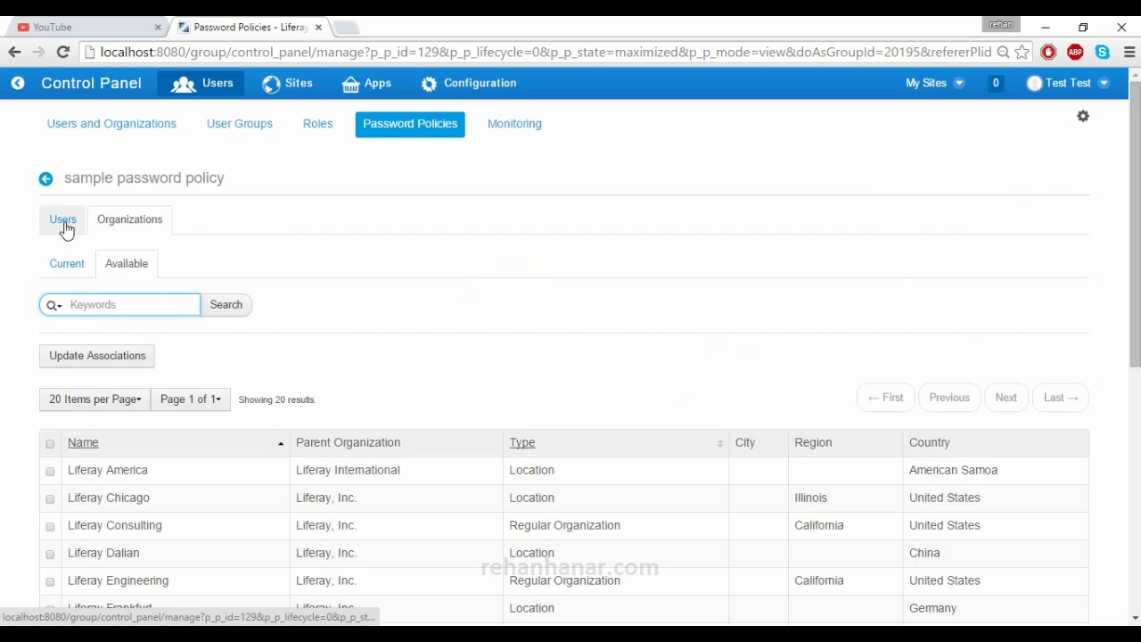
{"action": "scroll", "coordinate": [163, 413], "scroll_direction": "down", "scroll_amount": 4}
{"action": "scroll", "coordinate": [163, 413], "scroll_direction": "up", "scroll_amount": 4}
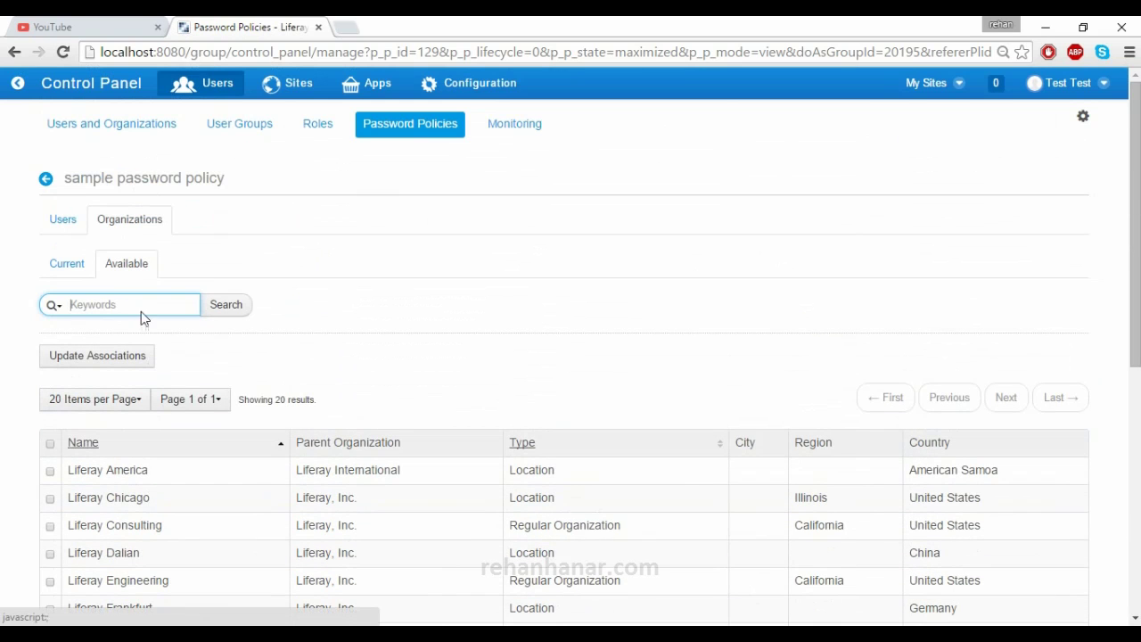
{"action": "left_click", "coordinate": [46, 179]}
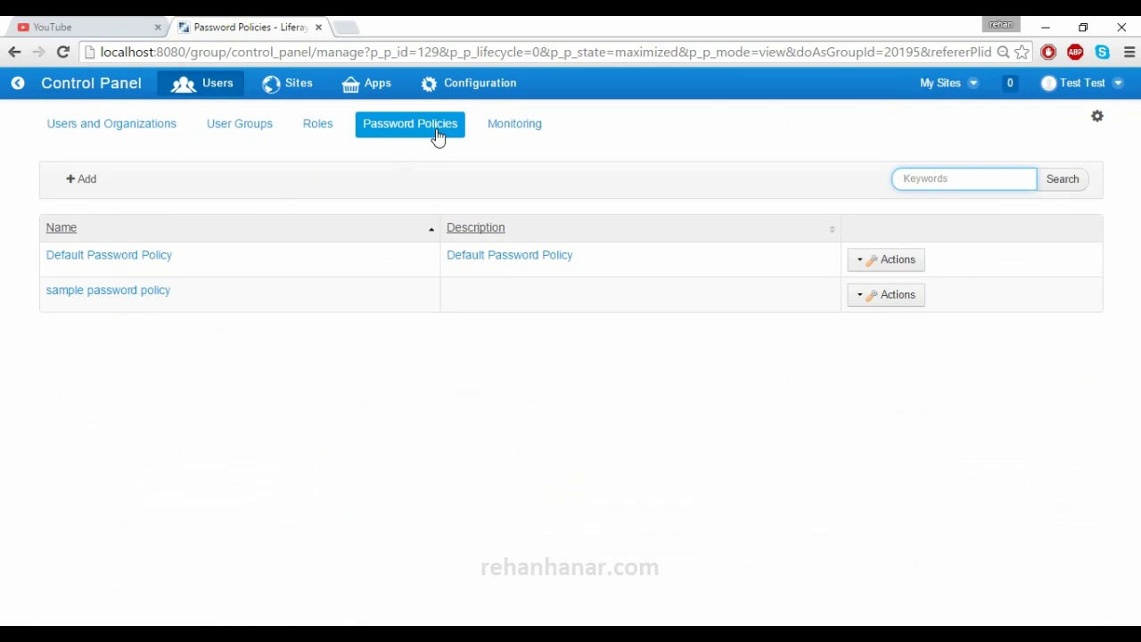
View the Monitoring page and return to the Control Panel overview
{"action": "left_click", "coordinate": [541, 131]}
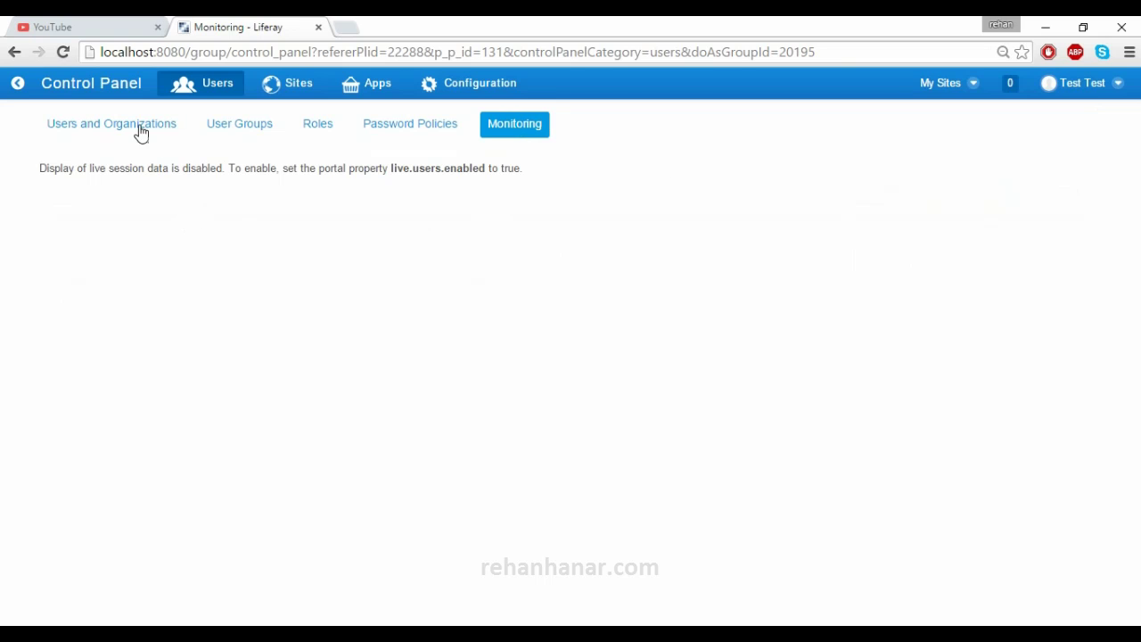
{"action": "left_click", "coordinate": [105, 95]}
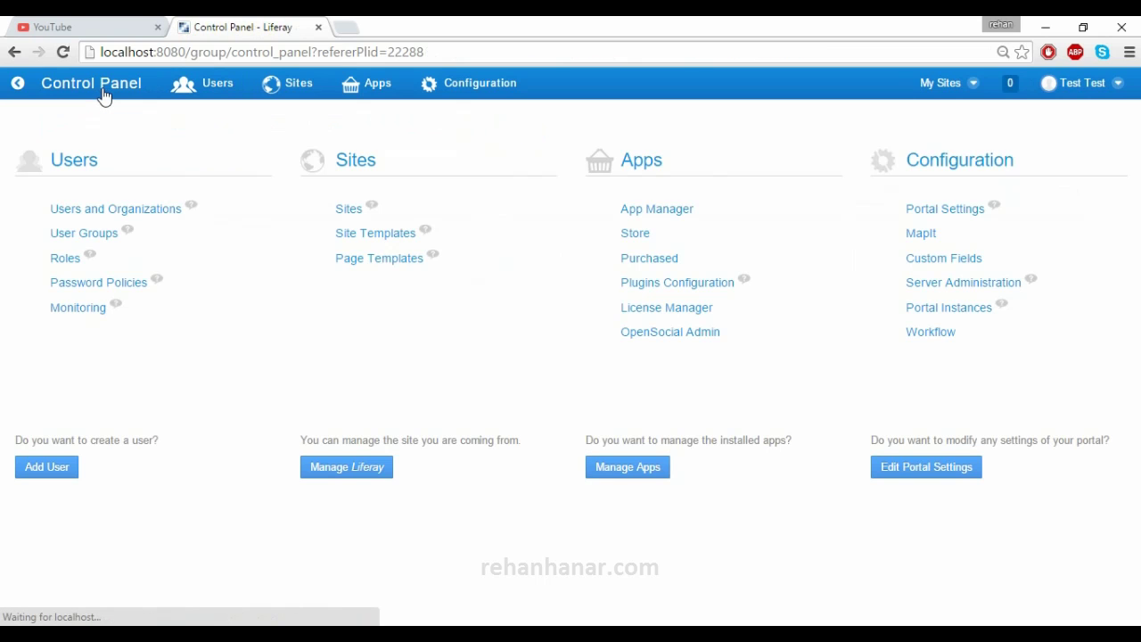